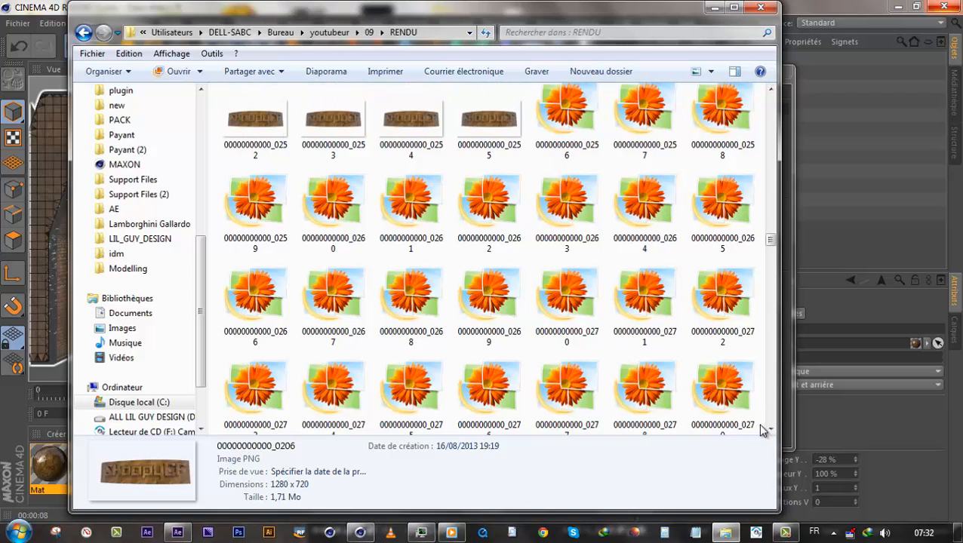
left_click_drag(770, 242, 759, 431)
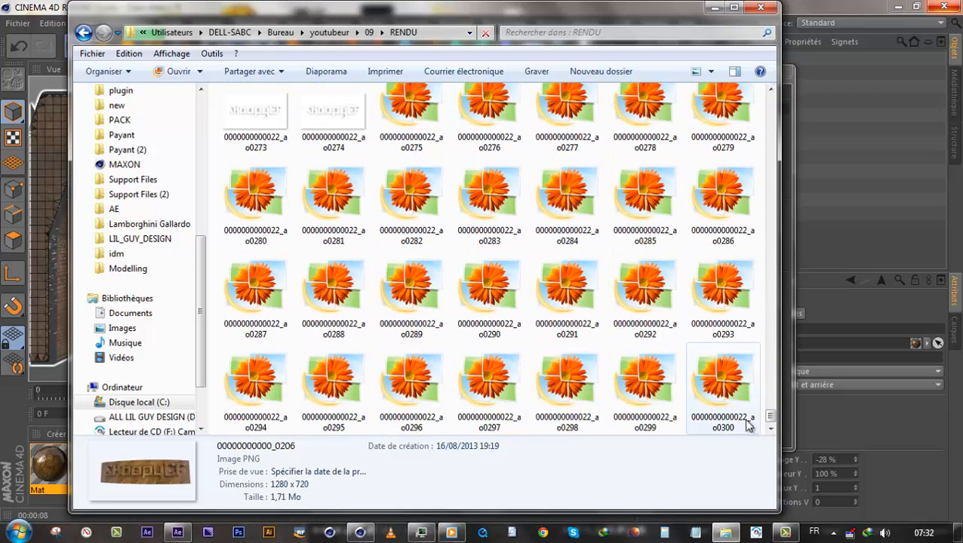
double_click(392, 209)
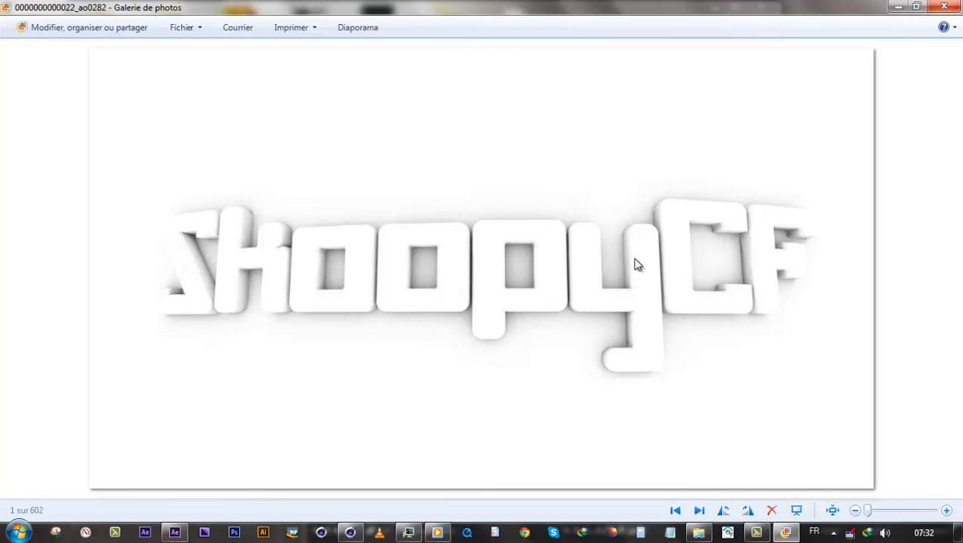
left_click(944, 7)
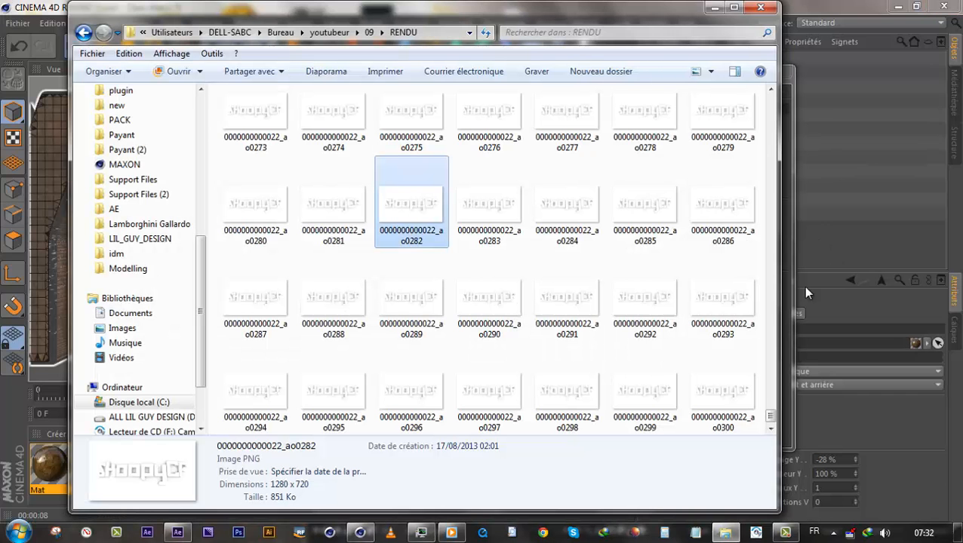
left_click(369, 34)
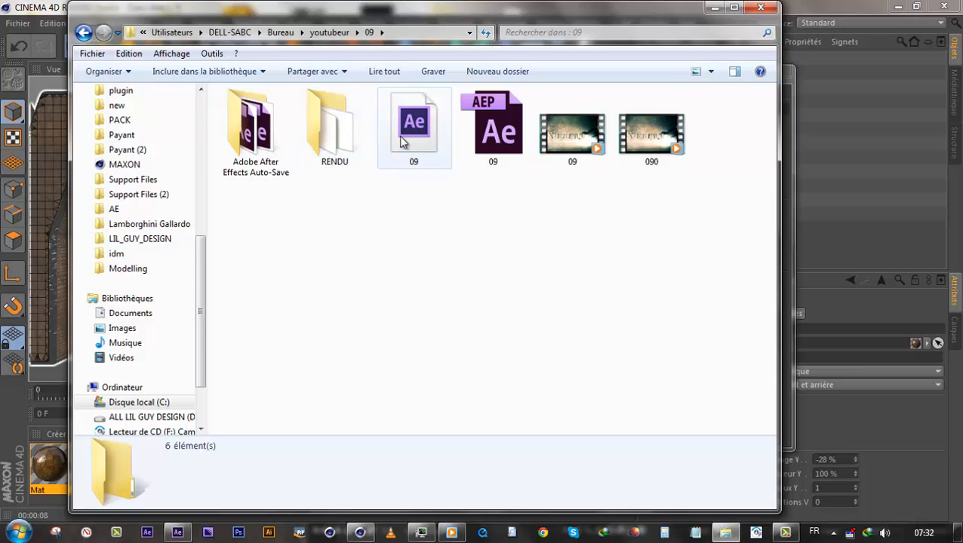
left_click_drag(425, 13, 332, 223)
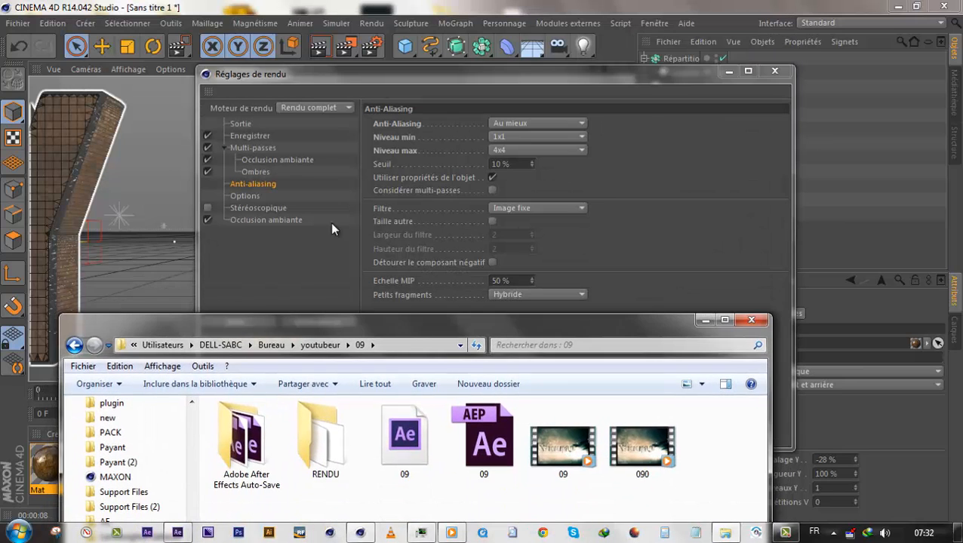
- In the render save settings, enable saving an After Effects composition file that includes timeline markers and 3D data, cancelling the project file save dialog
left_click(260, 135)
scroll(518, 372, "down", 1)
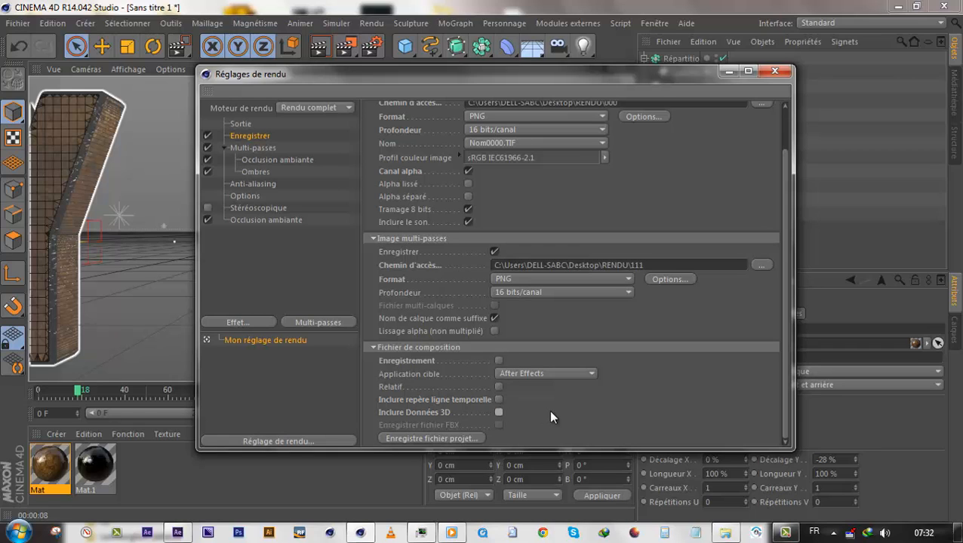
left_click(498, 361)
left_click(498, 399)
left_click(464, 437)
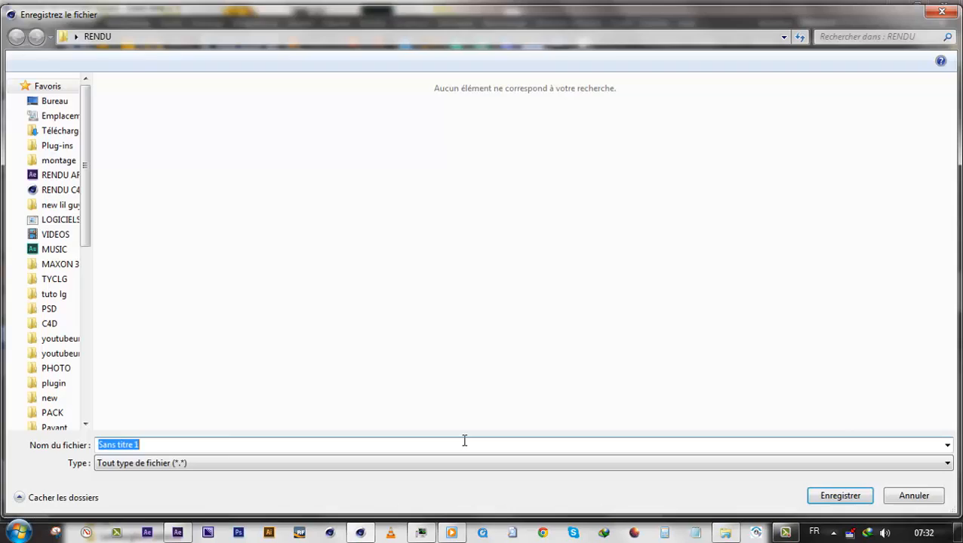
left_click(904, 500)
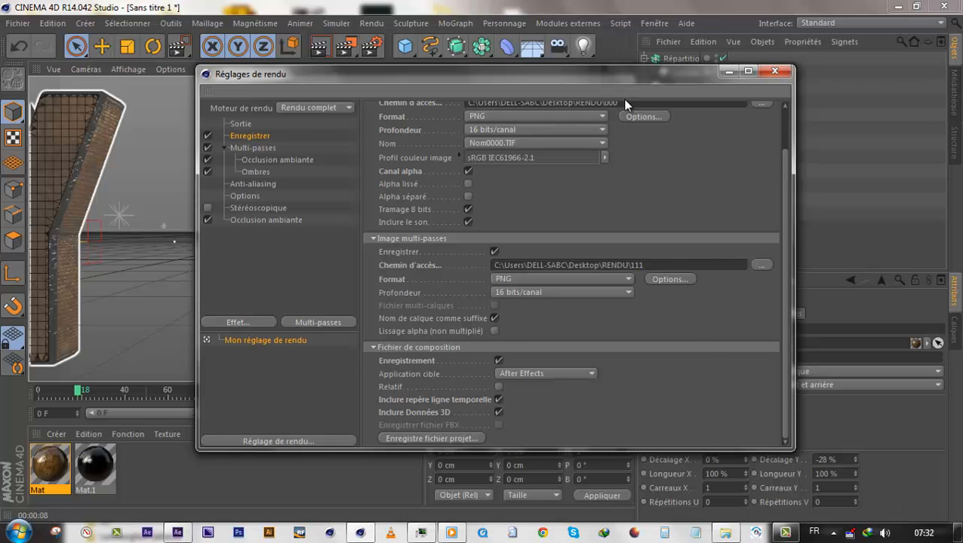
- Bring the folder 09 window back in view and select the 09.aec composition file
left_click(725, 533)
left_click(406, 437)
left_click_drag(419, 319, 450, 196)
right_click(455, 305)
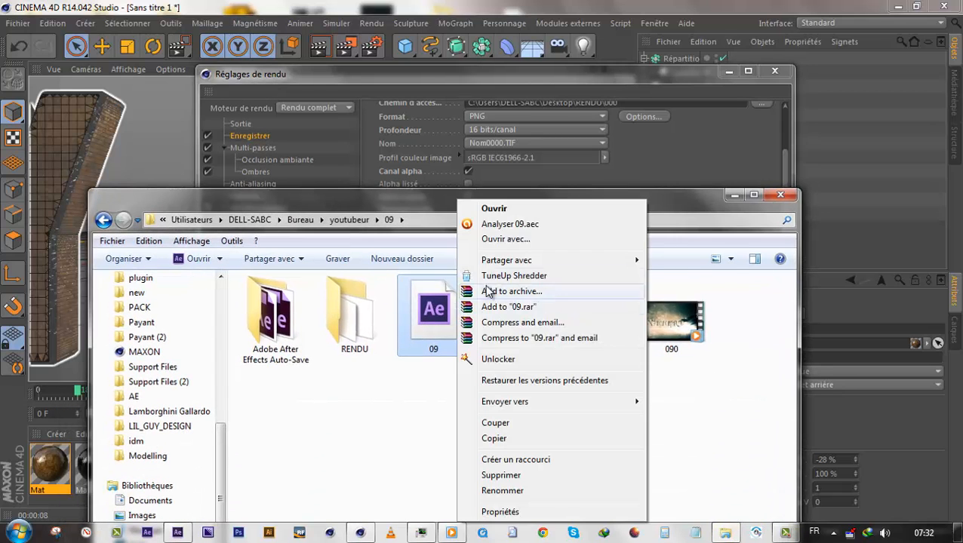
left_click(495, 239)
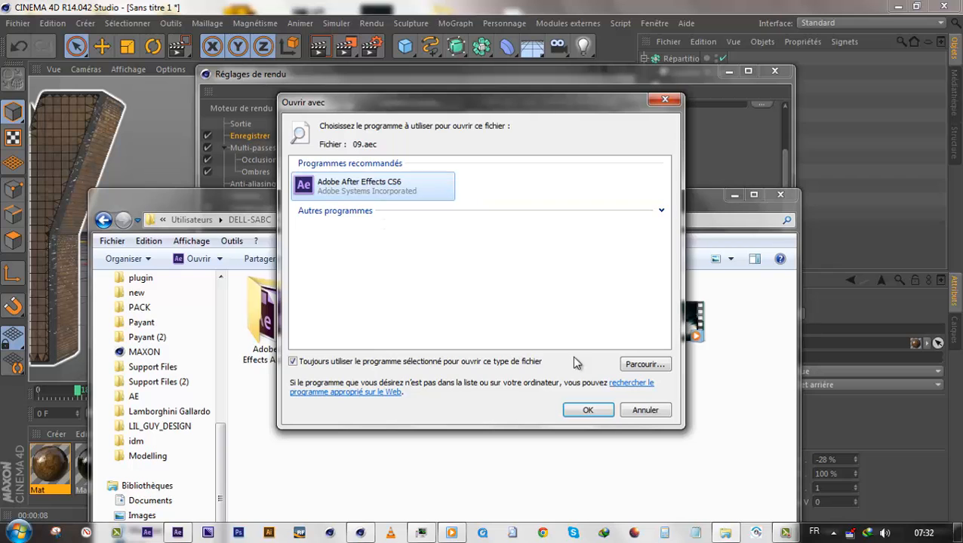
left_click(643, 410)
- Import 09.aec into the After Effects project and maximize the After Effects window
left_click_drag(420, 336, 429, 404)
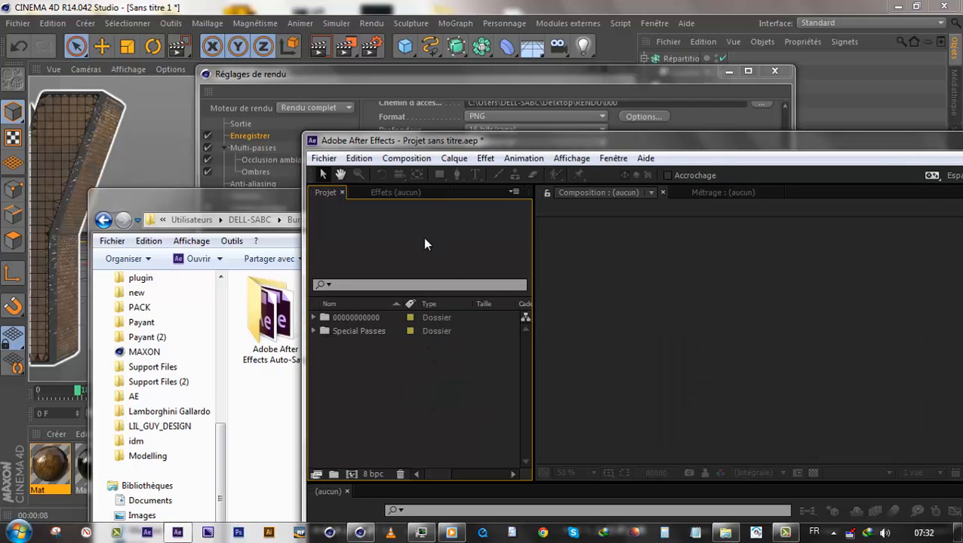
double_click(452, 141)
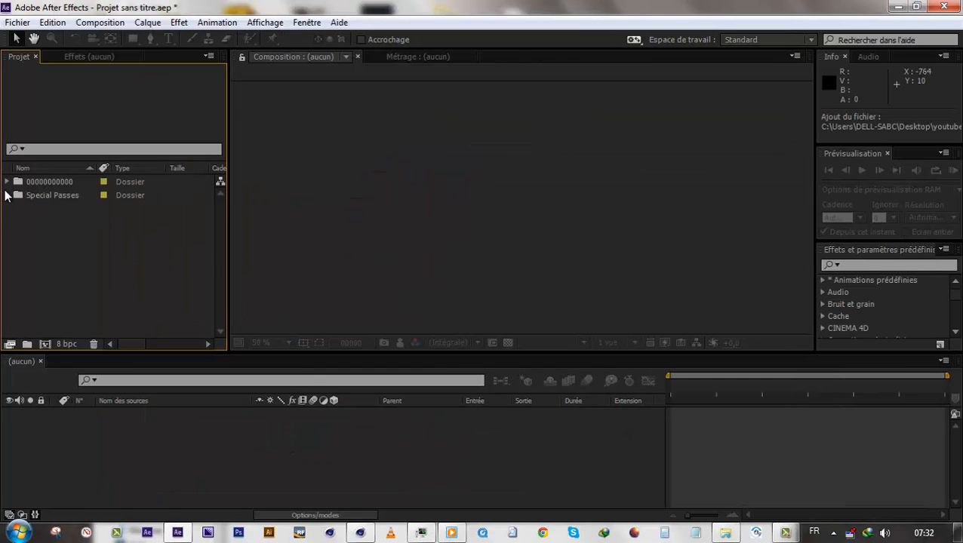
- Preview the PNG sequence in the Special Passes folder with display refresh enabled, scrubbing to frame 187
left_click(7, 195)
left_click(79, 209)
double_click(81, 205)
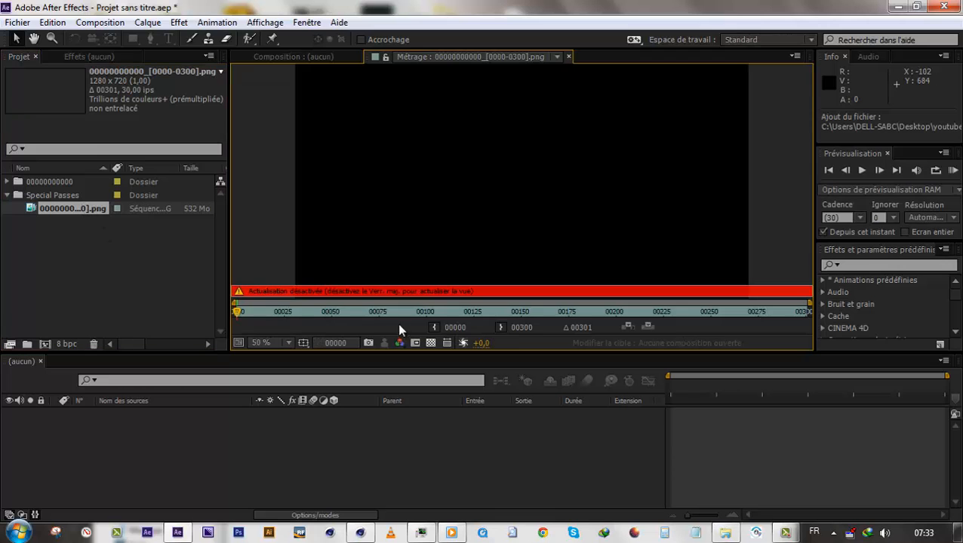
key("Caps_Lock")
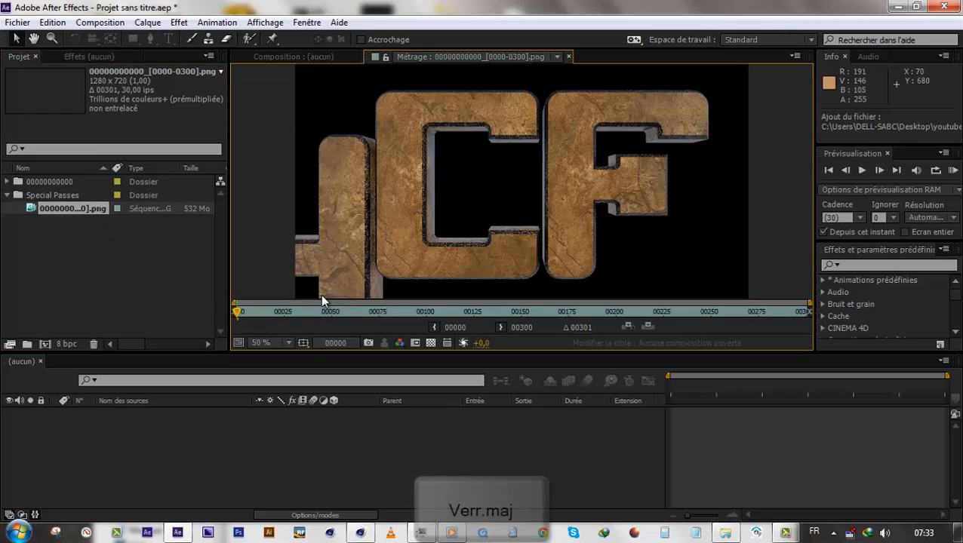
left_click_drag(347, 311, 592, 314)
left_click(8, 182)
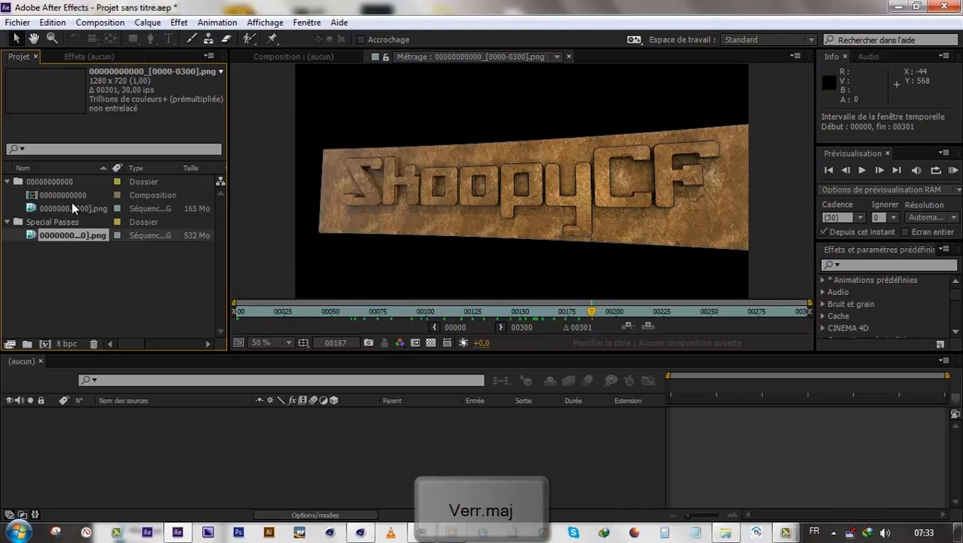
double_click(72, 206)
left_click_drag(360, 318, 548, 311)
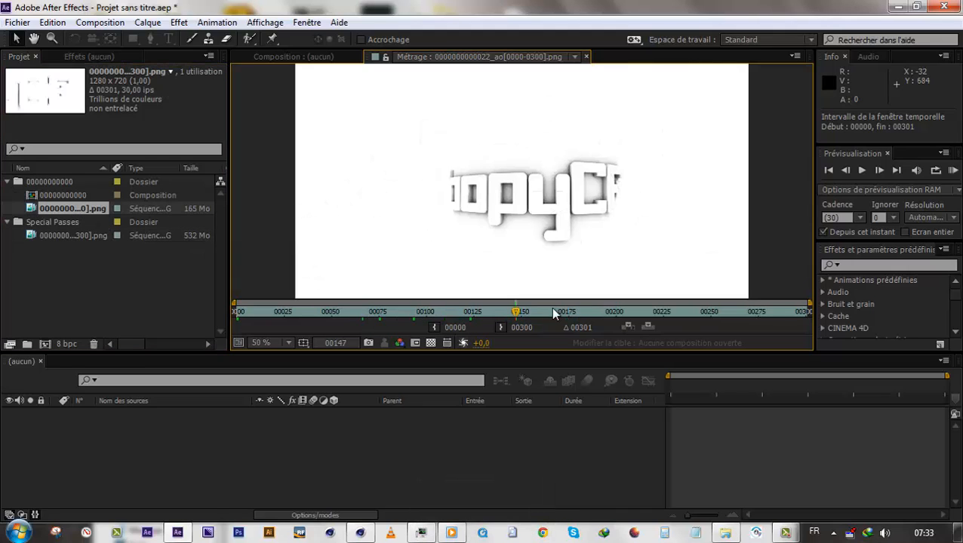
left_click_drag(62, 235, 59, 182)
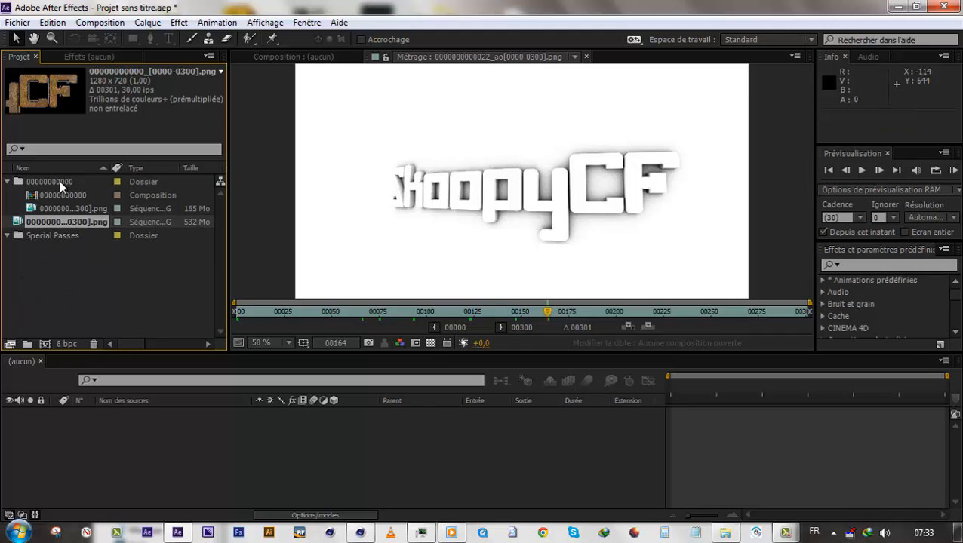
left_click(59, 189)
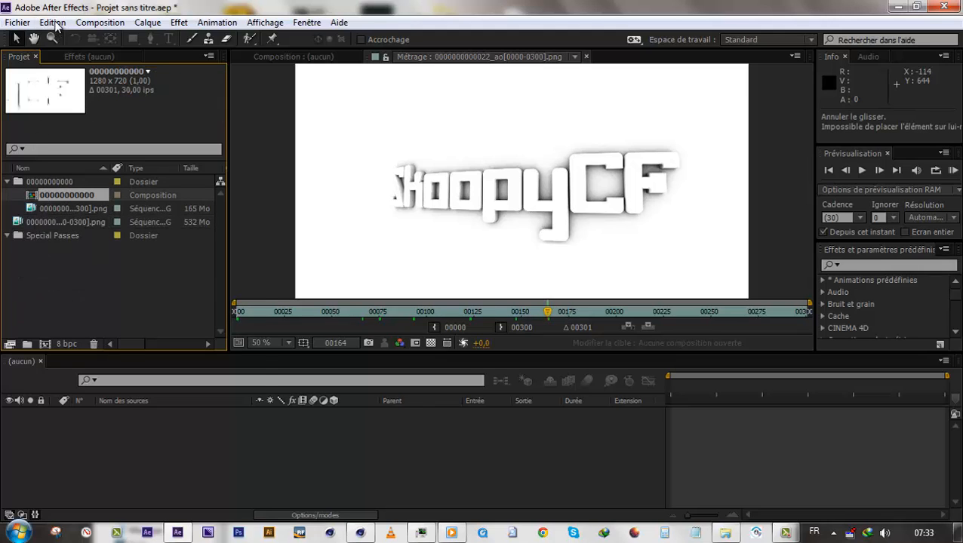
key("ctrl+z")
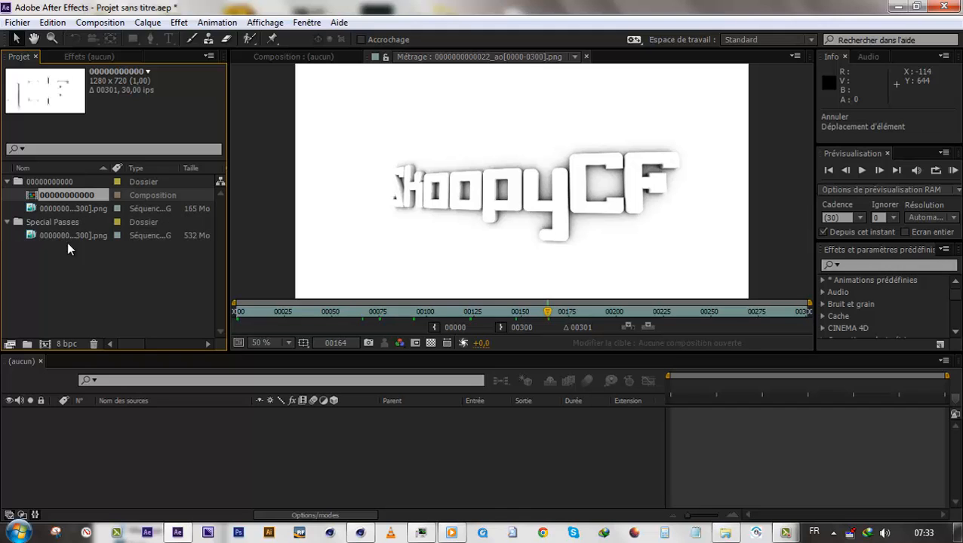
double_click(73, 196)
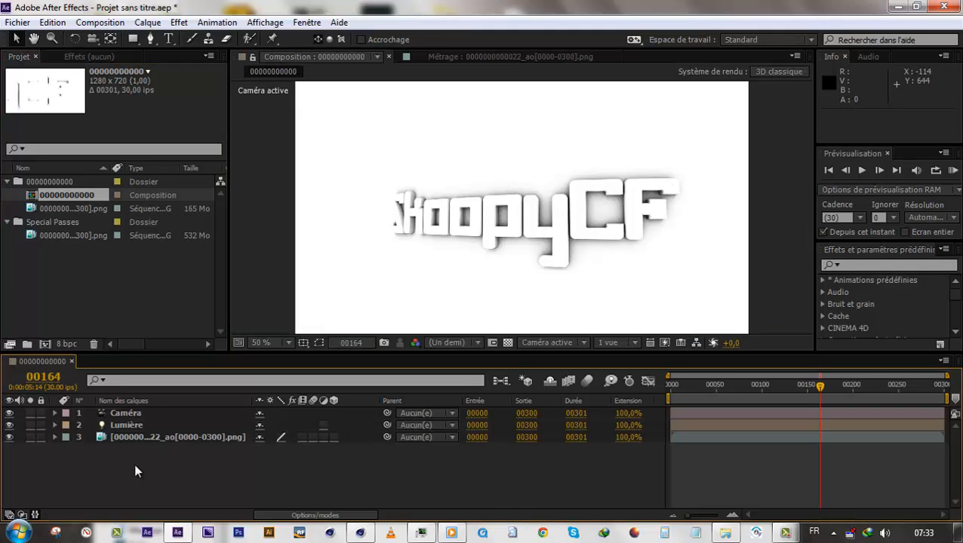
left_click(128, 414)
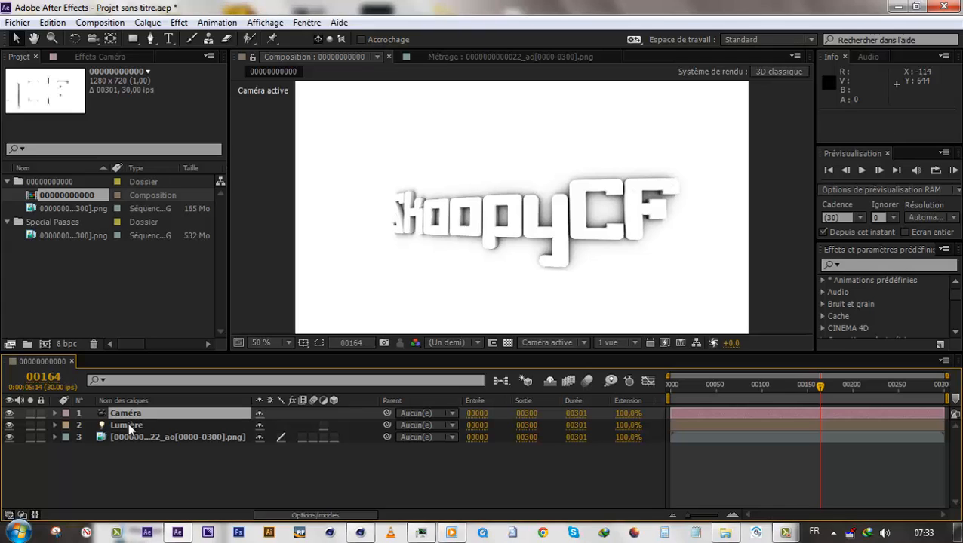
left_click(127, 426)
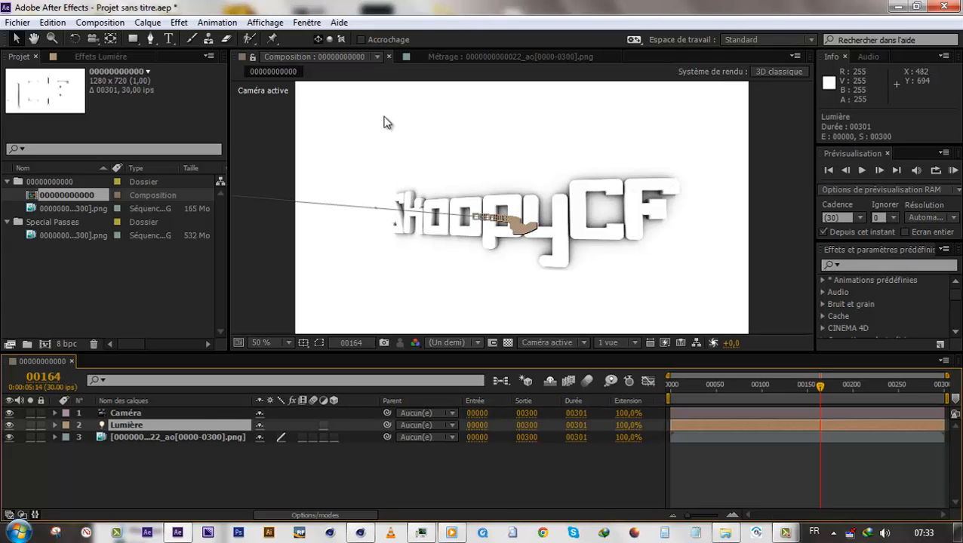
left_click_drag(686, 393, 668, 397)
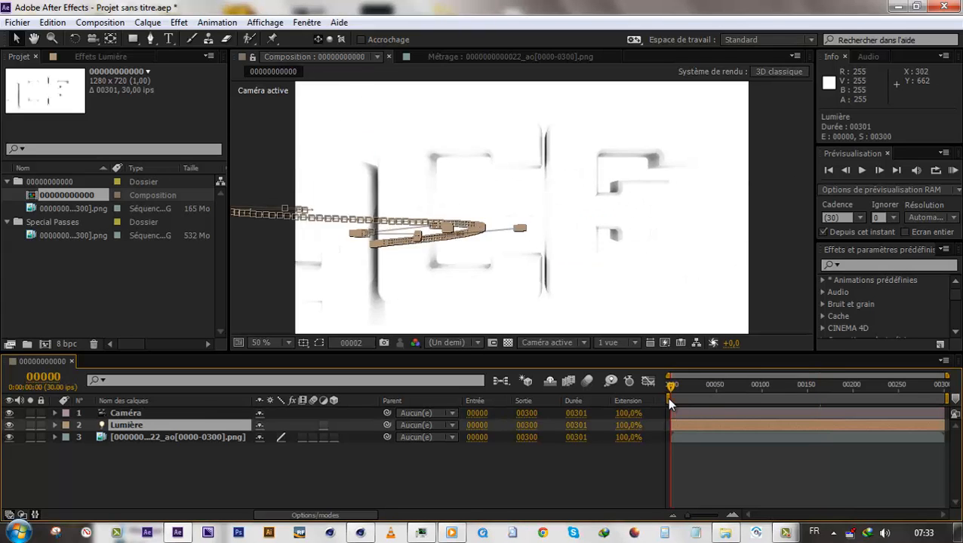
key("space")
- Add the Special Passes PNG sequence to the composition as the lowest layer, beneath the ambient occlusion sequence
left_click_drag(64, 233, 140, 461)
left_click(224, 483)
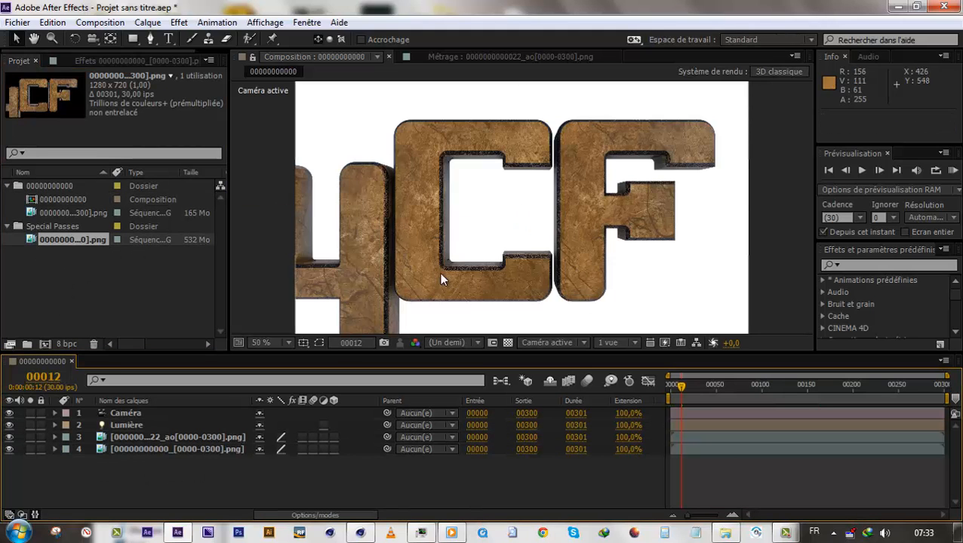
- Compare the composite with the ambient occlusion layer hidden and shown, including at frame 256
left_click(9, 436)
left_click(9, 437)
left_click_drag(828, 387, 903, 386)
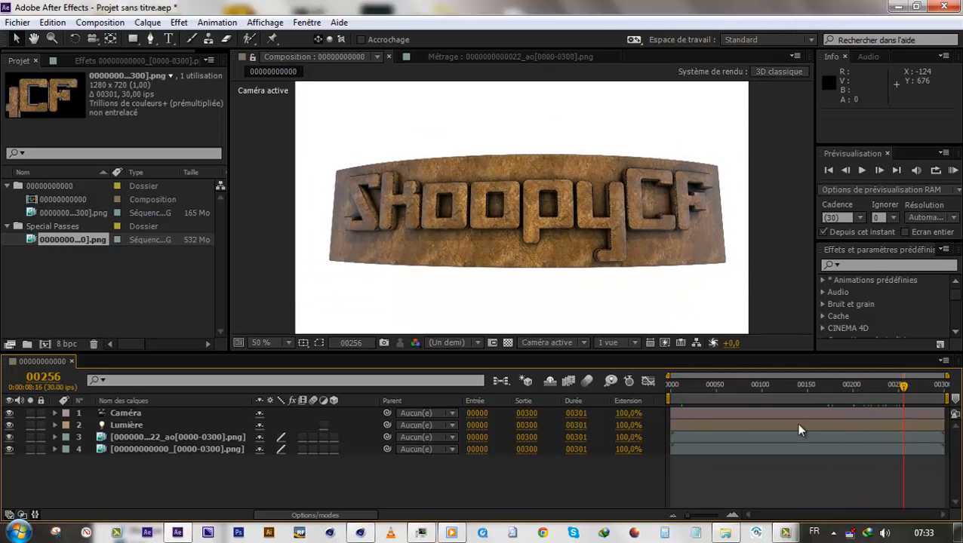
left_click(9, 438)
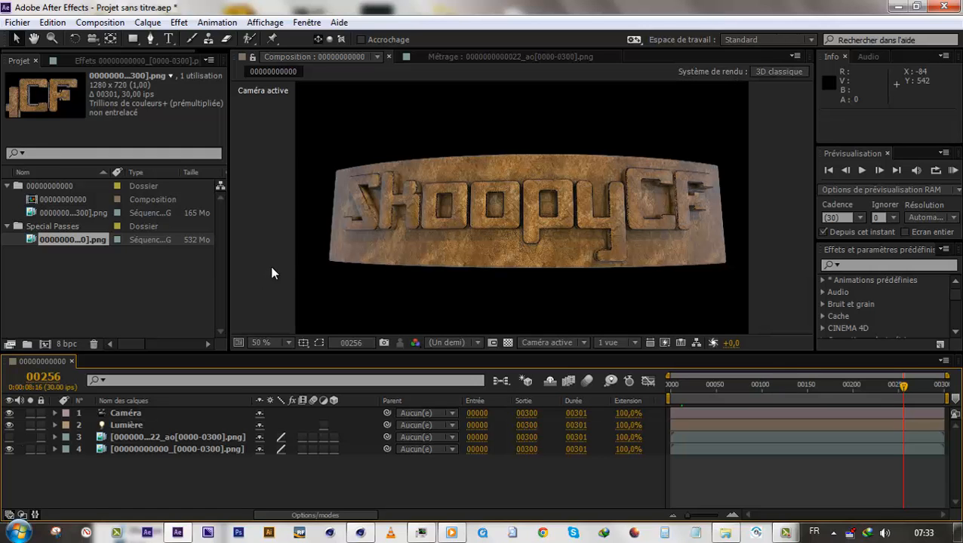
left_click(9, 437)
- Duplicate the ambient occlusion layer four times and delete the three uppermost copies, keeping two ambient occlusion layers
left_click(192, 437)
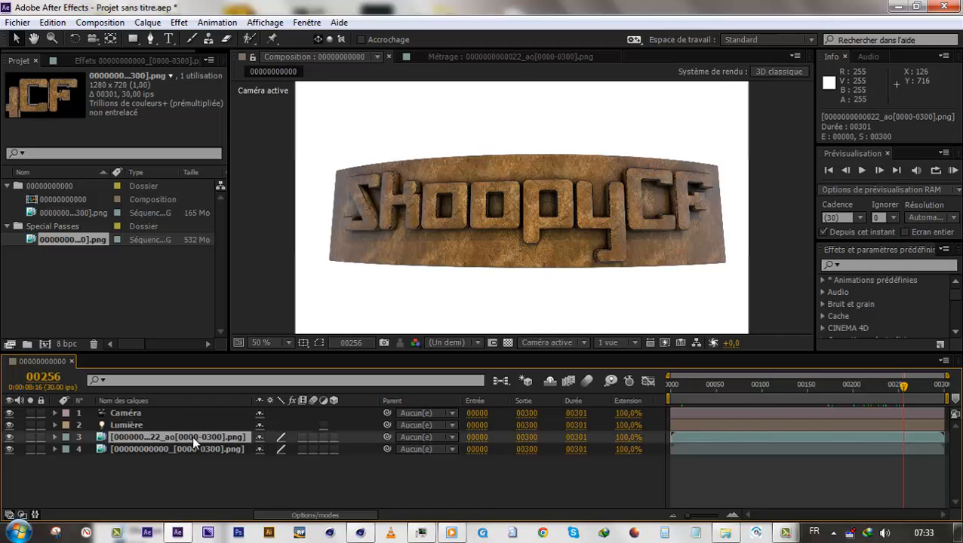
key("ctrl+d")
key("ctrl+d")
key("ctrl+d")
key("ctrl+d")
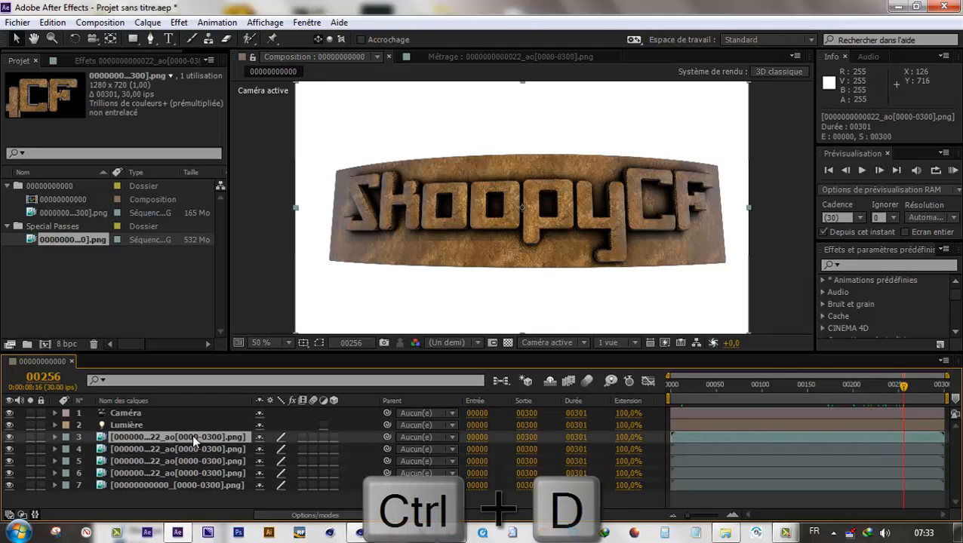
left_click(183, 461, "shift")
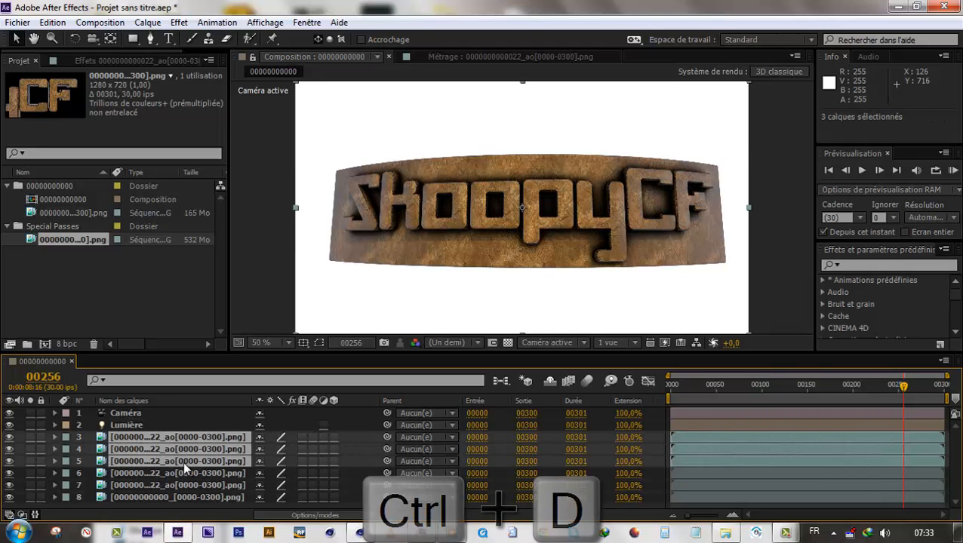
key("Delete")
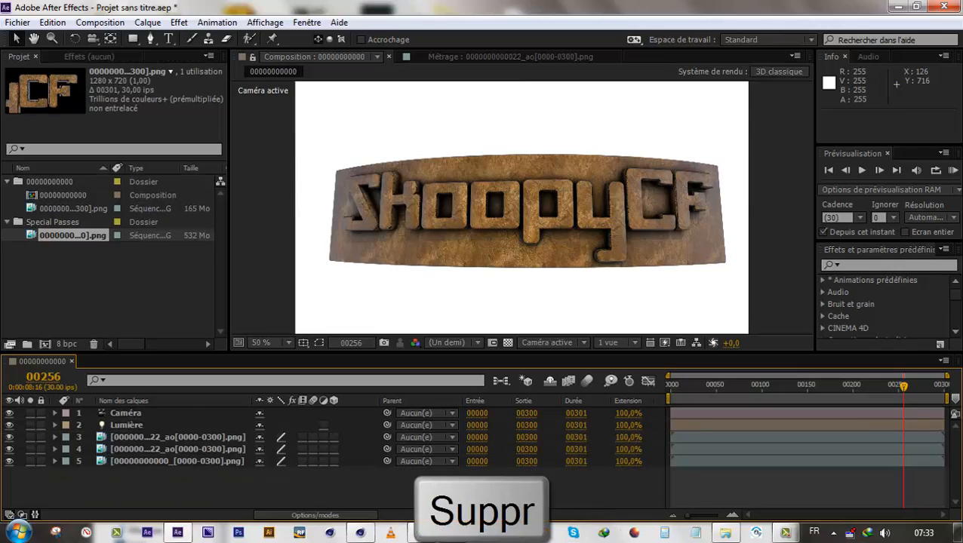
- Switch to the media player to review the finished 090 video, pause it, and return to After Effects
left_click(421, 532)
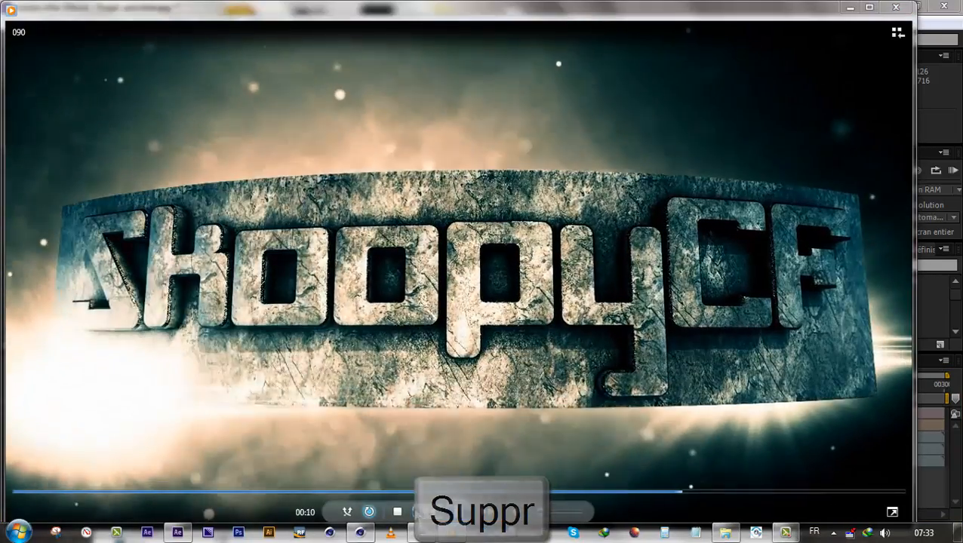
left_click(458, 511)
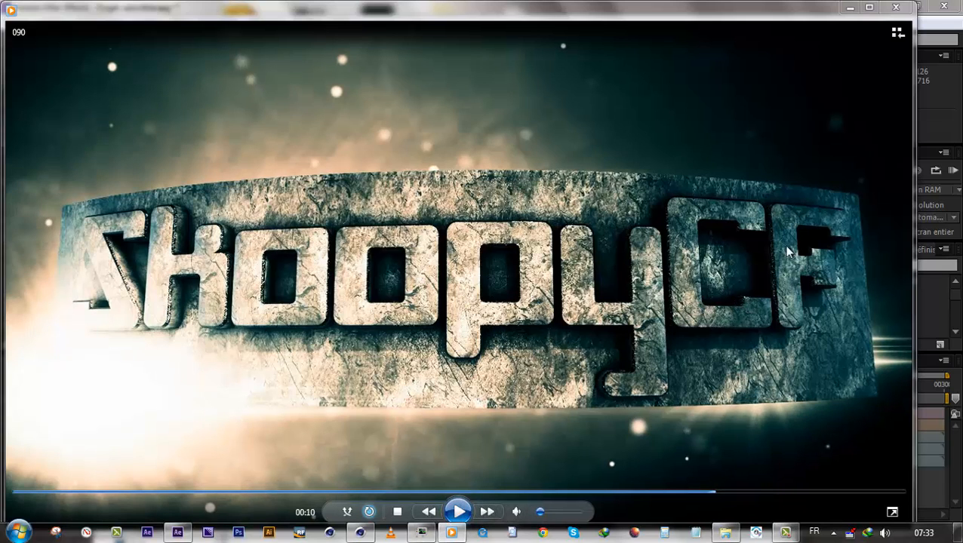
left_click(850, 9)
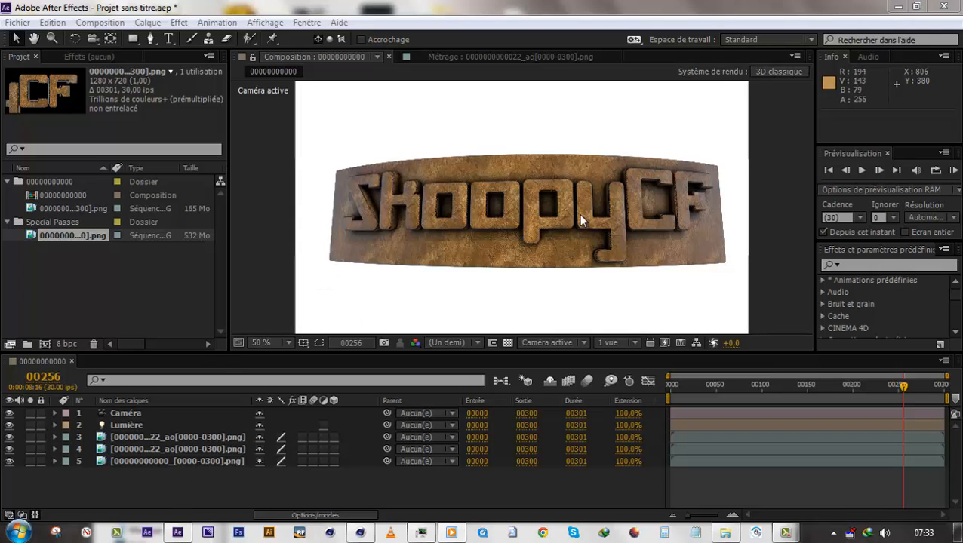
- Create a 1280 x 720 dark orange solid and place it as the lowest layer of the composition
left_click(242, 478)
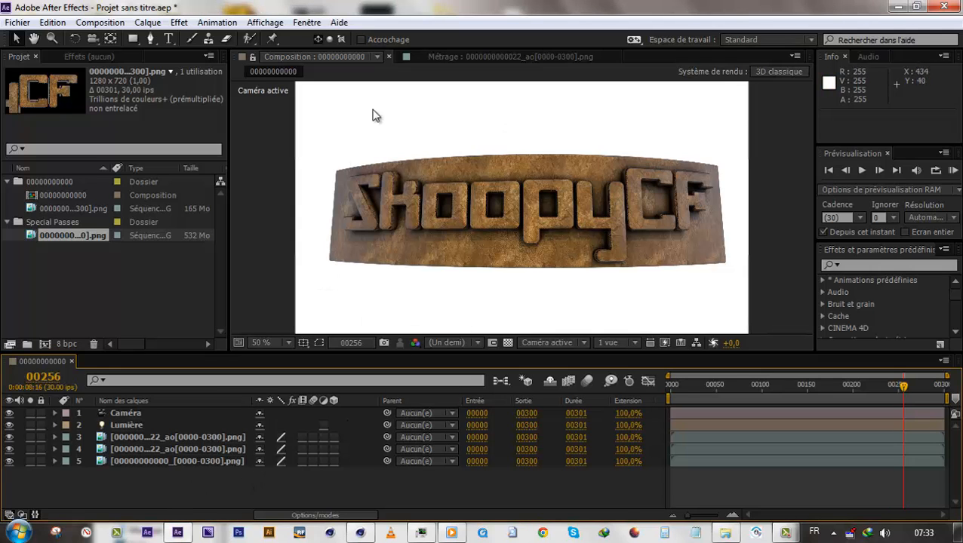
right_click(216, 486)
mouse_move(267, 336)
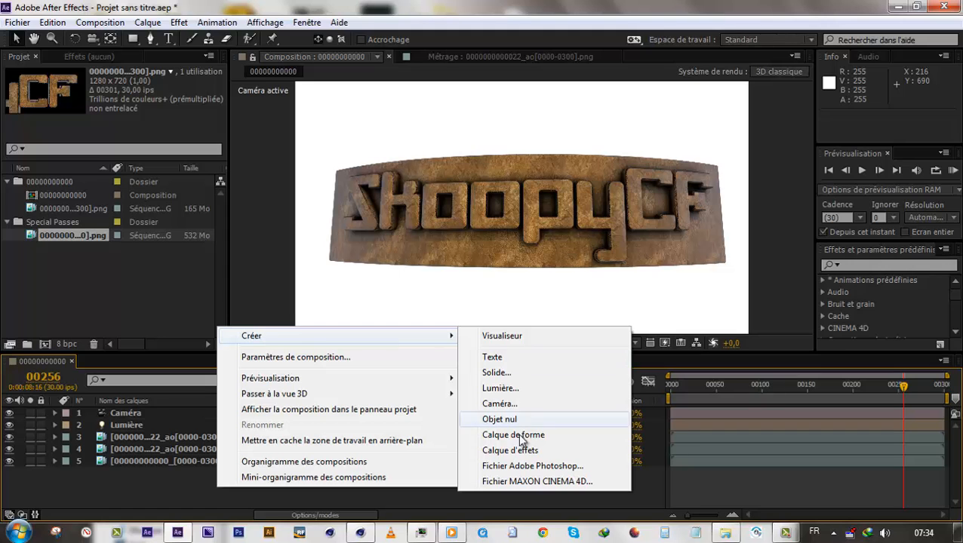
left_click(497, 373)
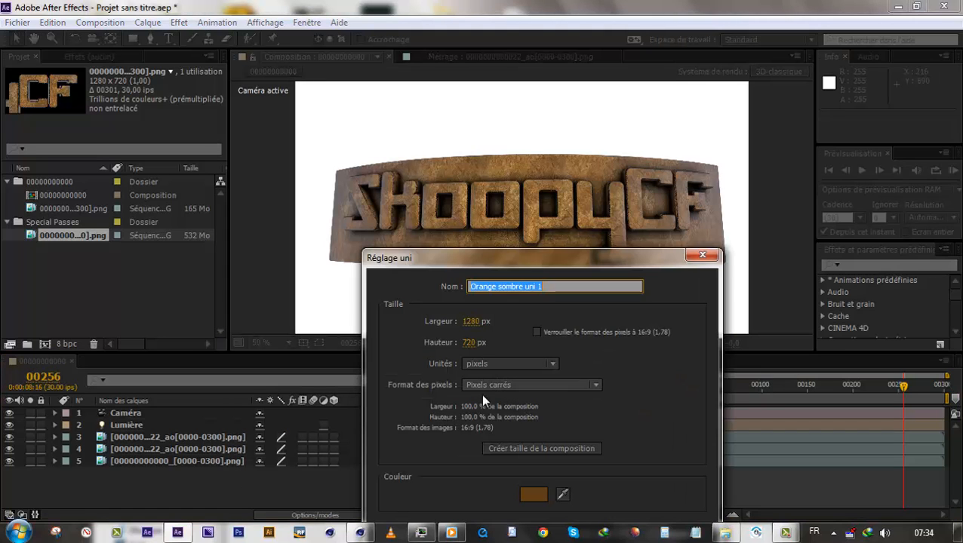
left_click_drag(540, 258, 494, 127)
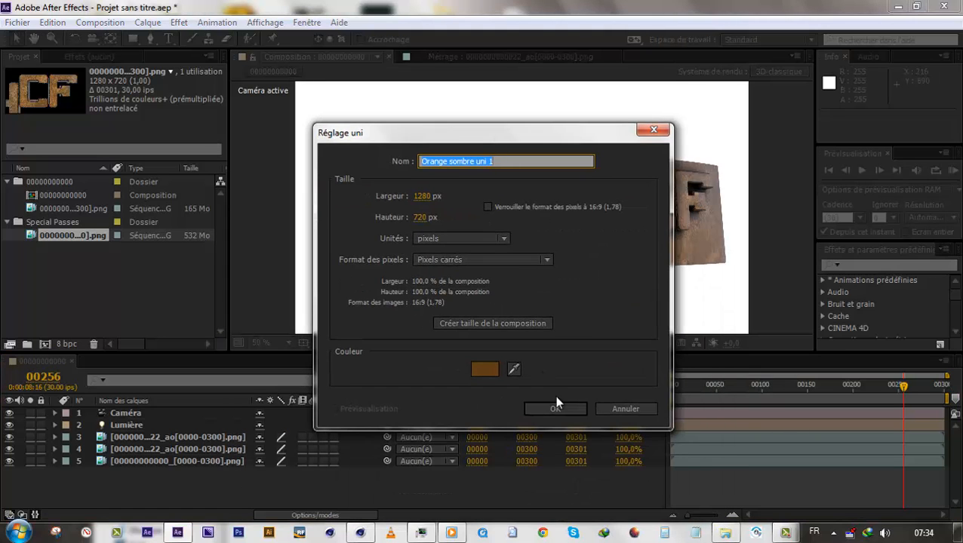
left_click(555, 411)
left_click_drag(189, 414, 177, 498)
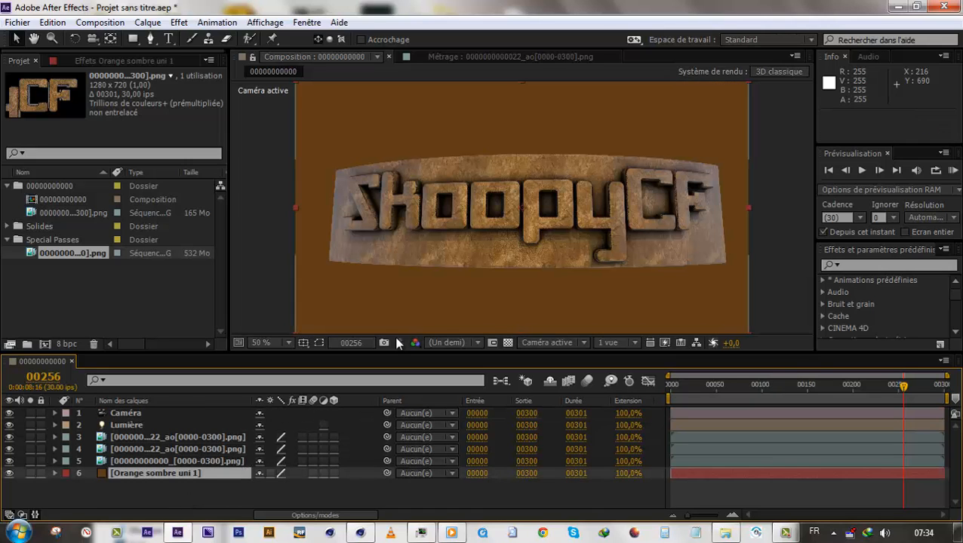
- Apply the Gamme des dégradés effect to the orange solid and swap its start and end colours
left_click(122, 55)
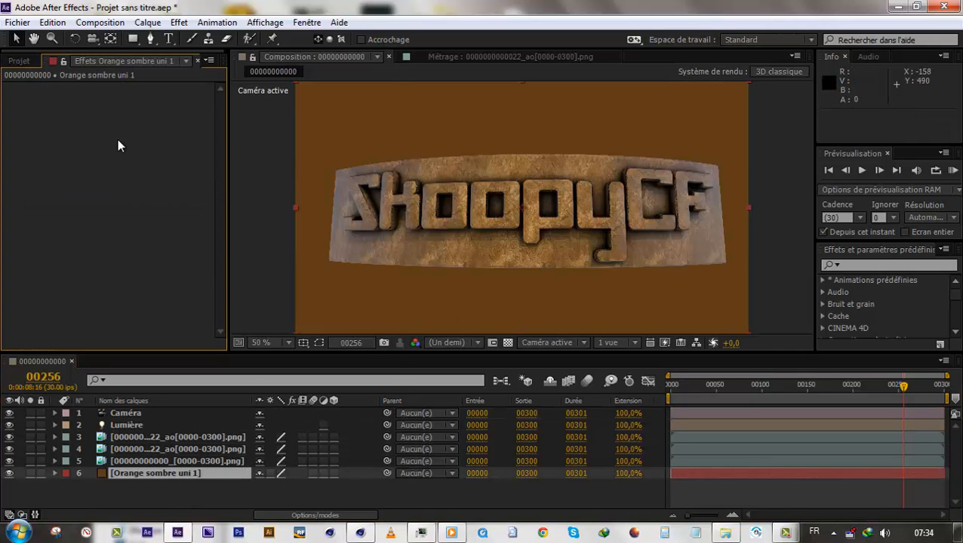
right_click(118, 147)
right_click(81, 186)
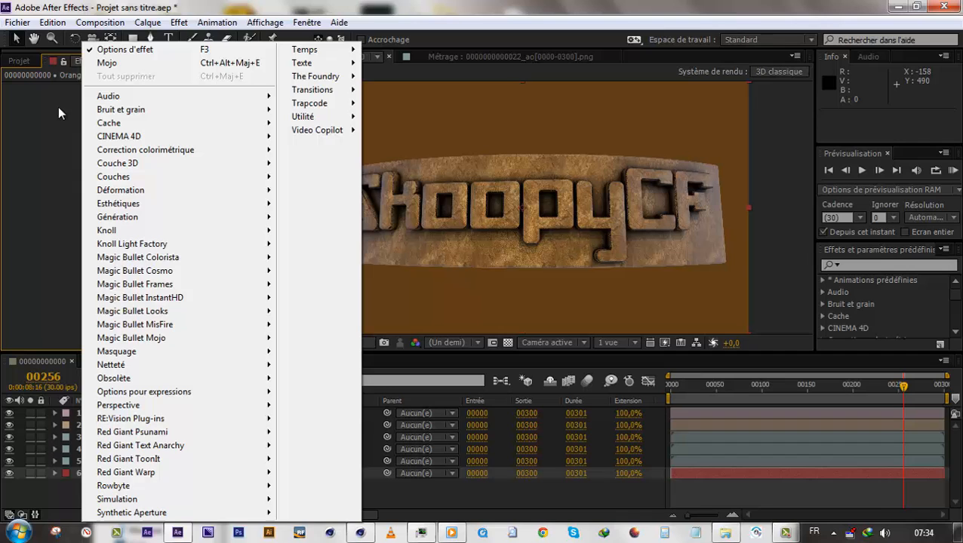
left_click(56, 158)
left_click(179, 22)
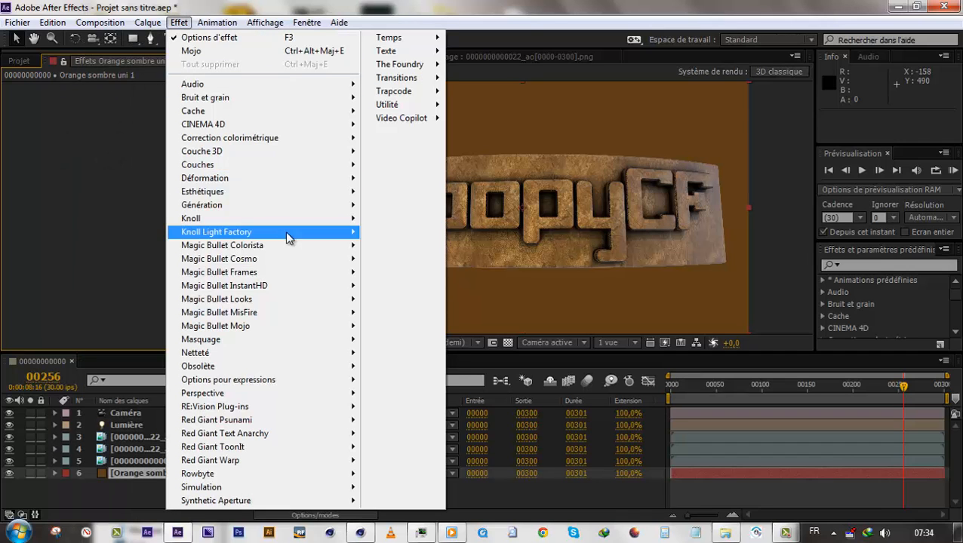
mouse_move(310, 204)
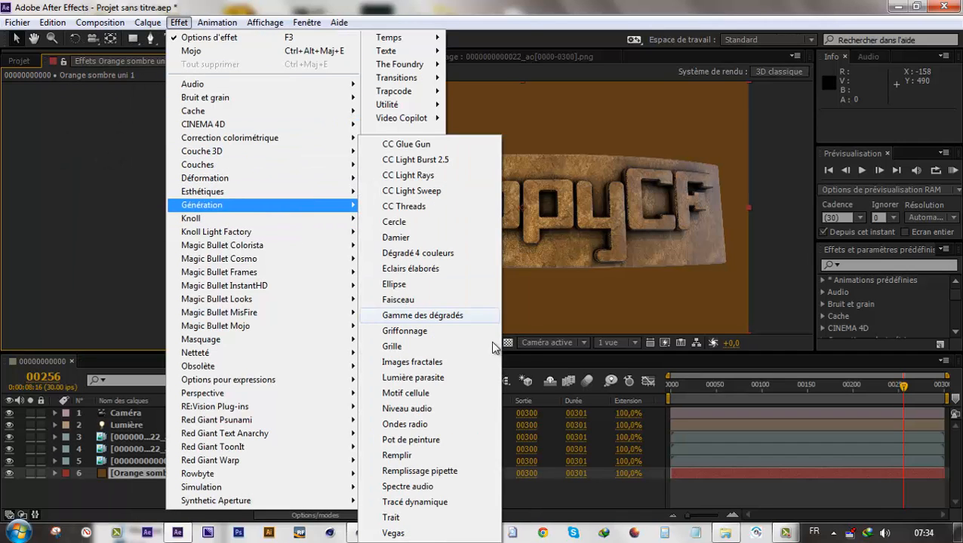
left_click(421, 316)
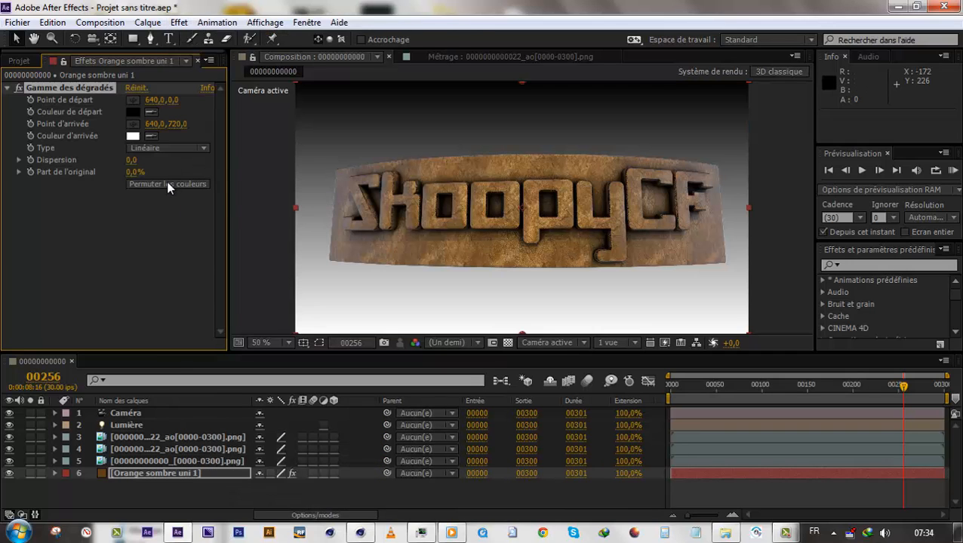
left_click(168, 185)
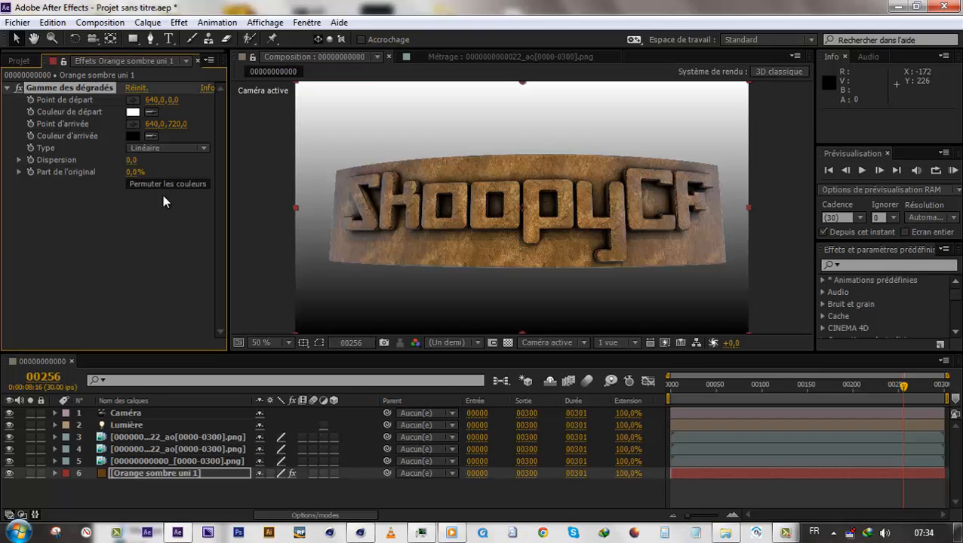
- Sample a brown from the rendered text as the gradient's start colour and darken it to 311F0D
left_click(132, 112)
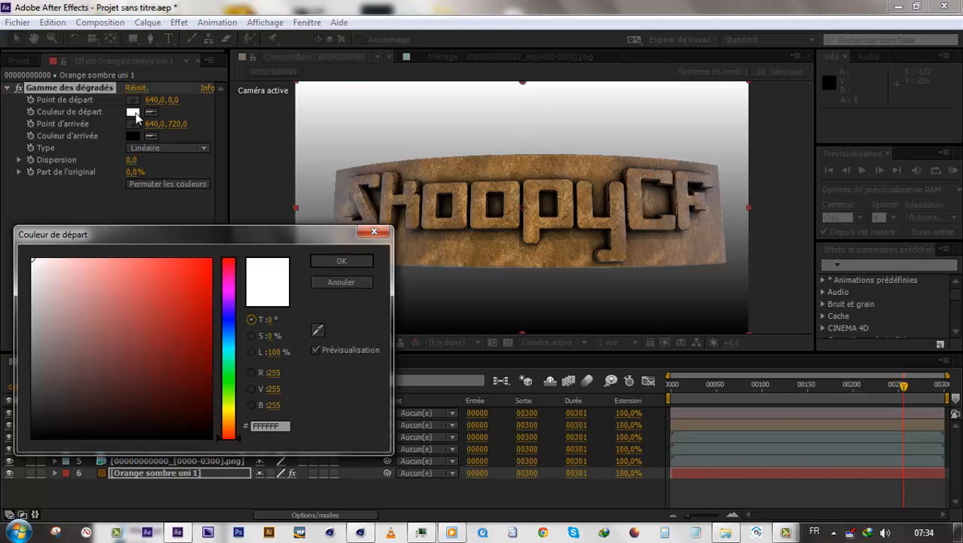
left_click(318, 331)
left_click(427, 224)
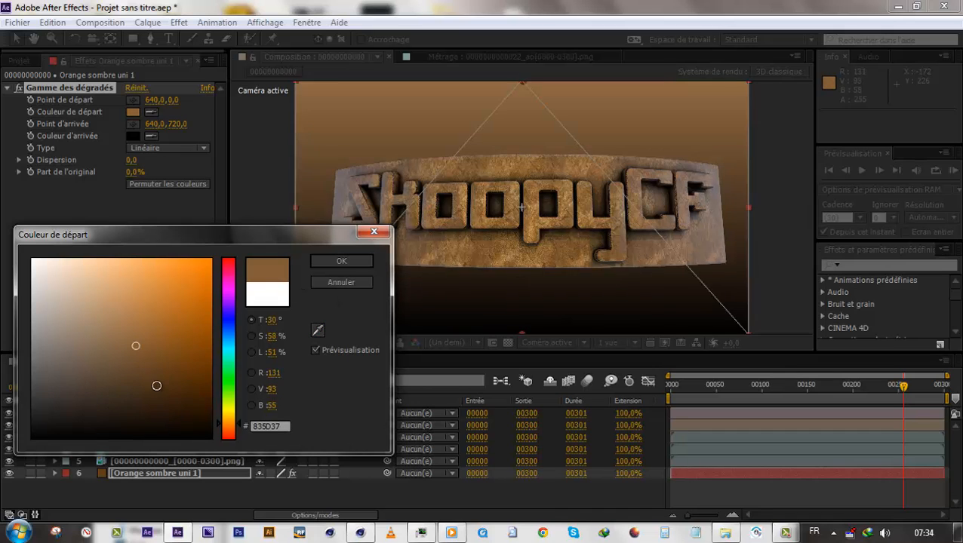
left_click_drag(156, 386, 161, 403)
key("Return")
- Make the gradient Radial, with its start point at about 644, 364 and its end point at about 1228, 1028
left_click(166, 148)
left_click(160, 179)
scroll(503, 251, "down", 3)
key("period")
left_click_drag(522, 270, 564, 310)
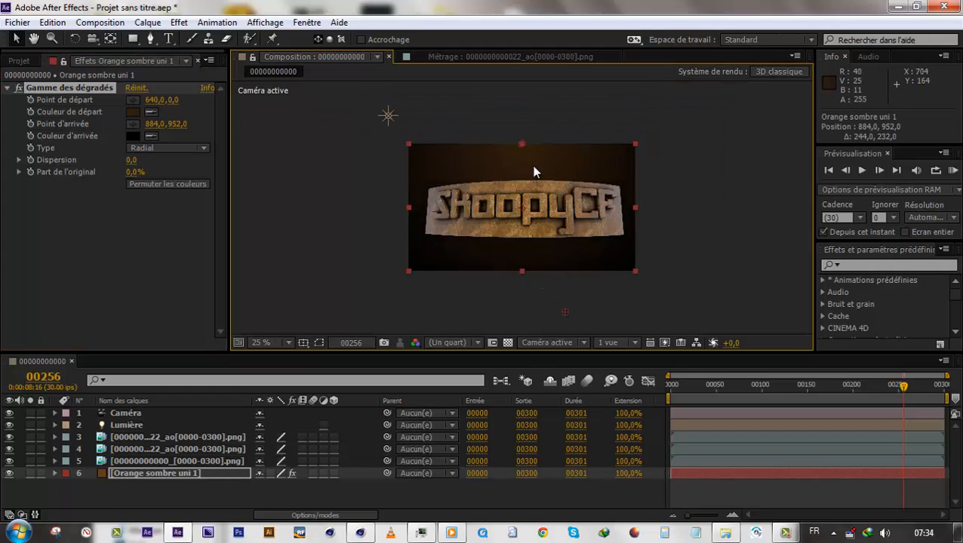
left_click_drag(520, 144, 521, 205)
left_click_drag(565, 314, 615, 323)
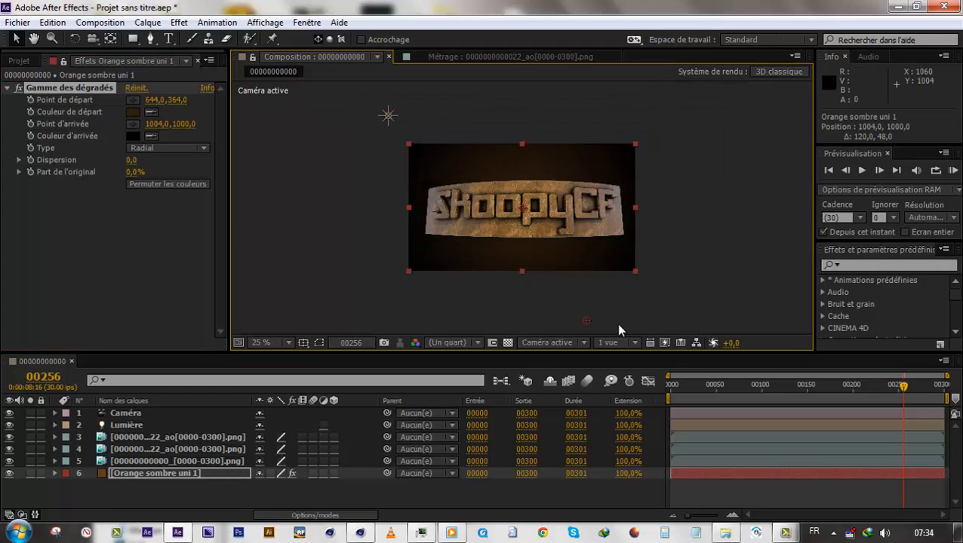
left_click(673, 295)
key("period")
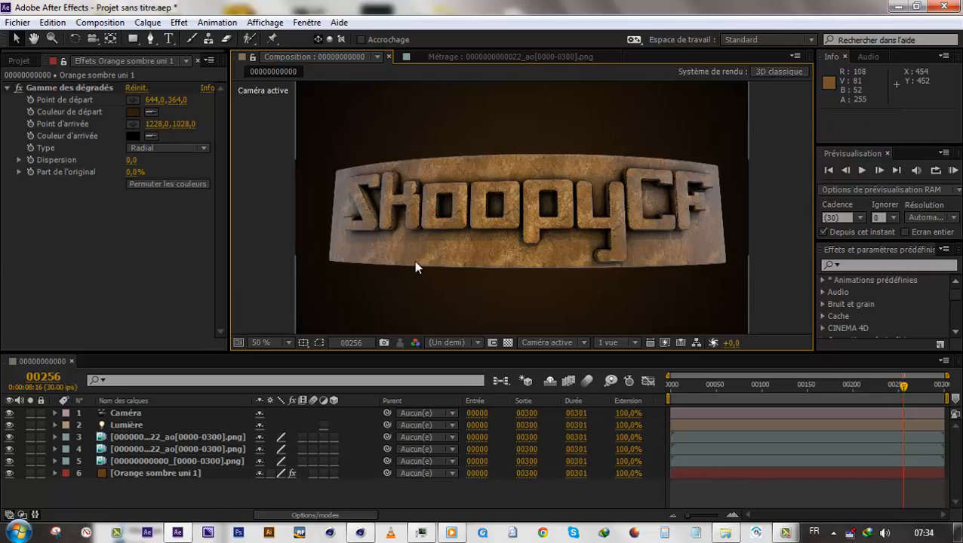
- Set the gradient's start colour to the lighter brown 735434
left_click(134, 113)
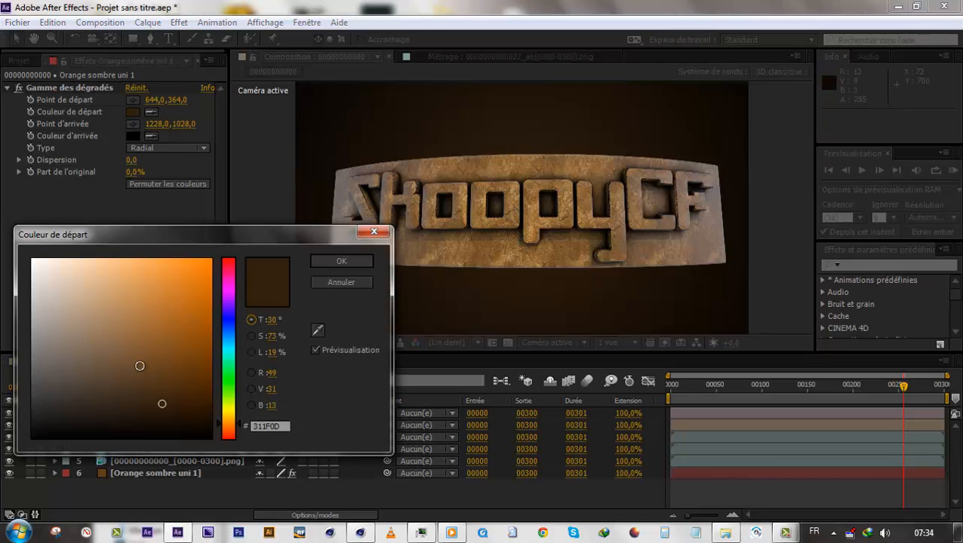
left_click(111, 367)
left_click_drag(153, 369, 130, 358)
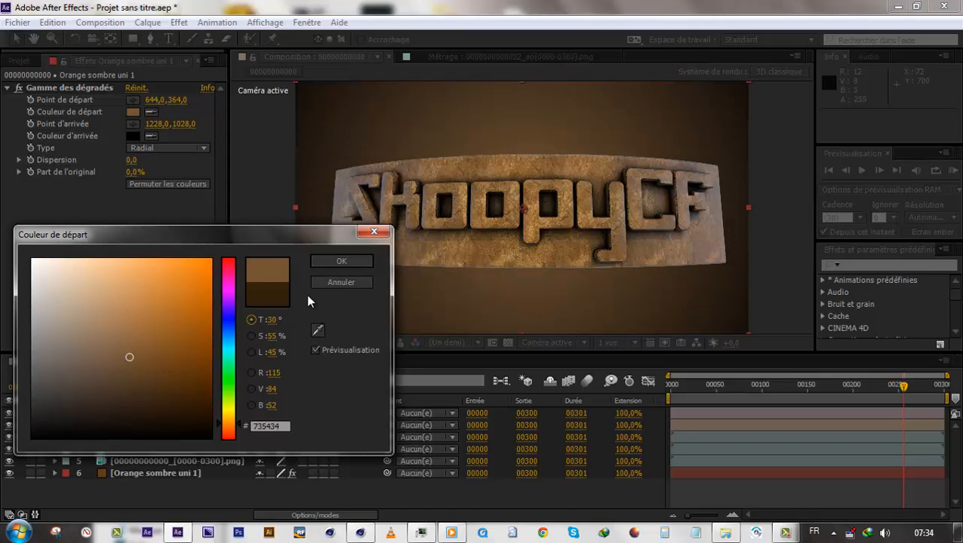
left_click(341, 261)
key("comma")
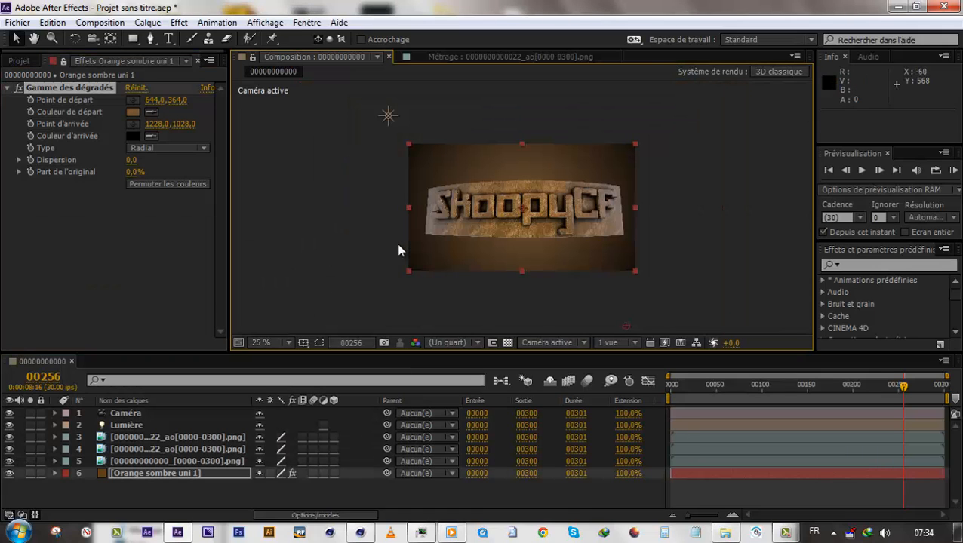
left_click(342, 255)
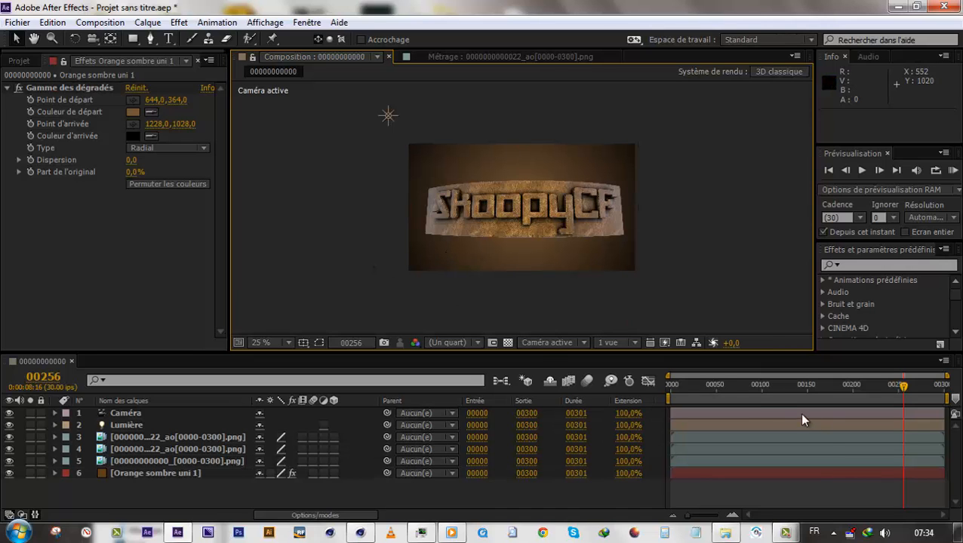
- Scrub through the animation to frame 263 and delete the imported Lumière light layer
left_click(765, 387)
left_click_drag(765, 391, 870, 412)
left_click_drag(803, 423, 909, 420)
left_click(172, 474)
left_click(149, 424)
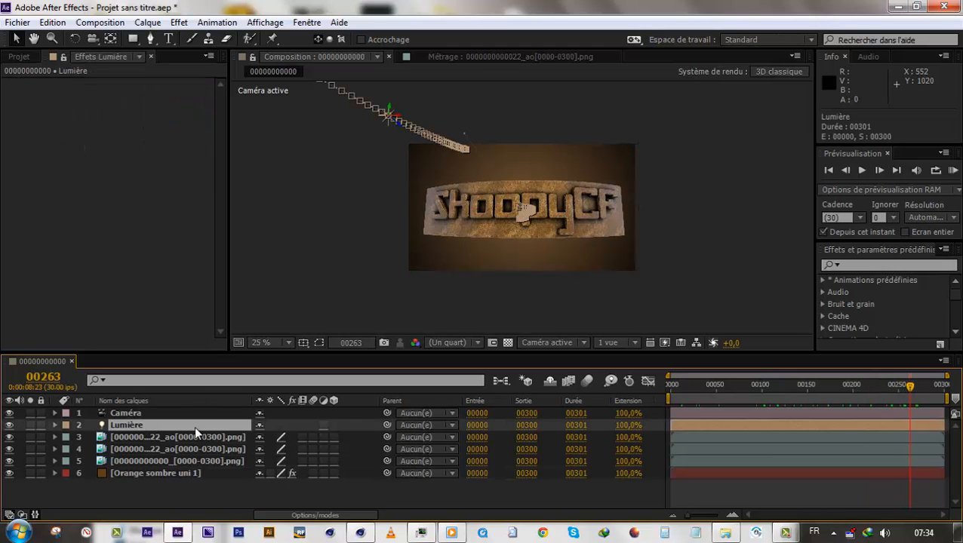
key("Delete")
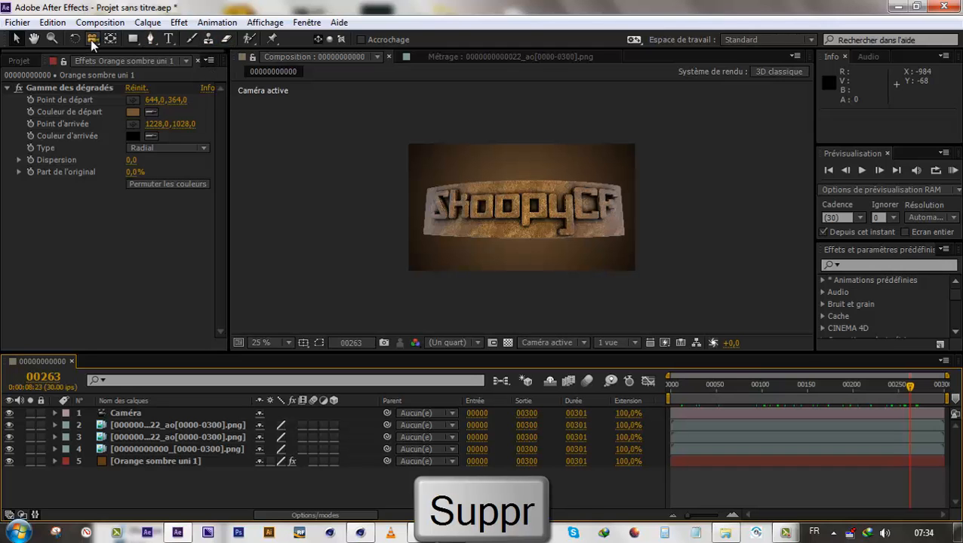
- Create a new light named Lumière 1 with the light type Ponctuelle and dismiss the 2D layer warning
right_click(160, 484)
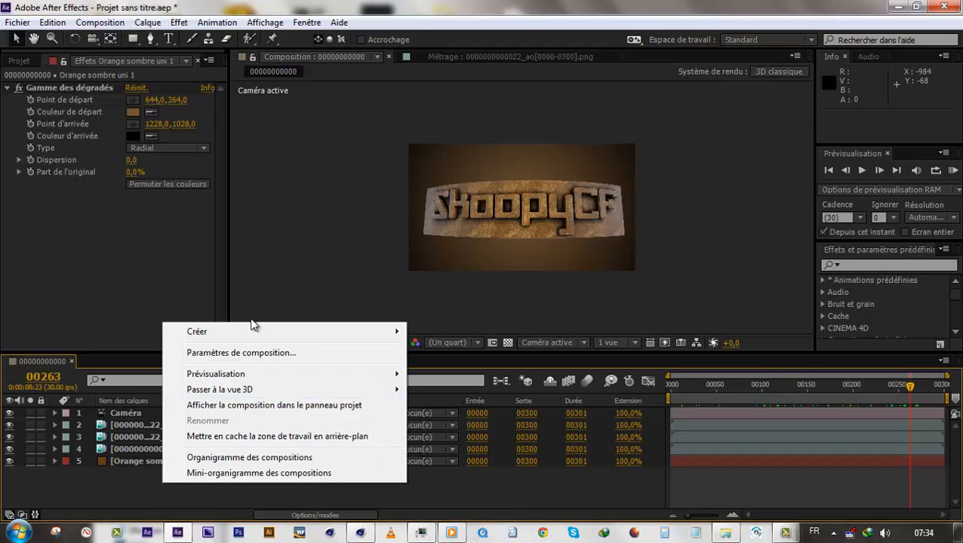
mouse_move(252, 331)
left_click(491, 383)
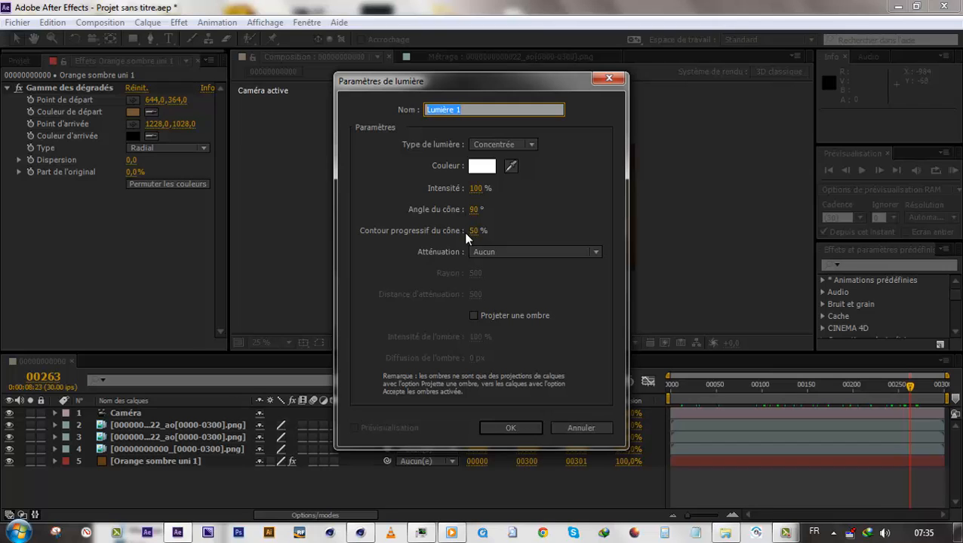
left_click(517, 143)
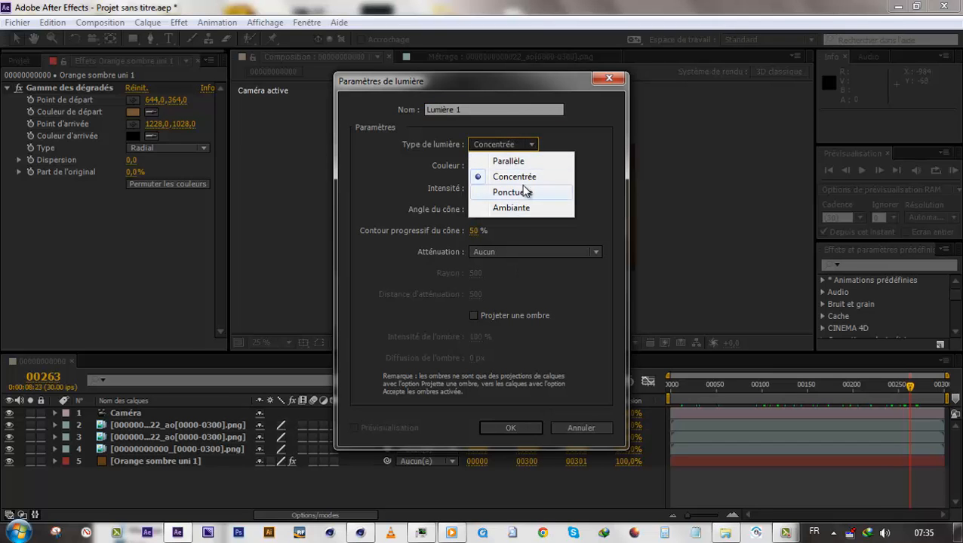
left_click(521, 193)
left_click(510, 427)
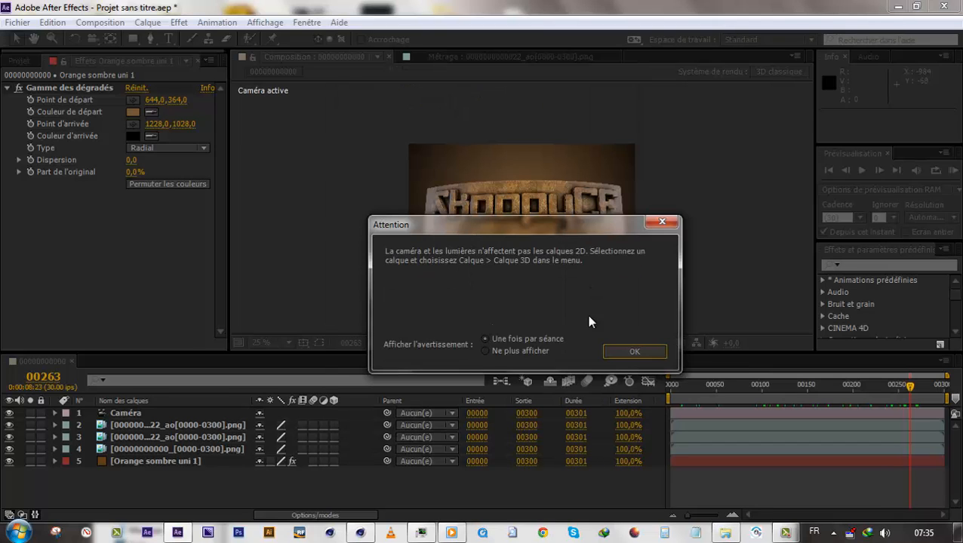
left_click(627, 354)
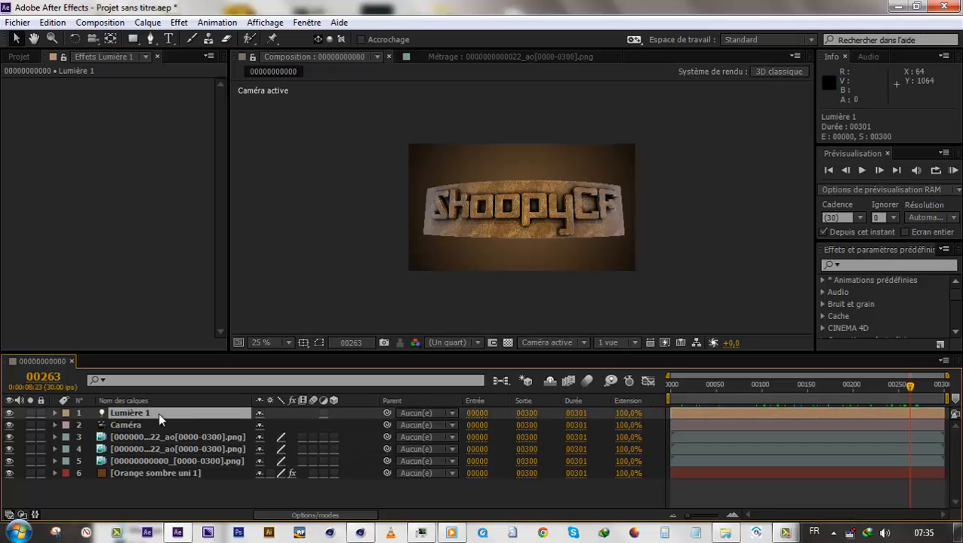
- Go to frame 52 and set the Position of Lumière 1 to 0, 0, 0
left_click_drag(732, 389, 717, 387)
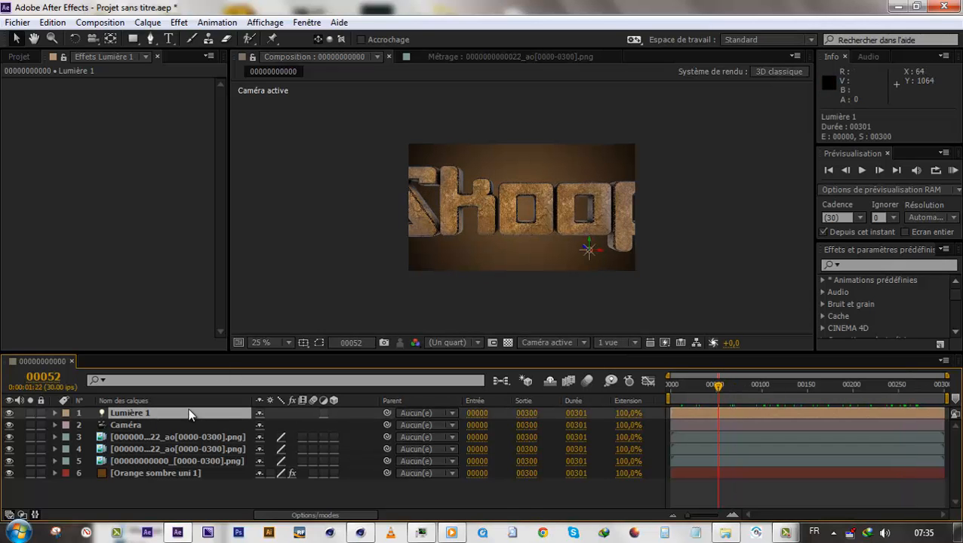
key("p")
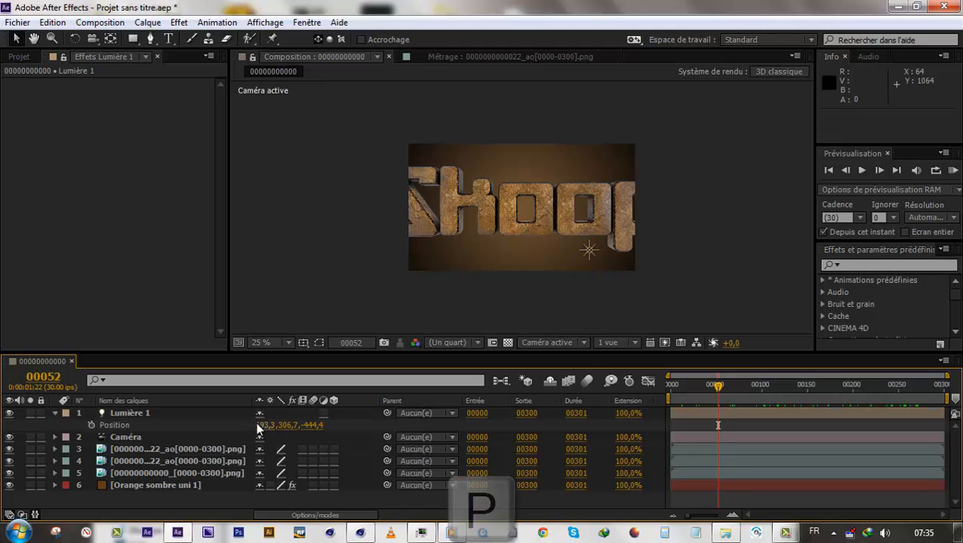
left_click(260, 425)
type("0")
left_click(303, 426)
type("0")
left_click(277, 426)
type("0,0,0,0")
left_click(376, 435)
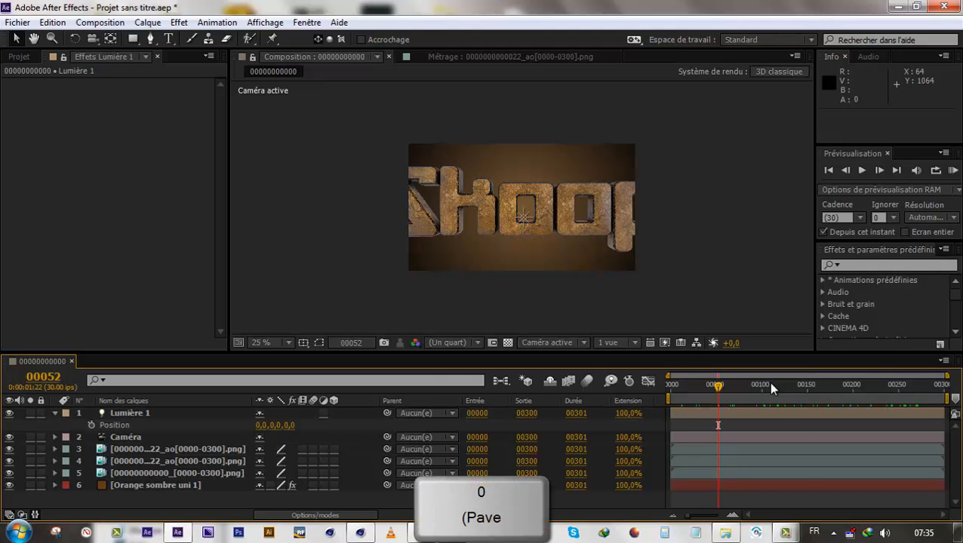
- Check Lumière 1 across the animation, move it to about -455.4, 212, 0 at frame 181, and advance to frame 275
left_click(805, 386)
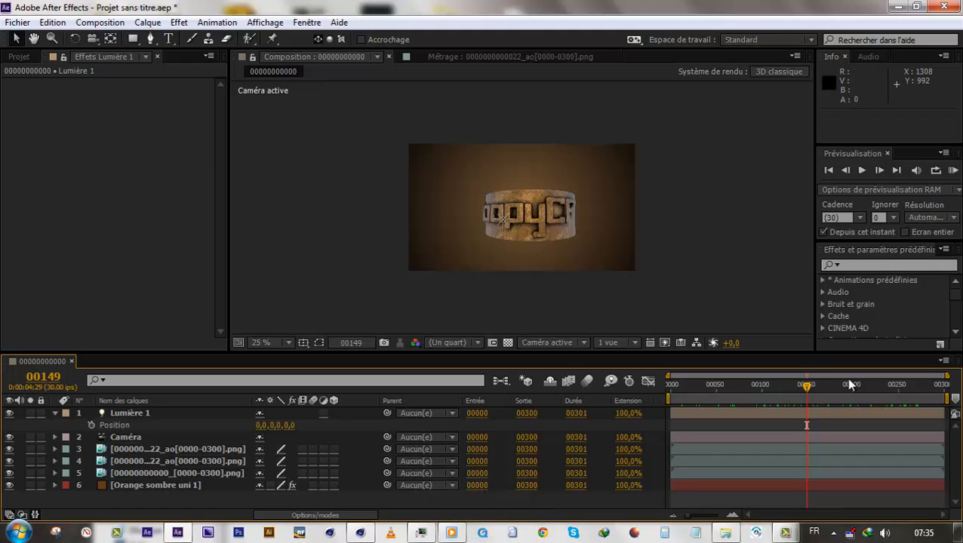
left_click_drag(856, 385, 612, 403)
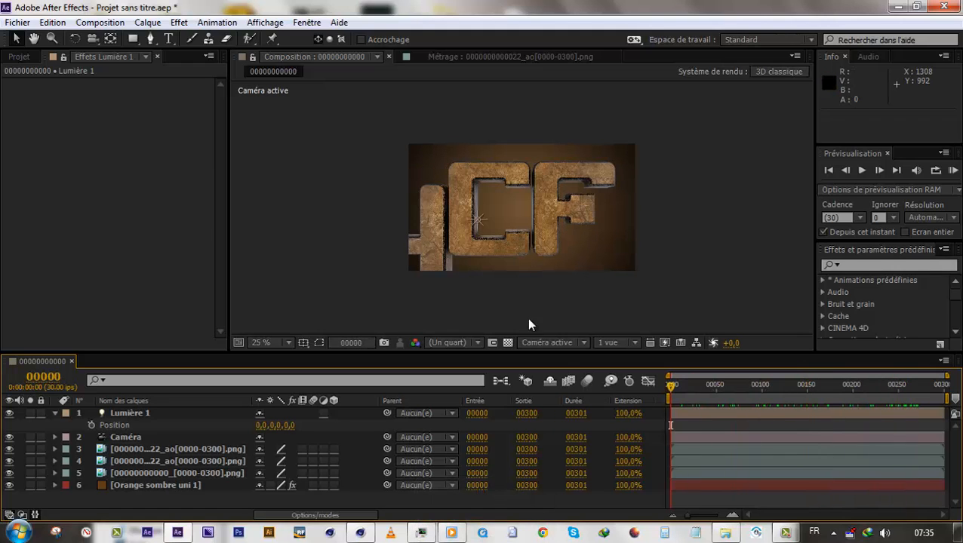
left_click_drag(753, 388, 835, 394)
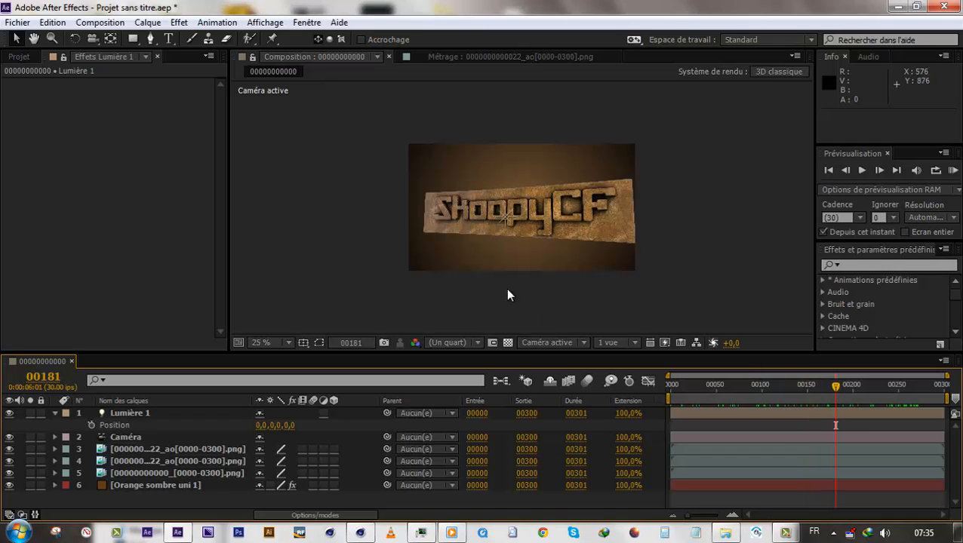
left_click(506, 221)
left_click_drag(506, 210, 442, 254)
left_click_drag(747, 399, 921, 404)
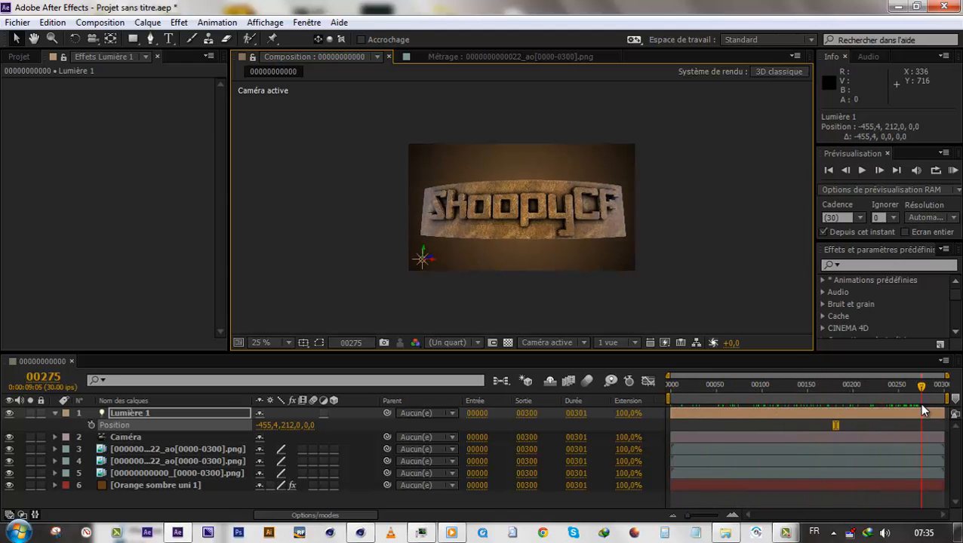
- Create a 1280 x 720 px solid named Orange sombre uni 2, apply Video Copilot Optical Flares to it and open the effect's options
right_click(167, 505)
mouse_move(242, 343)
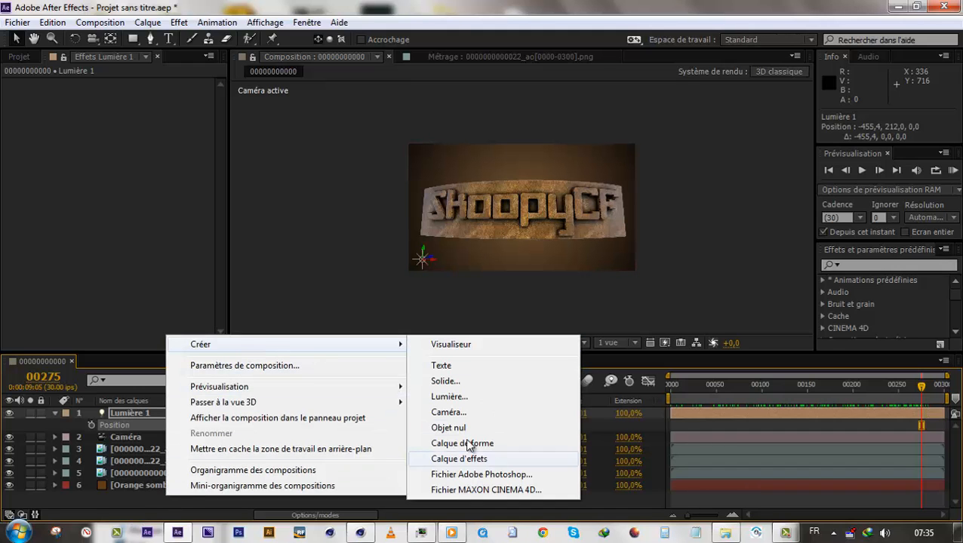
left_click(458, 382)
left_click(549, 405)
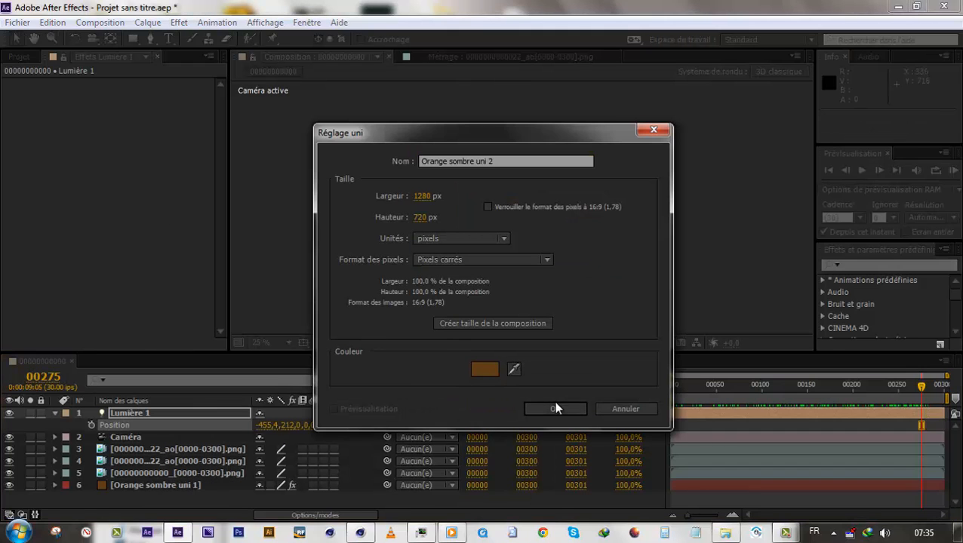
right_click(162, 206)
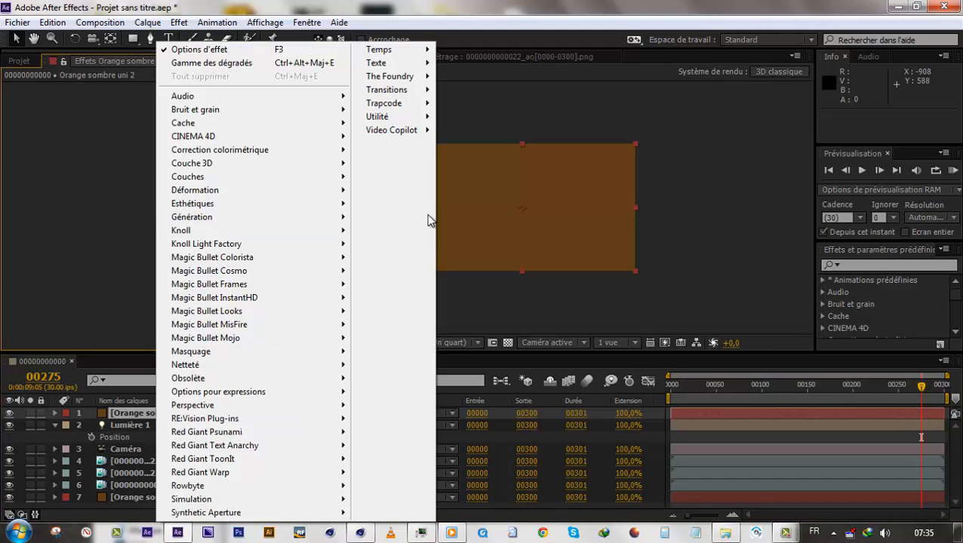
mouse_move(411, 130)
left_click(452, 148)
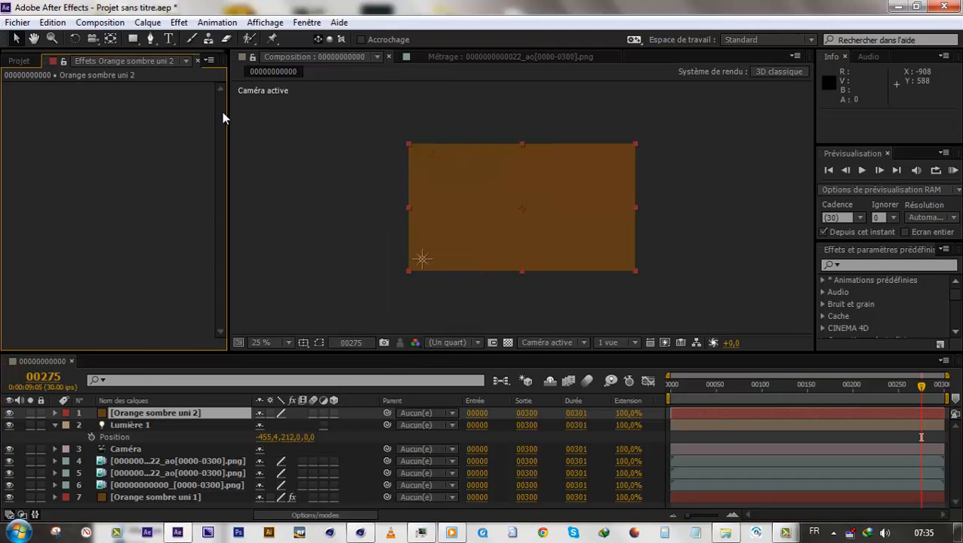
left_click(160, 90)
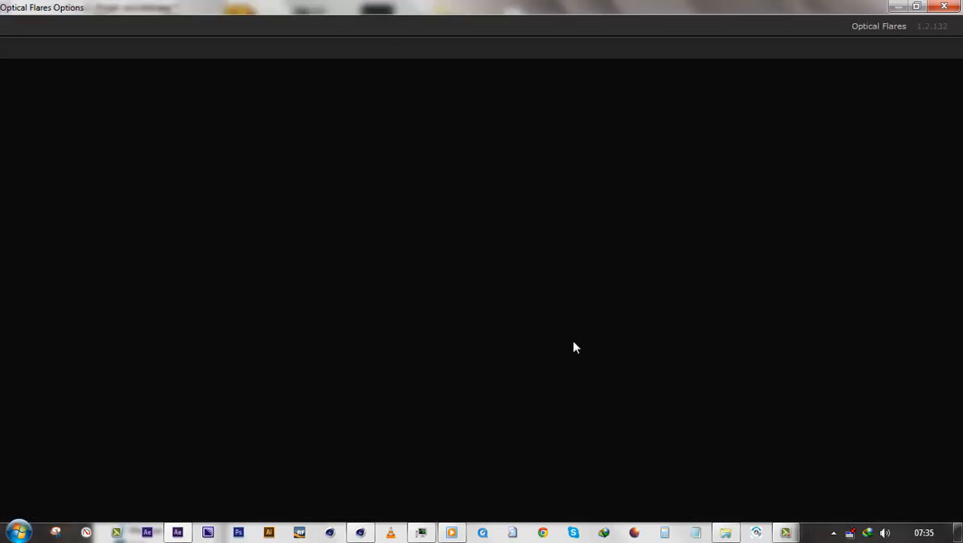
- Try the Beam and Blue Spark presets from the Light folder and return to the preset folder overview
double_click(830, 362)
left_click(687, 463)
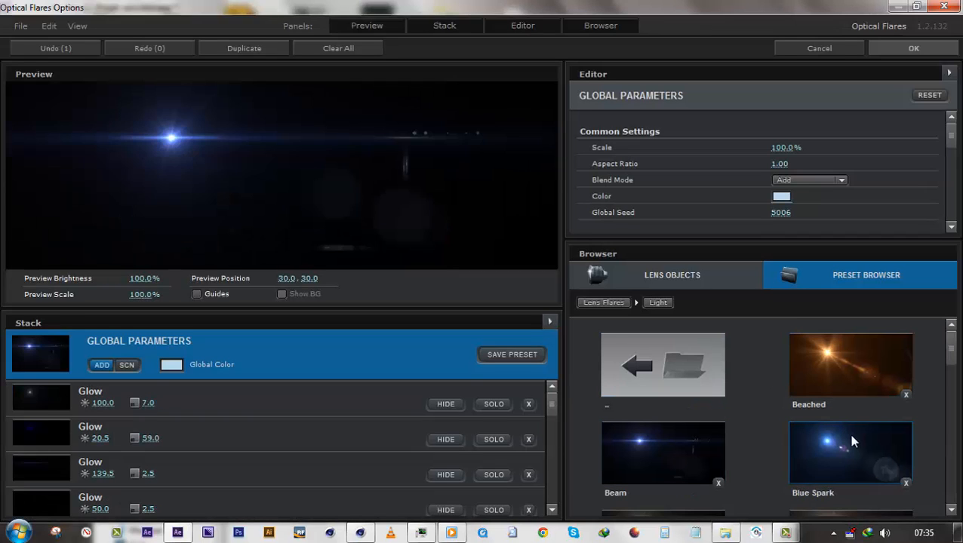
left_click(851, 439)
left_click_drag(950, 339, 954, 391)
scroll(955, 390, "down", 3)
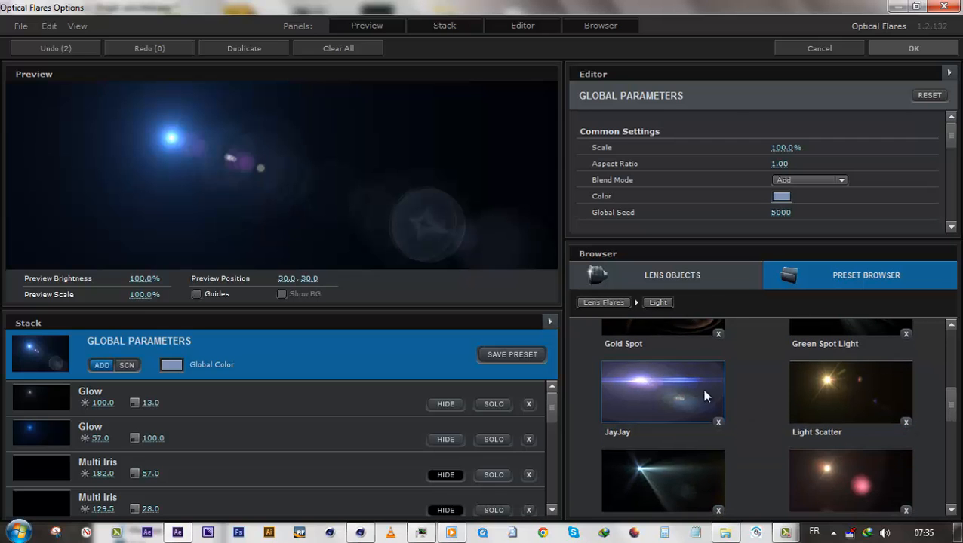
scroll(702, 392, "up", 5)
double_click(702, 360)
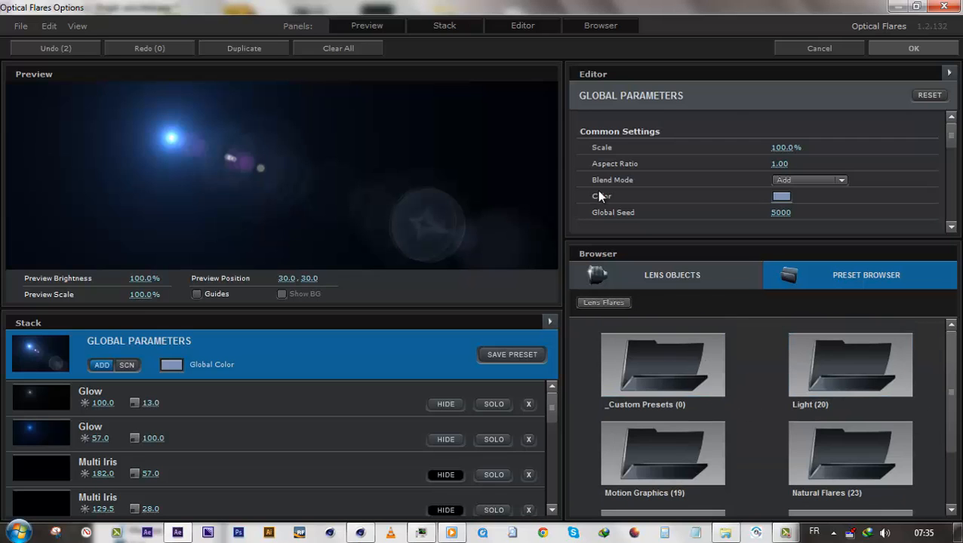
- Hide the Editor and Stack panels and widen the preset browser beside the preview
left_click(590, 25)
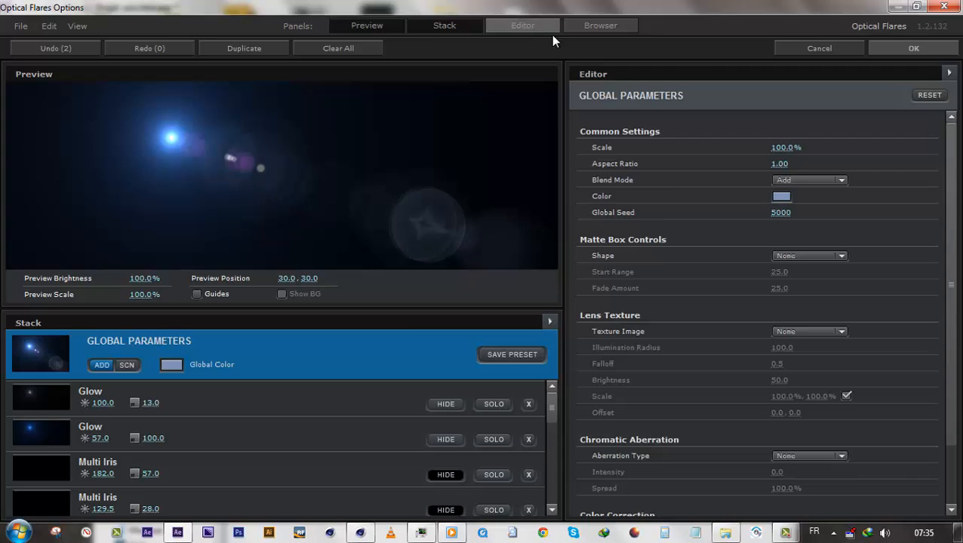
left_click(577, 26)
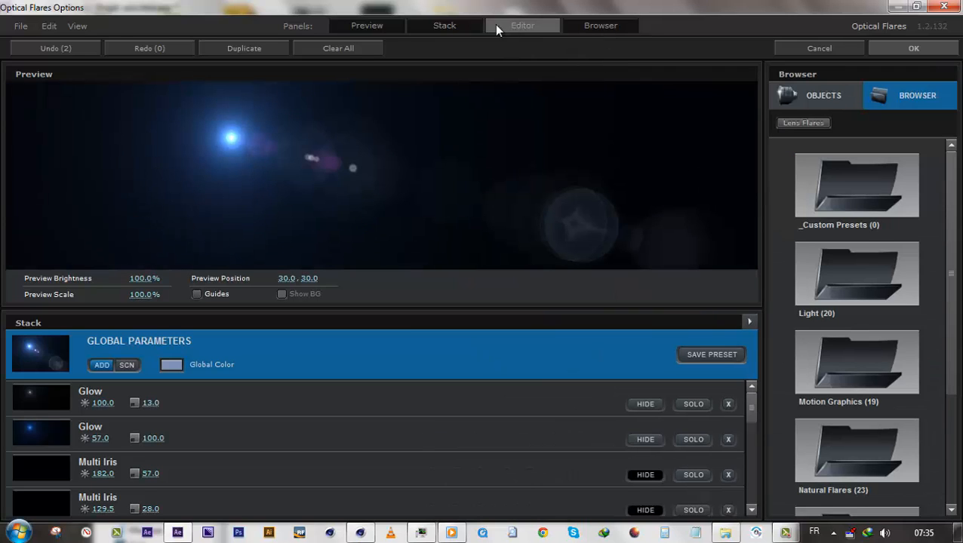
left_click(445, 28)
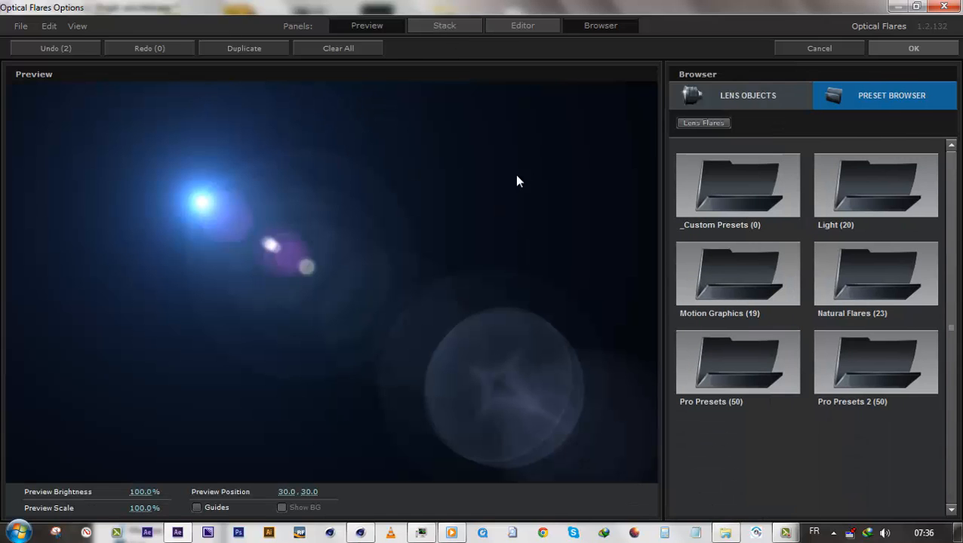
left_click_drag(663, 212, 436, 226)
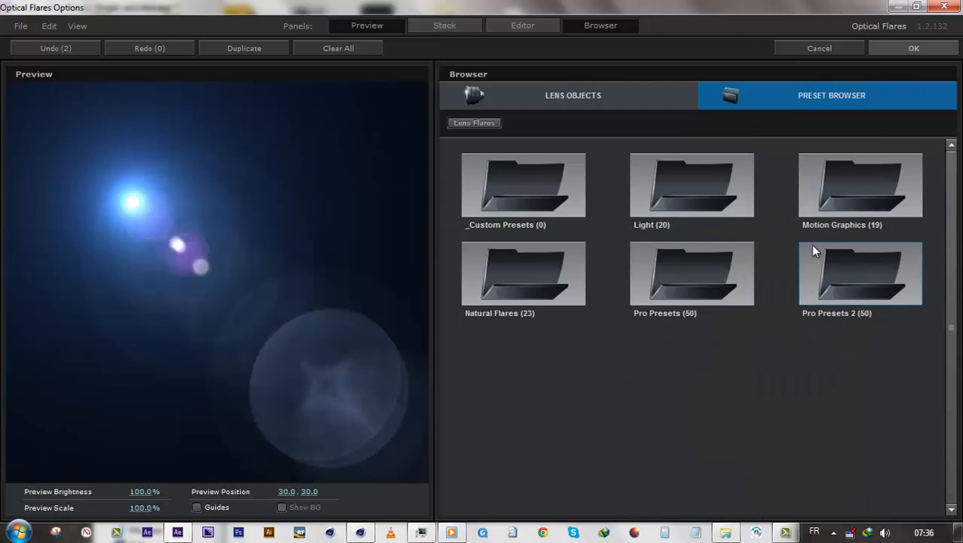
- Browse the Light presets, load Cool Flare from the Motion Graphics folder and accept the flare
left_click(692, 184)
left_click_drag(949, 195, 943, 249)
left_click(533, 192)
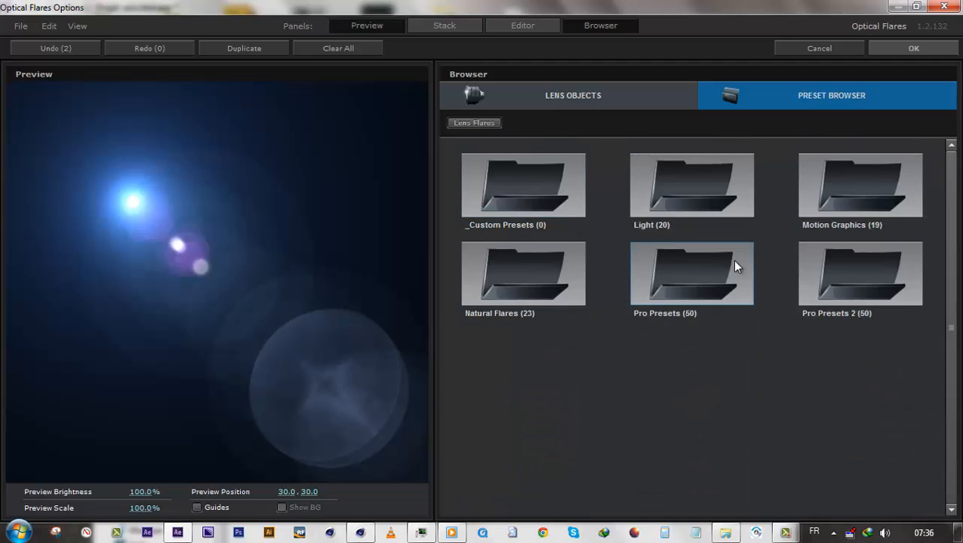
left_click(848, 193)
left_click(848, 260)
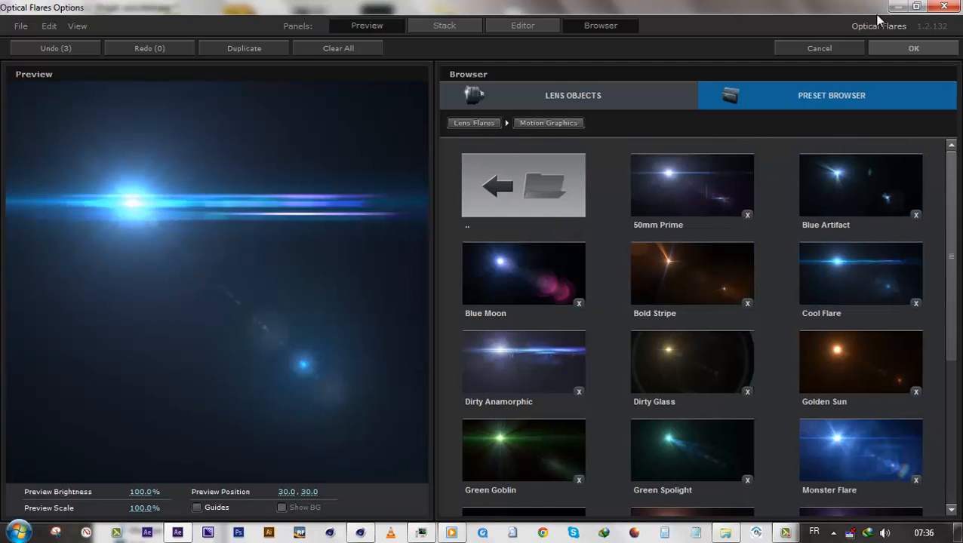
left_click(902, 50)
- Tint the flare with a pale peach color and set the Orange sombre uni 2 layer's blending mode to Addition
left_click(141, 162)
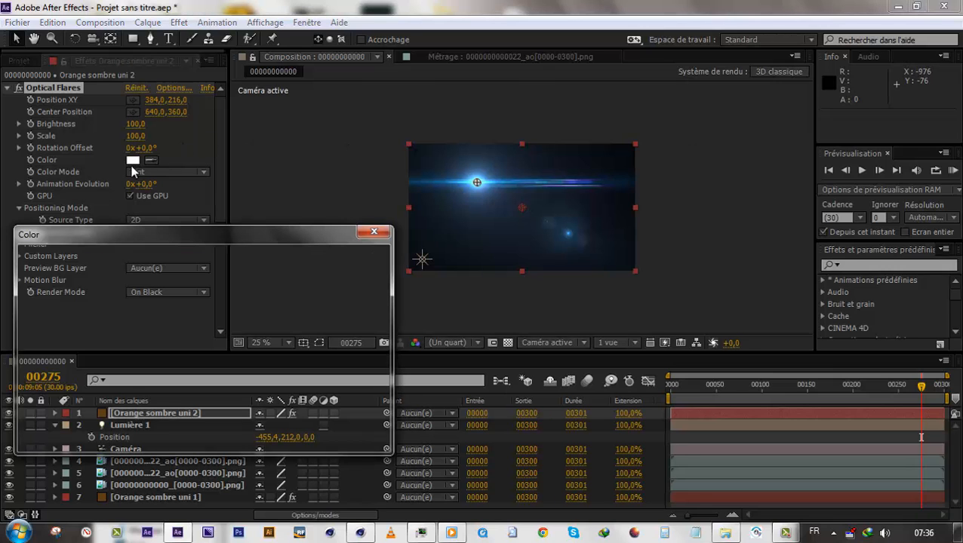
mouse_move(231, 358)
left_mouse_down()
mouse_move(234, 424)
mouse_move(68, 259)
left_mouse_up()
left_click(341, 261)
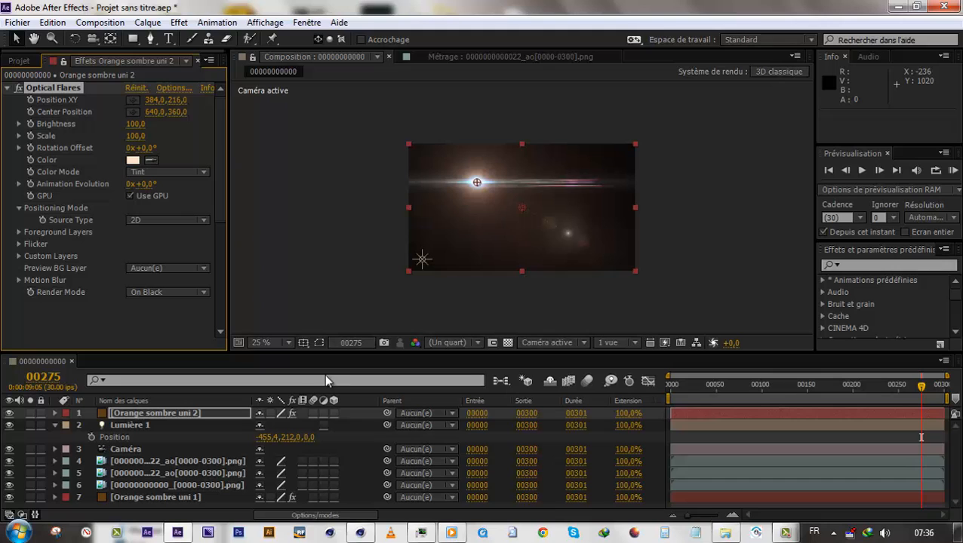
left_click(341, 515)
left_click(287, 413)
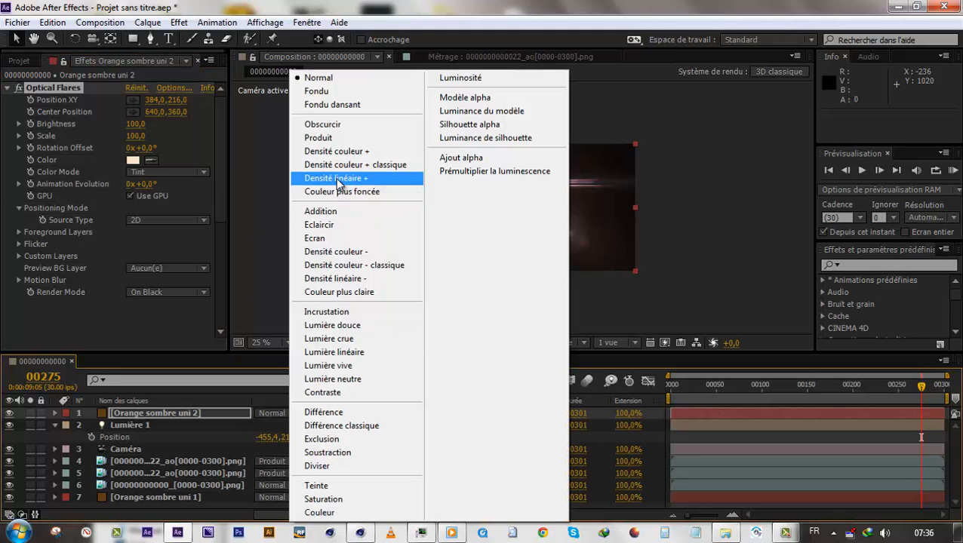
left_click(314, 215)
- Set the Optical Flares positioning Source Type to Track Lights
key("period")
key("period")
key("comma")
left_click(156, 220)
left_click(162, 266)
- At frame 290, raise Lumière 1 to about -455.4, 111.1, 0 and scrub through the animation to frame 300
left_click_drag(791, 402, 933, 386)
left_click(420, 254)
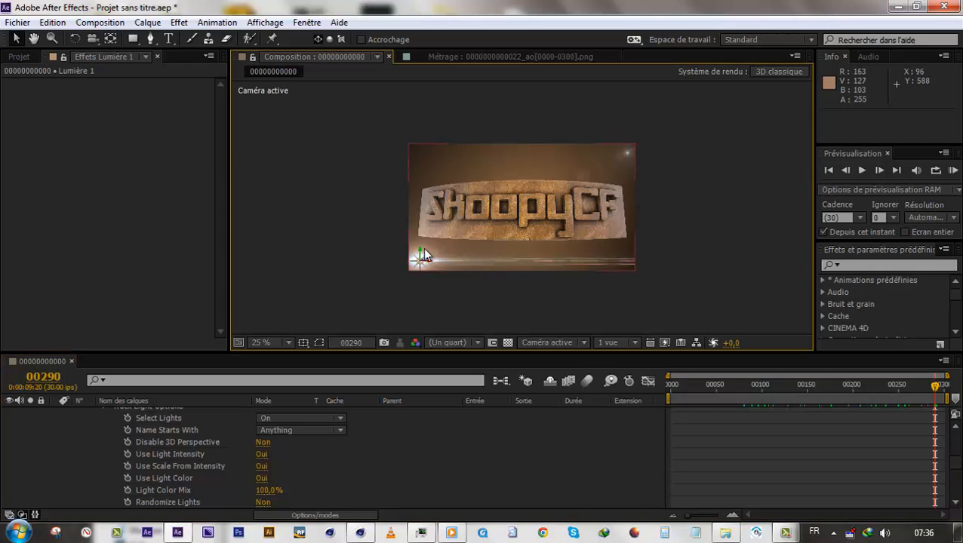
left_click_drag(420, 253, 421, 231)
left_click_drag(801, 386, 944, 386)
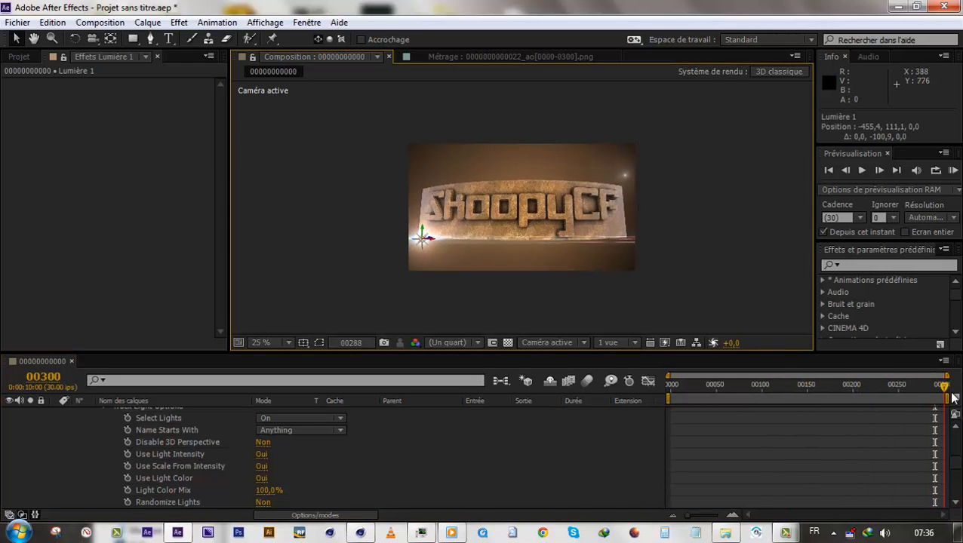
- Collapse the expanded layer properties and rename the Orange sombre uni 2 layer as op
left_click(192, 458)
scroll(145, 454, "up", 3)
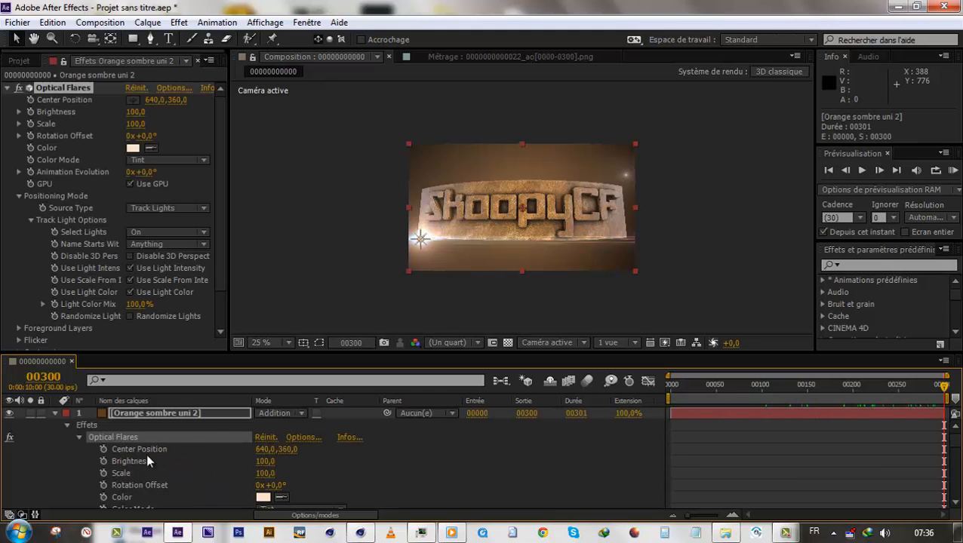
left_click(55, 413)
left_click(55, 424)
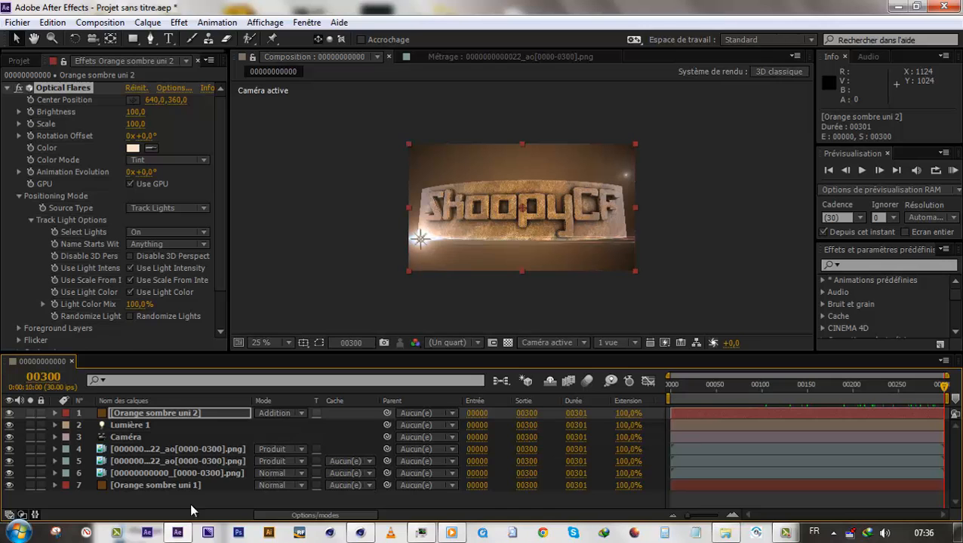
right_click(204, 487)
left_click(136, 410)
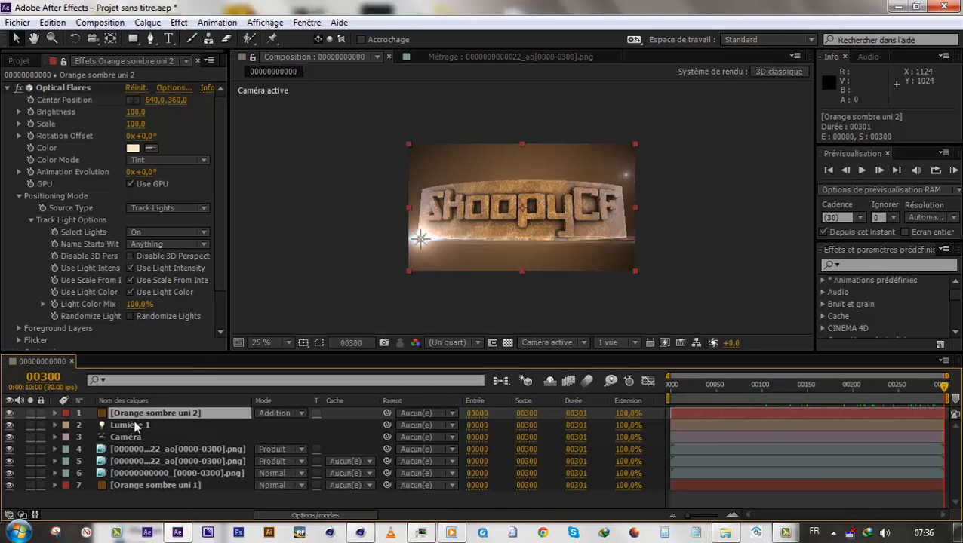
key("Return")
type("op")
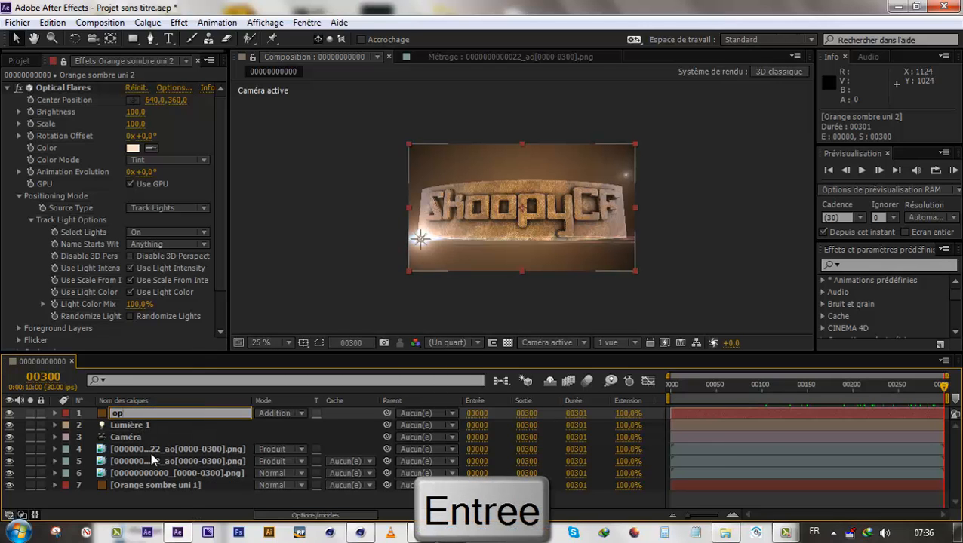
- Rename the Orange sombre uni 1 gradient layer as BG
left_click(160, 485)
key("Return")
type("BG")
key("Return")
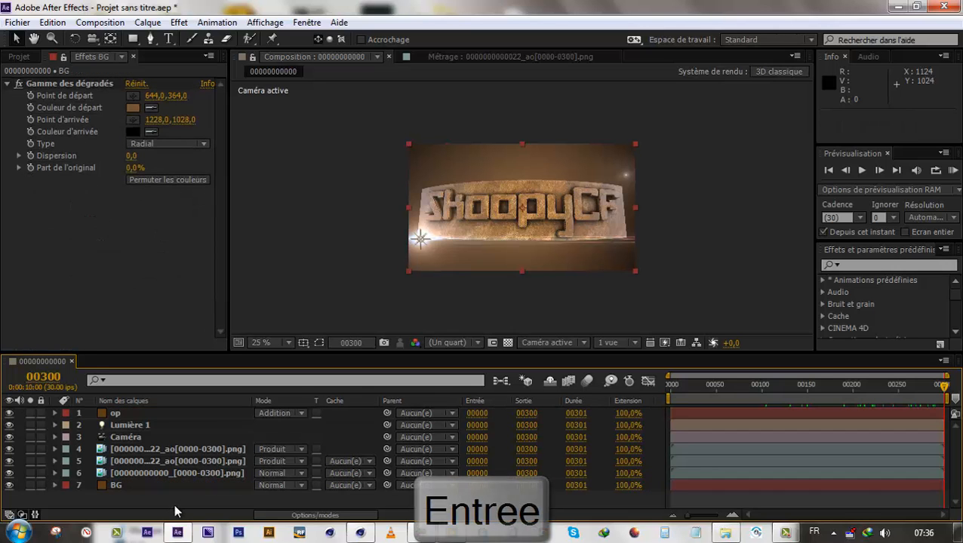
- Create a new solid named PAr and apply the Trapcode Particular effect to it
key("ctrl+y")
type("PAr")
key("Return")
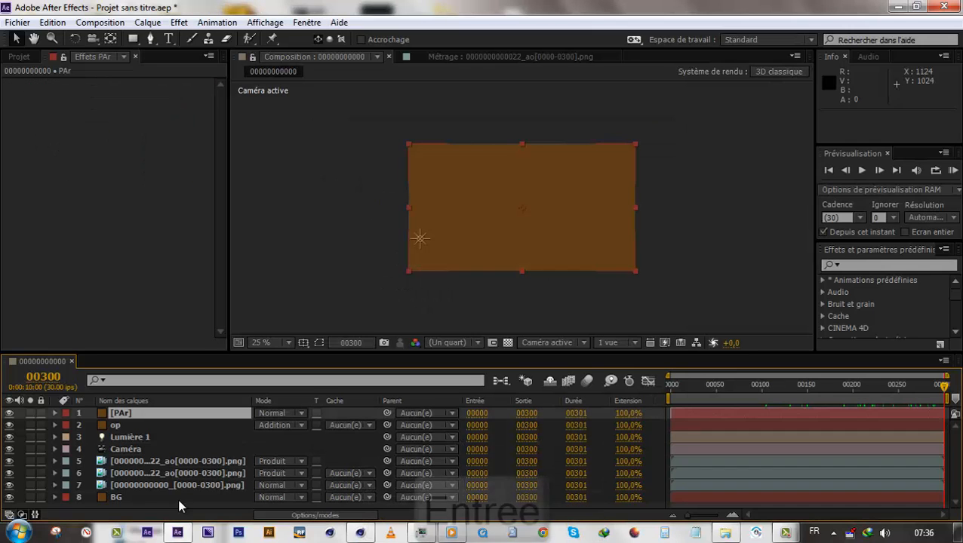
right_click(226, 498)
mouse_move(362, 103)
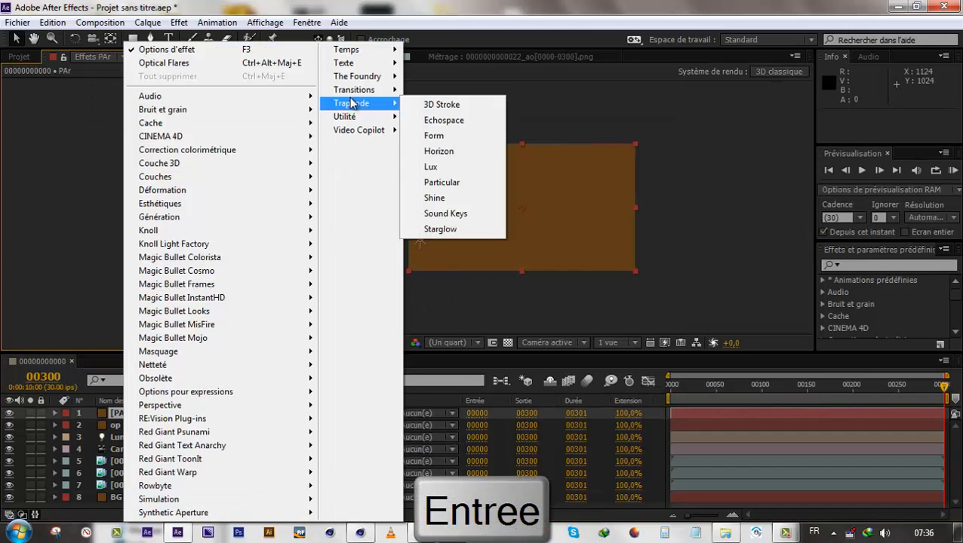
left_click(451, 182)
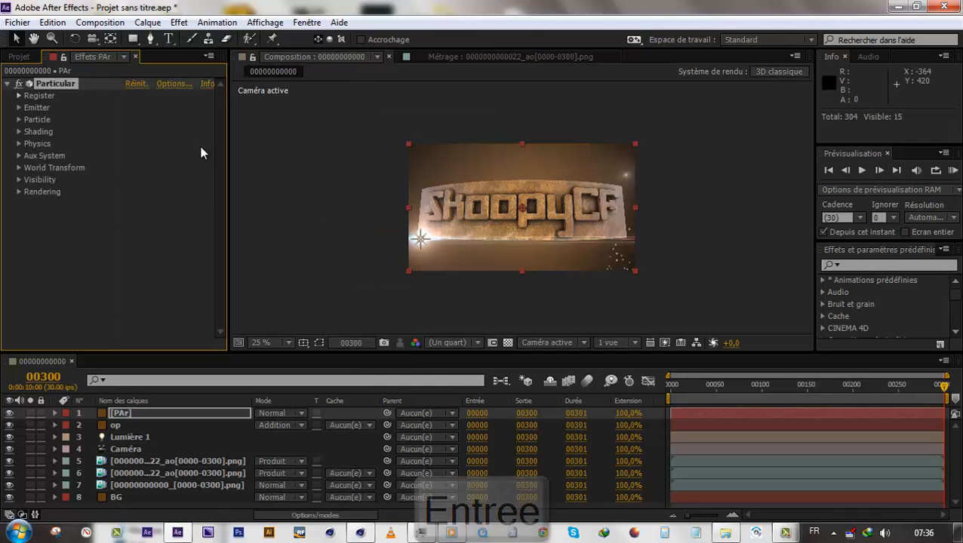
- Set the Particular emitter's Position XY to 0, 0 and its Emitter Type to Box
left_click(19, 108)
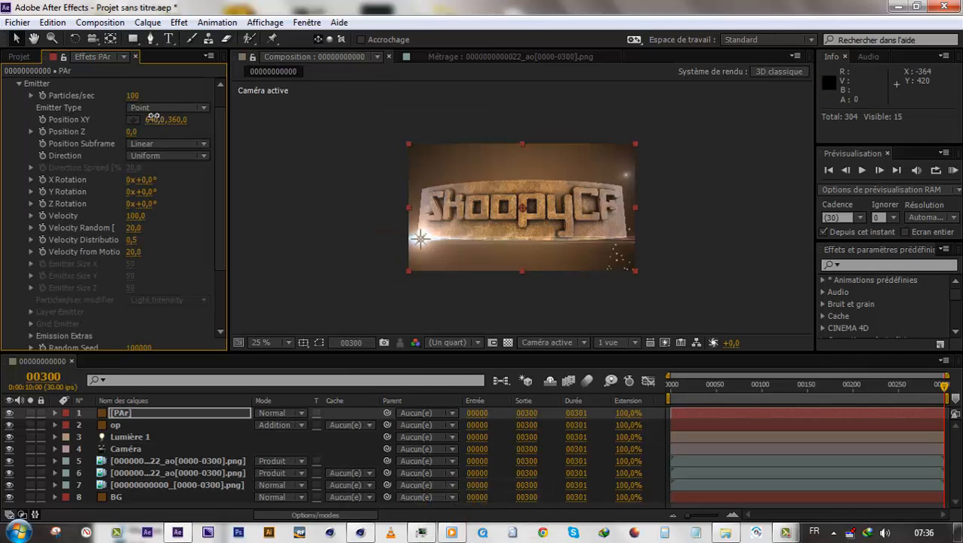
type("0")
key("Tab")
type("0")
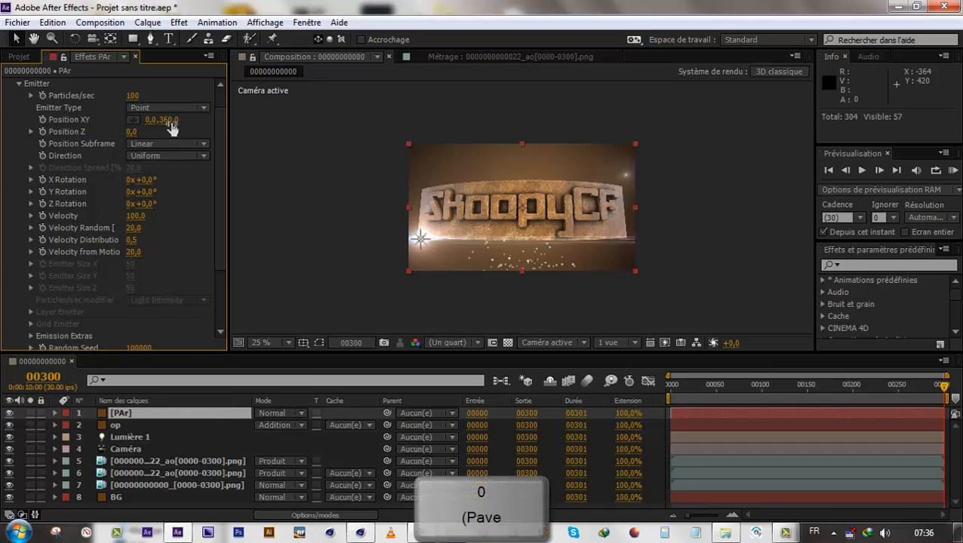
left_click(187, 110)
left_click(172, 137)
- Enlarge the box emitter to about 2102 in X, 786 in Y and 1541 in Z, and go to frame 89
left_click_drag(130, 263, 316, 275)
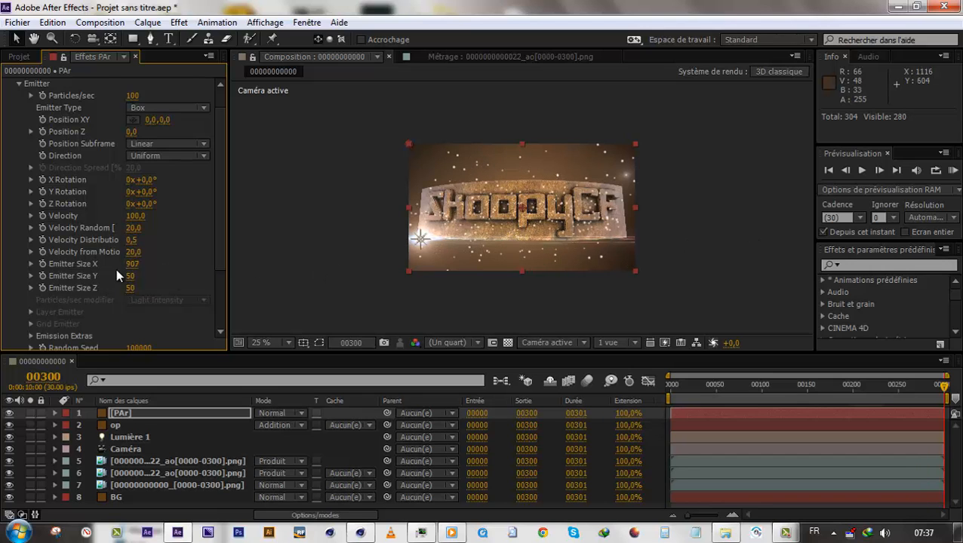
left_click_drag(170, 276, 445, 258)
left_click_drag(131, 288, 777, 243)
left_click_drag(133, 265, 722, 259)
left_click_drag(132, 265, 322, 279)
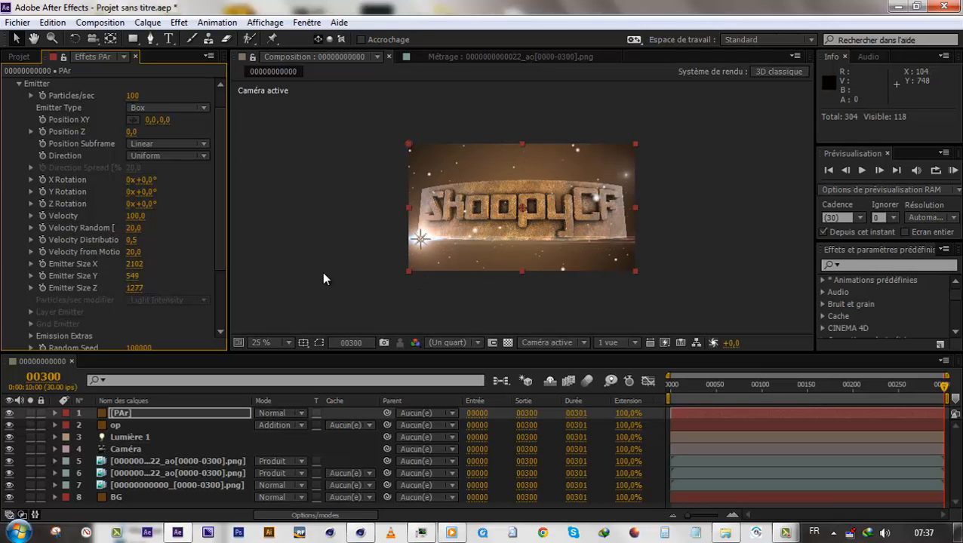
left_click(434, 301)
mouse_move(755, 398)
left_mouse_down()
mouse_move(828, 404)
mouse_move(751, 396)
left_mouse_up()
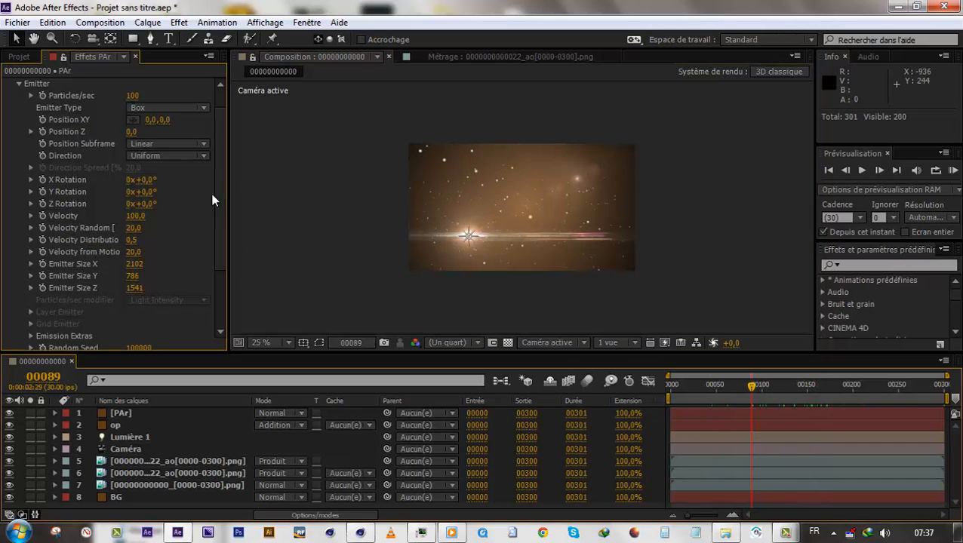
- Try a Physics Time Factor of 0 in the Particular effect's Physics settings
scroll(147, 324, "down", 3)
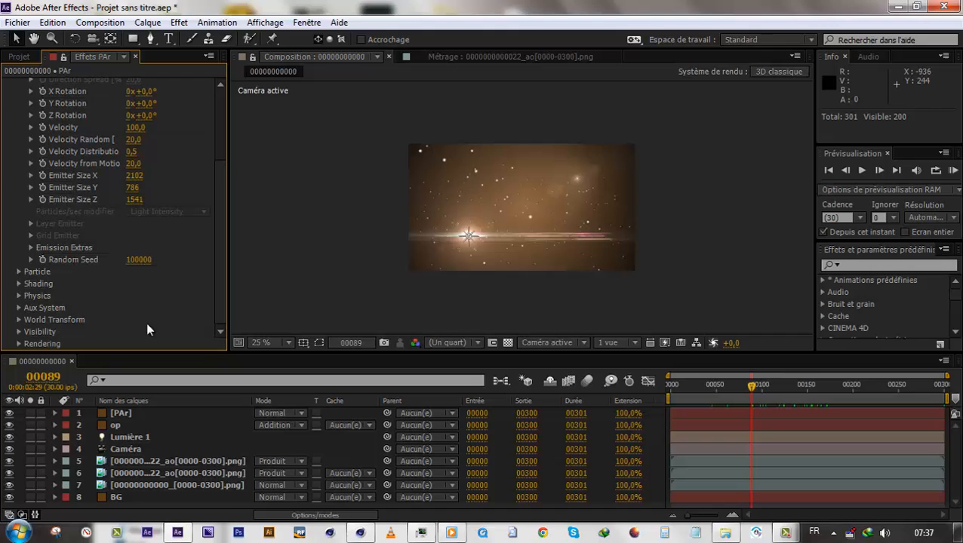
left_click(18, 295)
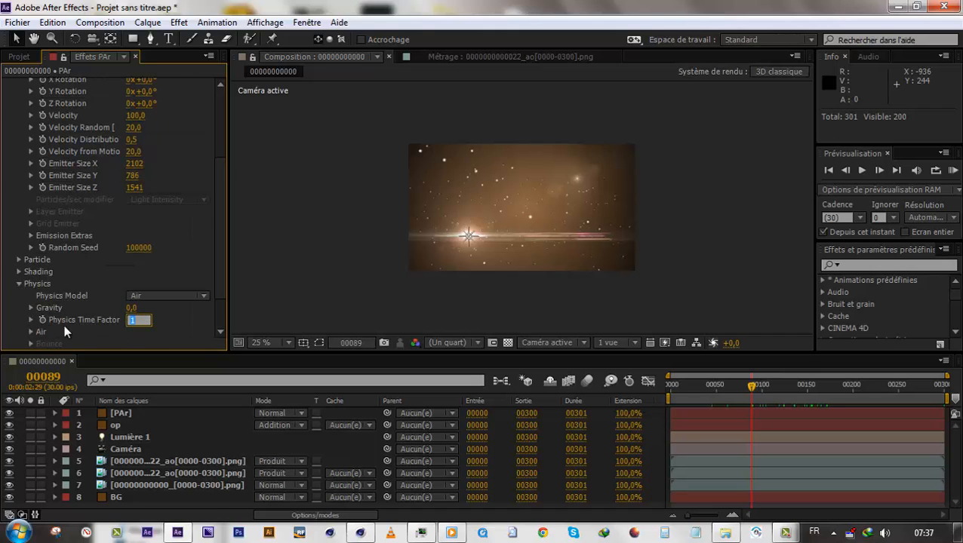
key("Return")
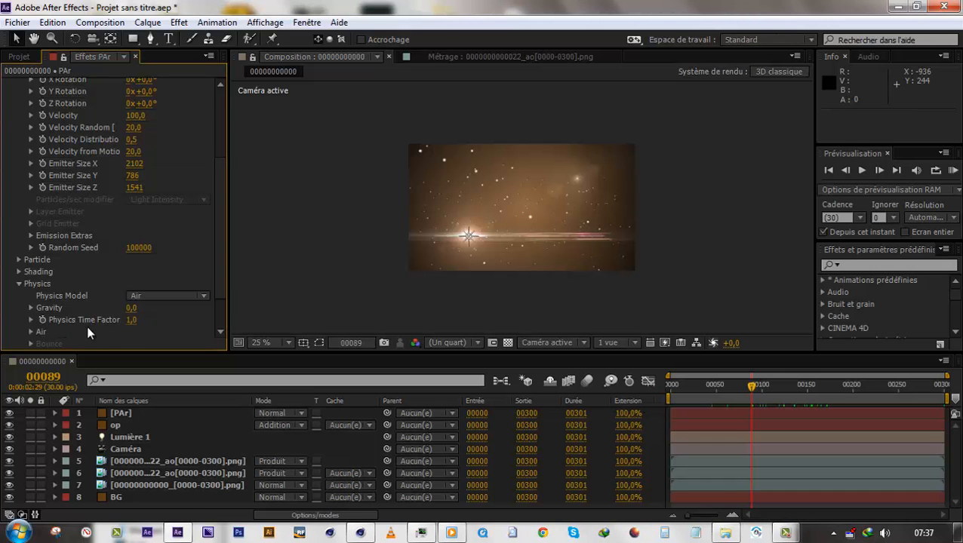
left_click_drag(130, 324, 124, 321)
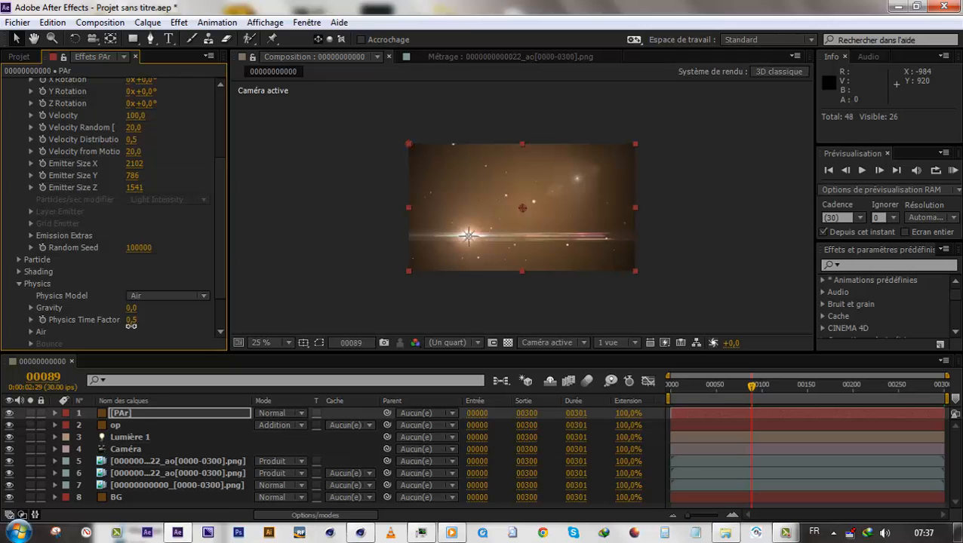
type("0")
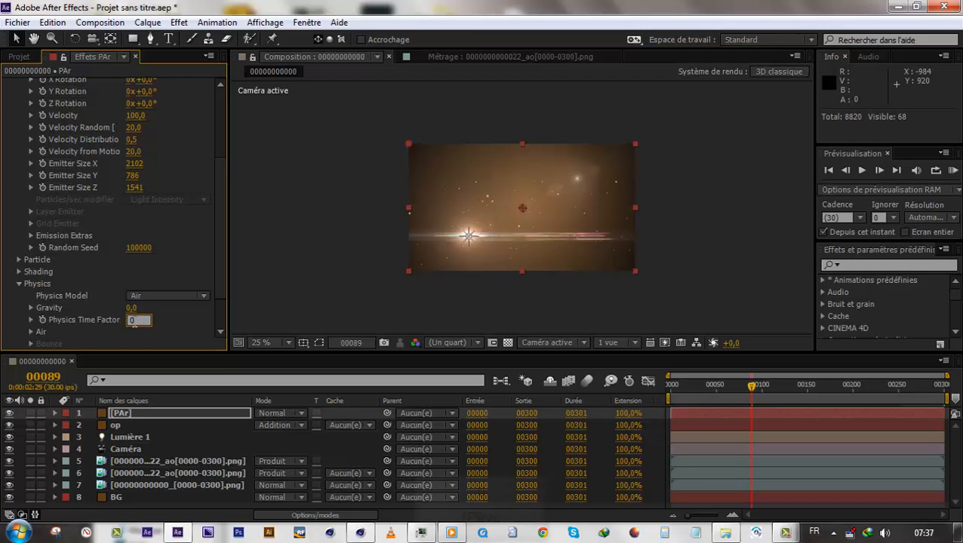
key("Return")
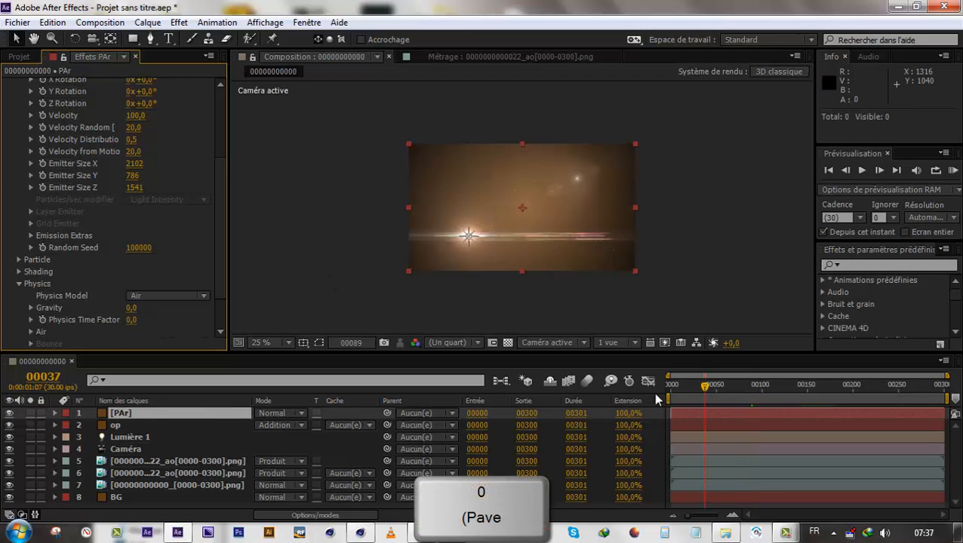
- Reset Particular's Physics Time Factor to its default value
left_click(132, 319)
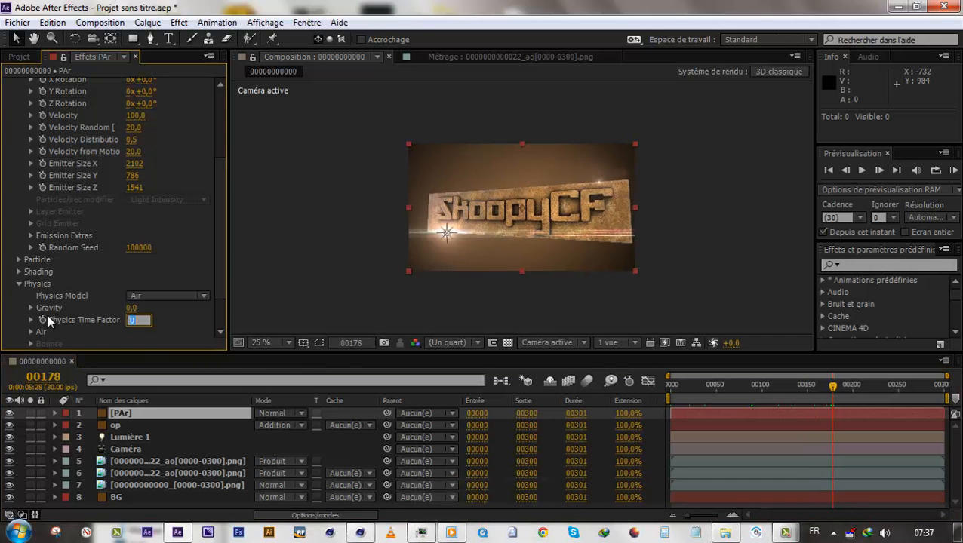
right_click(104, 320)
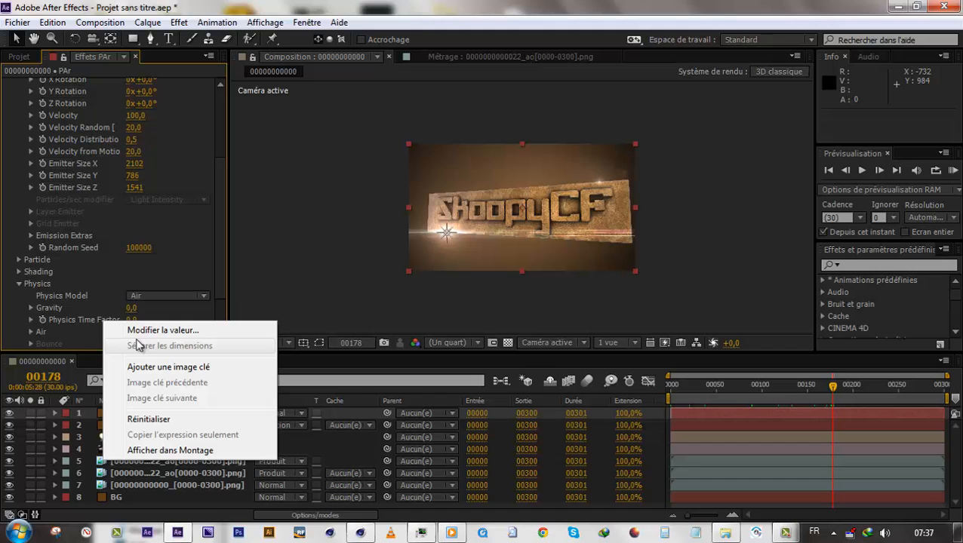
left_click(147, 408)
- Shift the PAr layer earlier so it starts at frame -84, and extend its end to frame 305
left_click_drag(732, 386, 676, 387)
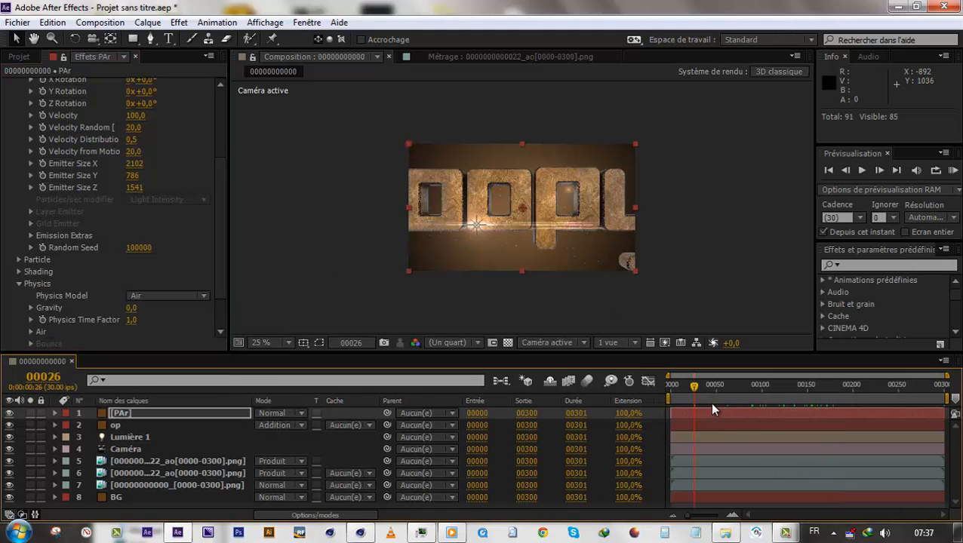
left_click_drag(715, 412, 639, 407)
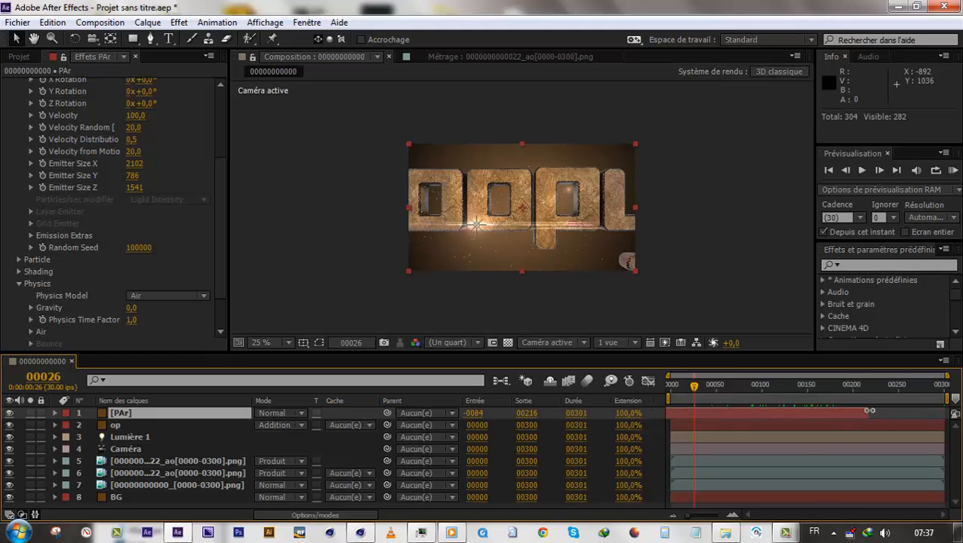
left_click_drag(869, 411, 946, 418)
- Keyframe the Physics Time Factor at 1 on frame 0 and at 0 on frame 45
left_click_drag(706, 388, 634, 394)
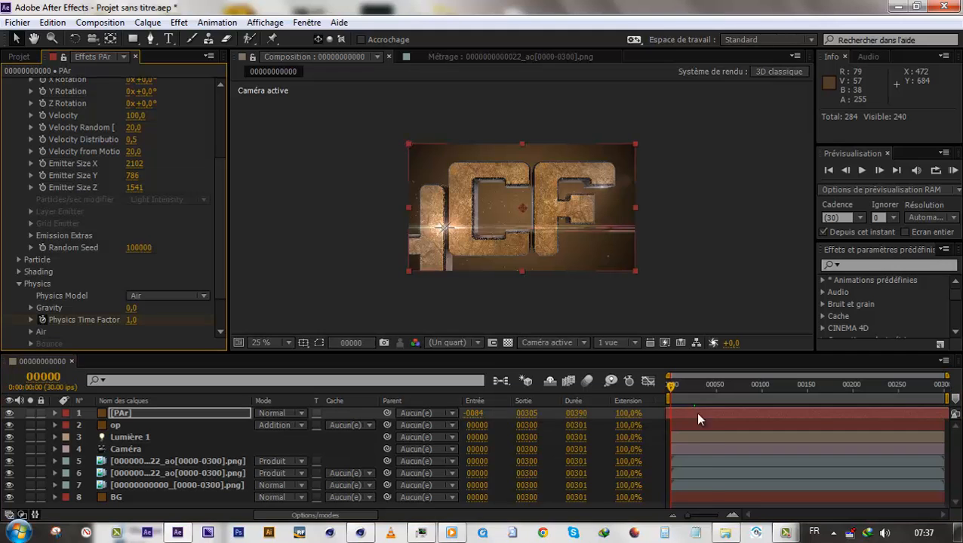
left_click(712, 385)
key("KP_0")
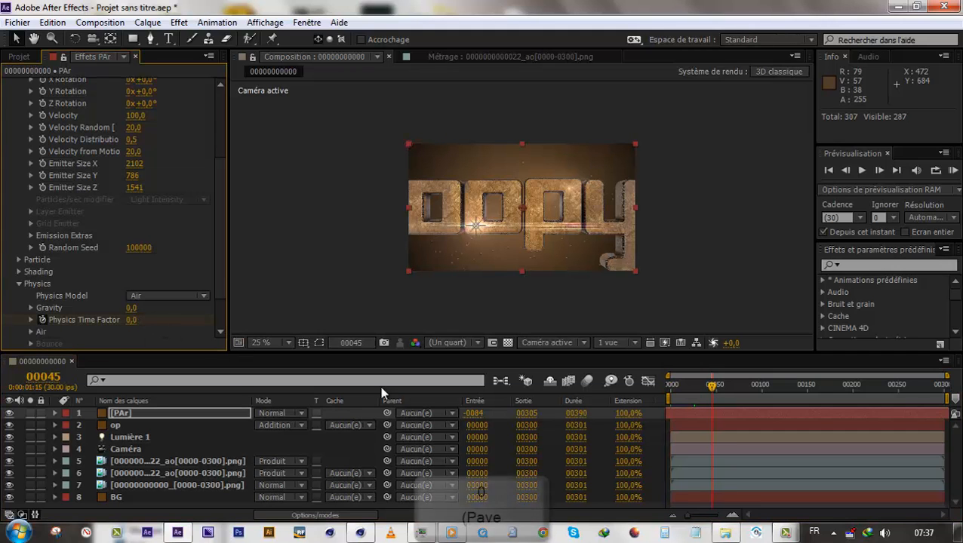
- Check the particles between frames 91 and 284 with the Caméra layer hidden, and make the camera active again
left_click_drag(908, 395, 753, 408)
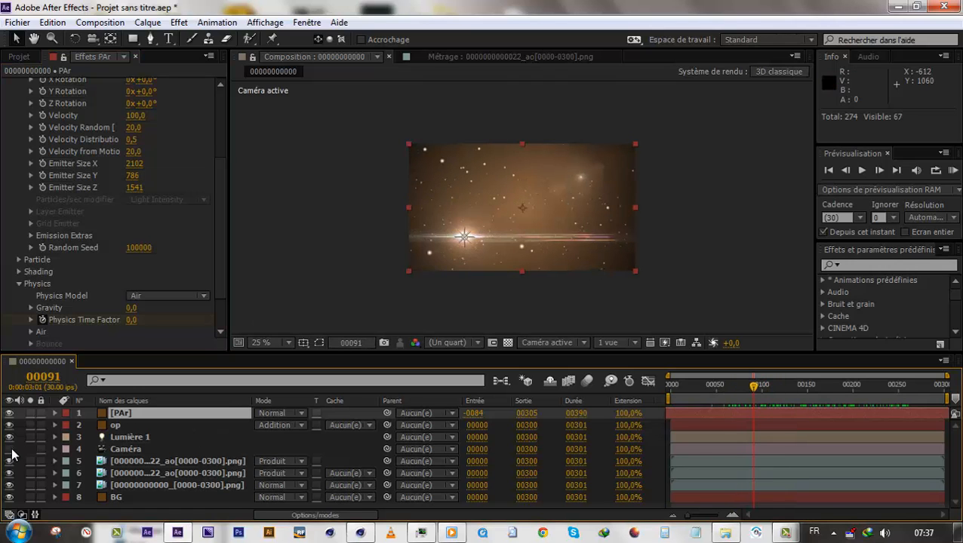
left_click_drag(753, 385, 900, 403)
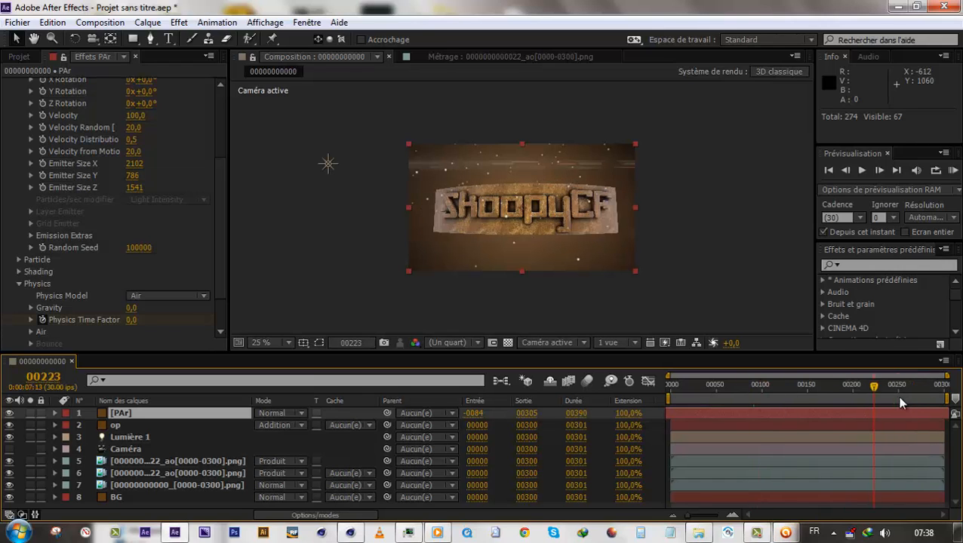
left_click(9, 449)
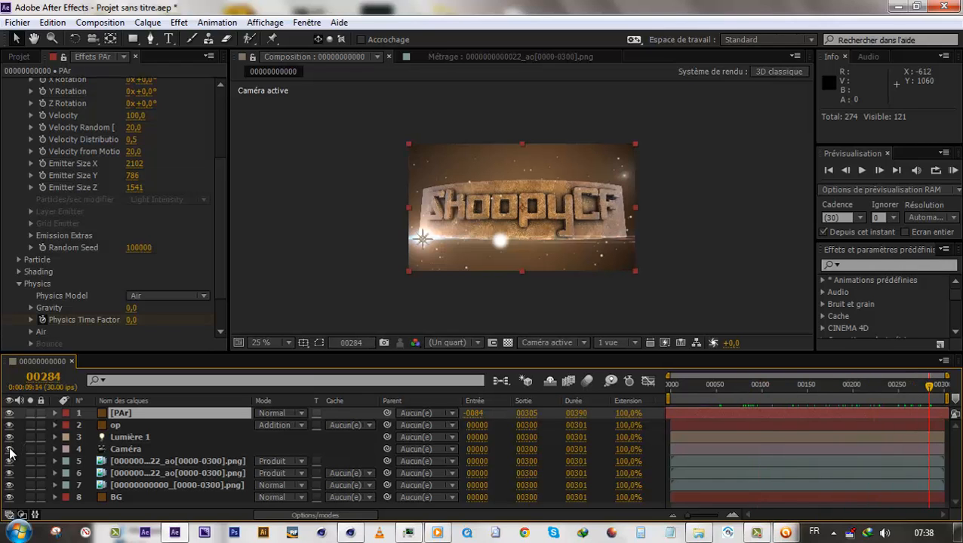
- Remove the Physics Time Factor keyframes, set a constant value of 0.4, and check the particles up to frame 275
right_click(105, 319)
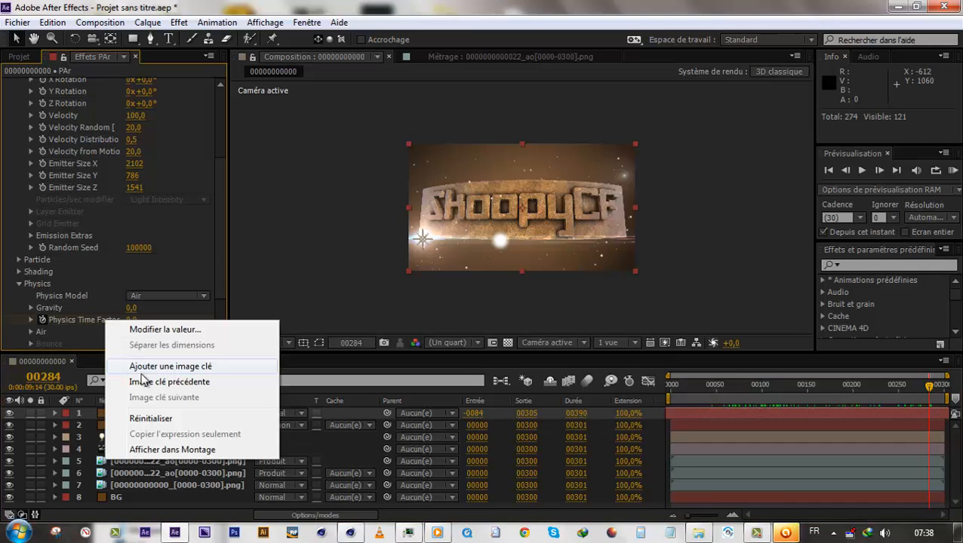
left_click(238, 418)
left_click_drag(783, 398, 832, 398)
left_click_drag(132, 320, 124, 320)
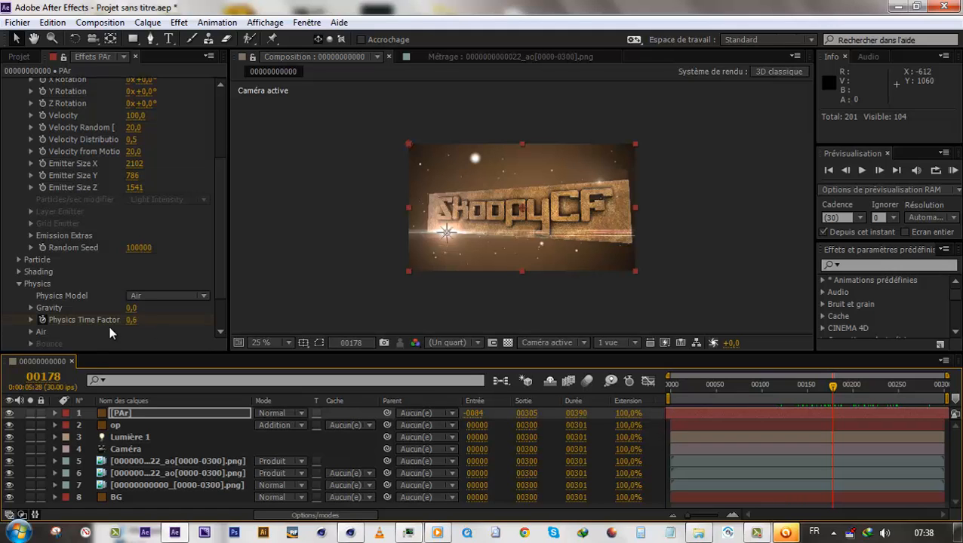
left_click(41, 320)
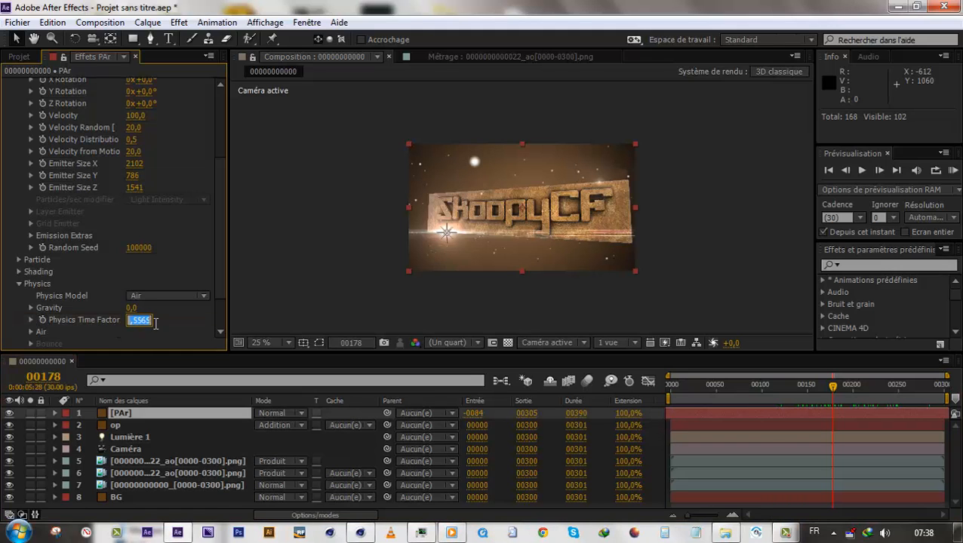
type(".4")
left_click(190, 346)
left_click_drag(756, 393, 920, 397)
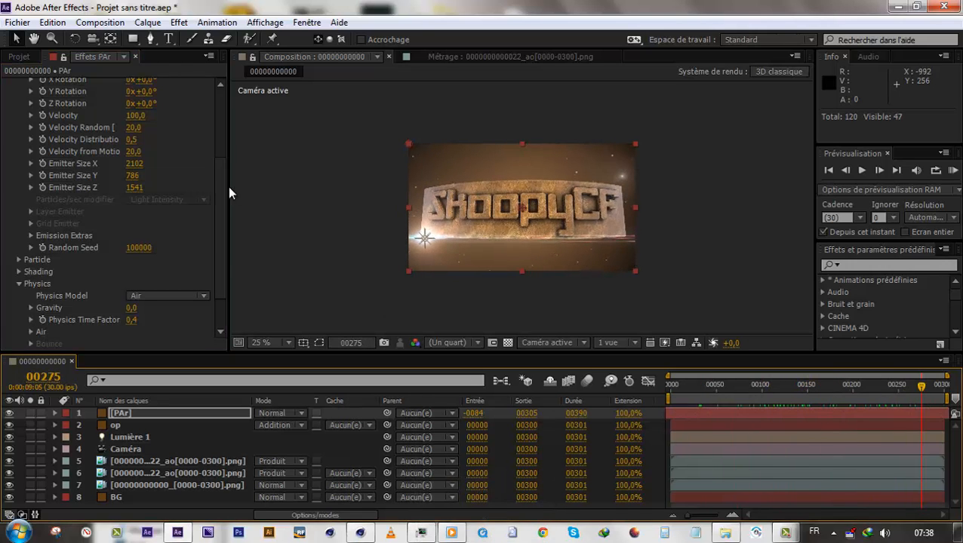
left_click_drag(228, 185, 231, 110)
left_click(127, 139)
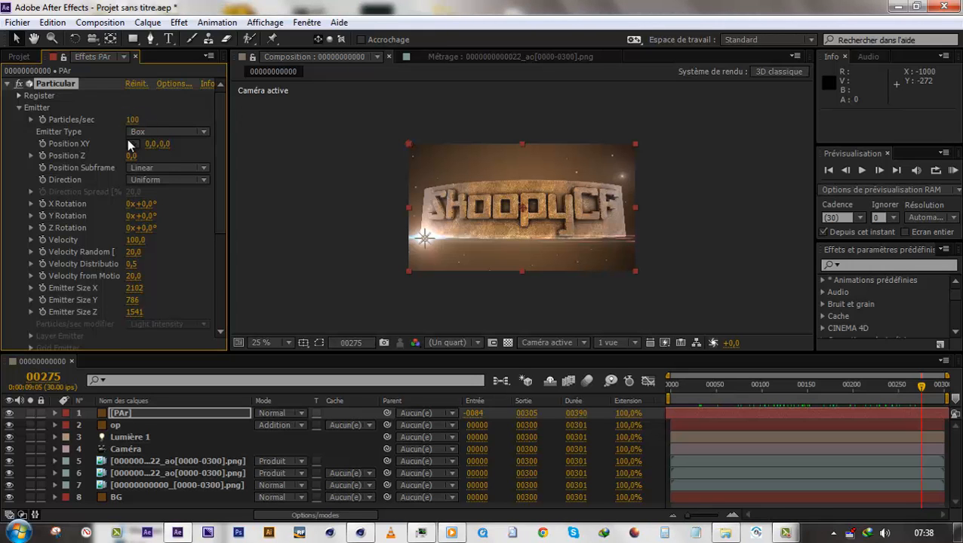
key("2")
key("0")
key("Return")
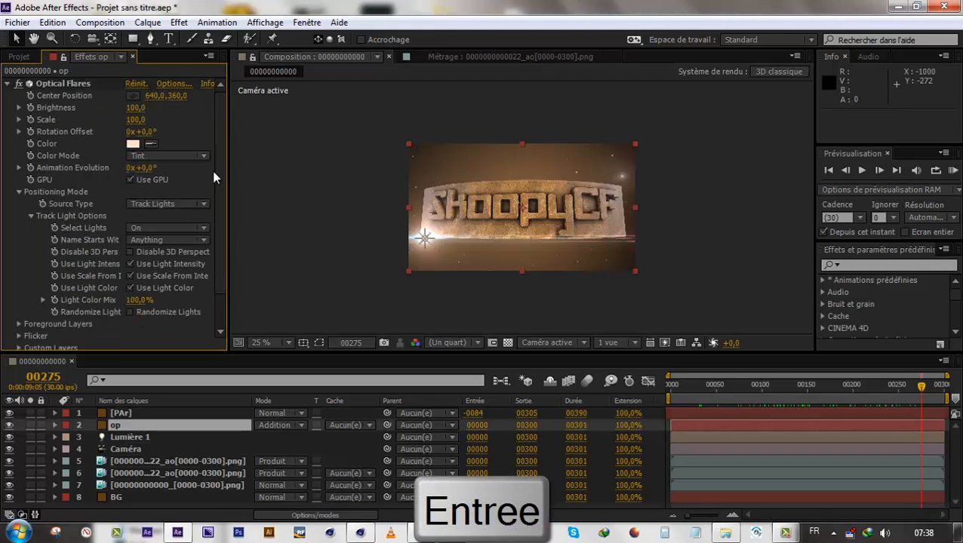
left_click(235, 166)
left_click(219, 126)
- Set the PAr layer's Particular emitter to 200 Particles/sec
left_click(141, 413)
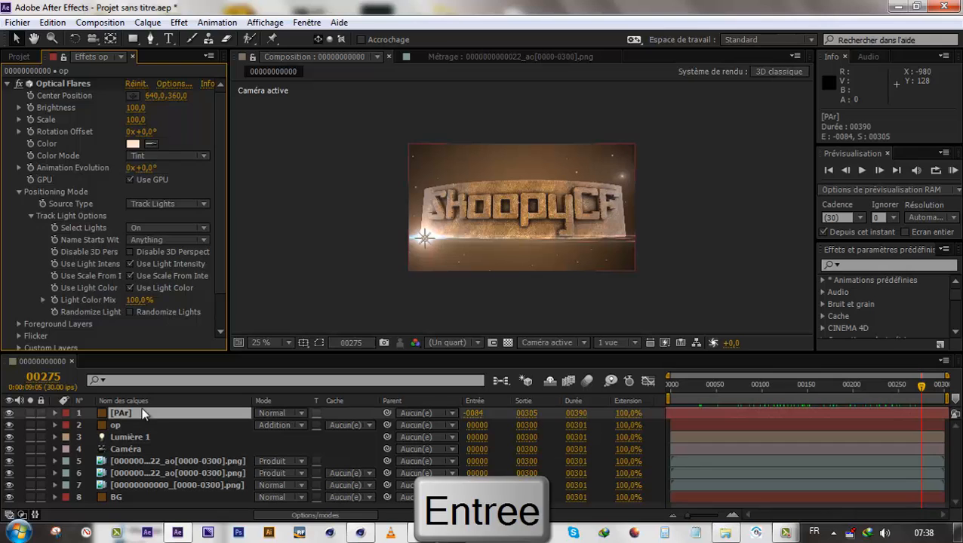
left_click(141, 119)
type("200")
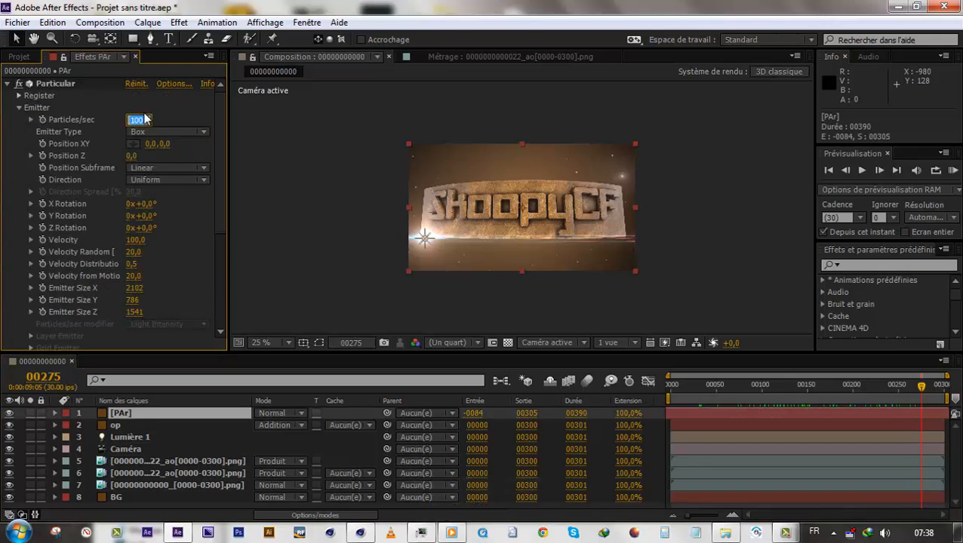
left_click(270, 127)
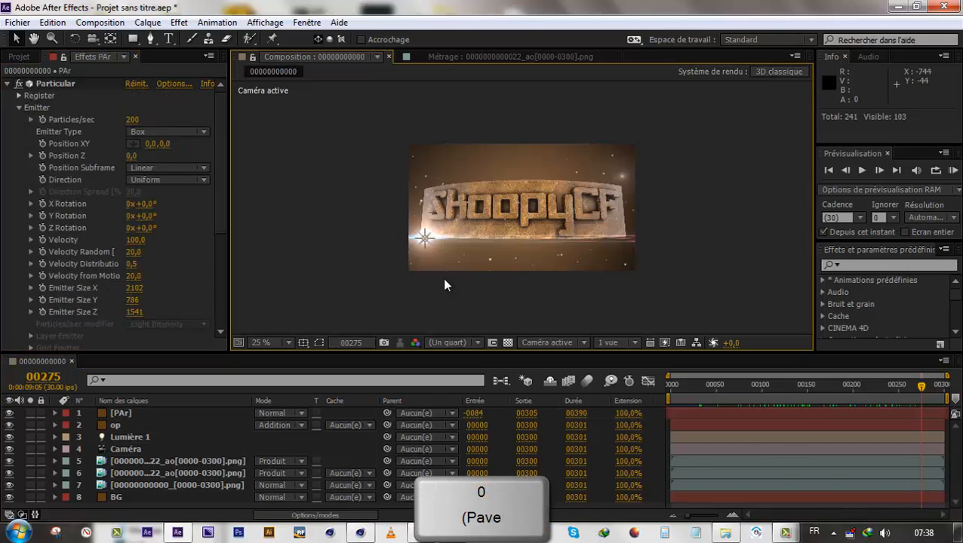
- Go to frame 224 and set the particle Color to the light orange FFC692
left_click_drag(763, 388, 874, 390)
left_click_drag(215, 216, 210, 342)
left_click(19, 212)
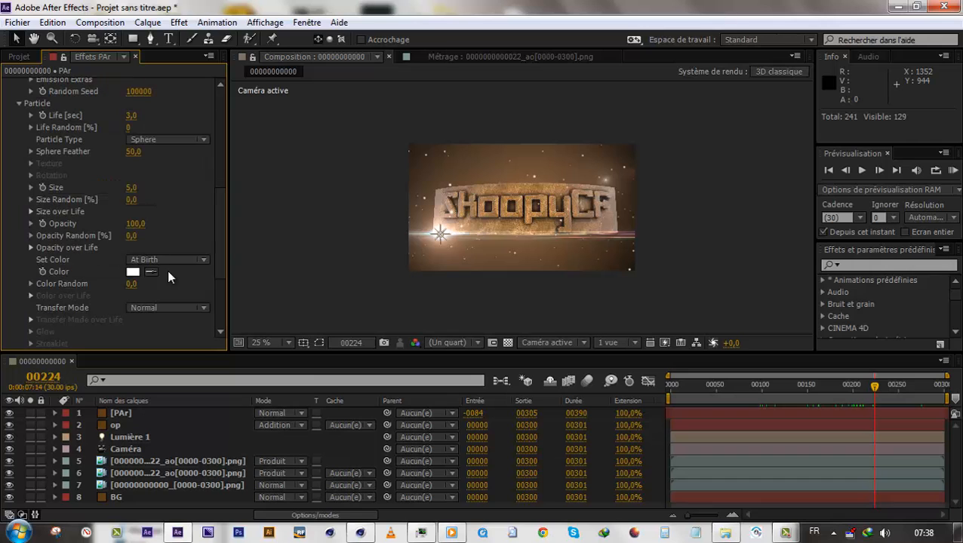
left_click(416, 275)
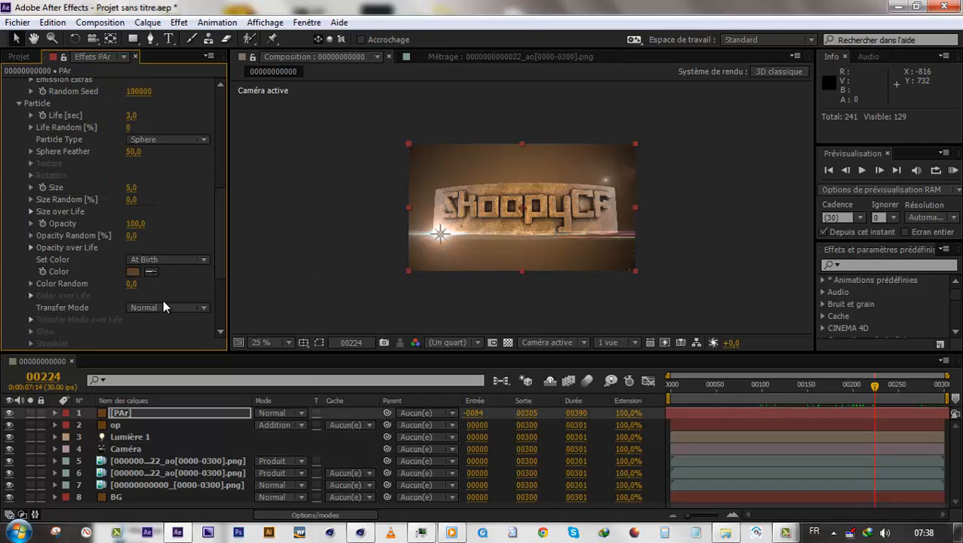
left_click(132, 272)
left_click_drag(134, 271, 109, 258)
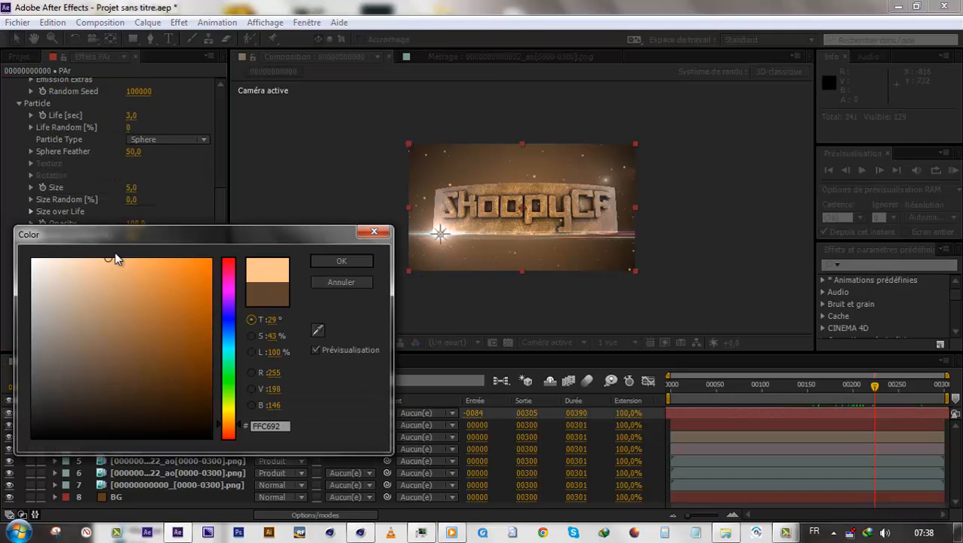
left_click(341, 262)
- Set the particle Transfer Mode to Add and the PAr layer's blending mode to Addition
left_click(166, 308)
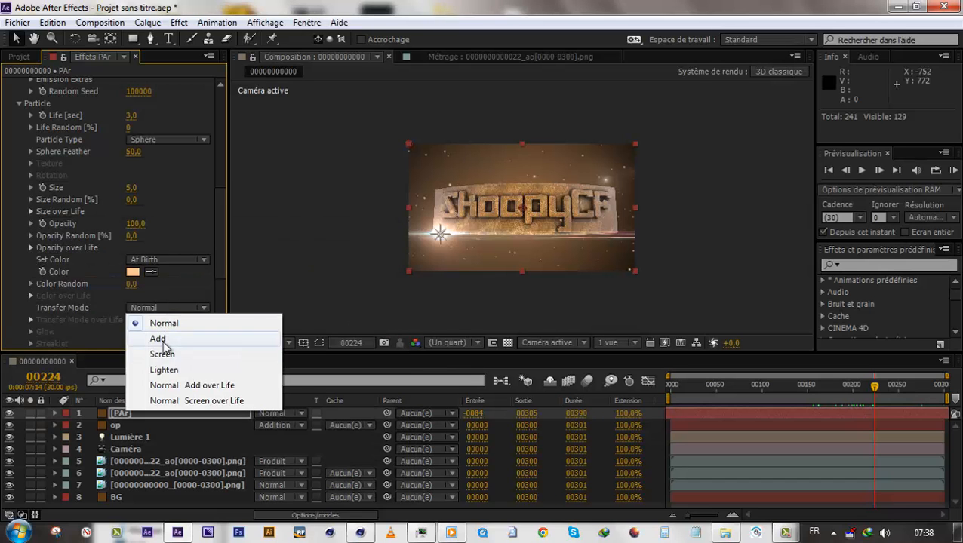
left_click(160, 335)
left_click(280, 412)
left_click(327, 214)
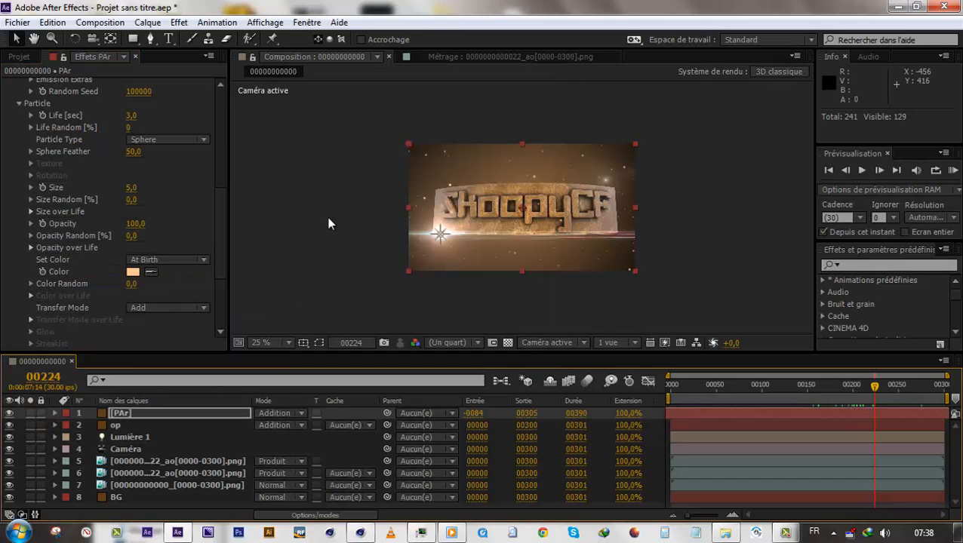
- Enable depth of field (Profondeur de champ) on the Caméra layer and set its blur level (Niveau de flou) to 750%
left_click(120, 450)
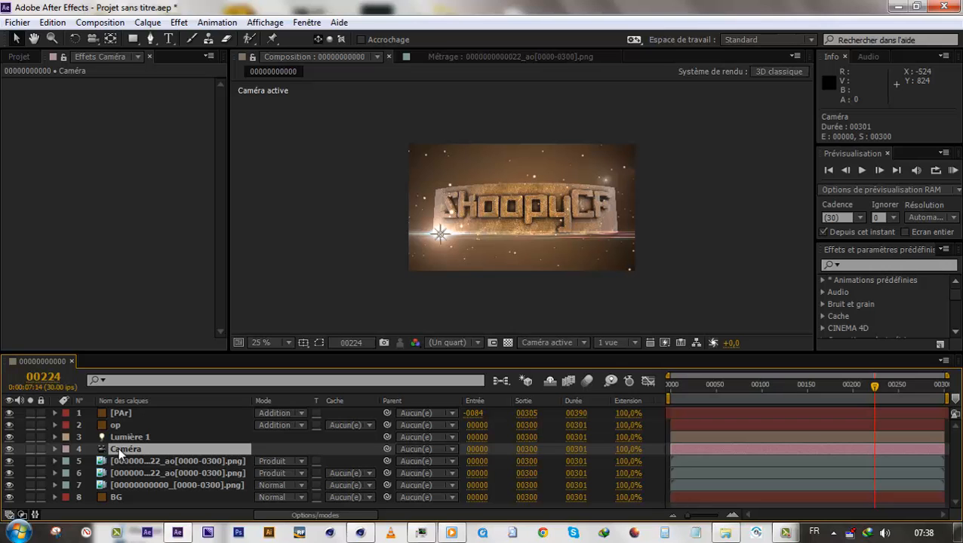
key("a")
key("a")
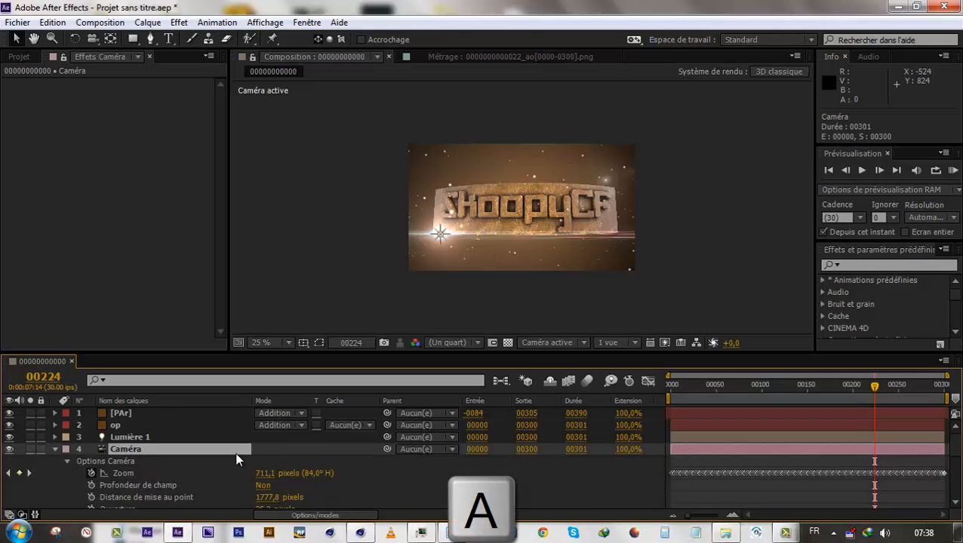
scroll(316, 472, "down", 1)
scroll(260, 498, "down", 3)
scroll(266, 479, "up", 3)
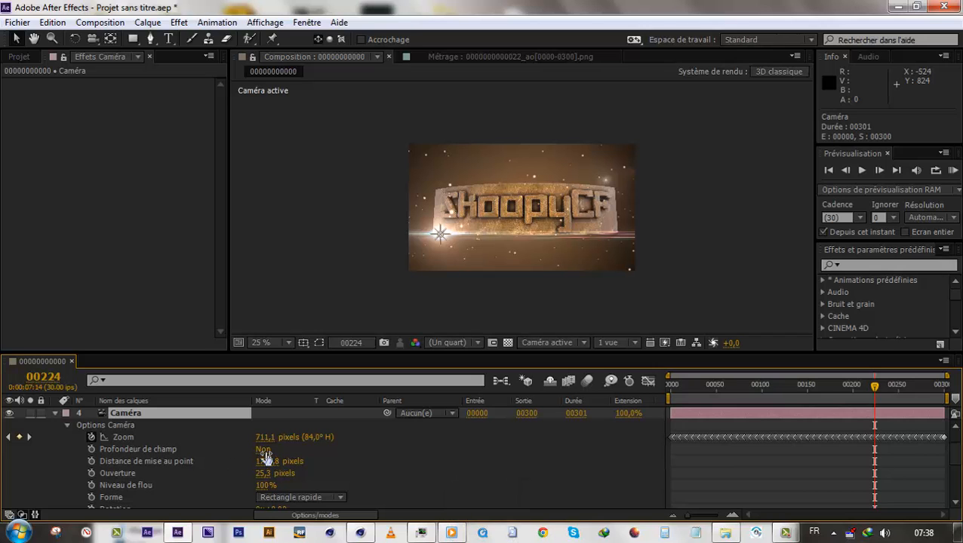
left_click(264, 449)
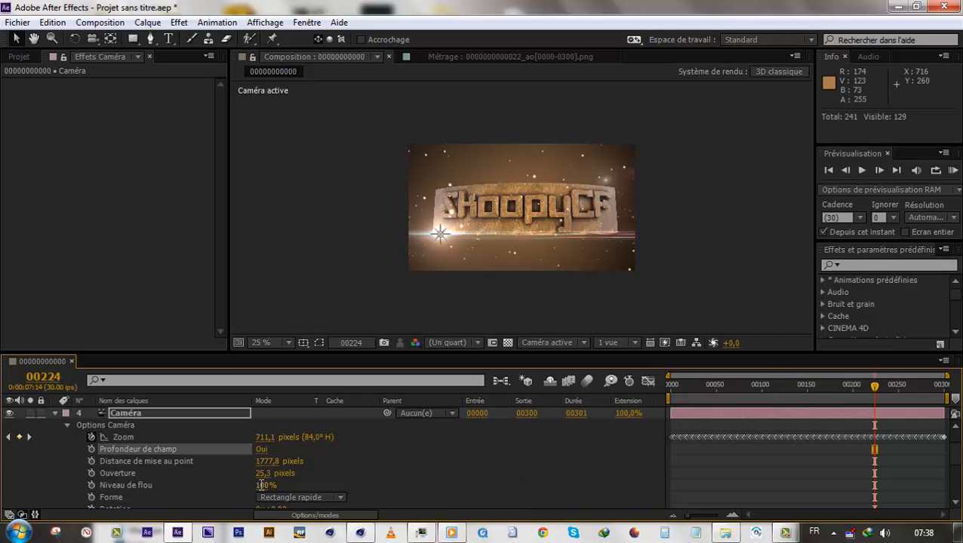
type("750")
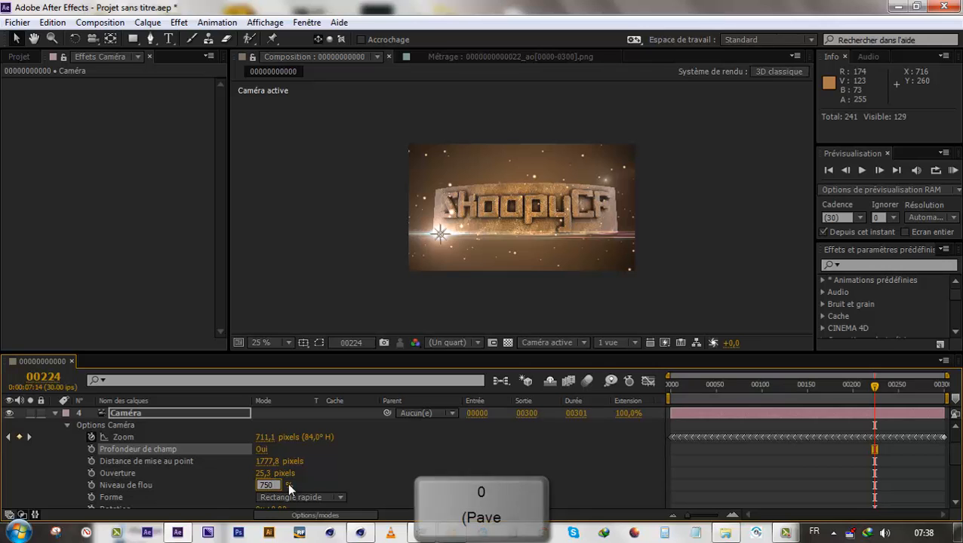
left_click(393, 443)
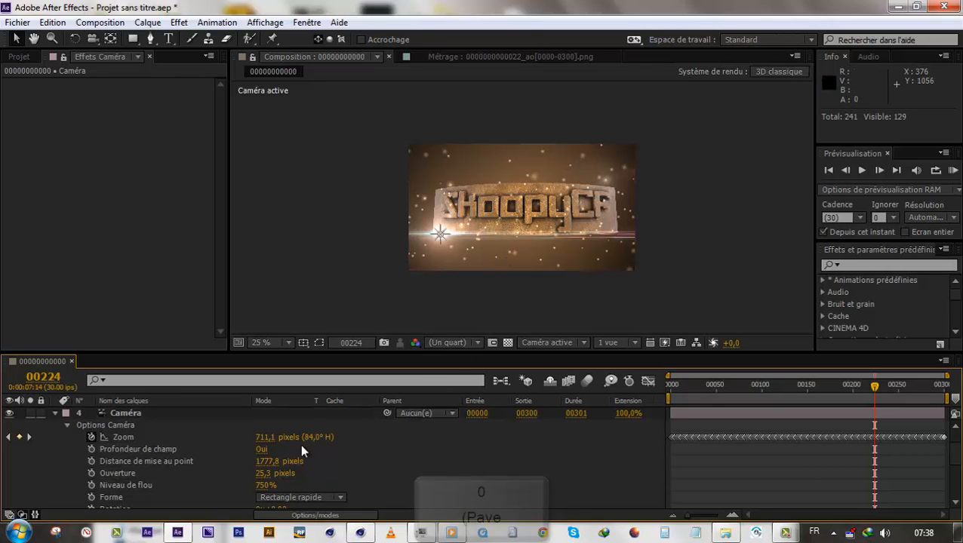
- Move the PAr layer beneath the render layers, directly above BG, and go to frame 300
left_click(56, 414)
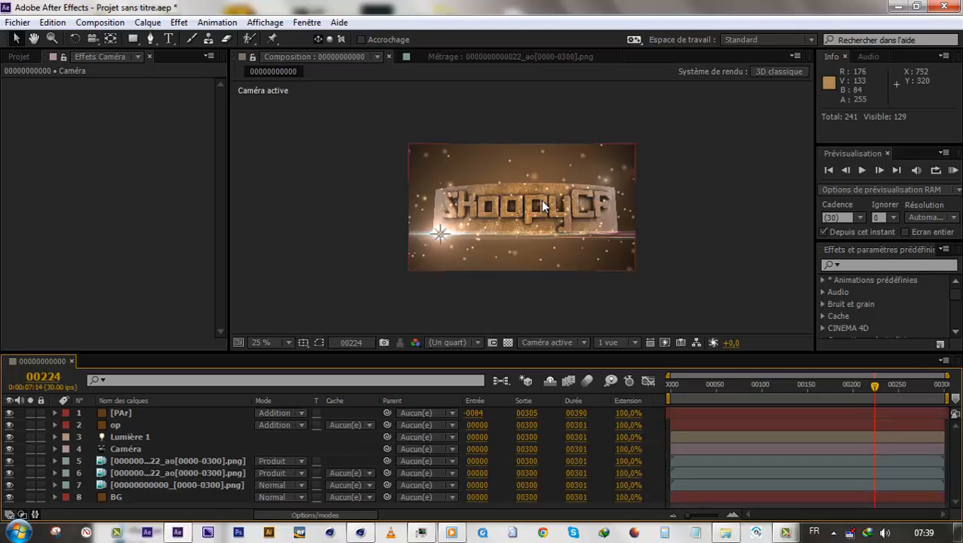
left_click_drag(125, 415, 124, 488)
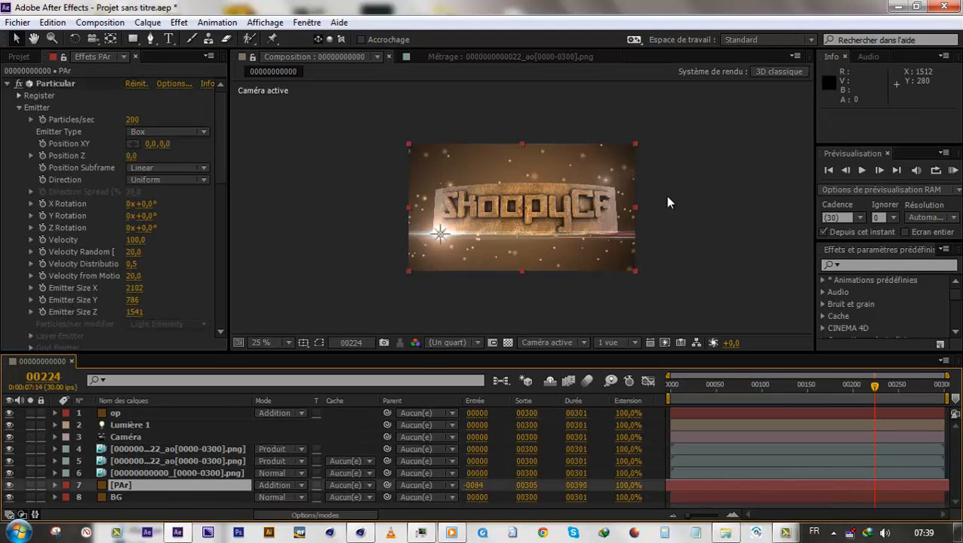
left_click(567, 304)
left_click_drag(829, 395, 945, 400)
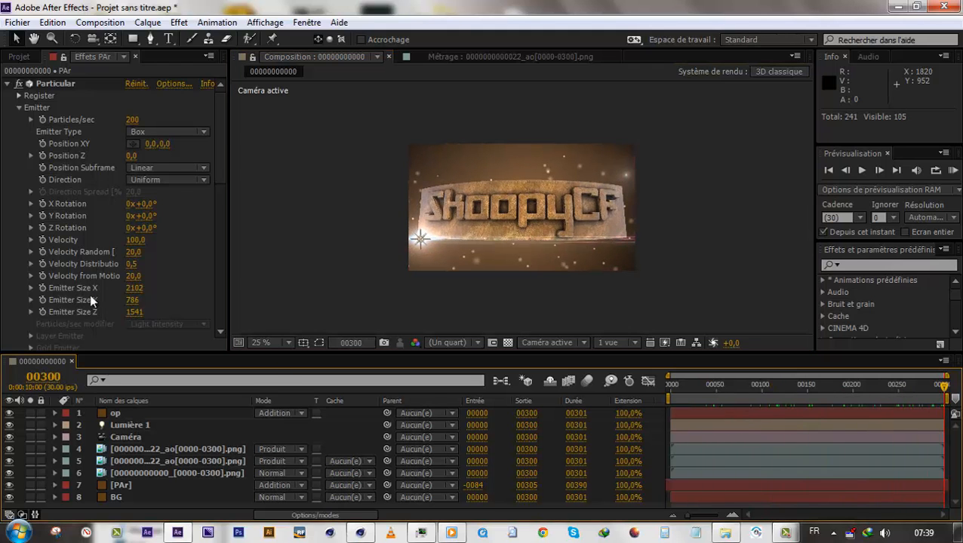
- Import the Smoke Element (0-00-00-00).png image into the project
left_click(20, 57)
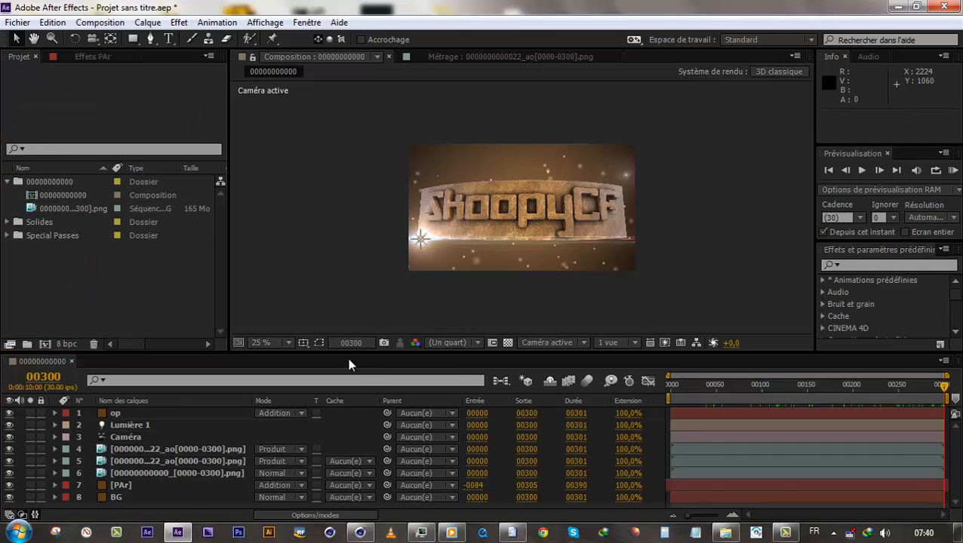
double_click(194, 295)
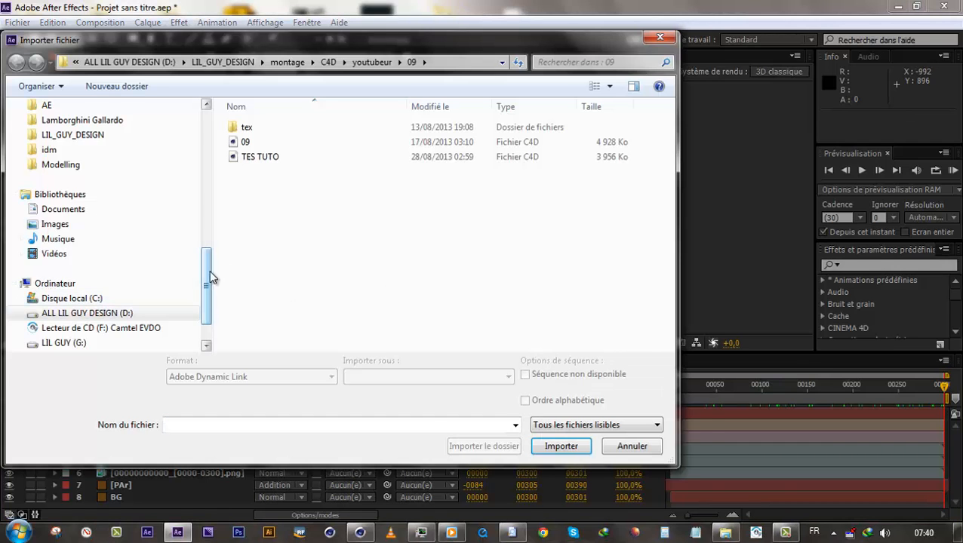
left_click_drag(209, 270, 206, 131)
left_click(148, 127)
left_click_drag(668, 155, 658, 320)
double_click(473, 295)
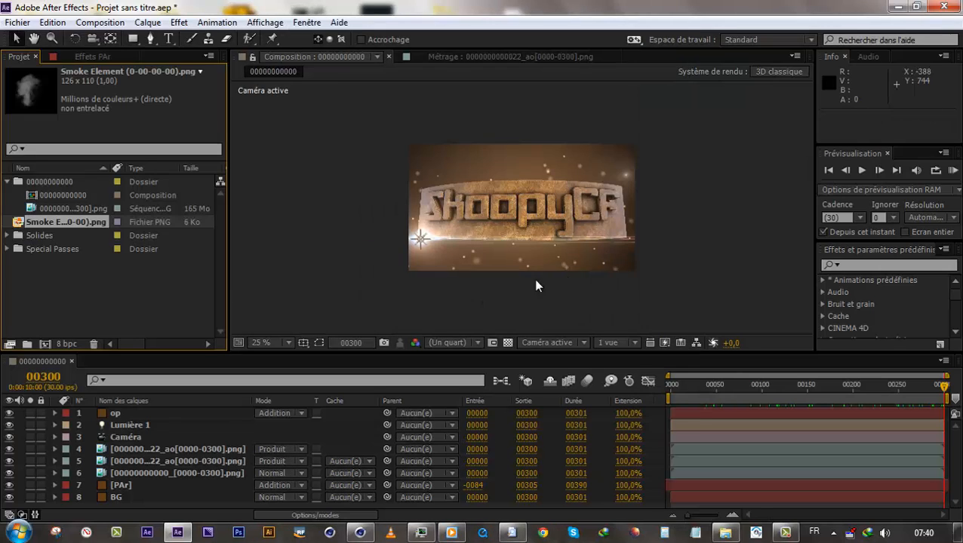
- Duplicate the PAr layer and rename the copy Smoke
left_click(138, 412)
left_click(146, 486)
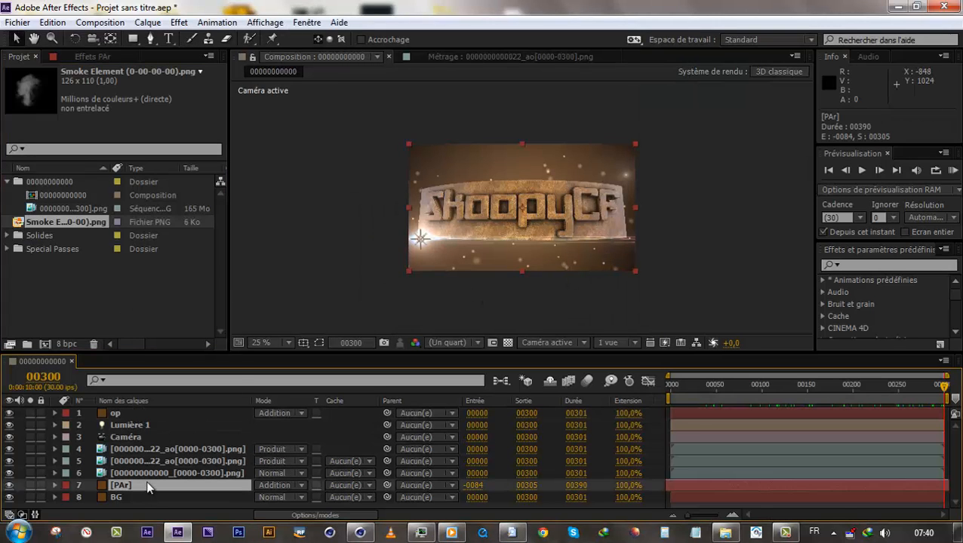
key("ctrl+d")
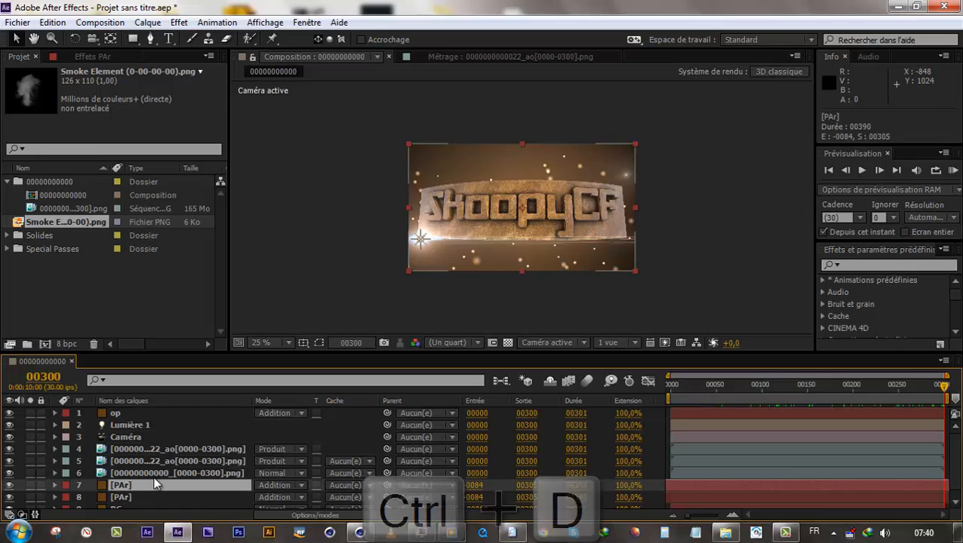
key("Return")
type("Smoke")
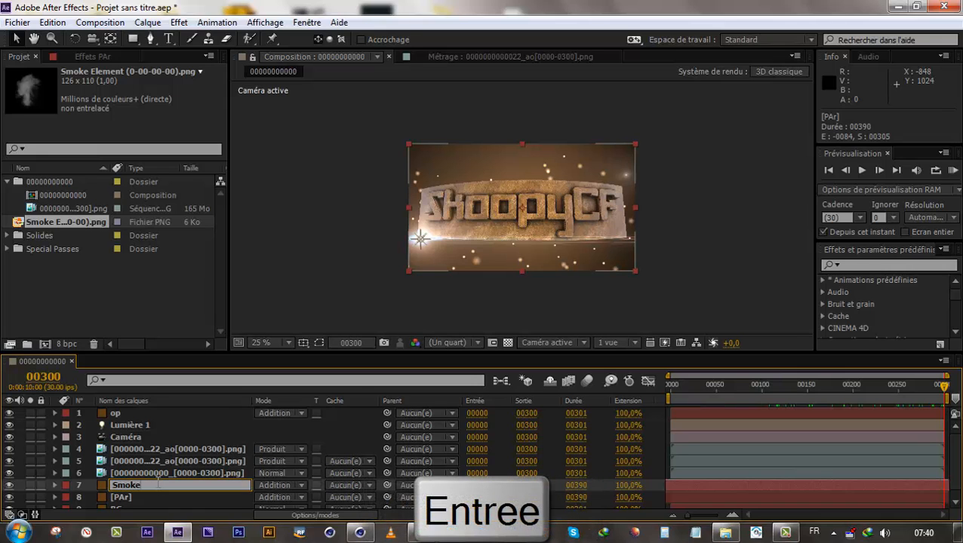
key("Return")
- Place the Smoke Element image beneath the op layer, hide it, and solo the Smoke layer with its effect settings open
left_click_drag(155, 480, 116, 419)
left_click(10, 424)
left_click(125, 497)
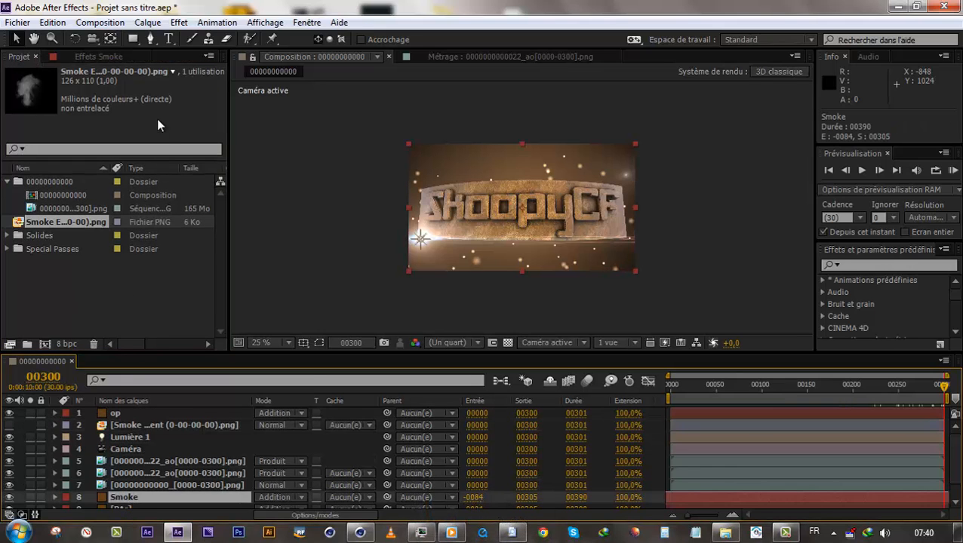
left_click(102, 60)
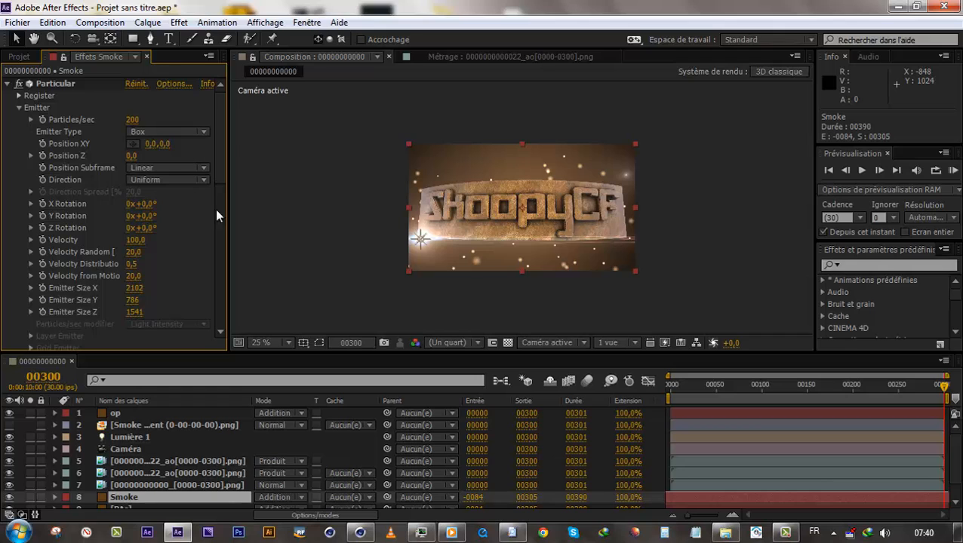
left_click(30, 498)
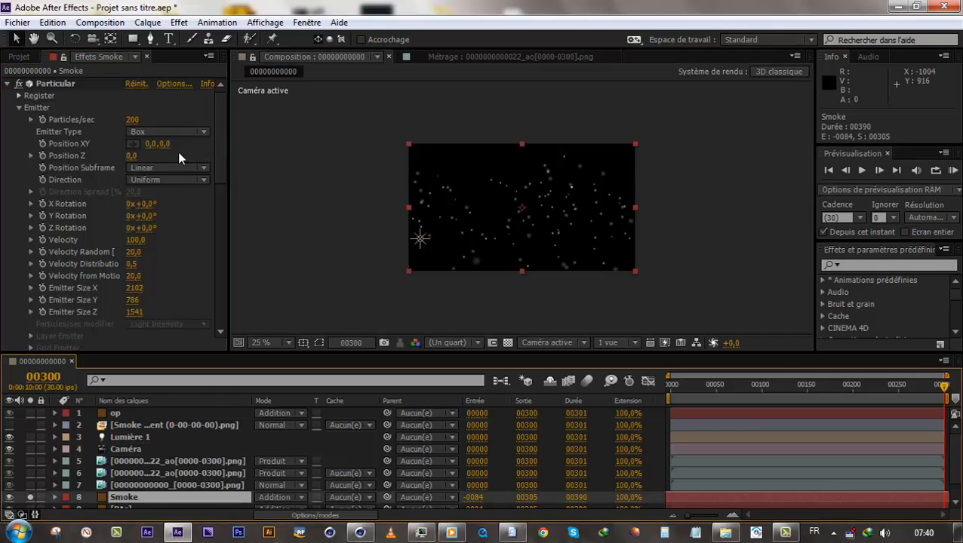
- Set the Smoke emitter's size to X 1716, Y 281, Z 1038, Velocity from Motion to -190 and Particles/sec to 160
left_click_drag(128, 288, 53, 309)
left_click_drag(136, 302, 5, 327)
mouse_move(134, 310)
left_mouse_down()
mouse_move(139, 324)
mouse_move(118, 310)
left_mouse_up()
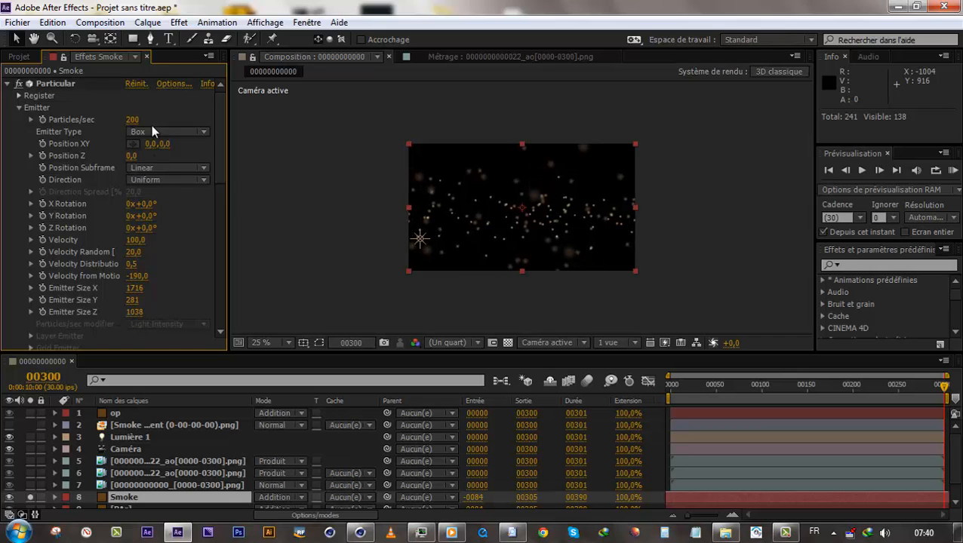
left_click(119, 122)
left_click_drag(119, 122, 113, 123)
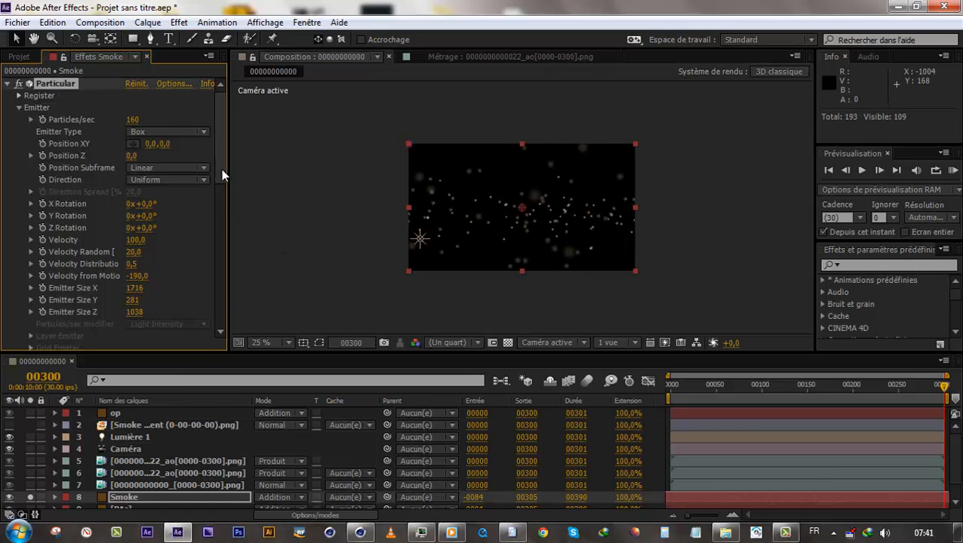
- Reset the Smoke layer's Physics Time Factor to its default and set the emitter to 50 Particles/sec
left_click_drag(221, 168, 213, 315)
right_click(106, 273)
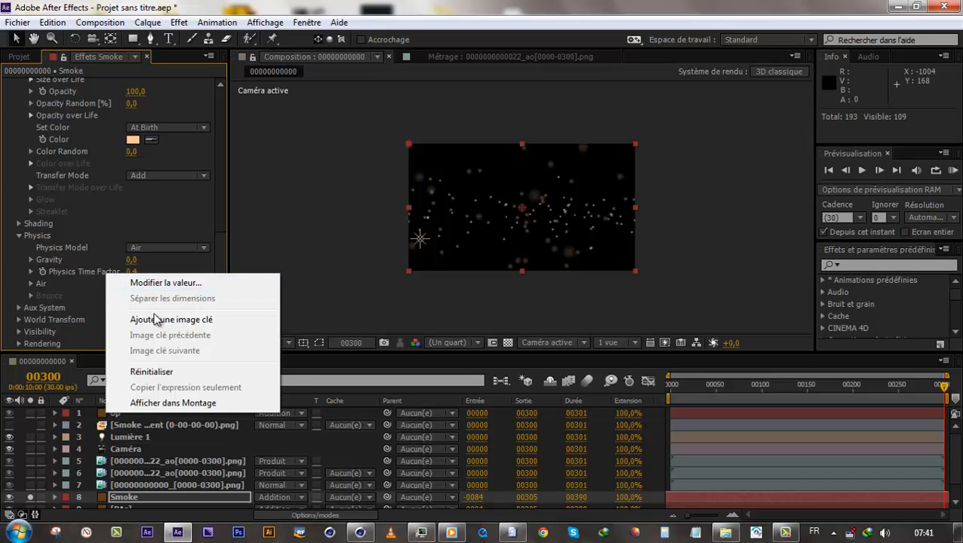
left_click(158, 371)
left_click_drag(217, 288, 222, 107)
left_click(136, 120)
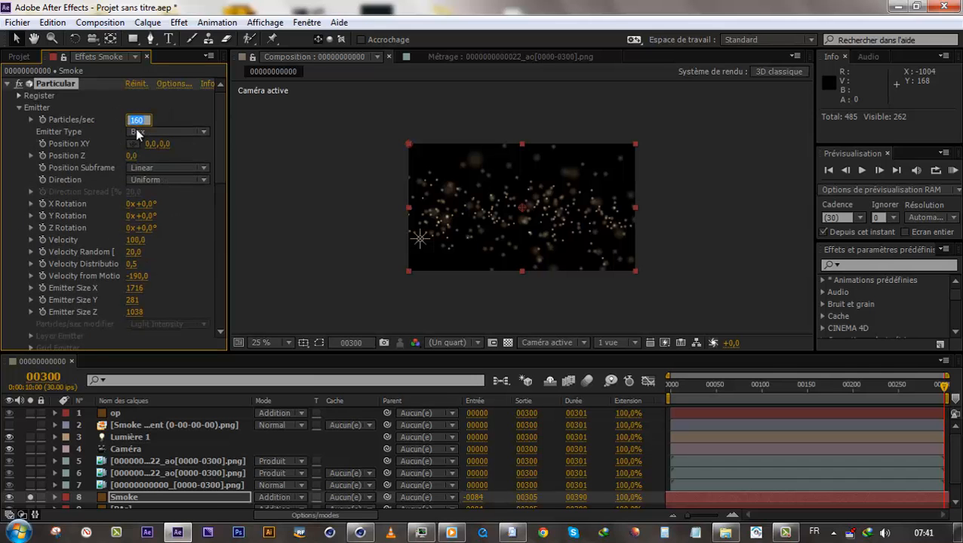
type("50")
- Set the Particle Type to Sprite Colorize, using the Smoke Element layer as texture and a particle Size of 121
left_click_drag(224, 133, 221, 219)
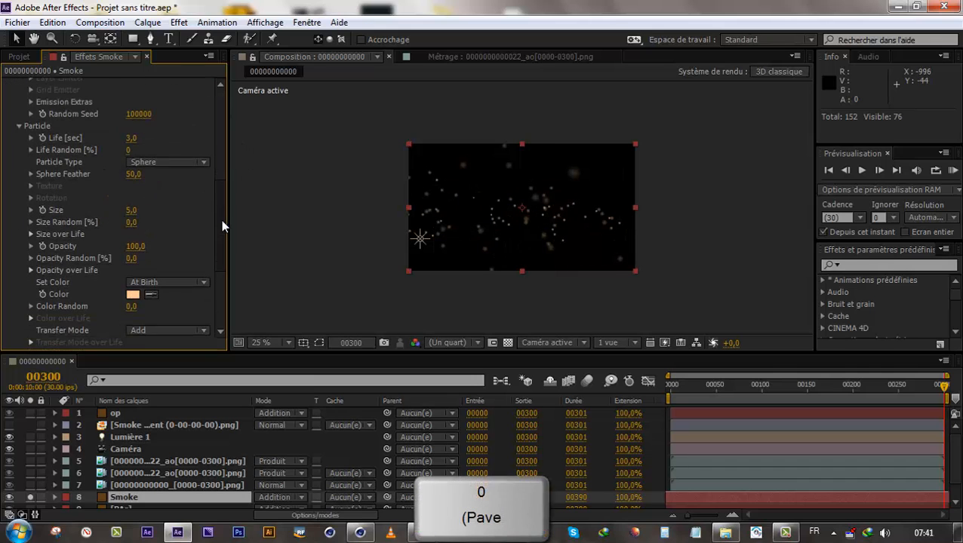
left_click(166, 163)
left_click(178, 271)
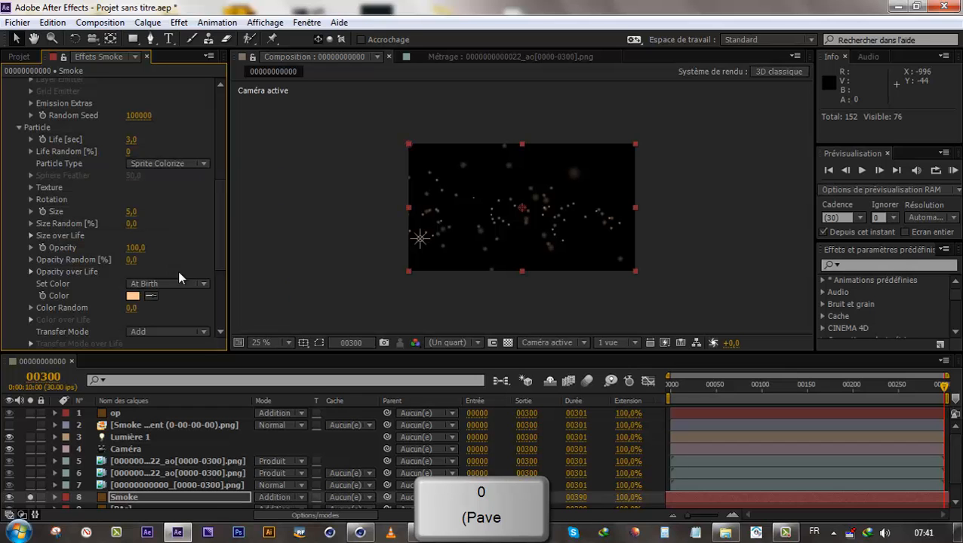
left_click(31, 187)
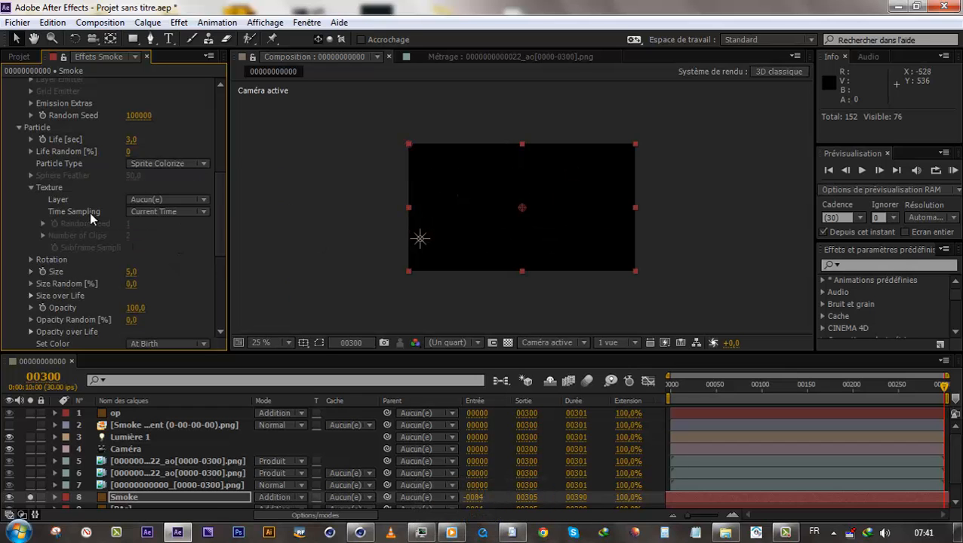
left_click(168, 199)
left_click(234, 251)
left_click_drag(132, 272, 215, 280)
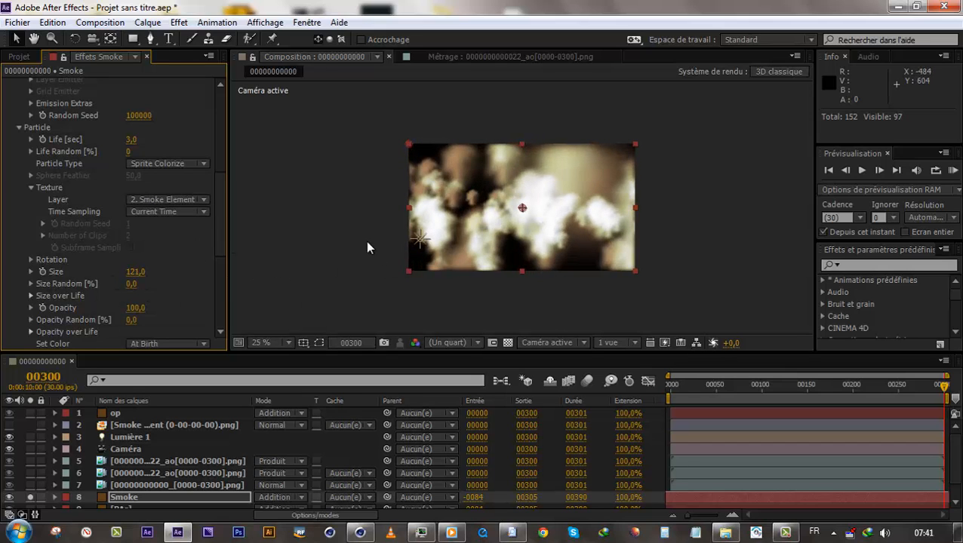
- Set the particle Transfer Mode to Screen and the Smoke layer's blending mode to Ecran
left_click_drag(223, 222, 227, 247)
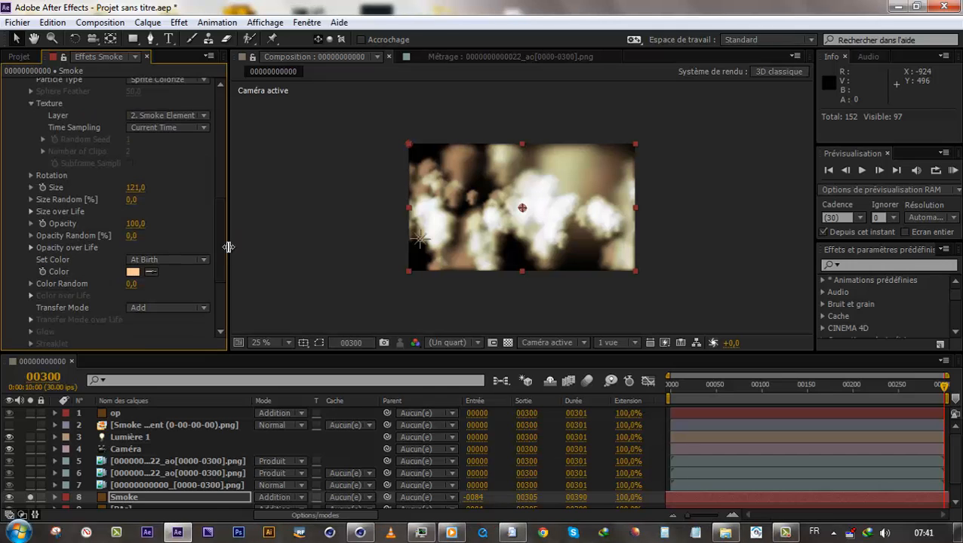
left_click(158, 309)
left_click(169, 354)
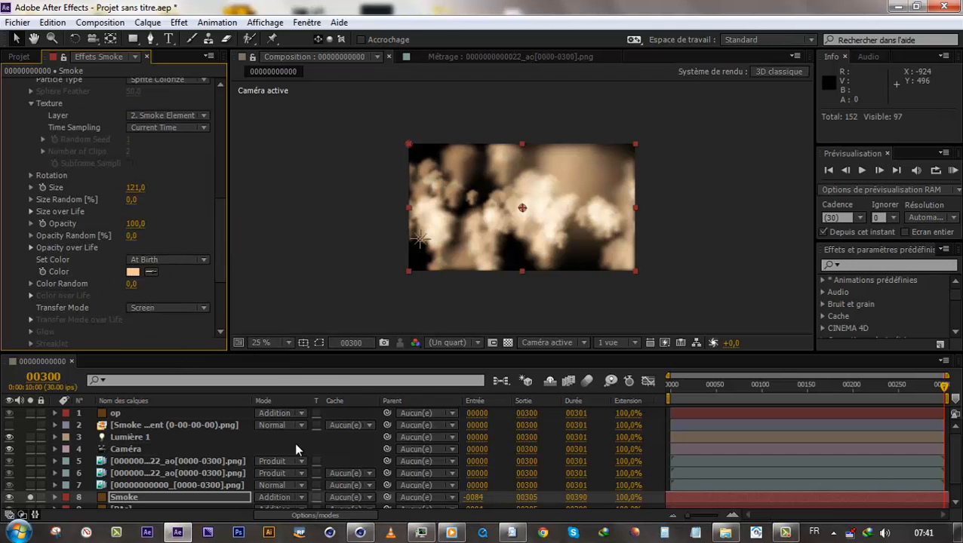
left_click(299, 497)
left_click(266, 208)
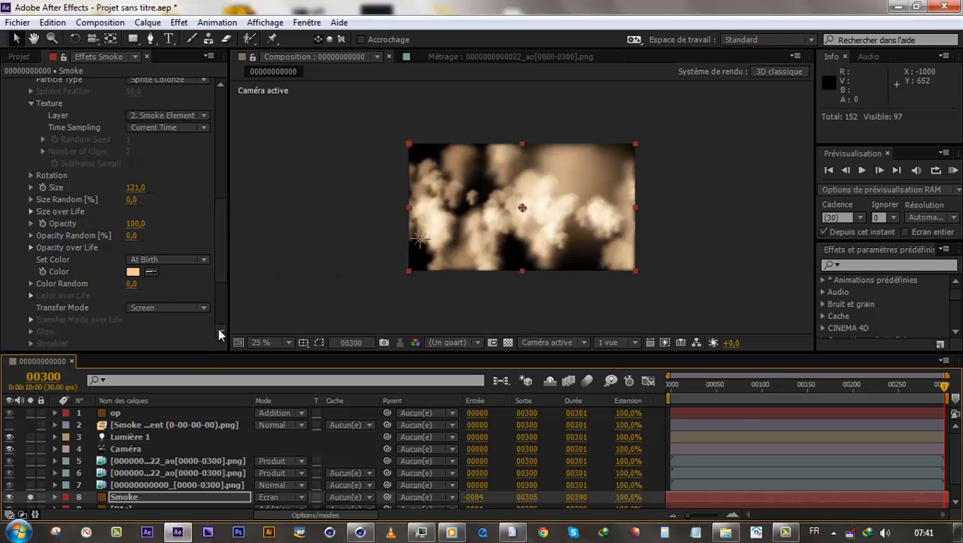
- Set the smoke particles' Size Random to 50%
scroll(221, 255, "down", 4)
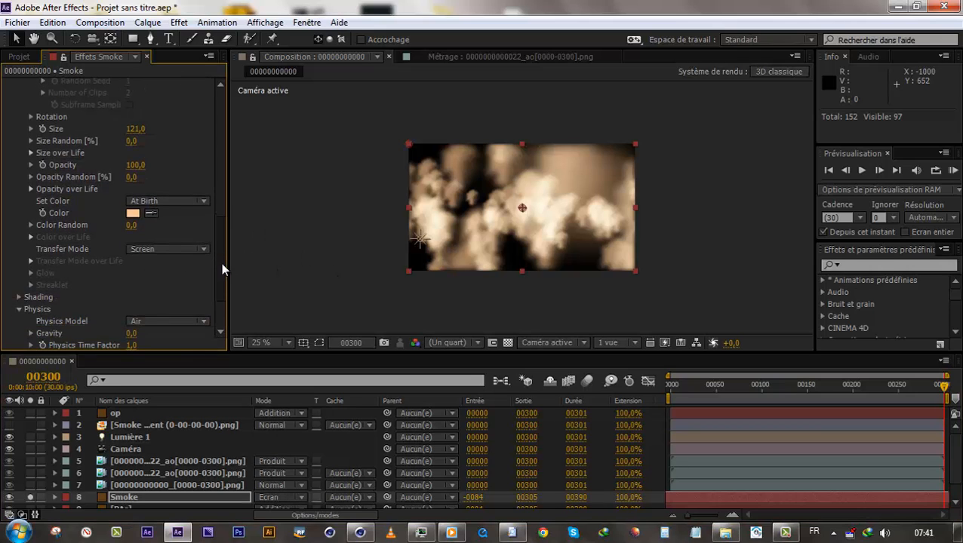
scroll(221, 241, "up", 4)
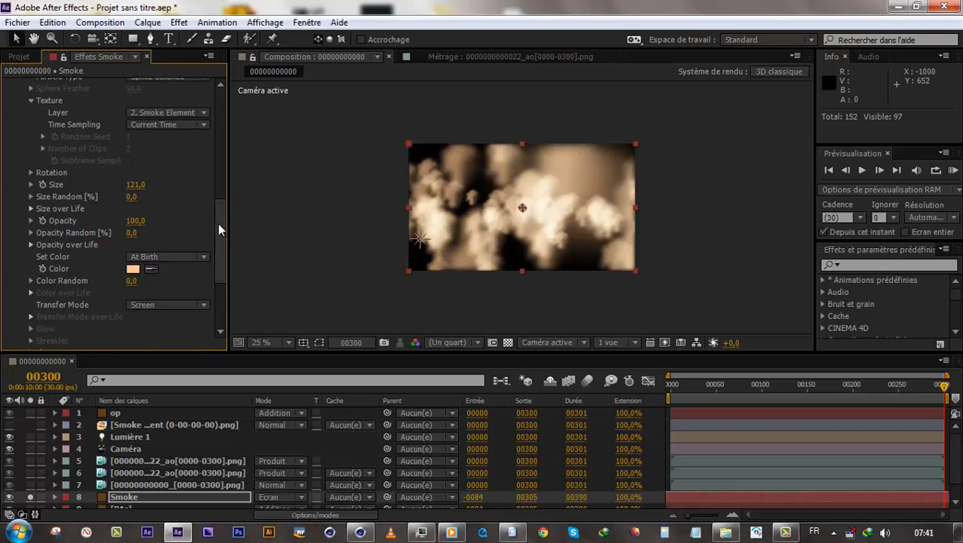
left_click_drag(133, 196, 152, 203)
left_click(134, 197)
type("50")
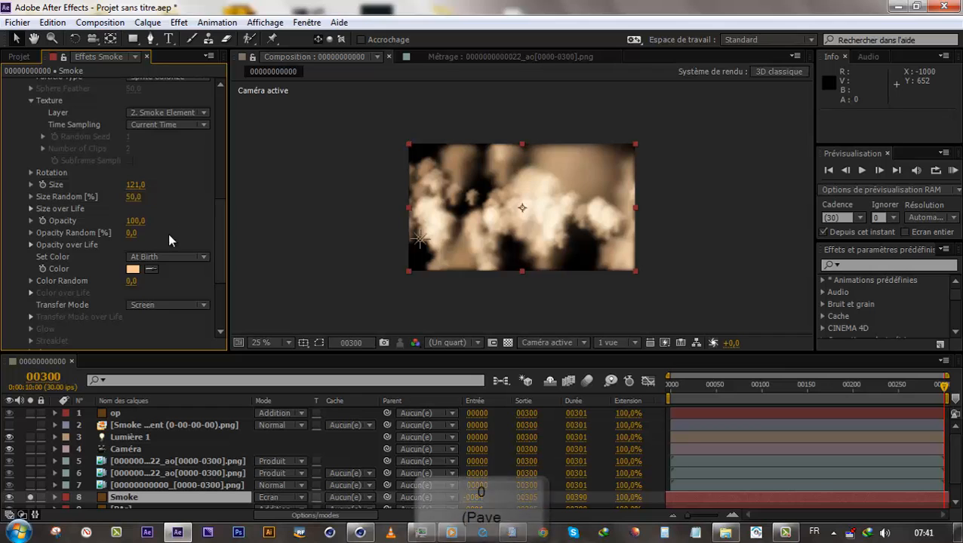
key("KP_Enter")
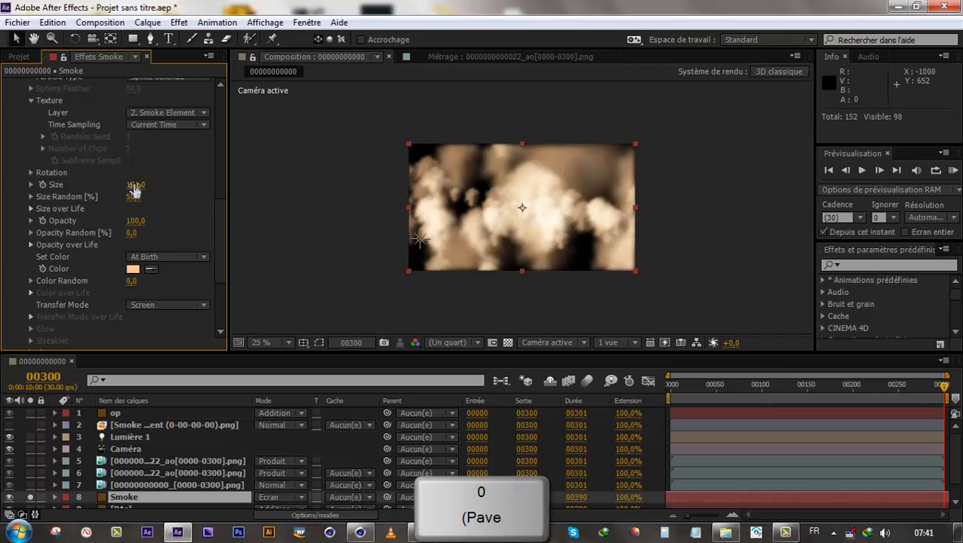
left_click_drag(132, 198, 13, 226)
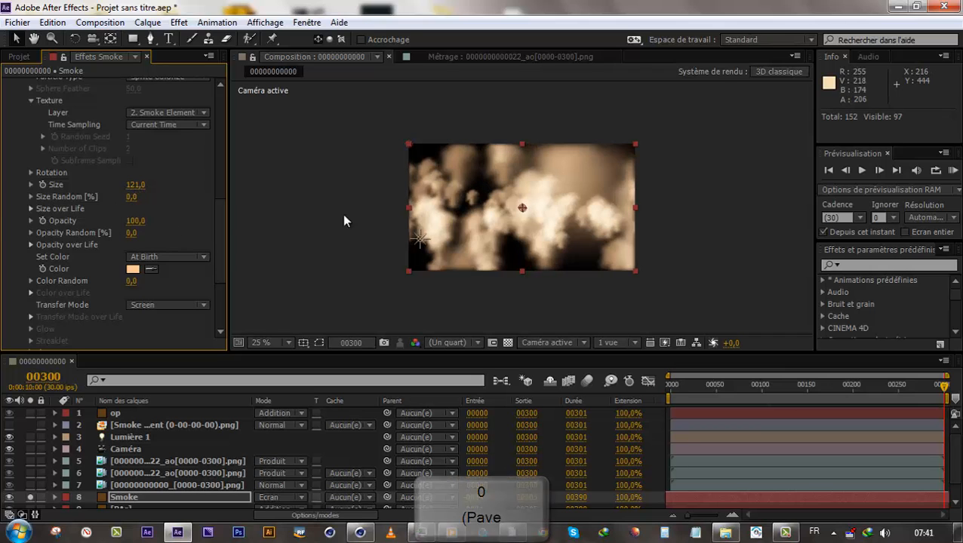
left_click(133, 197)
type("50")
key("KP_Enter")
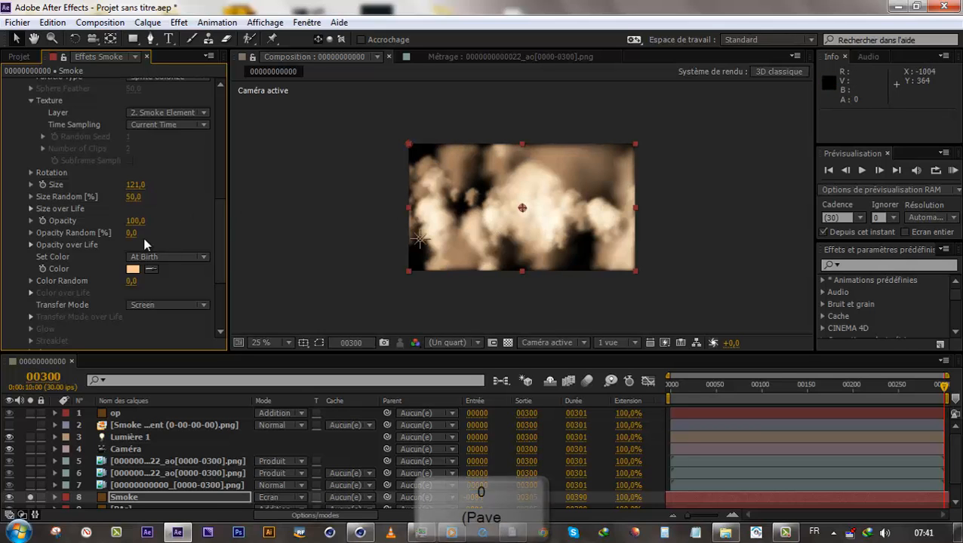
- Set the smoke particles' Opacity to 80 and Opacity Random to 50%
type("80")
left_click(134, 234)
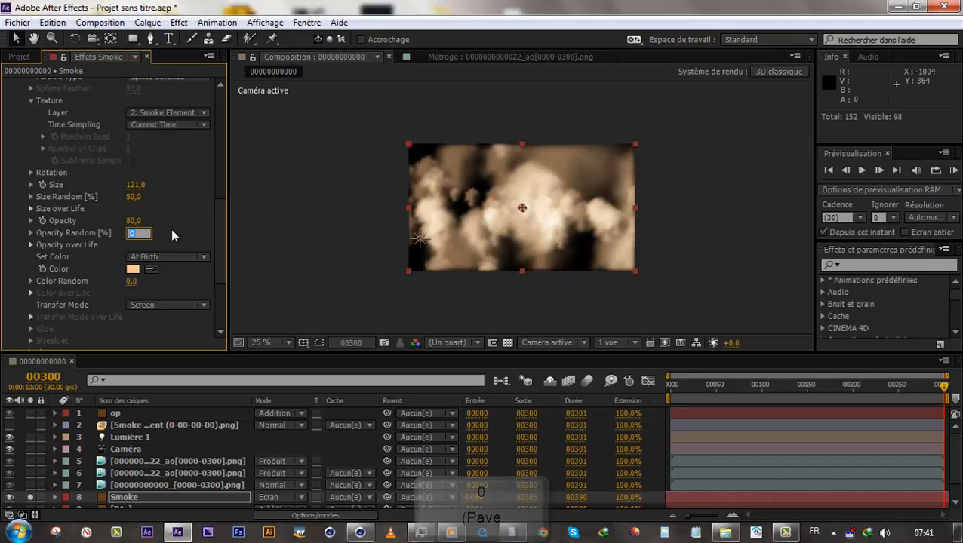
type("50")
key("KP_Enter")
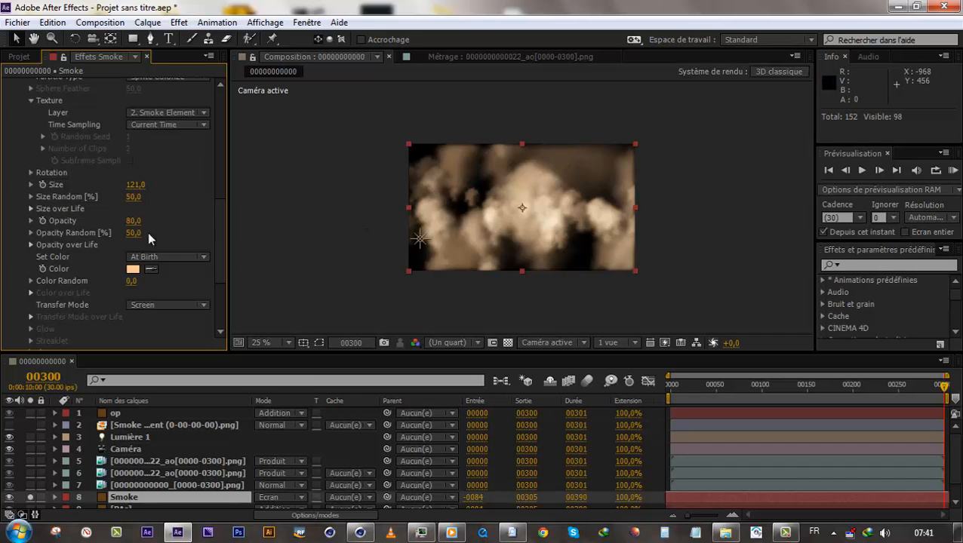
- Set the Smoke layer's Emitter Size X to 800 and Emitter Size Z to 400
left_click_drag(218, 229, 221, 168)
left_click(139, 152)
type("8300")
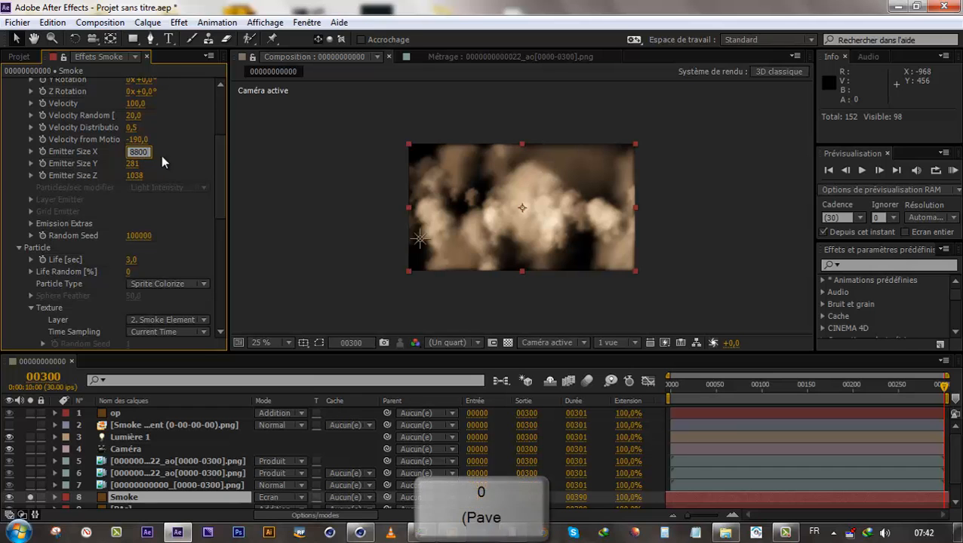
left_click(134, 151)
key("Delete")
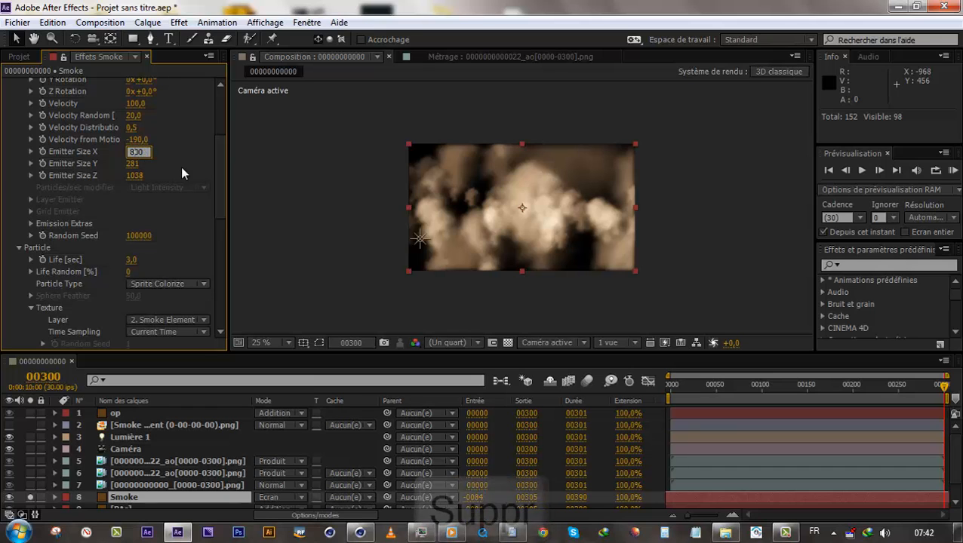
left_click(181, 166)
left_click(132, 163)
left_click(141, 176)
type("400")
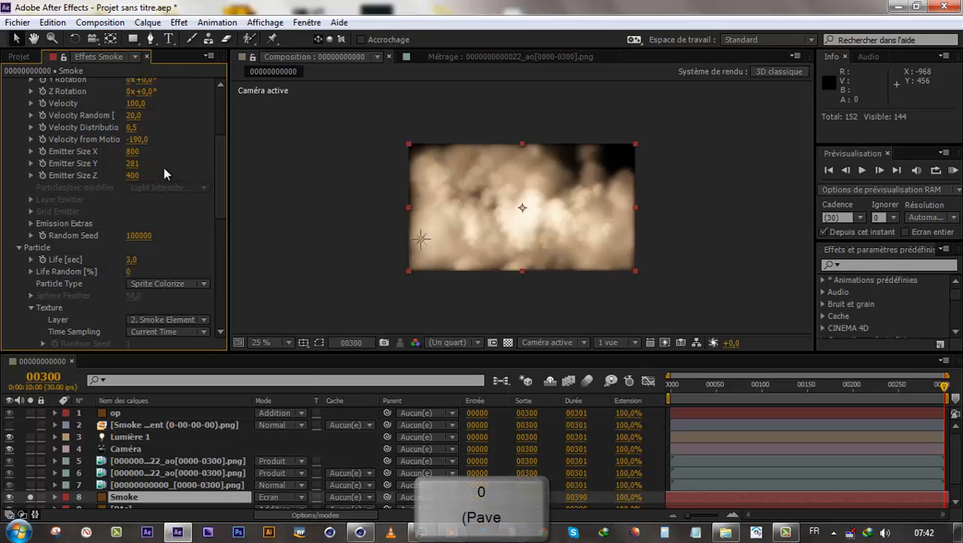
left_click(163, 167)
- Set the Smoke layer's Particles/sec to 25
scroll(220, 153, "up", 5)
left_click(135, 119)
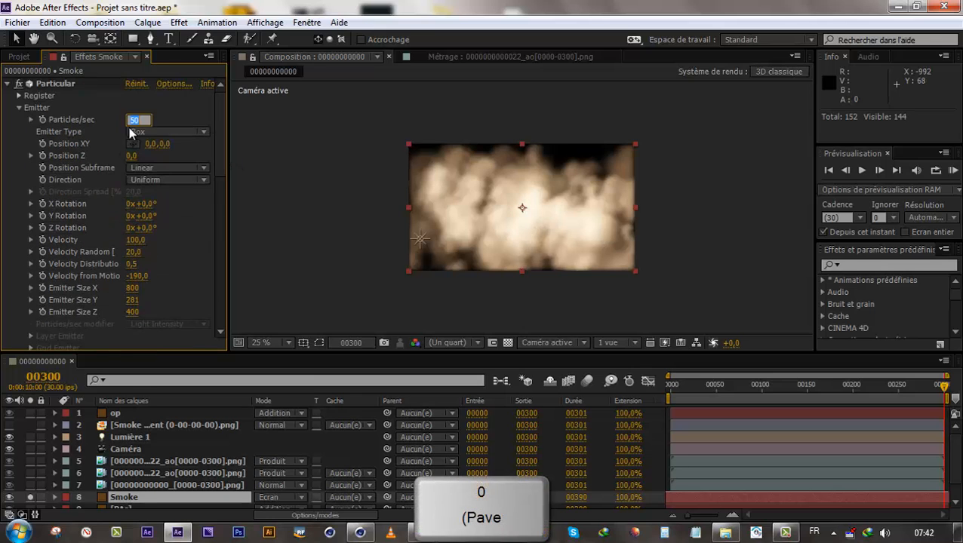
type("25")
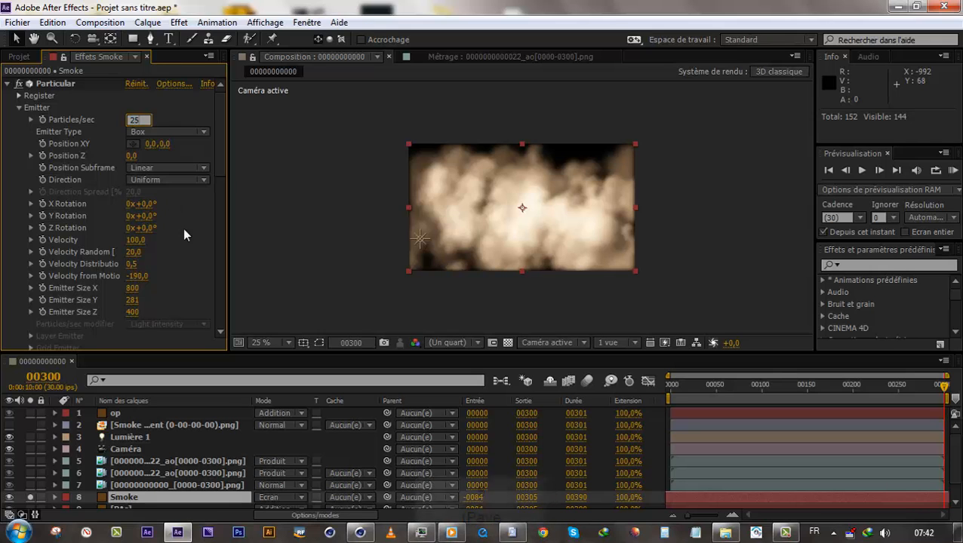
left_click(195, 227)
- Reduce the Smoke layer's Emitter Size X to 524 and Emitter Size Y to 61
scroll(218, 150, "down", 5)
left_click_drag(133, 142, 0, 208)
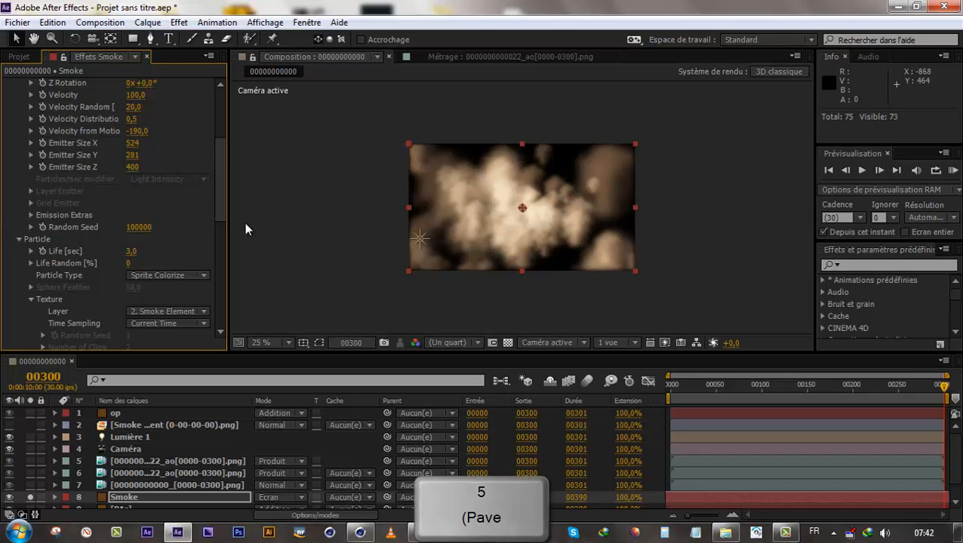
left_click_drag(133, 156, 17, 181)
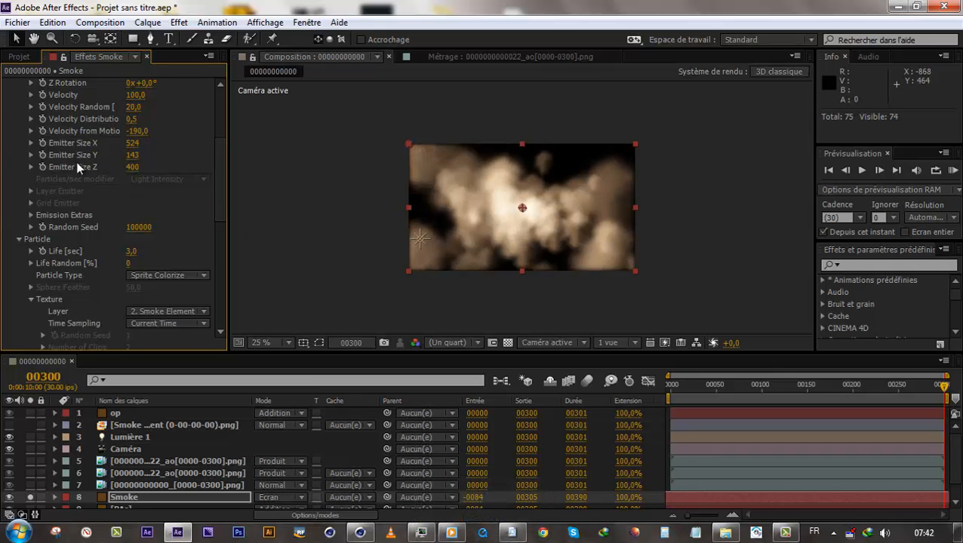
left_click_drag(133, 157, 87, 162)
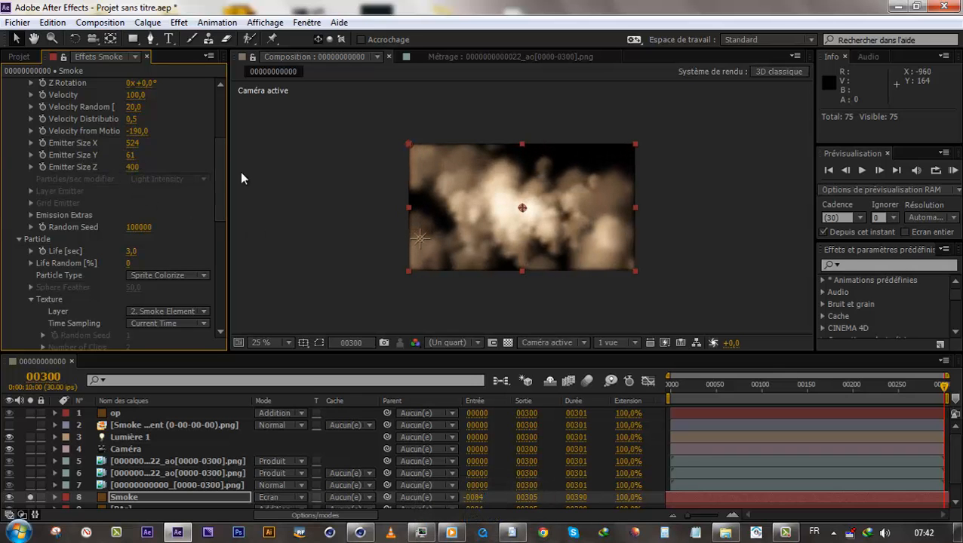
- Set the smoke emitter's Position XY to 0, 222 and turn off solo for the Smoke layer
scroll(219, 136, "up", 5)
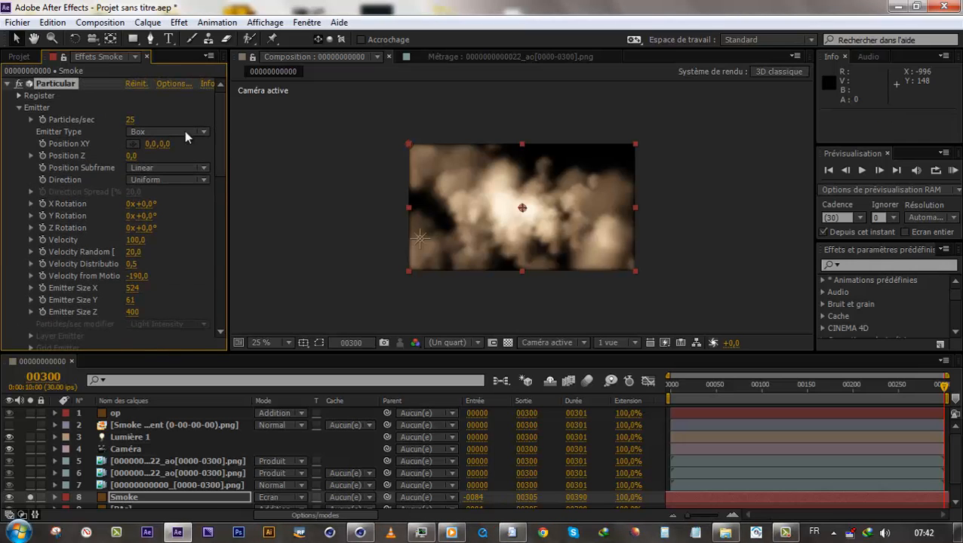
left_click_drag(162, 144, 305, 182)
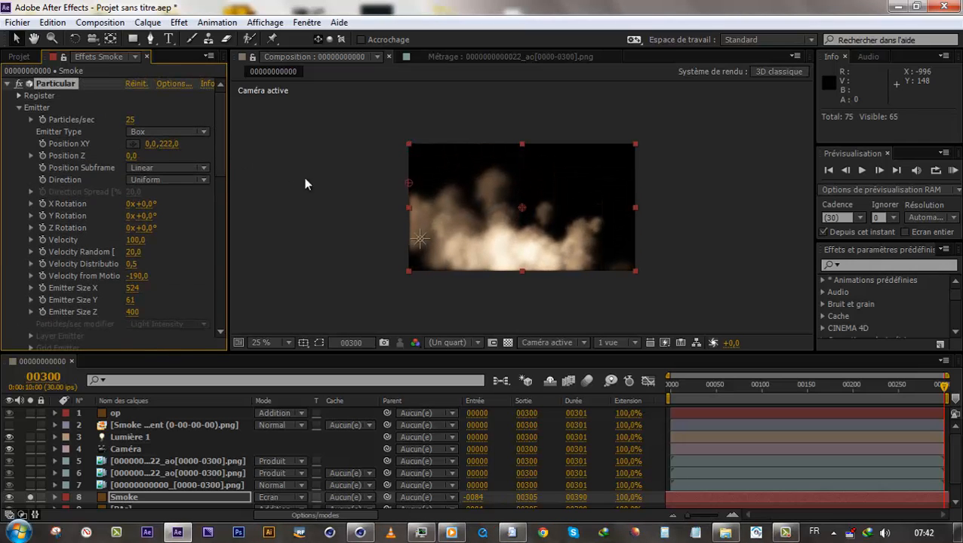
left_click(30, 497)
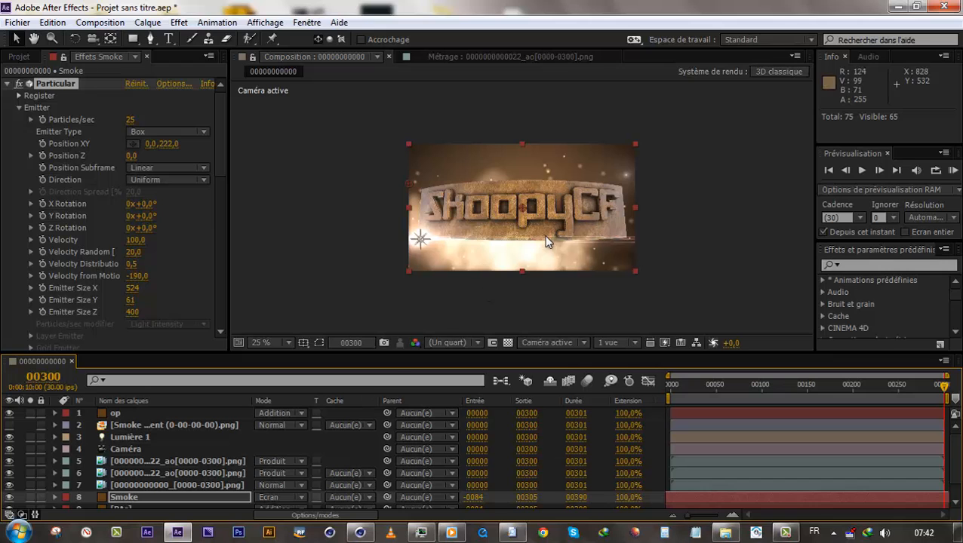
- At frame 71, set the smoke's Particles/sec to 105 and its Emitter Size to X 1619, Y 556 and Z 1016
left_click(746, 386)
left_click_drag(819, 390, 734, 411)
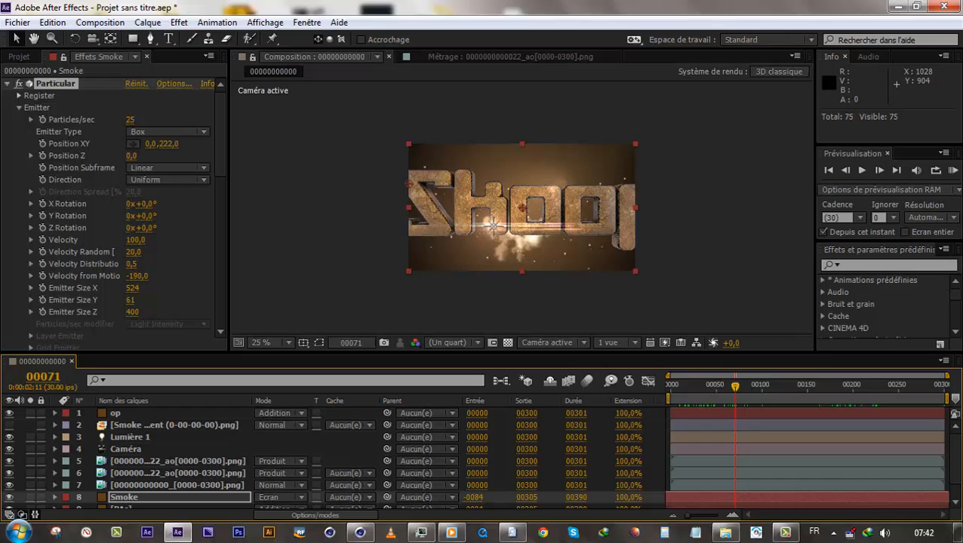
left_click_drag(134, 123, 174, 123)
left_click_drag(168, 285, 5, 309)
left_click_drag(130, 312, 331, 301)
left_click_drag(131, 302, 480, 283)
- Set the smoke particles' Size to 253 and Opacity to 18
scroll(214, 276, "down", 10)
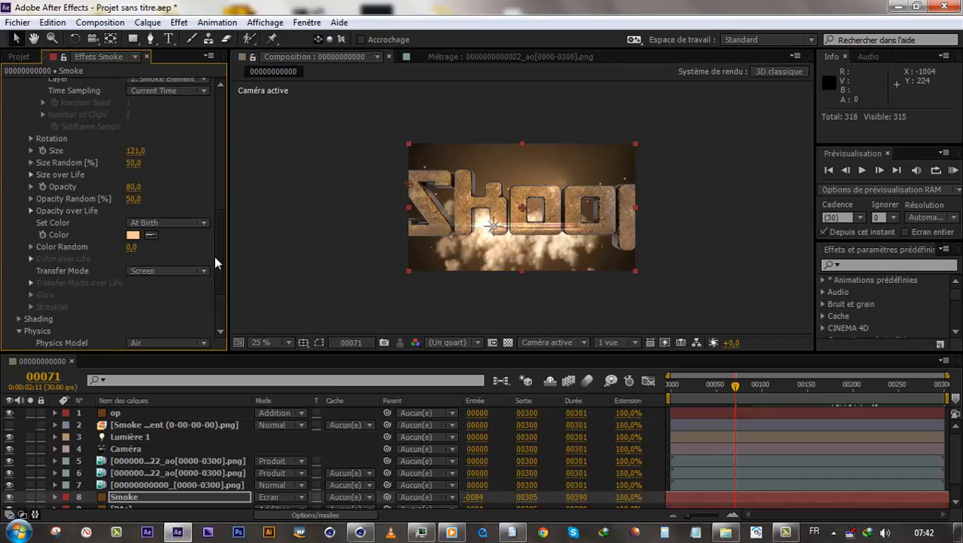
left_click_drag(134, 150, 233, 156)
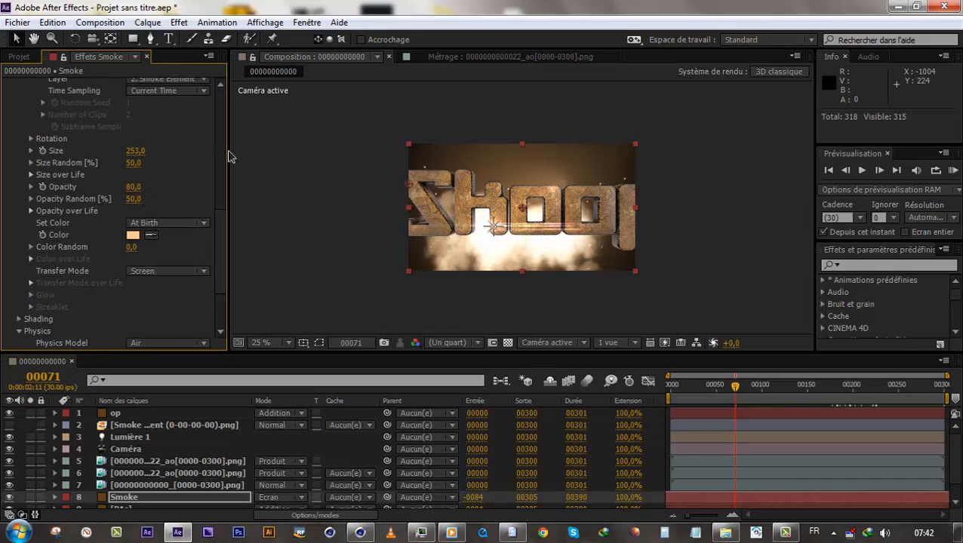
scroll(223, 242, "up", 5)
scroll(150, 219, "down", 4)
left_click_drag(133, 221, 171, 230)
- Set the smoke's Emitter Size X to 1974 and Emitter Size Y to 597, and preview frame 242
scroll(225, 188, "up", 5)
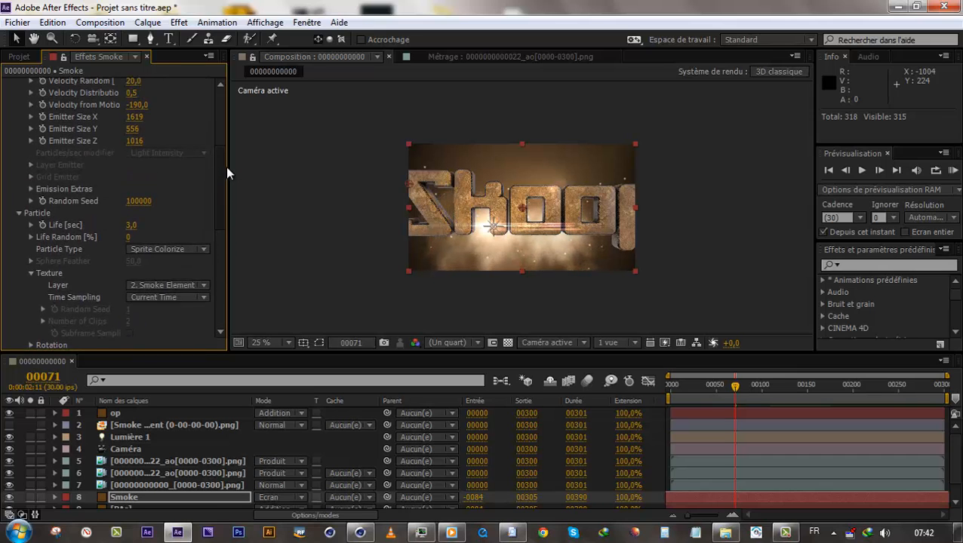
left_click_drag(136, 181, 383, 180)
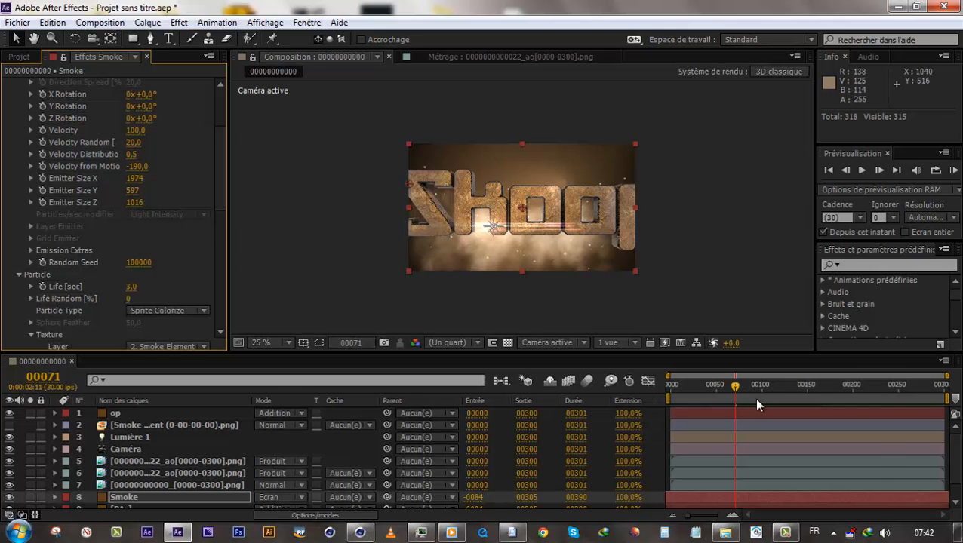
left_click(887, 399)
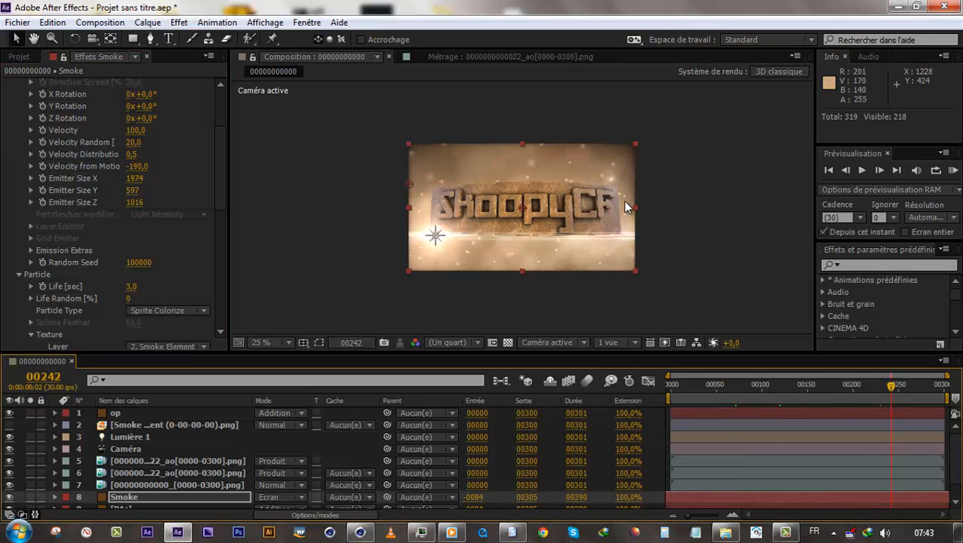
- Change the start color of the BG layer's gradient to a darker, more saturated brown
scroll(147, 492, "down", 2)
left_click(145, 498)
left_click(133, 108)
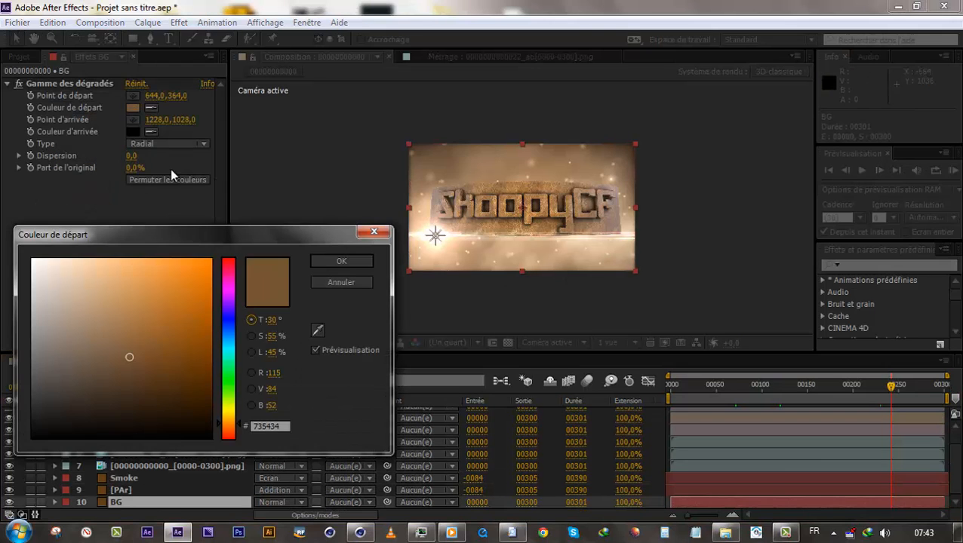
mouse_move(143, 379)
left_mouse_down()
mouse_move(140, 397)
mouse_move(221, 368)
mouse_move(210, 389)
mouse_move(196, 392)
left_mouse_up()
left_click(323, 263)
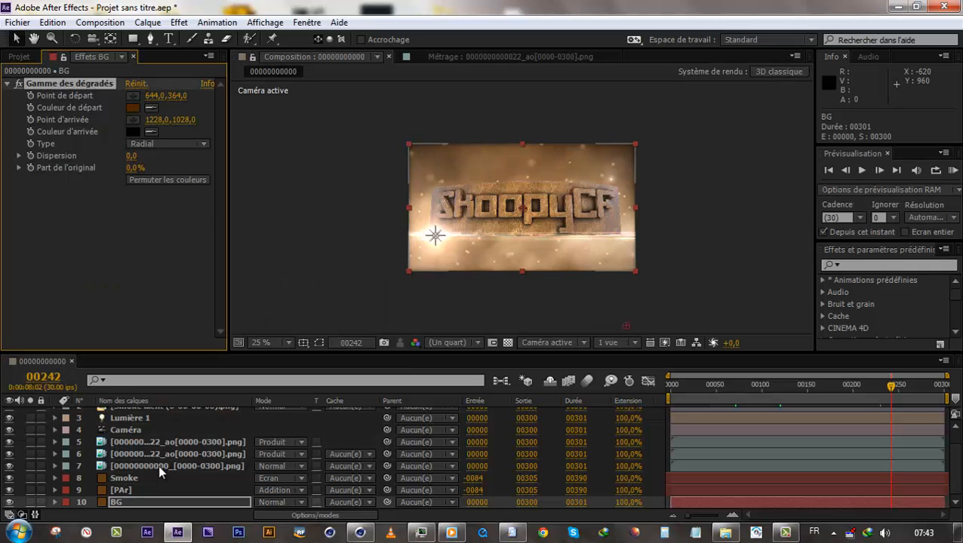
- Solo the Smoke layer, change its particle color to a darker orange, and turn solo off again
left_click(122, 478)
left_click(30, 478)
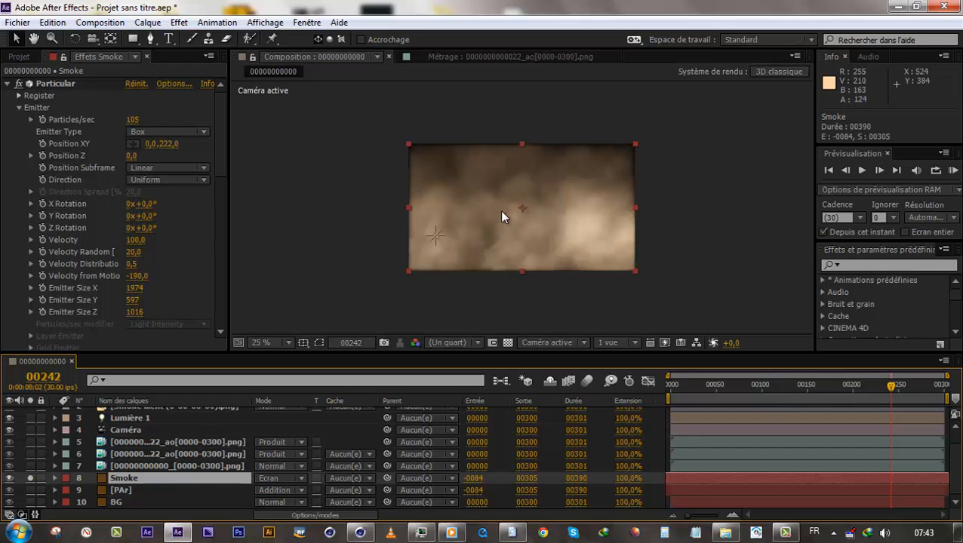
scroll(221, 152, "down", 10)
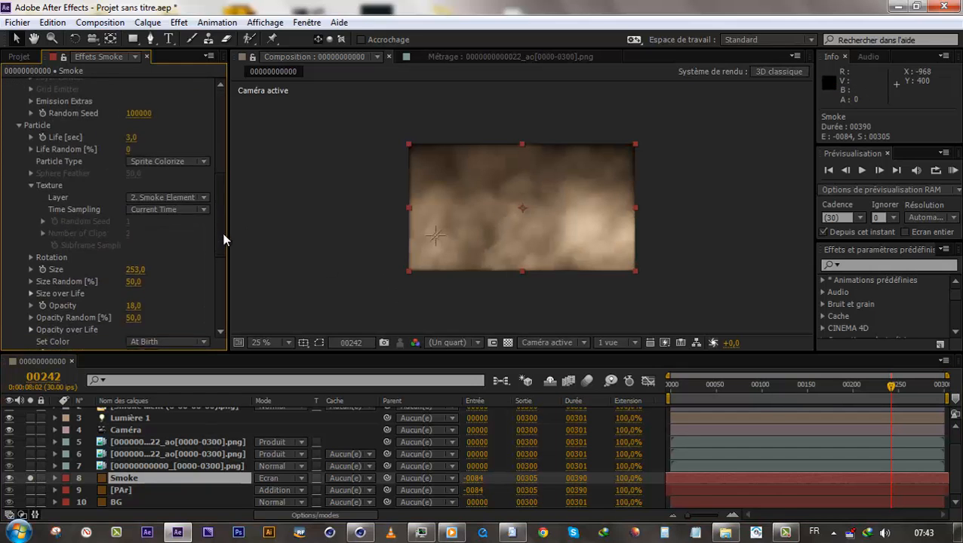
left_click(133, 219)
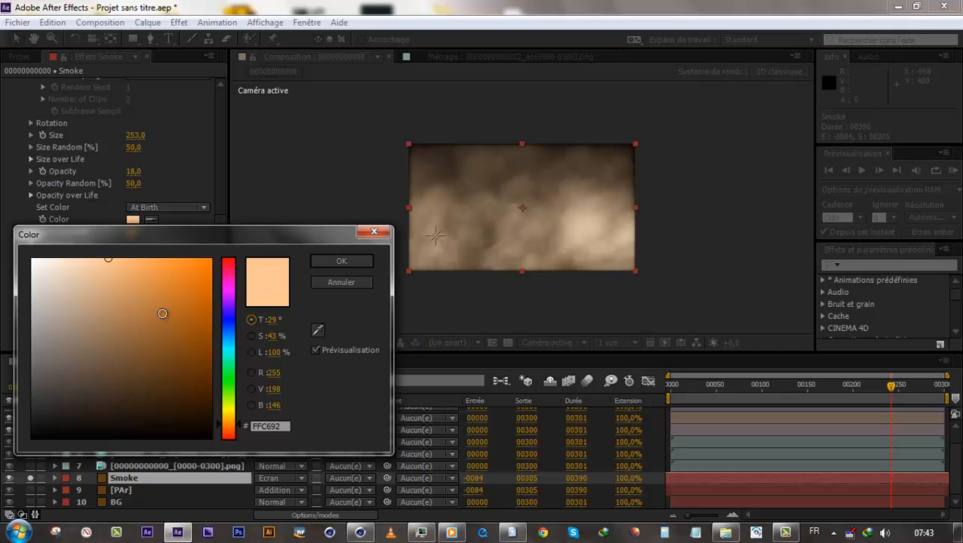
left_click(161, 313)
left_click(354, 260)
left_click(33, 475)
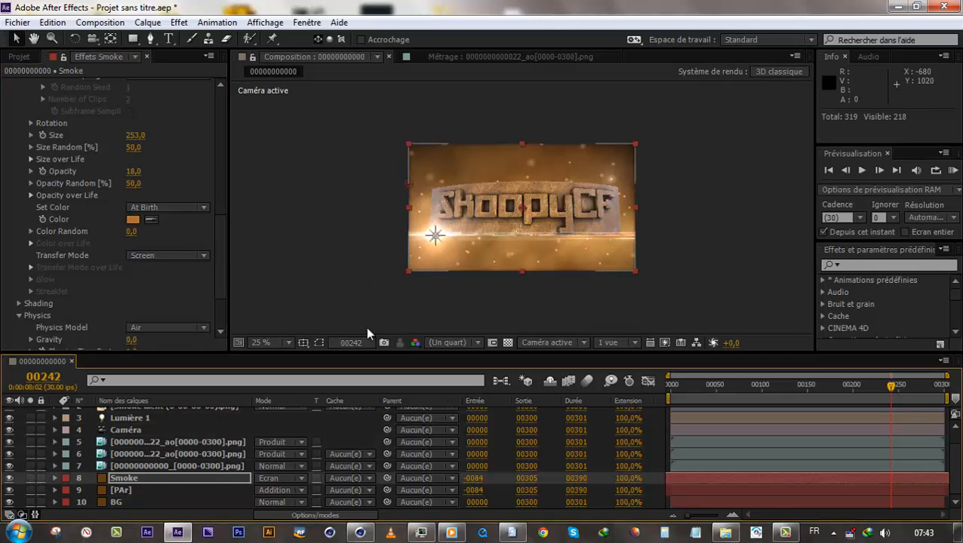
- Set the smoke particles' color to the lighter orange C3864F
left_click(133, 219)
left_click(159, 322)
left_click(138, 300)
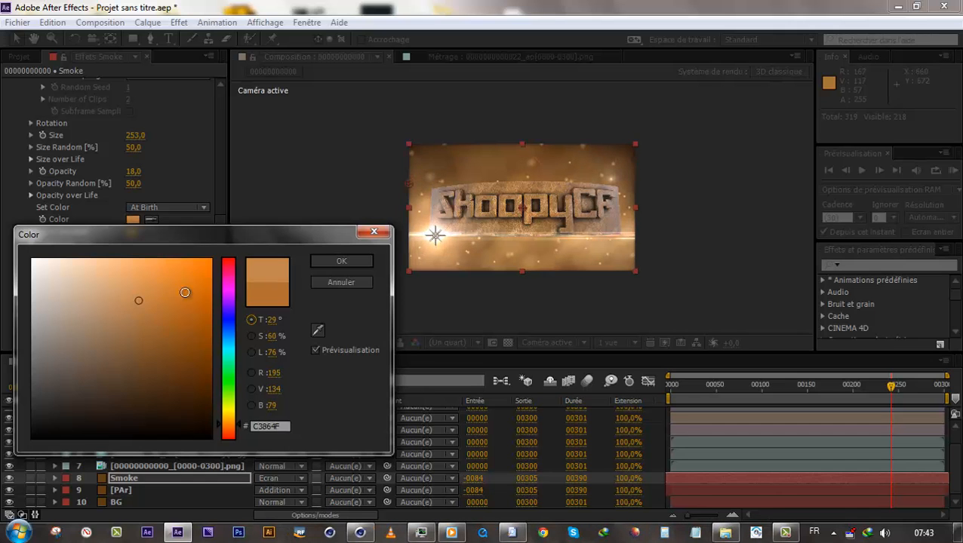
left_click(344, 259)
left_click(316, 291)
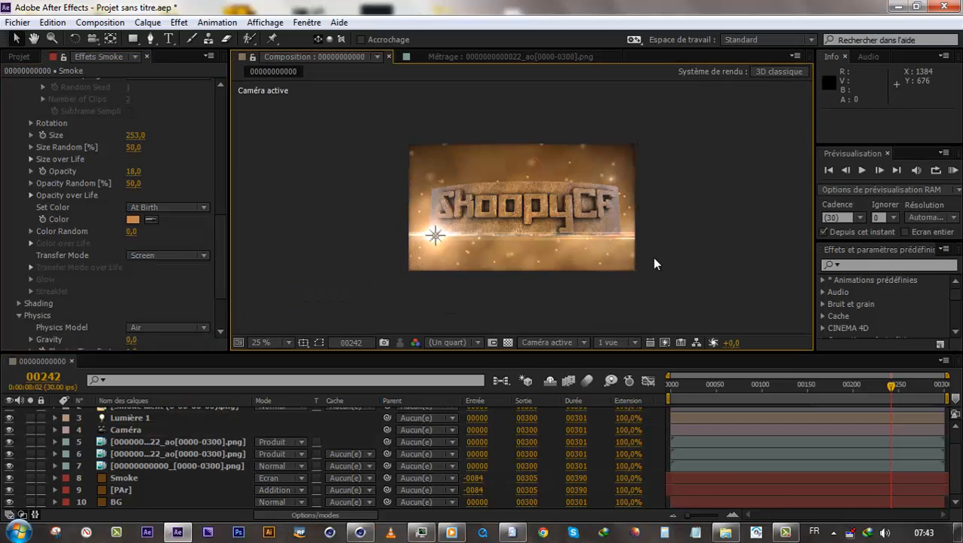
- With Smoke temporarily soloed, set its Emitter Size Y to 222 and Position XY to 0, 304, and preview the full composition over time
left_click(30, 477)
left_click_drag(220, 247, 220, 166)
left_click_drag(91, 173, 133, 177)
left_click_drag(218, 176, 209, 154)
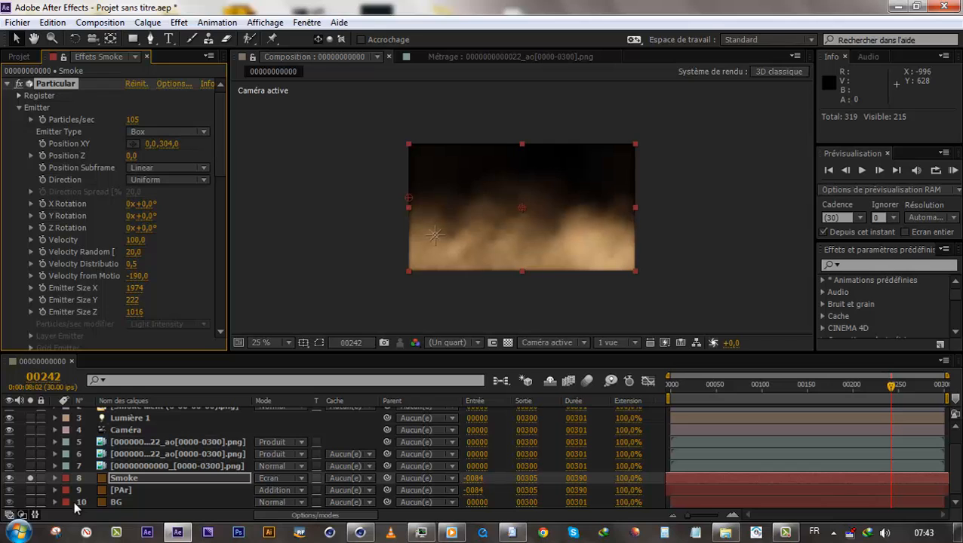
left_click(30, 479)
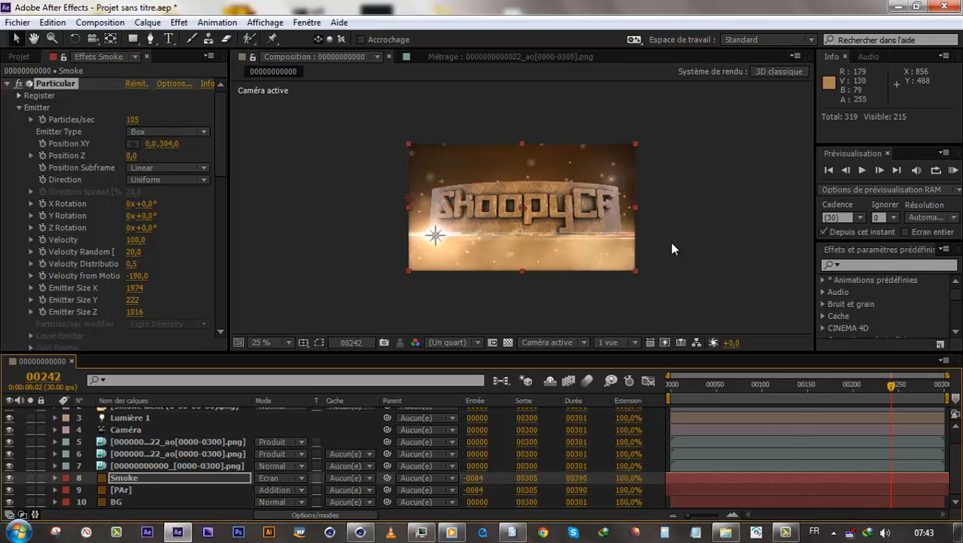
left_click(793, 391)
left_click(732, 397)
left_click_drag(735, 400, 896, 435)
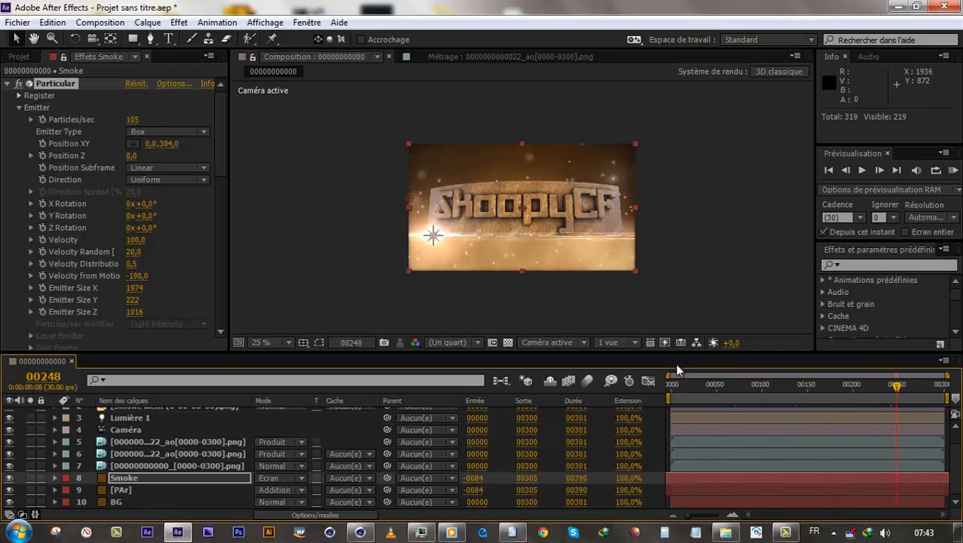
- Set the PAr layer's particle Size Random to 53% and Opacity Random to 59%, and preview up to frame 298
left_click(134, 487)
left_click_drag(217, 136, 223, 238)
scroll(157, 234, "down", 1)
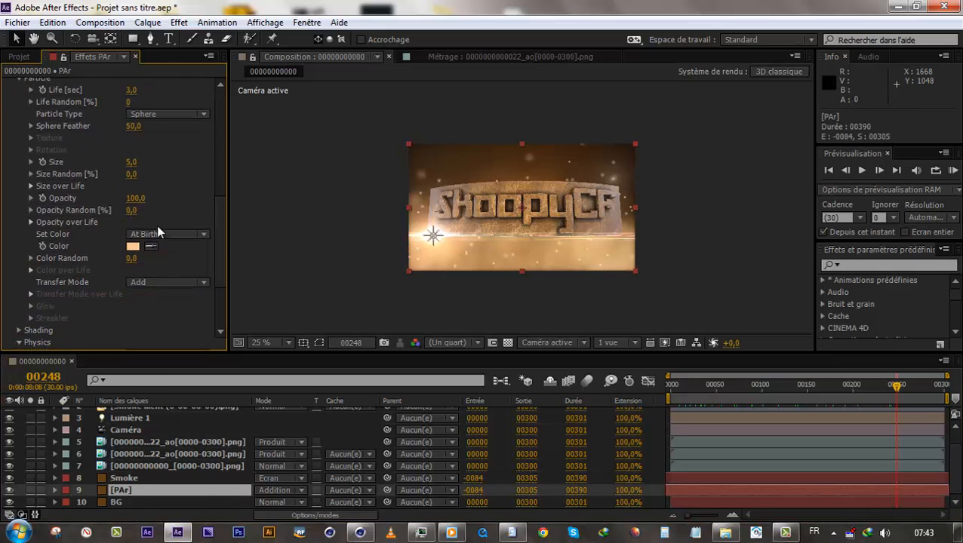
left_click_drag(132, 173, 155, 172)
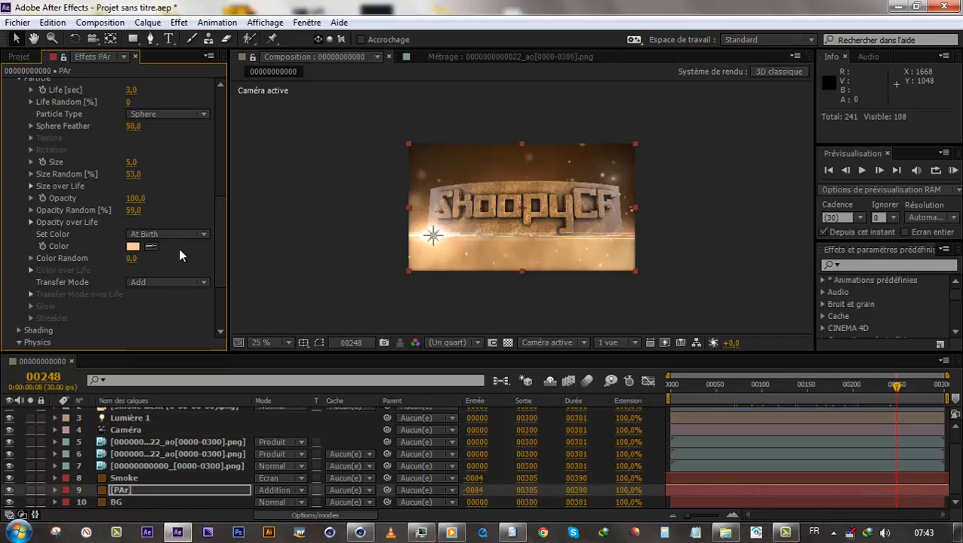
left_click(133, 492)
left_click_drag(744, 385, 942, 378)
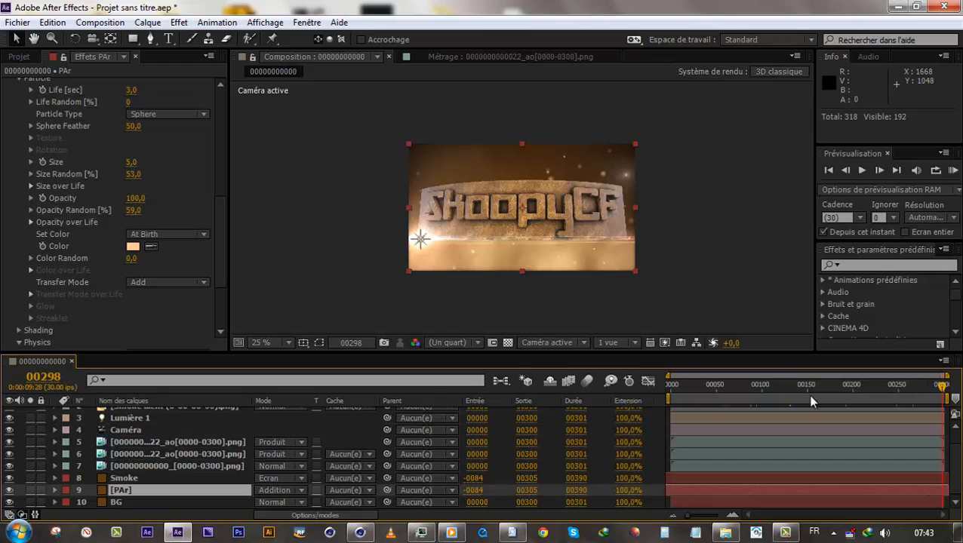
- Apply the Courbes effect to the text render on layer 7, raise the RVB curve's highlights slightly, and preview the animation
left_click(137, 462)
right_click(144, 284)
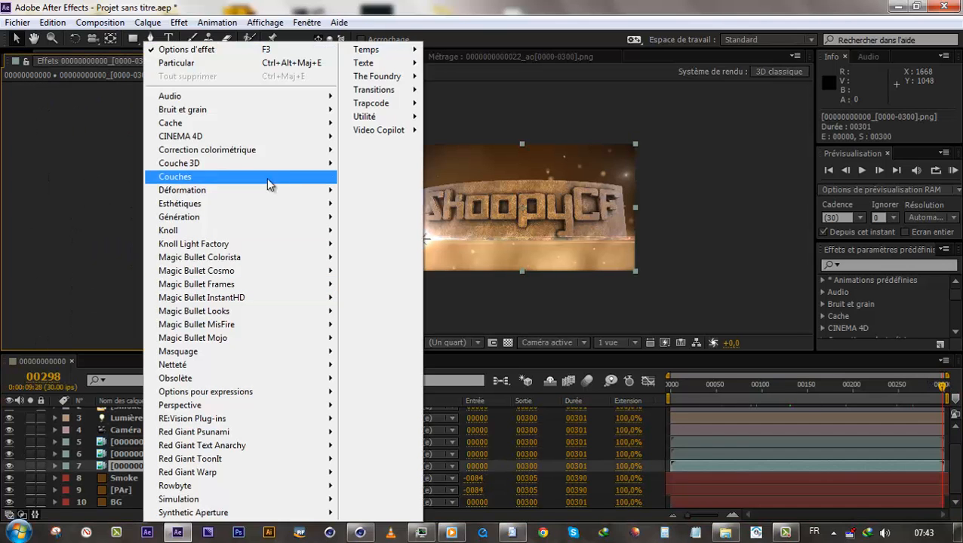
left_click(375, 237)
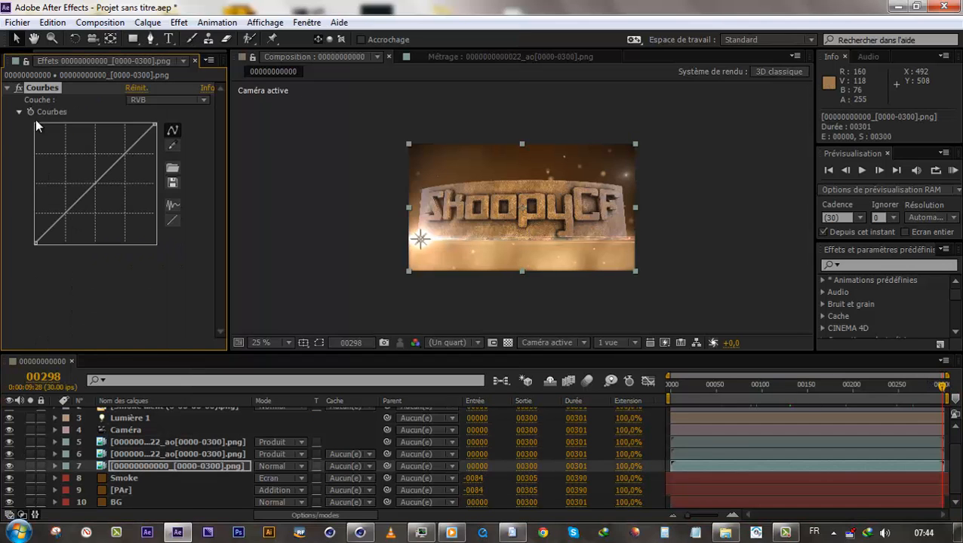
mouse_move(118, 144)
left_mouse_down()
mouse_move(129, 150)
mouse_move(125, 144)
left_mouse_up()
left_click(765, 393)
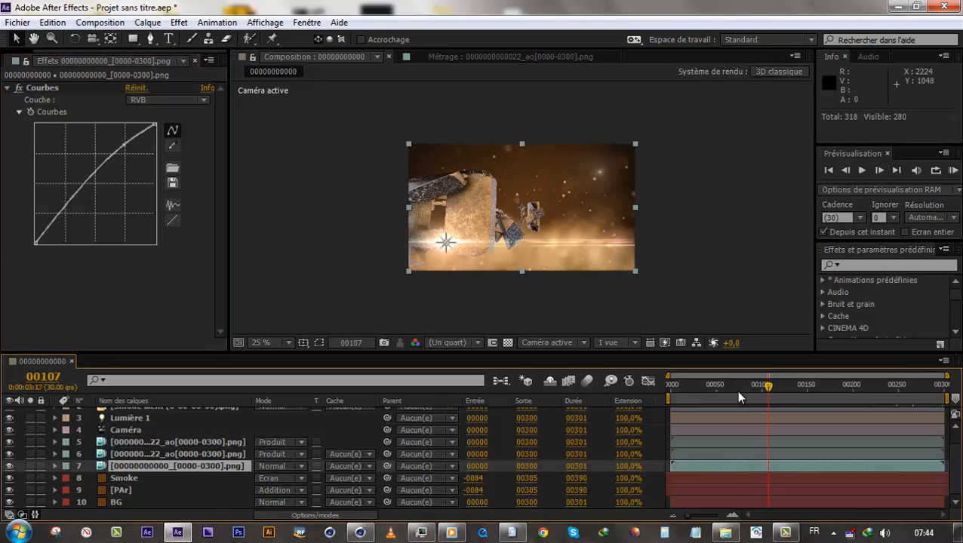
left_click(701, 393)
left_click_drag(697, 393, 944, 388)
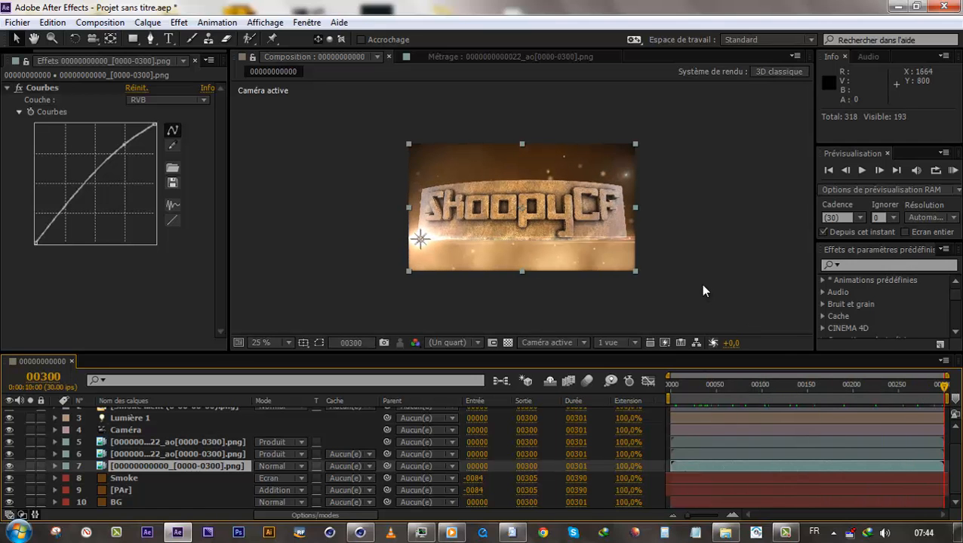
left_click(548, 301)
- Apply the RSMB motion blur effect to the text render and its two ambient occlusion passes, layers 5 to 7
left_click(158, 463)
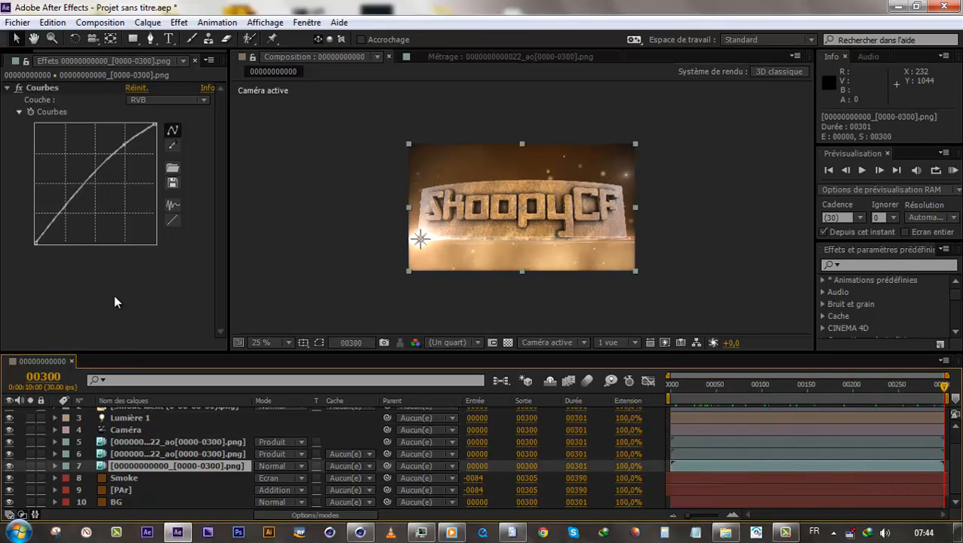
right_click(113, 294)
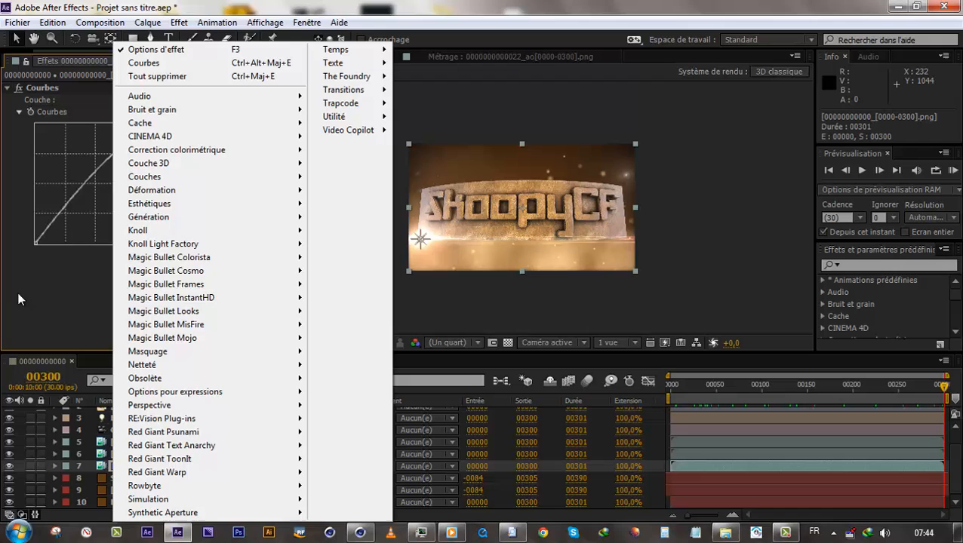
left_click(92, 290)
left_click(159, 442, "shift")
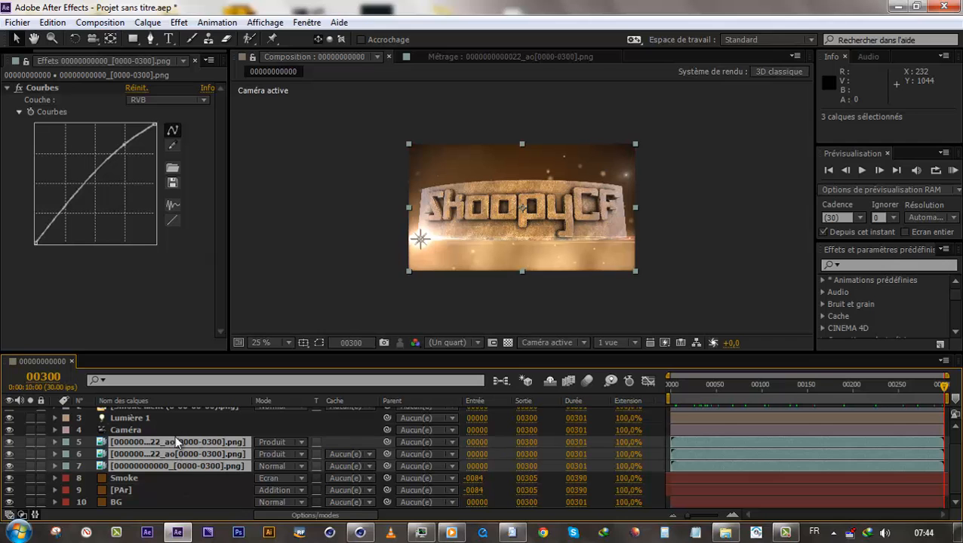
left_click(173, 22)
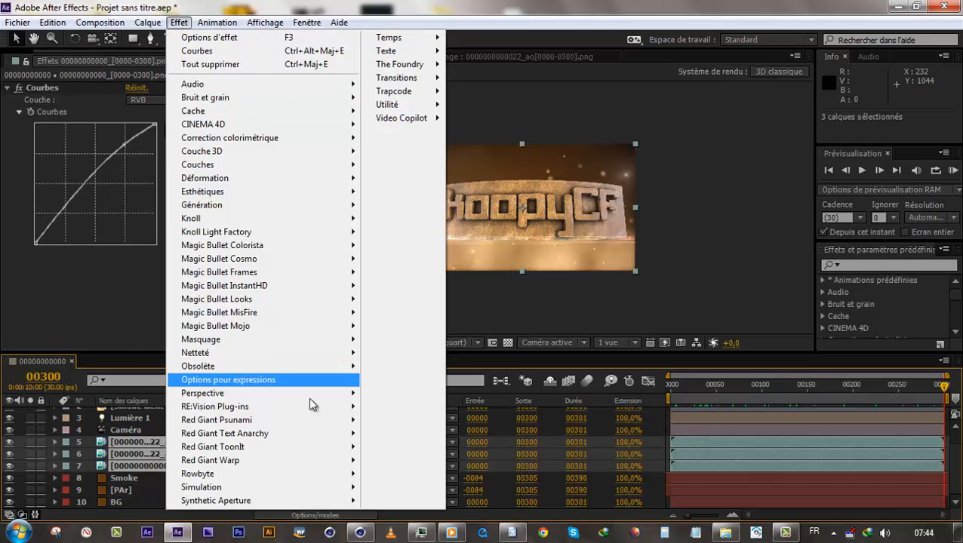
mouse_move(351, 408)
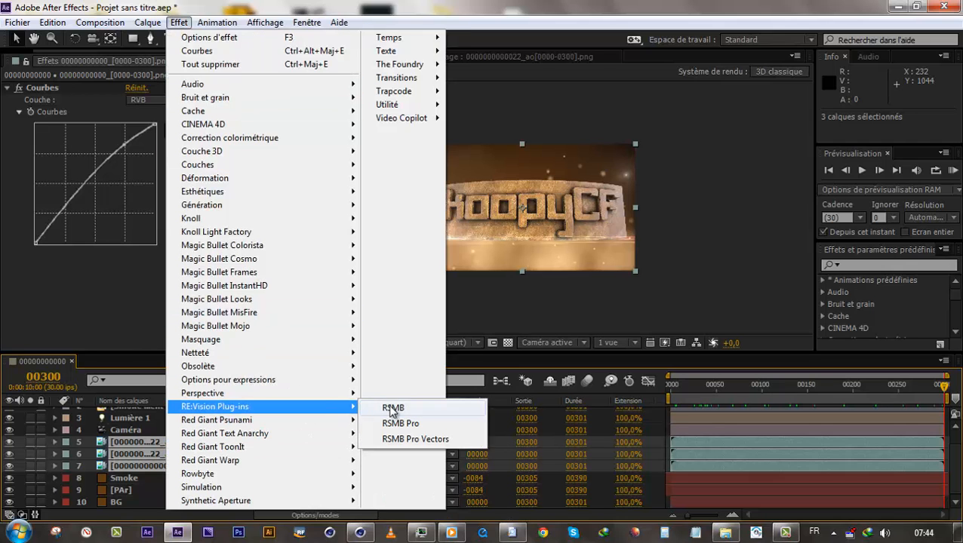
left_click(393, 408)
- Examine the motion blur by scrubbing the animation up to frame 249, and play a RAM preview from frame 5
left_click(698, 389)
left_click_drag(723, 404, 756, 395)
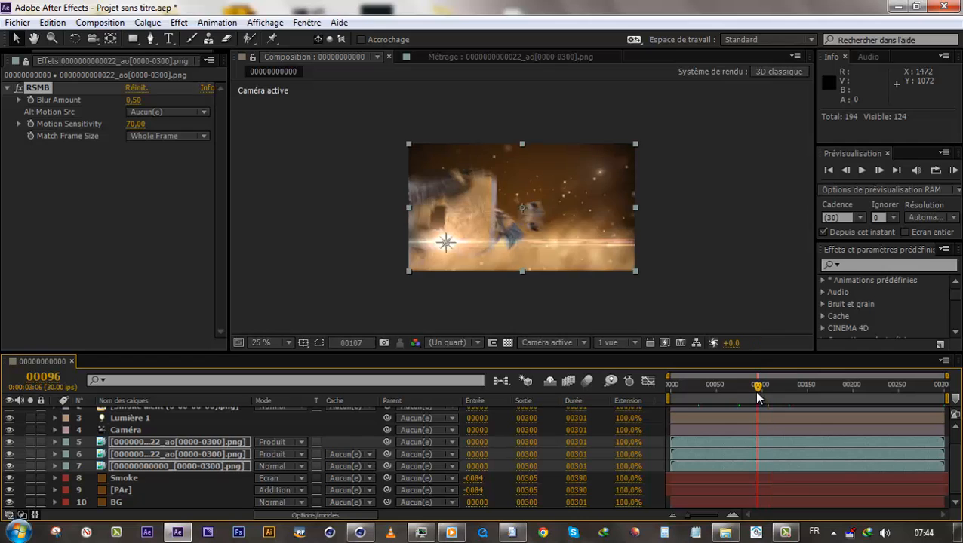
left_click(776, 393)
left_click(806, 394)
left_click_drag(832, 388, 896, 384)
left_click(314, 233)
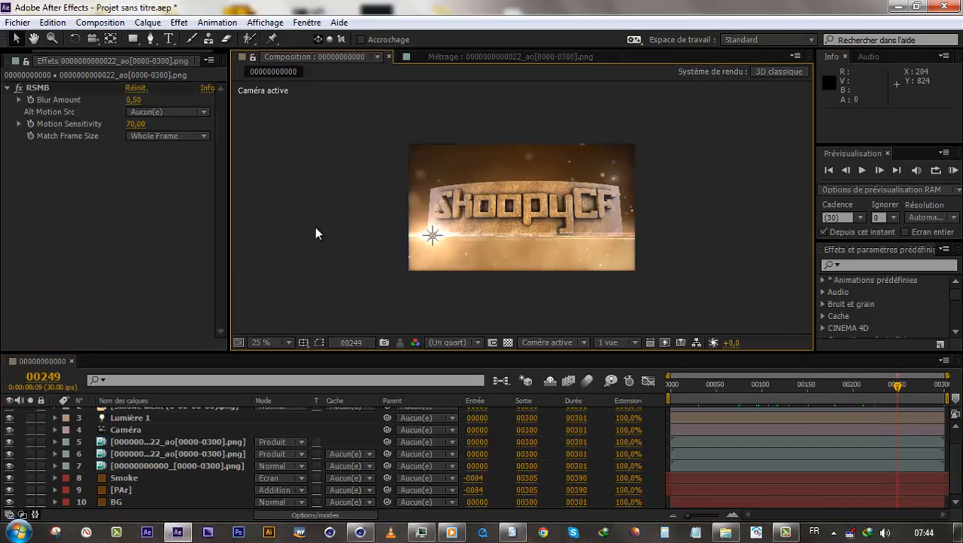
left_click(15, 62)
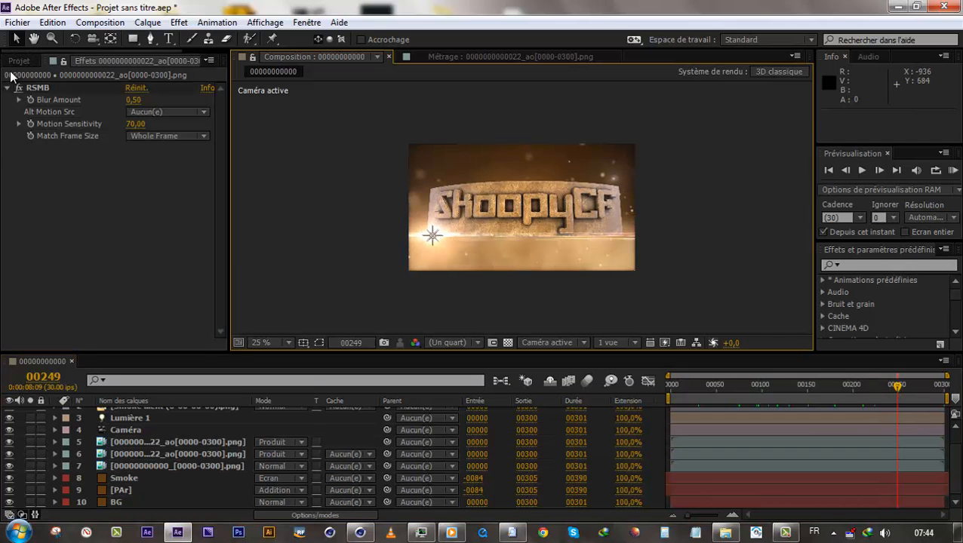
left_click(672, 394)
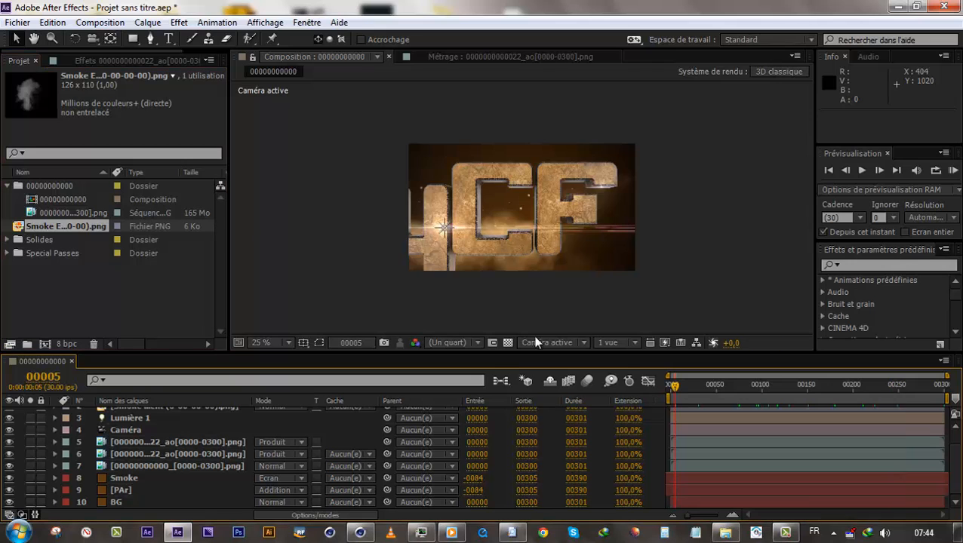
left_click(951, 170)
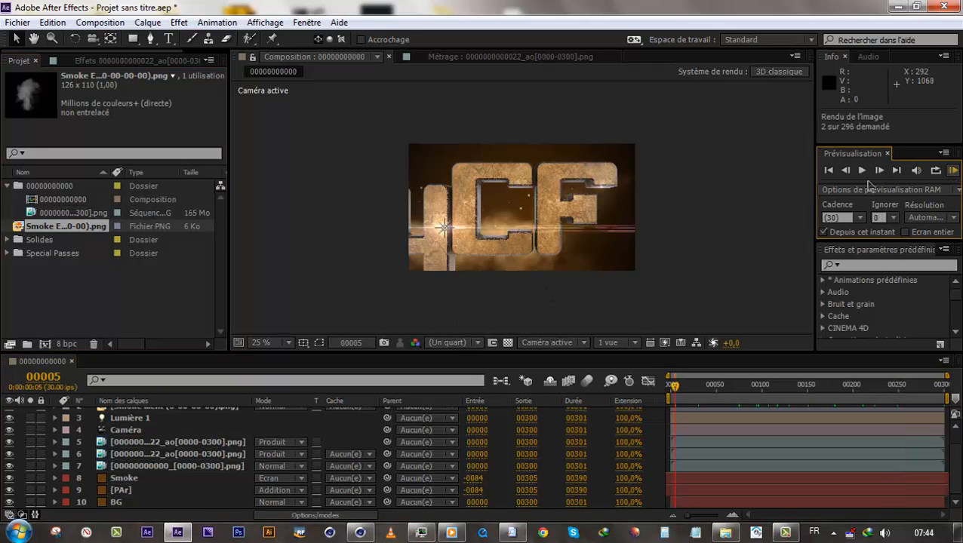
left_click(952, 171)
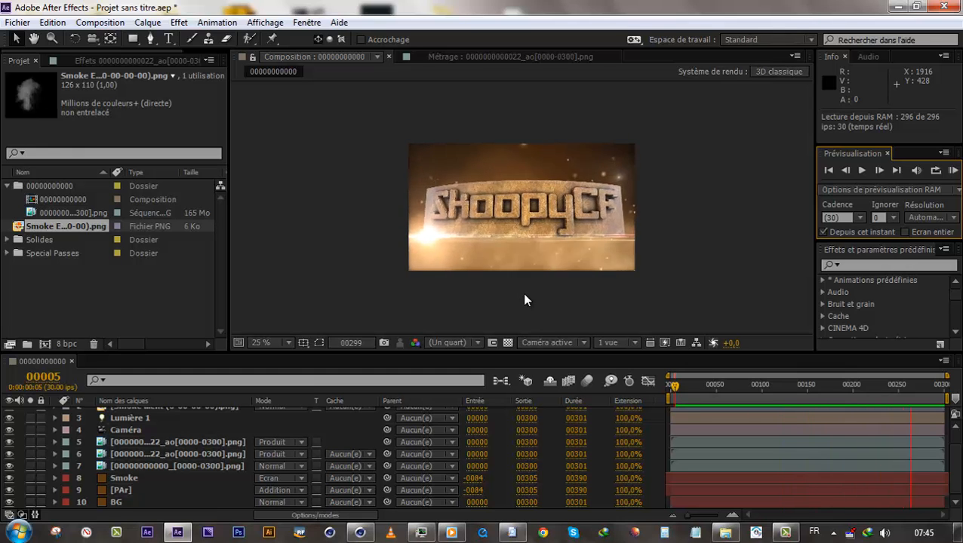
key("space")
- Set the PAr layer's Size over Life and Opacity over Life to the early-peak triangular curve preset, and preview up to frame 89
left_click(148, 489)
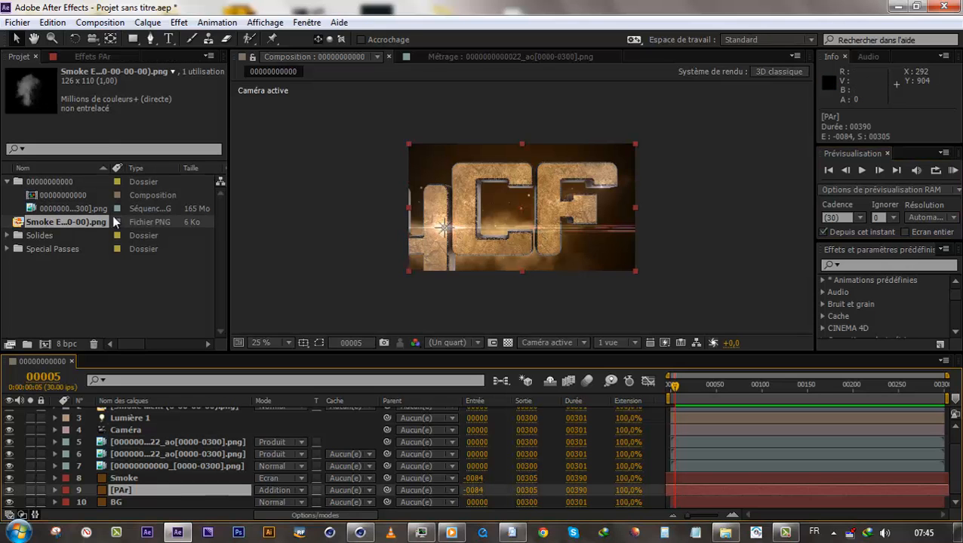
left_click(95, 56)
scroll(115, 219, "down", 12)
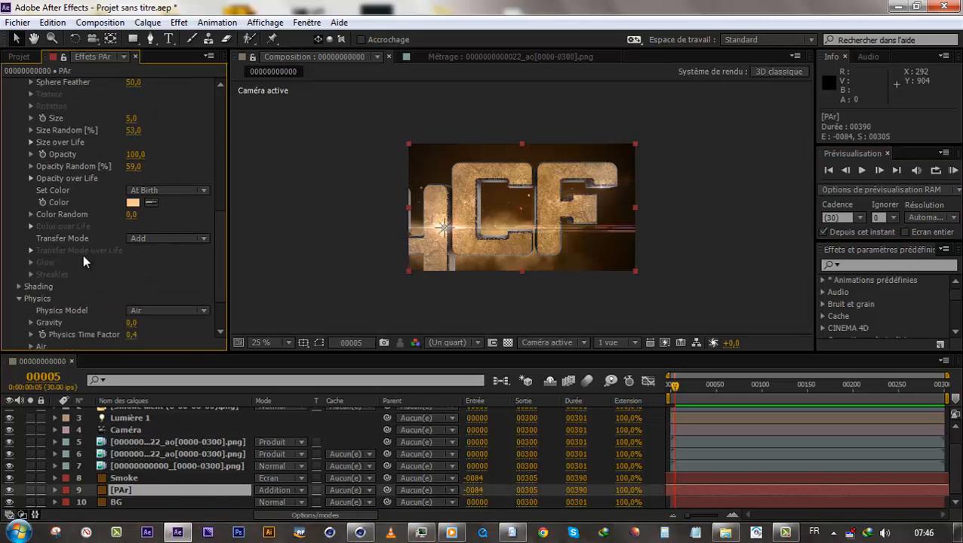
scroll(57, 262, "up", 8)
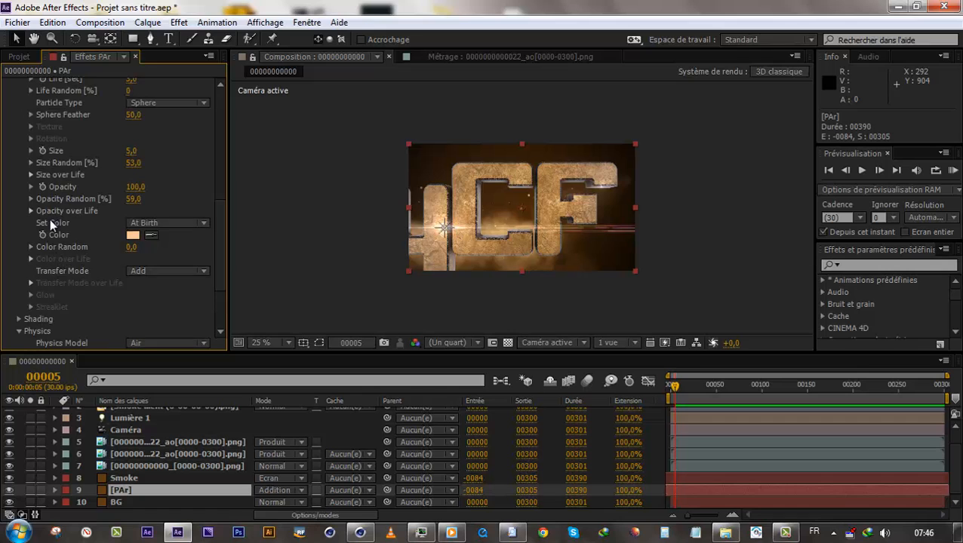
left_click(31, 207)
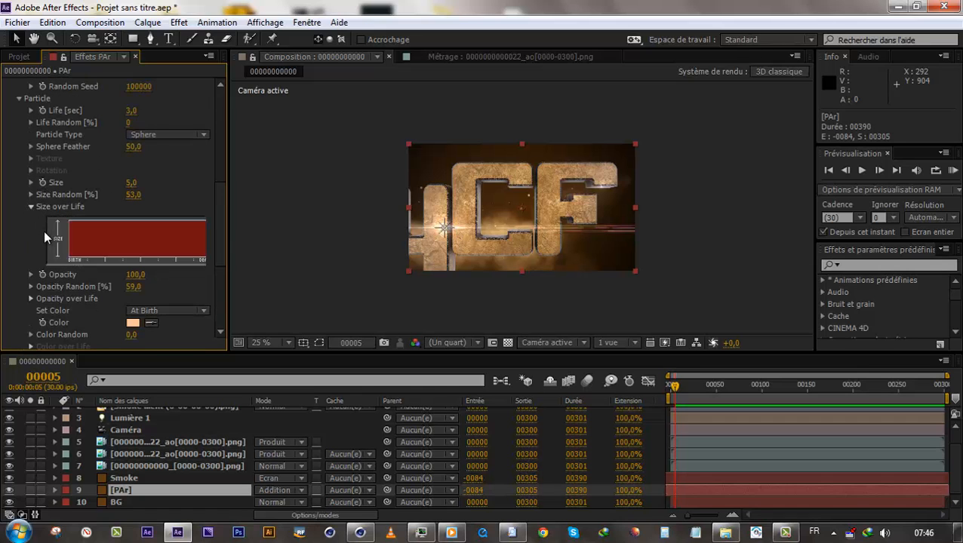
left_click_drag(229, 230, 281, 243)
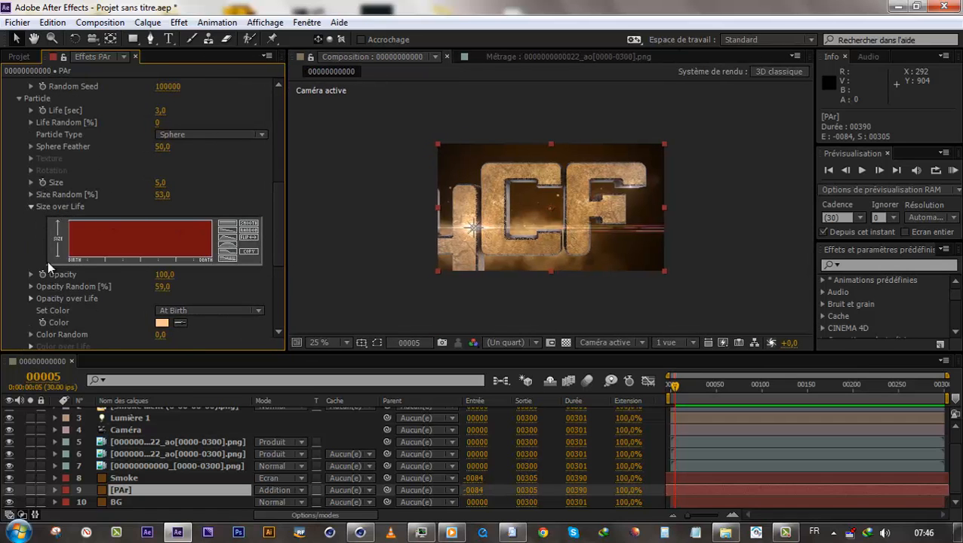
left_click(32, 298)
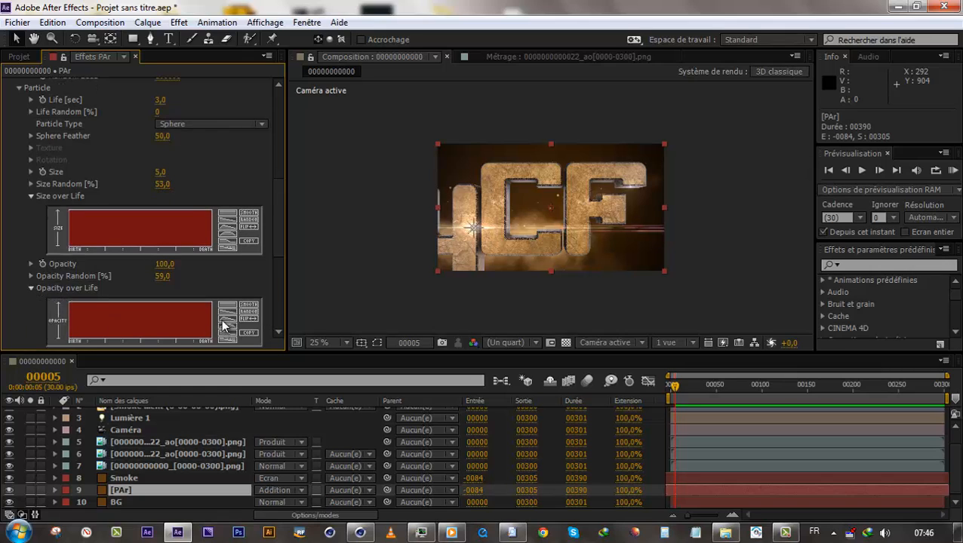
left_click(224, 325)
left_click(232, 226)
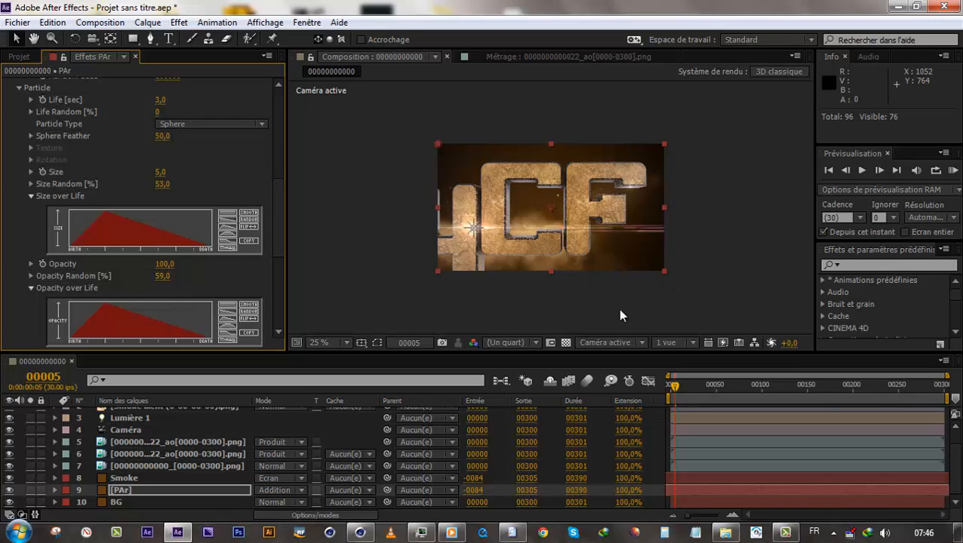
left_click_drag(689, 387, 752, 395)
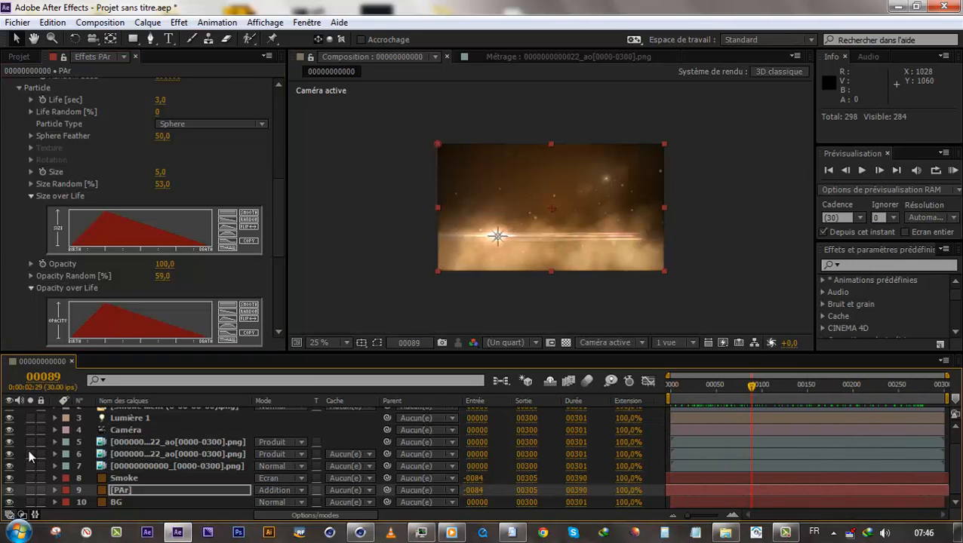
- Open the Smoke layer's particle settings at its size and opacity parameters
left_click(140, 479)
left_click(143, 479)
scroll(272, 254, "down", 10)
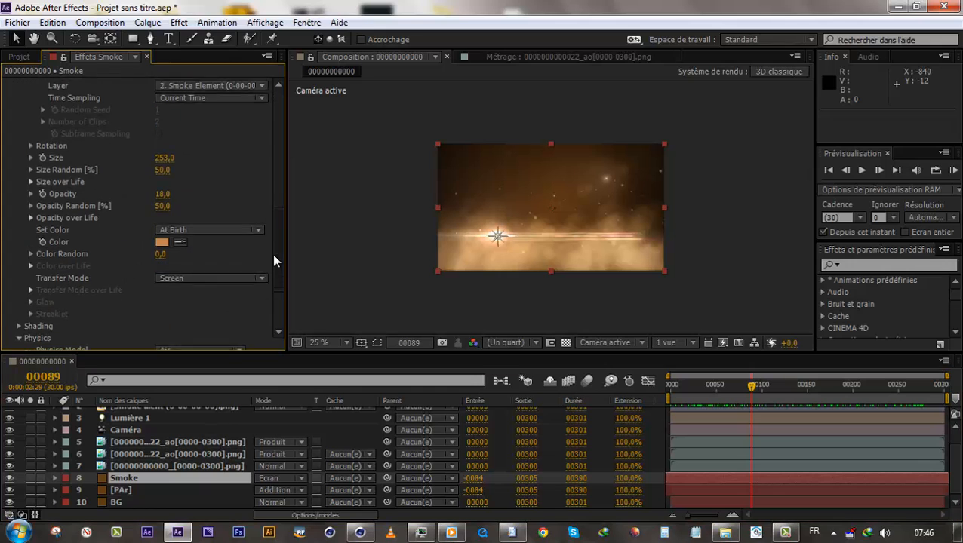
- Set the Smoke layer's Size over Life and Opacity over Life curves to the preset that rises quickly and declines to zero
left_click(31, 213)
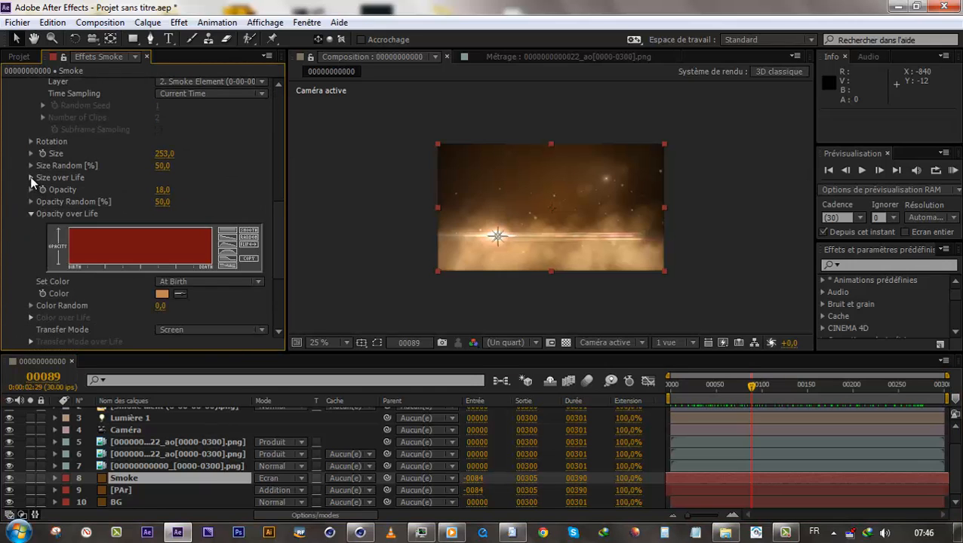
left_click(31, 177)
left_click(226, 215)
left_click(226, 307)
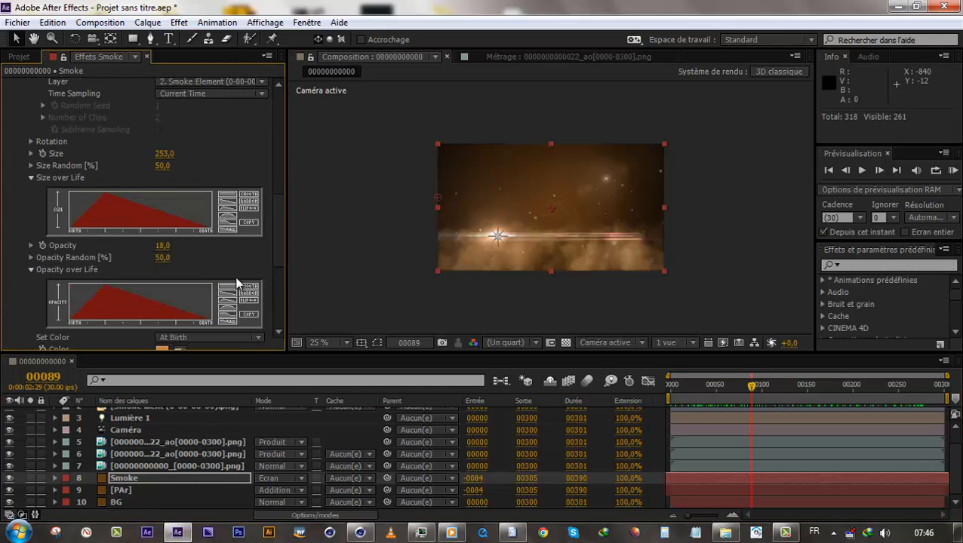
- Reshape the Courbes graph of the 3D text render layer into a gentle S-curve, deepening shadows and lifting highlights
left_click_drag(709, 401, 942, 389)
left_click(702, 189)
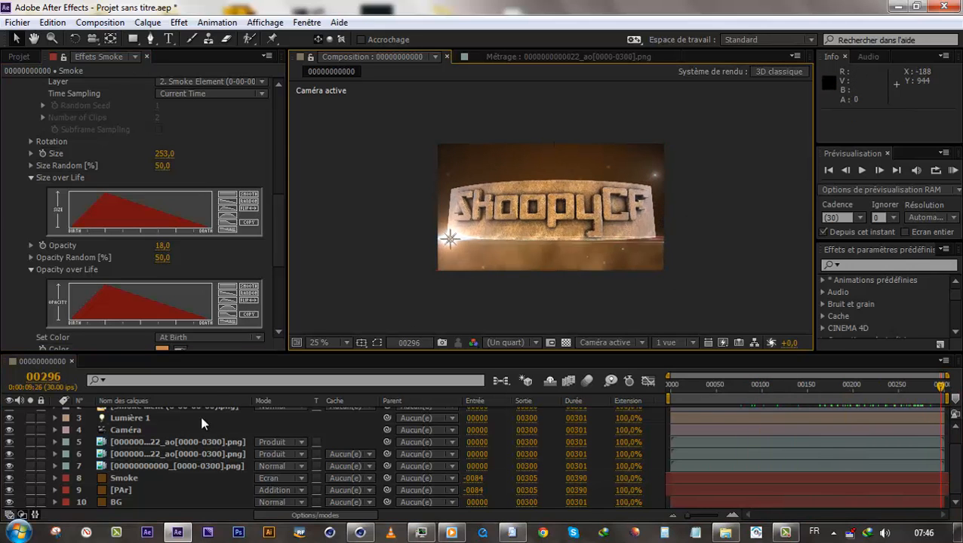
left_click(139, 465)
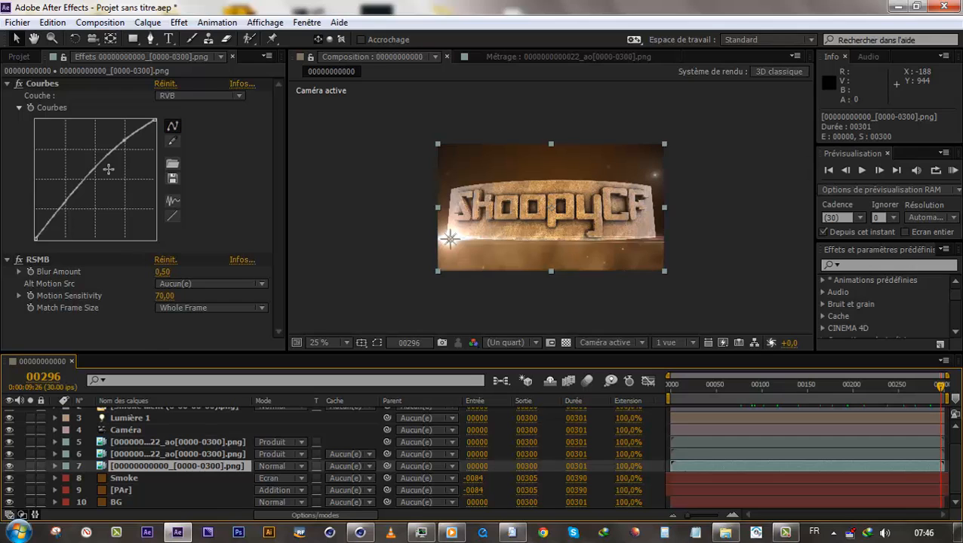
left_click_drag(121, 145, 130, 151)
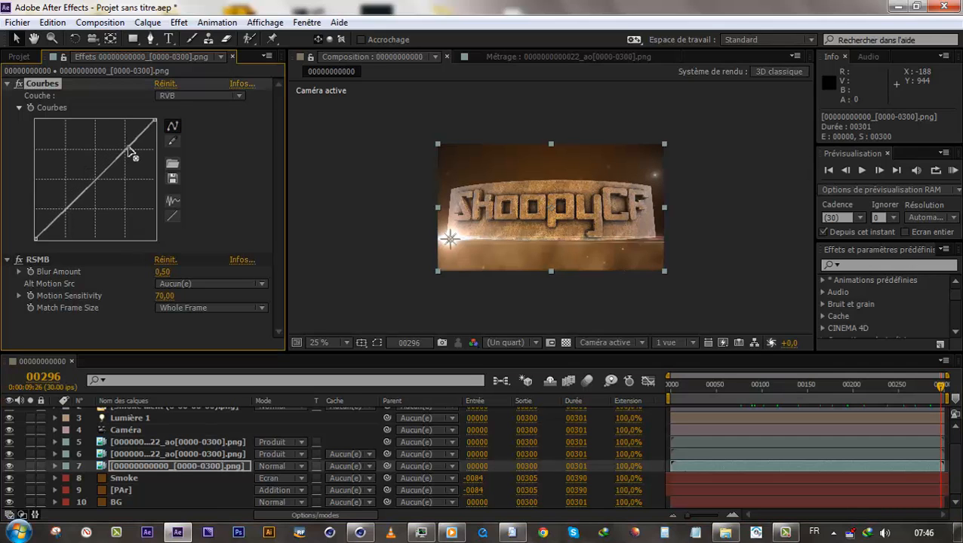
left_click_drag(64, 217, 71, 224)
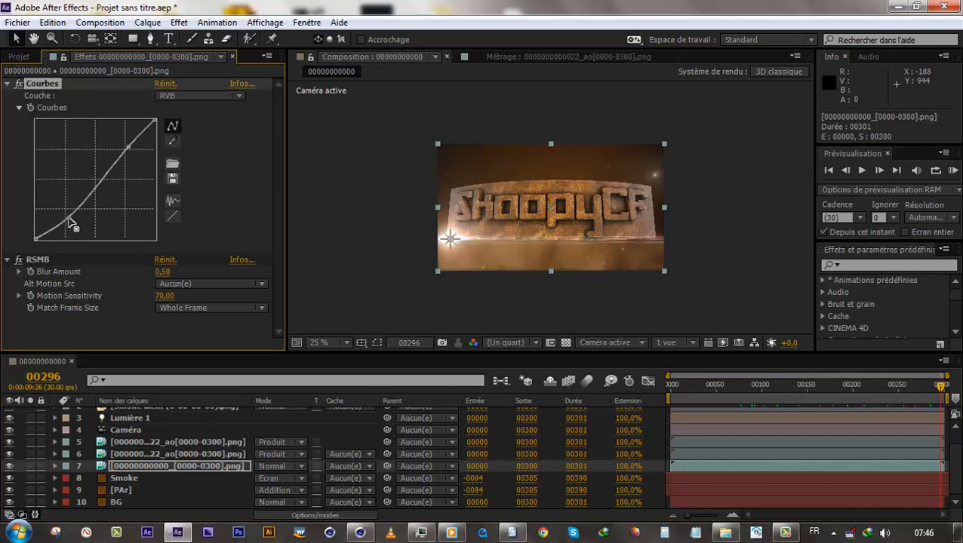
left_click_drag(127, 145, 124, 146)
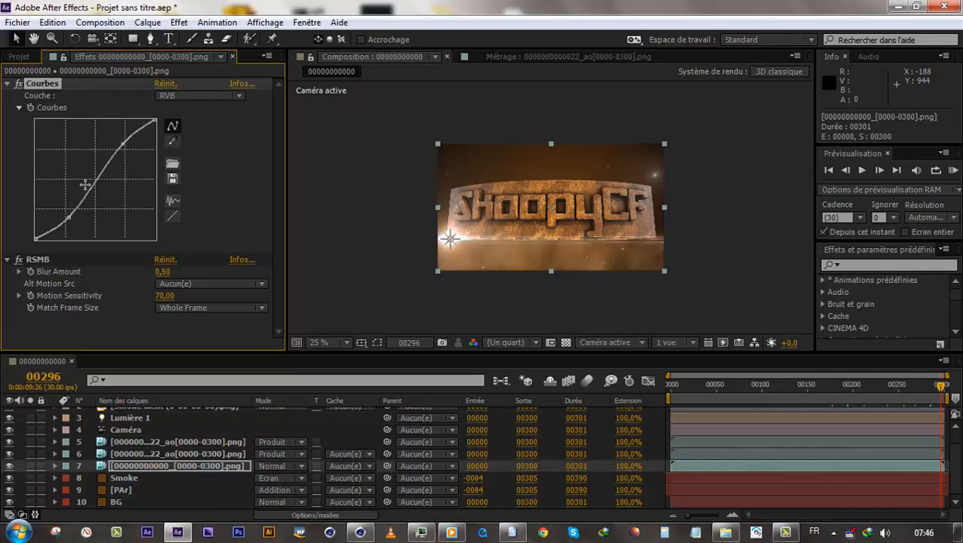
left_click_drag(69, 216, 67, 213)
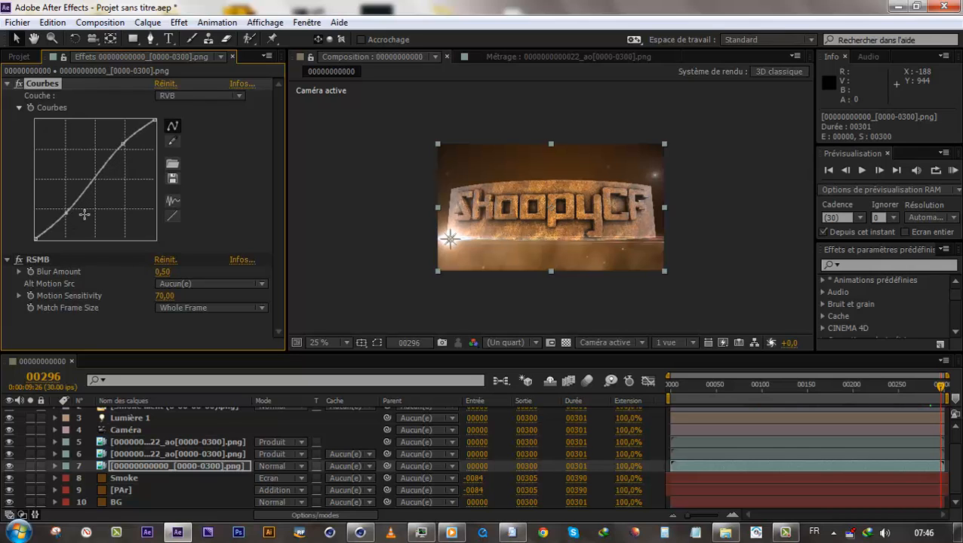
left_click(889, 386)
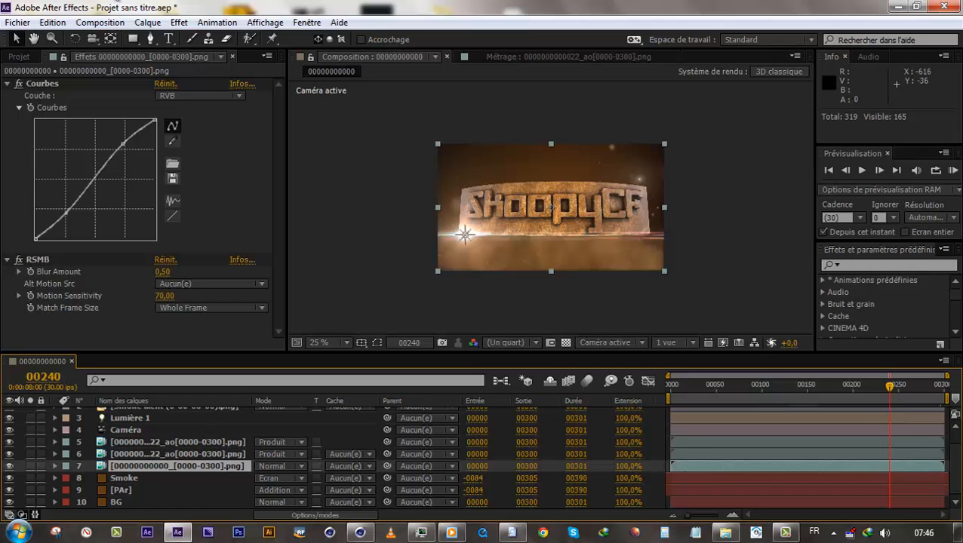
- Set the Optical Flares flicker speed to 97 on the op layer
left_click(16, 56)
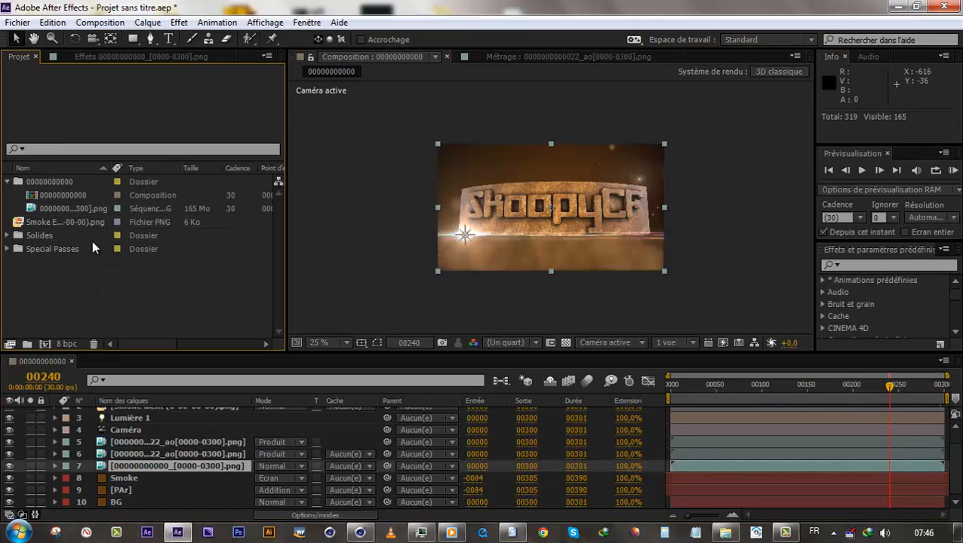
left_click(129, 455)
left_click(131, 490)
scroll(130, 481, "up", 1)
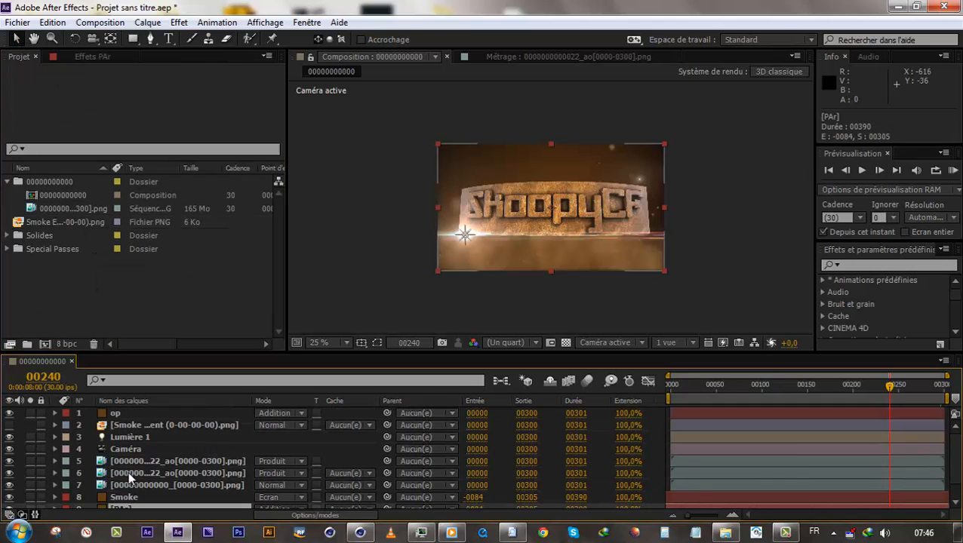
left_click(128, 413)
left_click(93, 56)
scroll(53, 265, "down", 1)
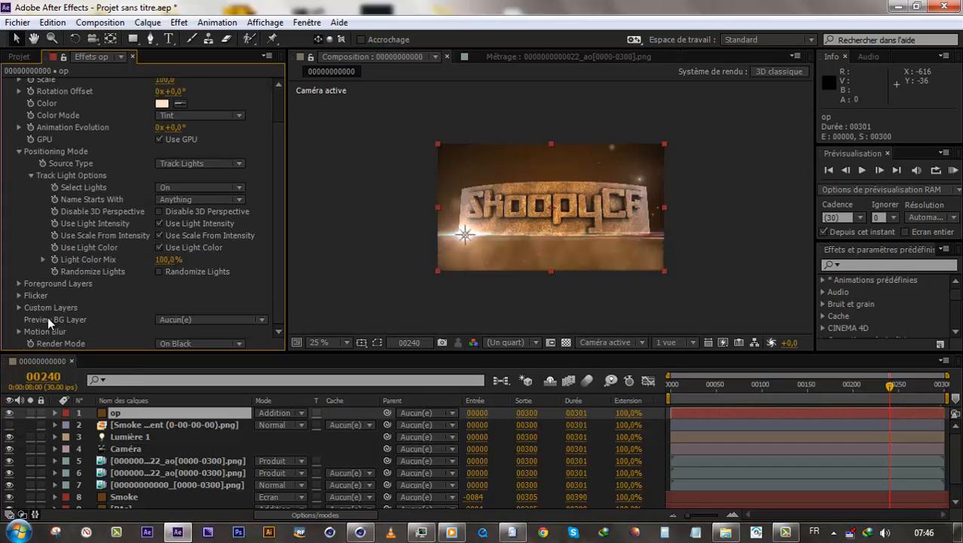
left_click(19, 296)
scroll(19, 303, "down", 1)
left_click_drag(159, 307, 222, 304)
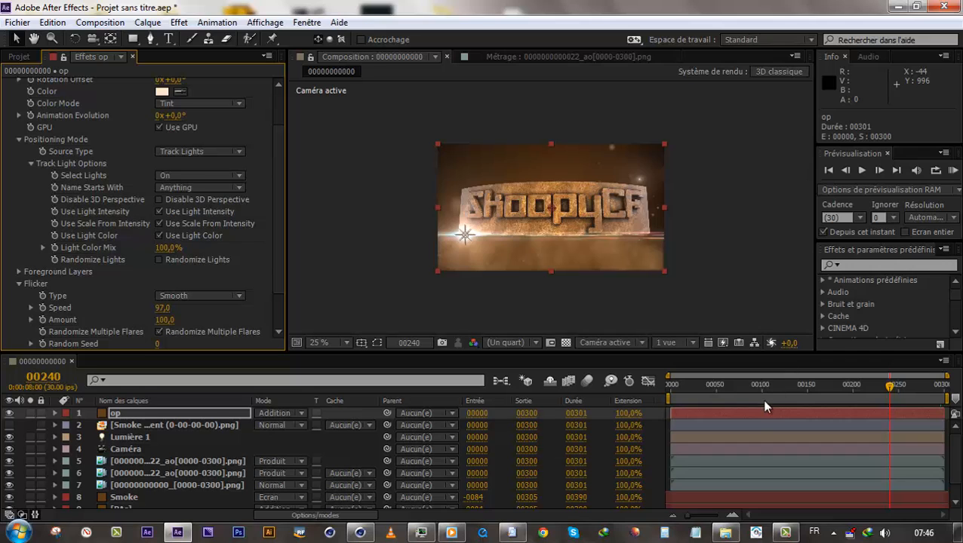
- Solo the op layer and scrub the timeline from around frame 88 to check the flare's flicker
left_click(750, 385)
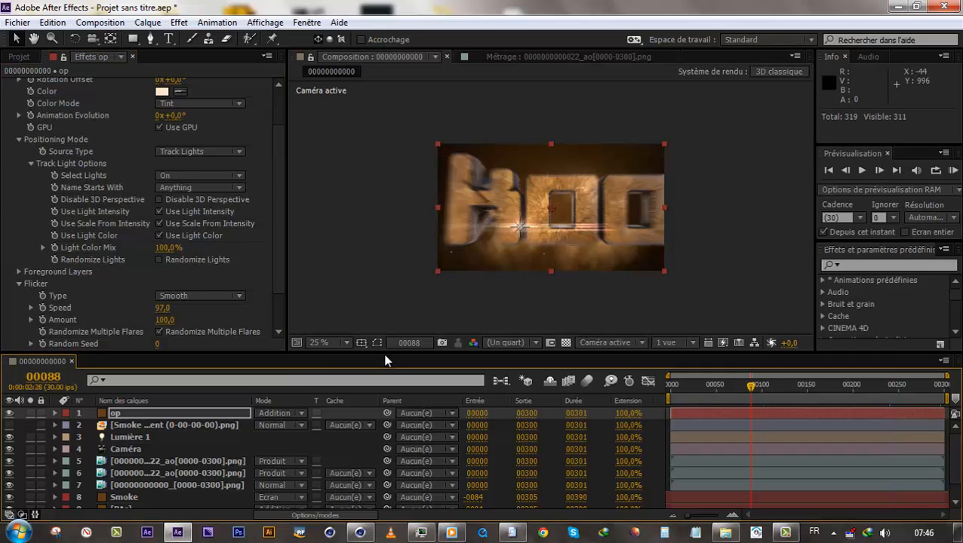
left_click(31, 413)
key("period")
key("period")
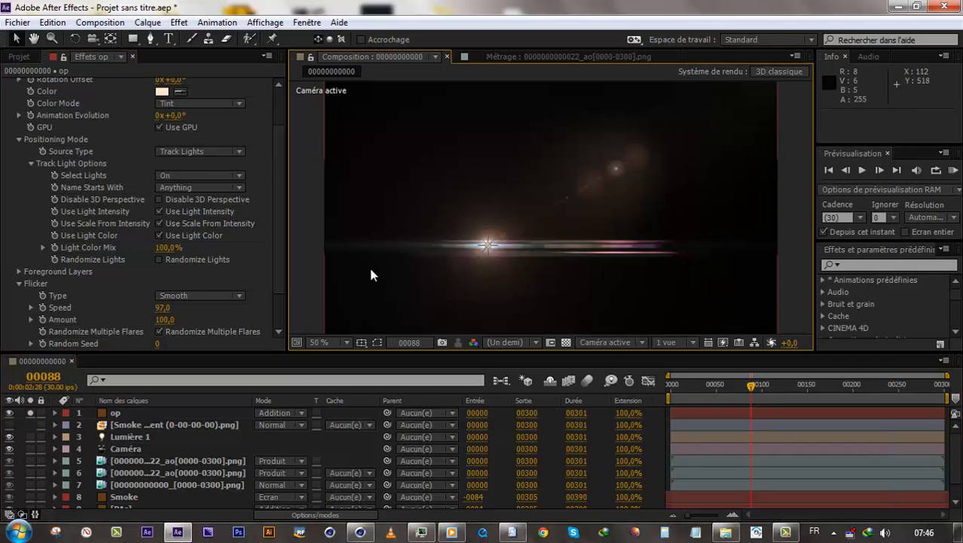
left_click_drag(751, 385, 770, 386)
left_click_drag(700, 396, 757, 387)
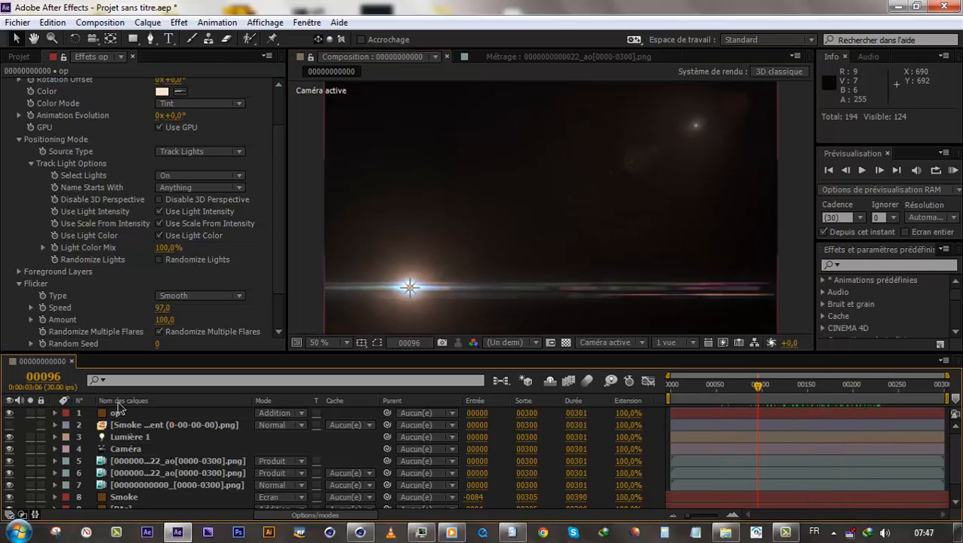
- Try to duplicate the Optical Flares effect on the op layer
left_click(118, 403)
type("op")
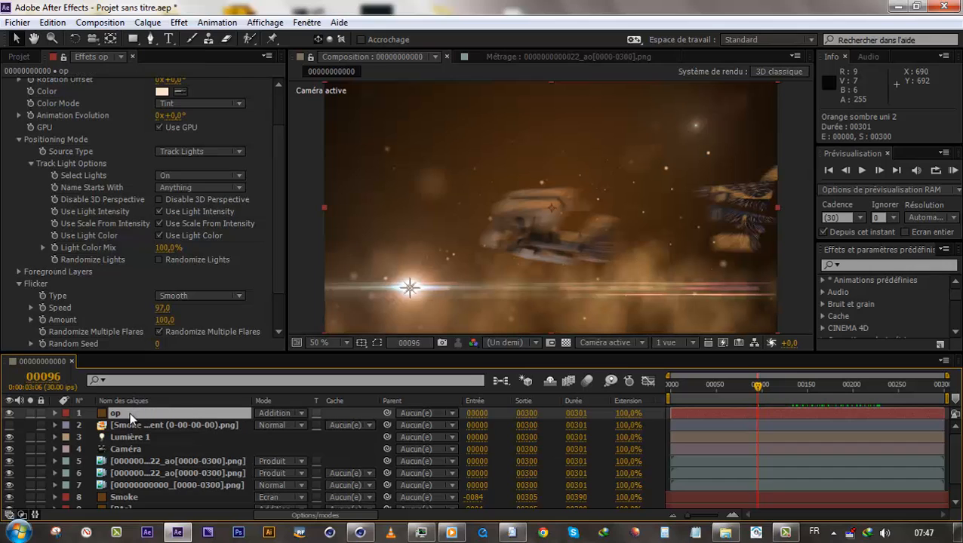
scroll(80, 128, "up", 3)
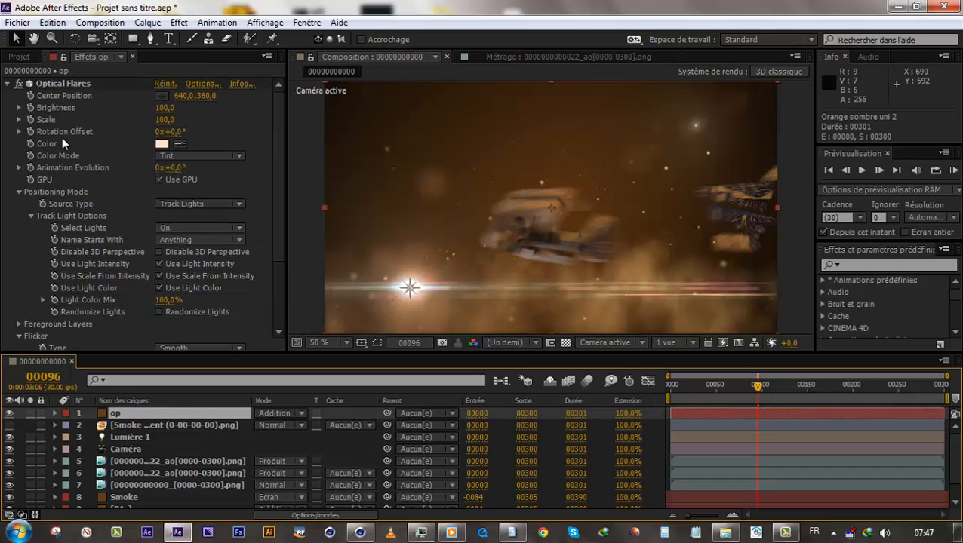
left_click(58, 83)
key("ctrl+d")
scroll(179, 259, "down", 5)
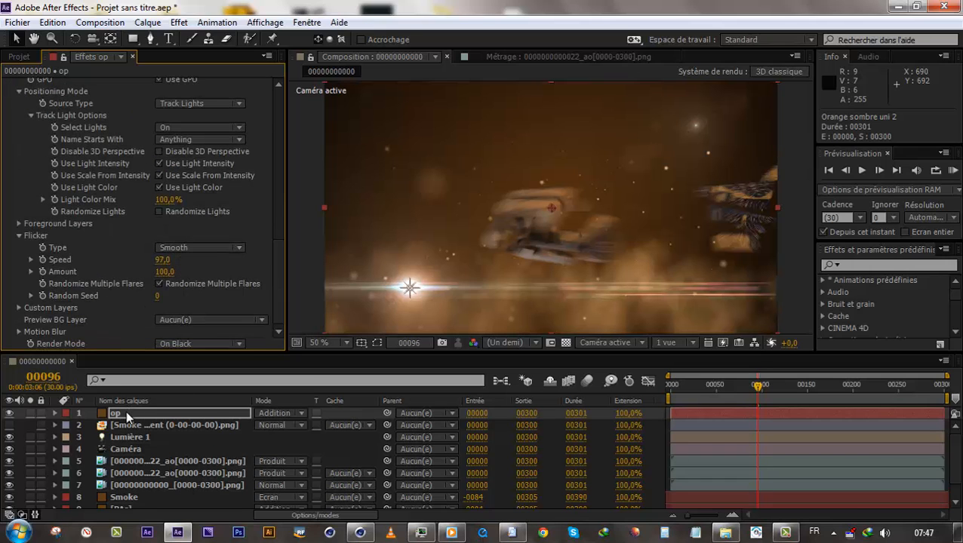
scroll(134, 259, "down", 6)
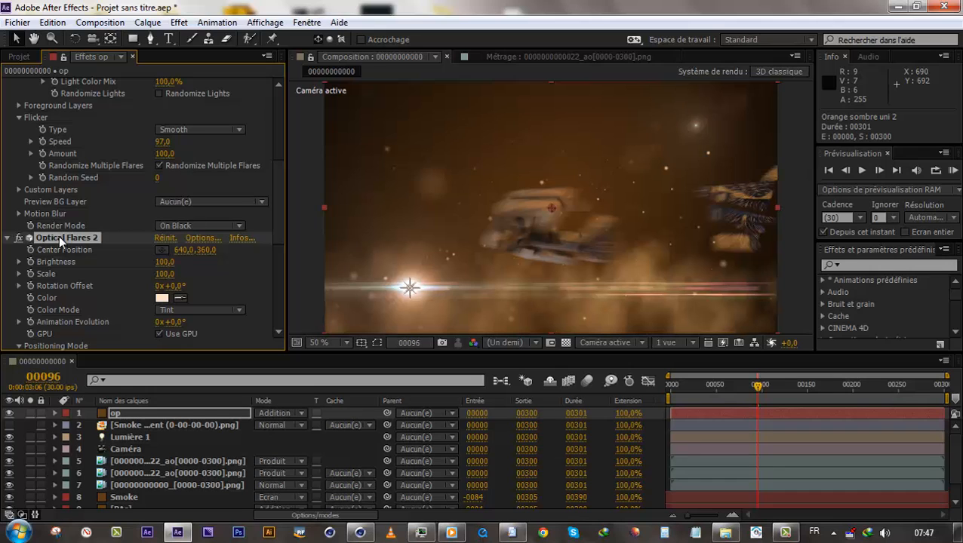
scroll(90, 287, "up", 6)
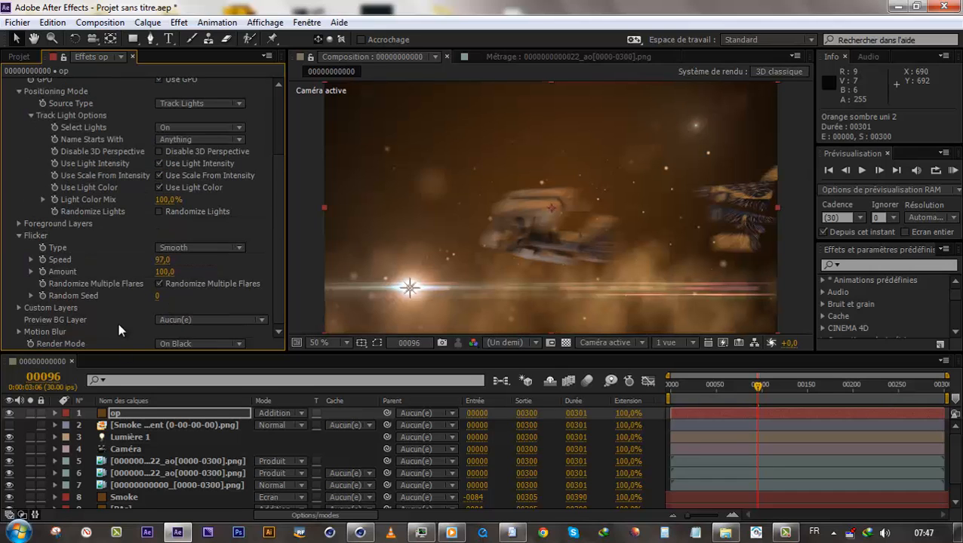
- Duplicate the Lumière 1 light and keep the copy selected
left_click(130, 436)
key("ctrl+d")
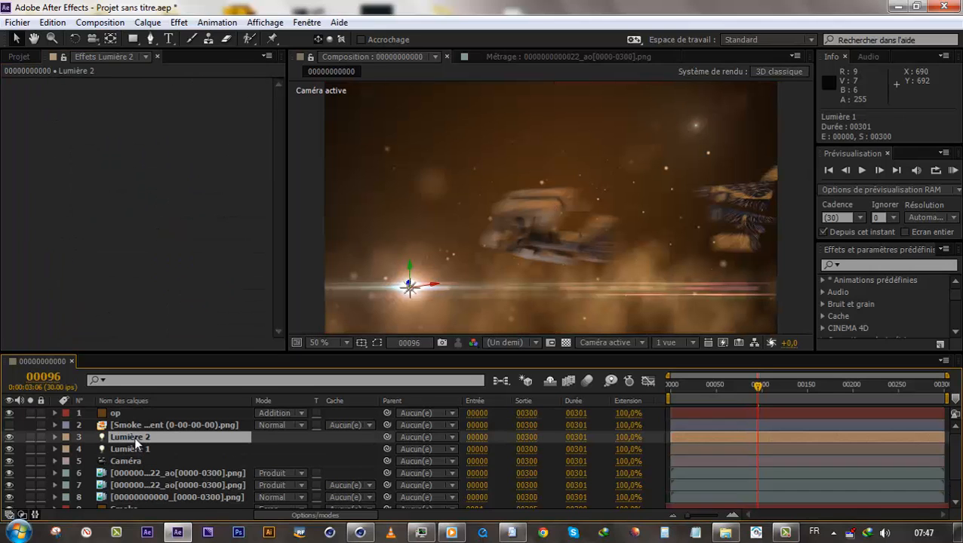
key("Return")
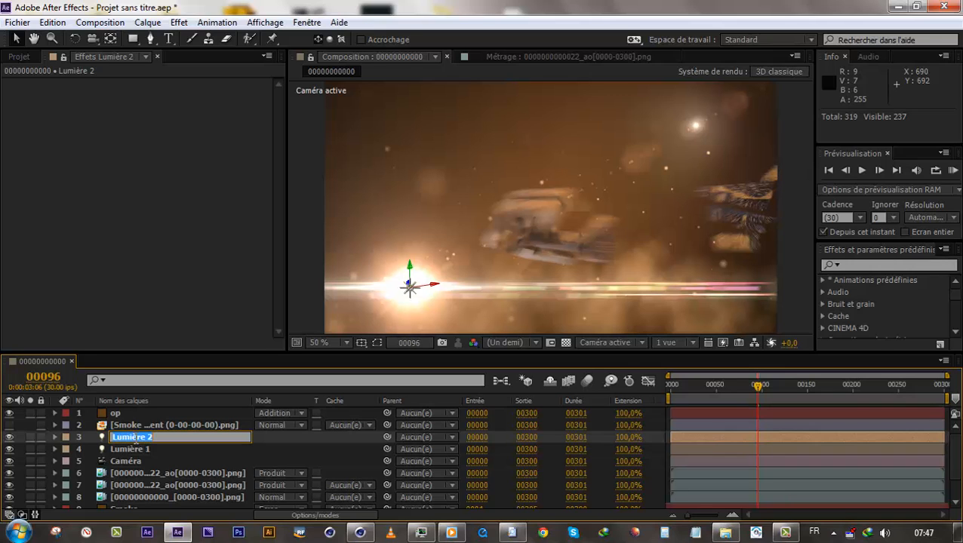
left_click(137, 461)
left_click(139, 438)
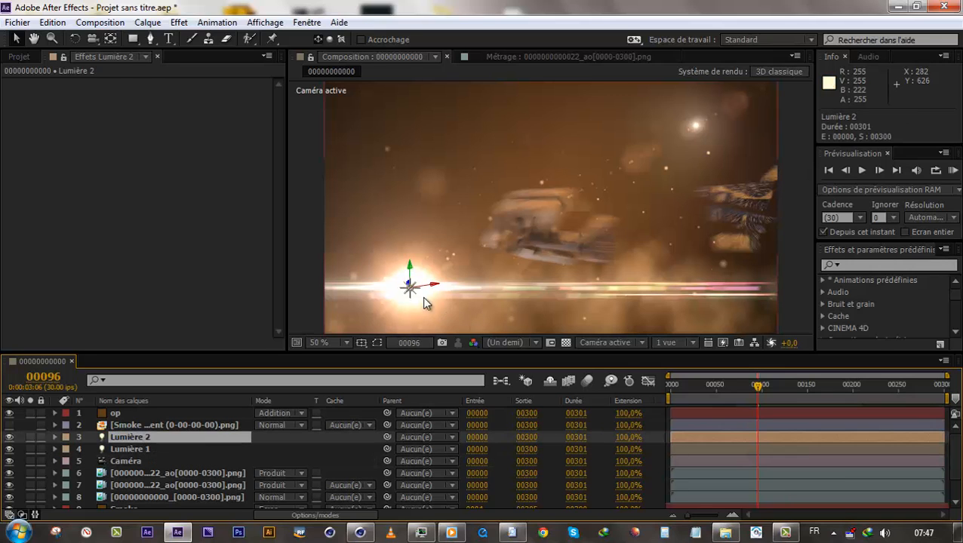
- Move the Lumière 2 light to the upper right of the text, adjusting its position at several frames
mouse_move(427, 285)
left_mouse_down()
mouse_move(688, 247)
mouse_move(687, 213)
left_mouse_up()
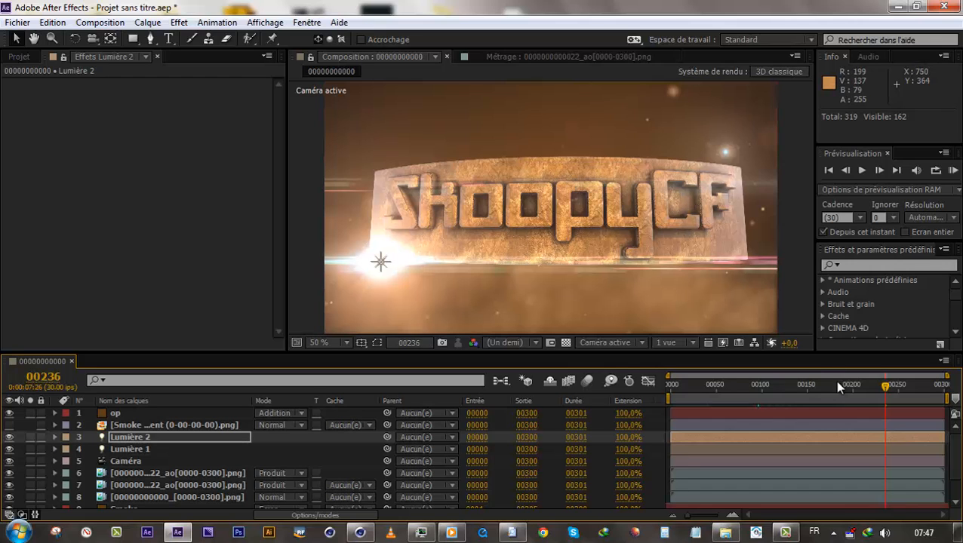
left_click_drag(795, 385, 741, 386)
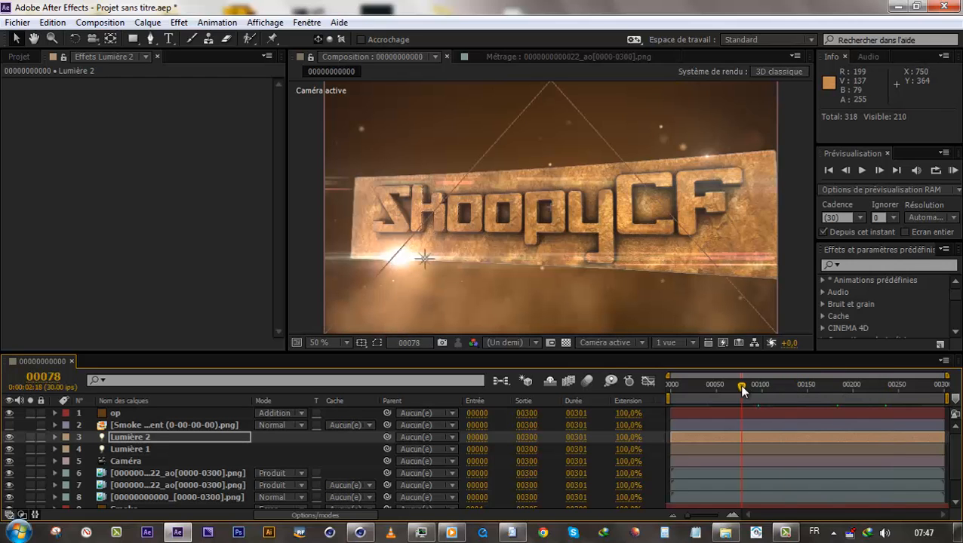
left_click_drag(694, 215, 645, 216)
left_click(876, 391)
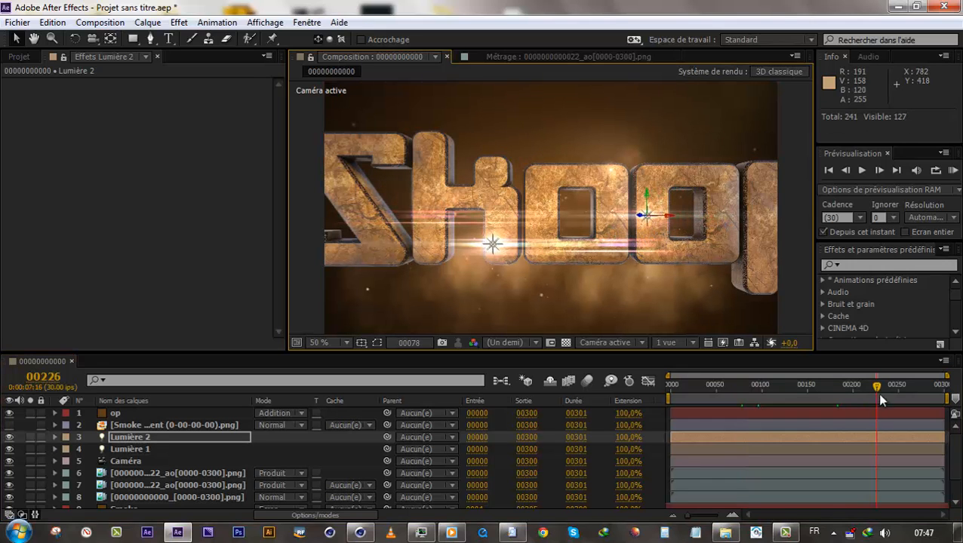
left_click(910, 389)
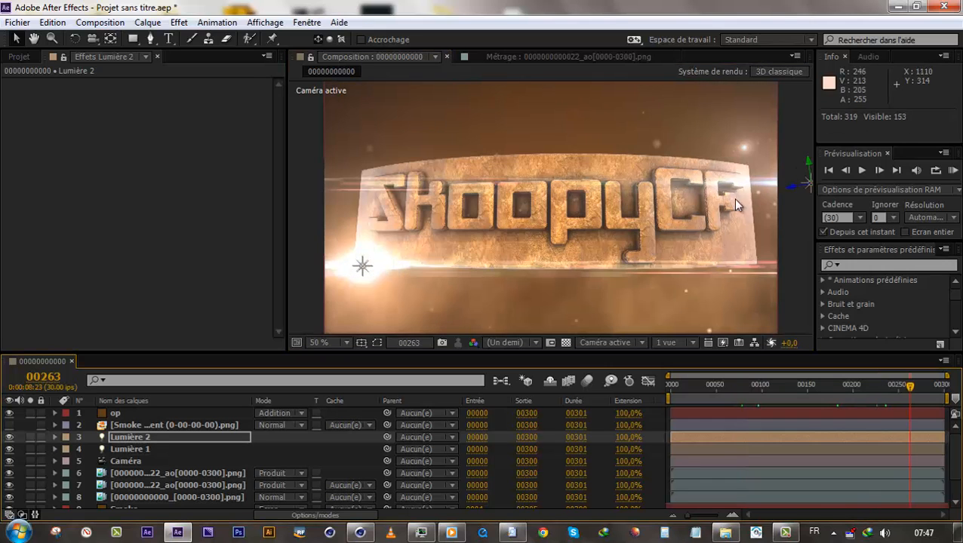
left_click(863, 384)
left_click_drag(787, 194, 731, 134)
- Scrub through the animation up to frame 294 to examine how both flares sit around the text
left_click(724, 386)
left_click(775, 396)
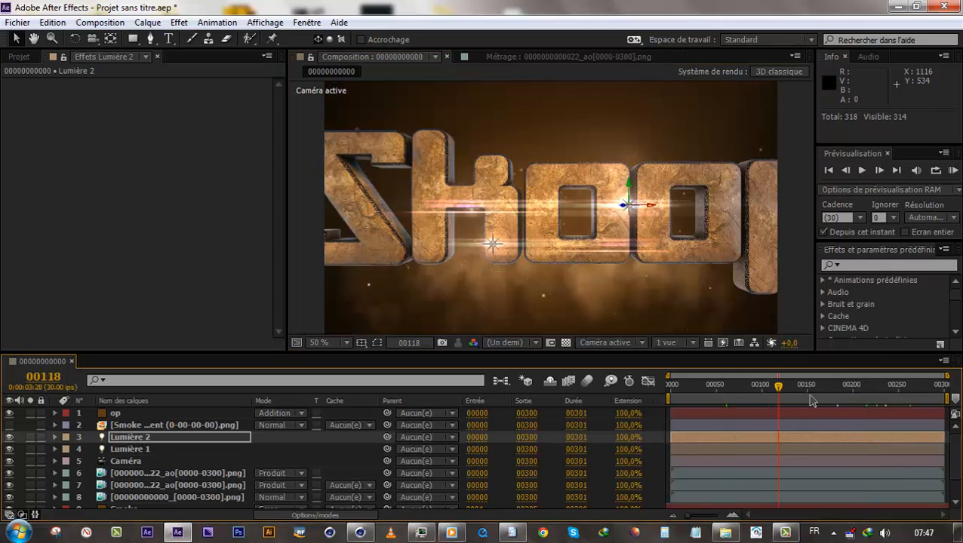
left_click(807, 385)
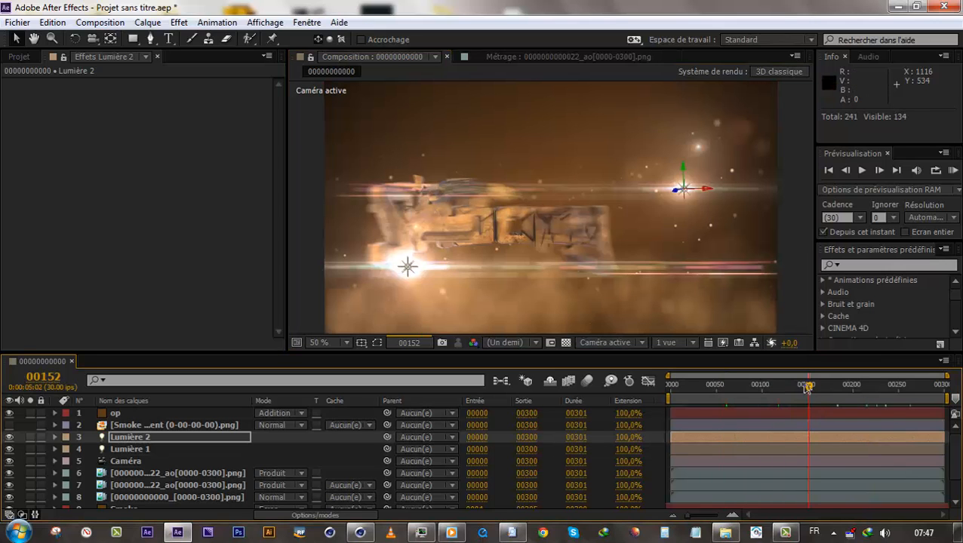
left_click(857, 386)
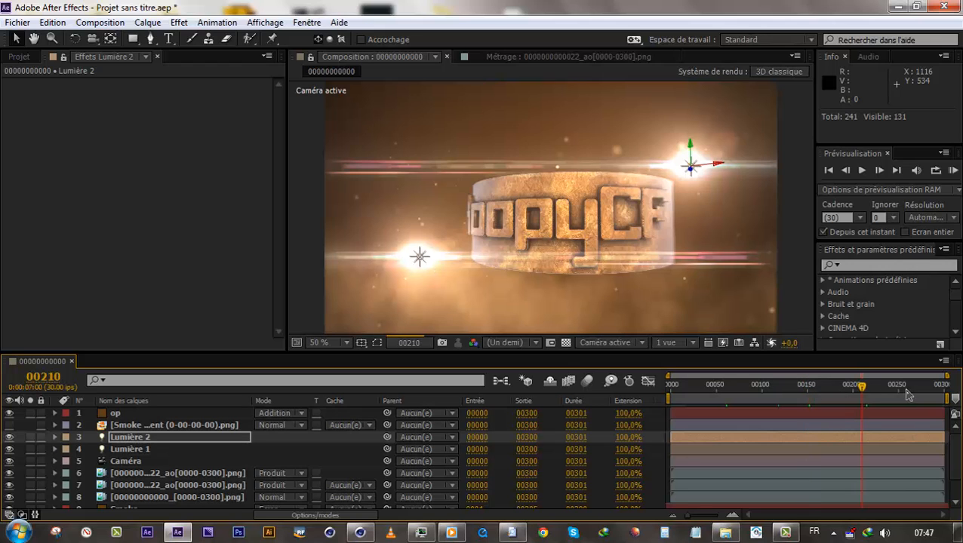
left_click(905, 386)
left_click(916, 397)
left_click(937, 397)
- Nest the main composition inside a new composition
left_click(22, 58)
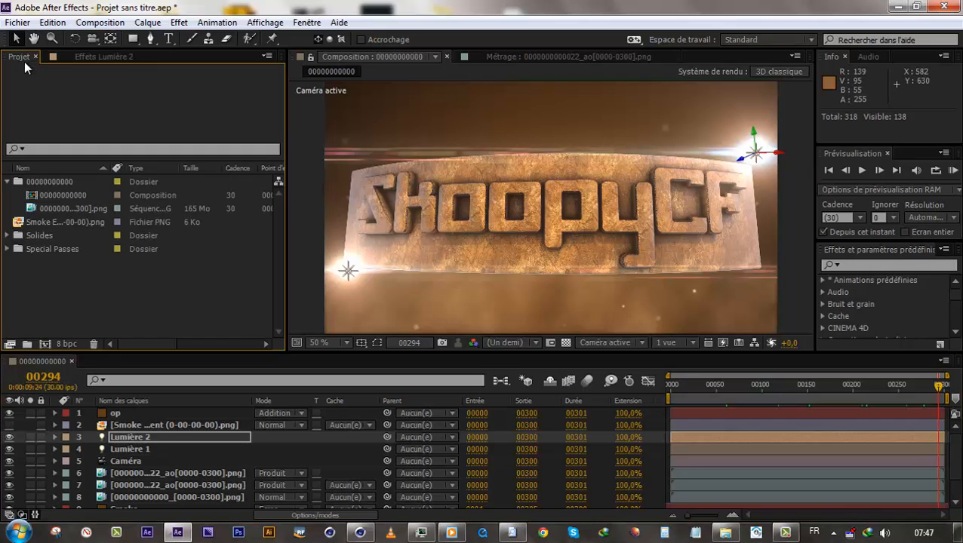
left_click(52, 248)
left_click(70, 193)
key("ctrl+d")
left_click_drag(70, 193, 47, 340)
- Apply the Magic Bullet Mojo effect to the nested composition layer
key("F3")
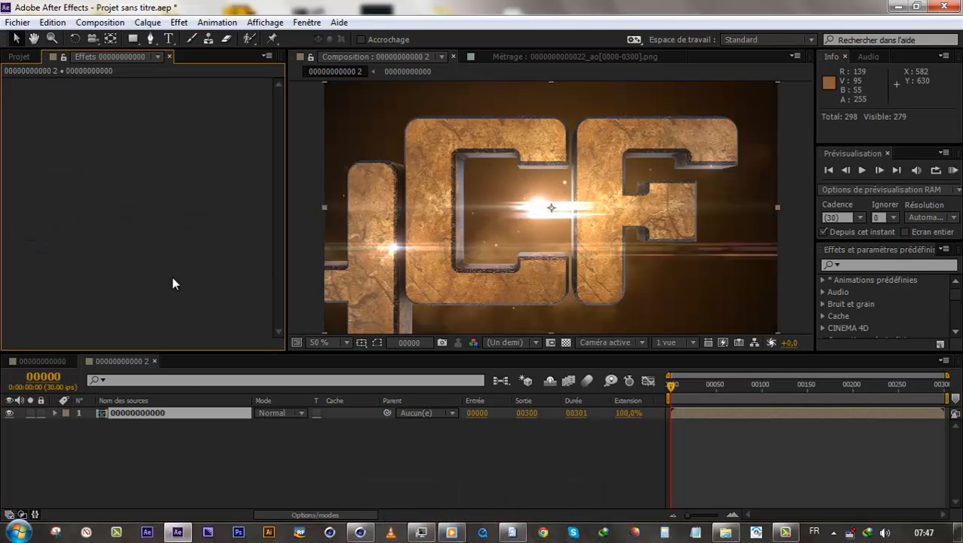
key("Delete")
right_click(158, 83)
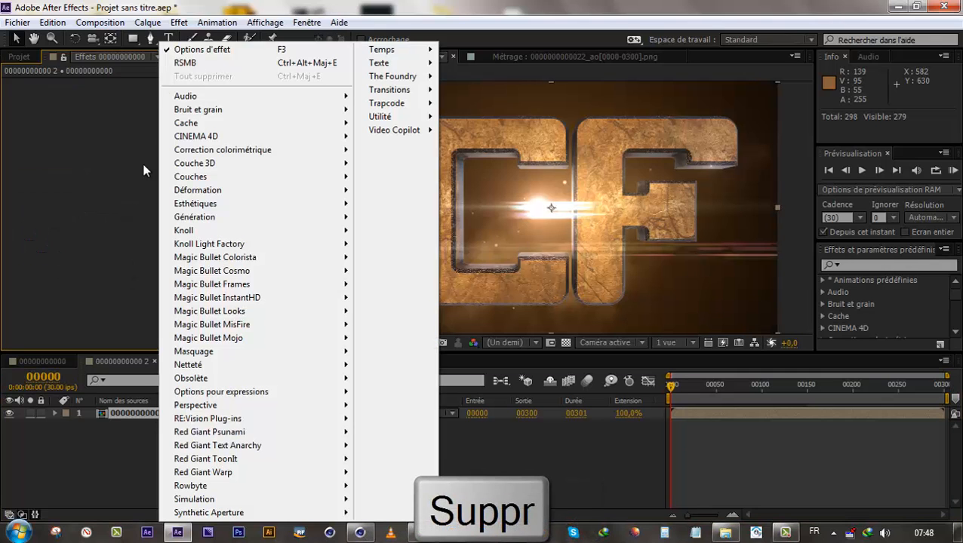
mouse_move(344, 338)
key("ctrl+d")
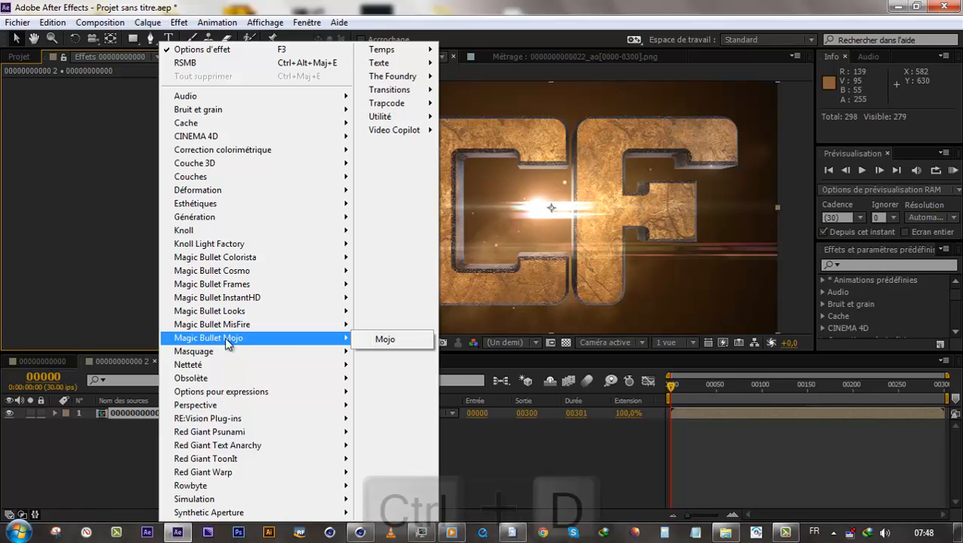
left_click(384, 340)
key("Return")
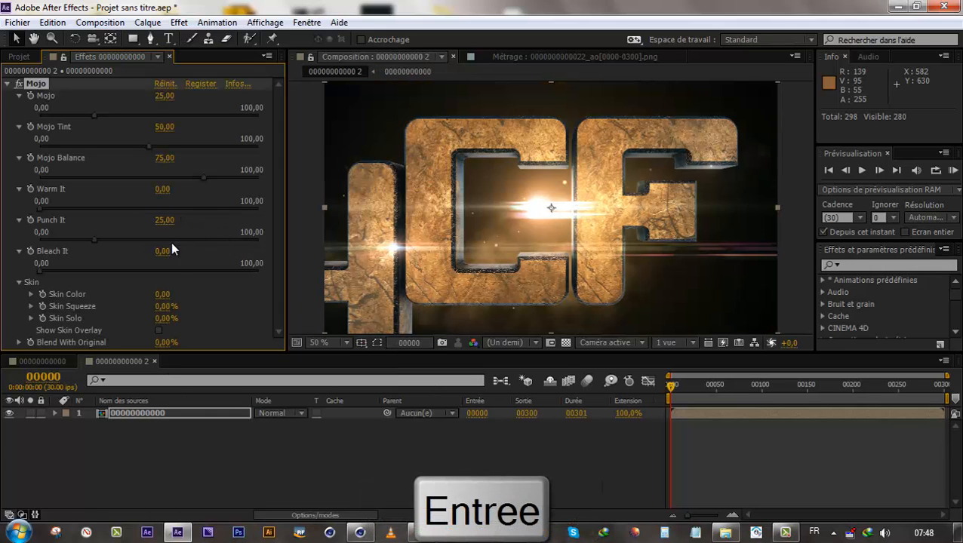
- Go to frame 41 and compare the picture with the Mojo effect off and on
key("space")
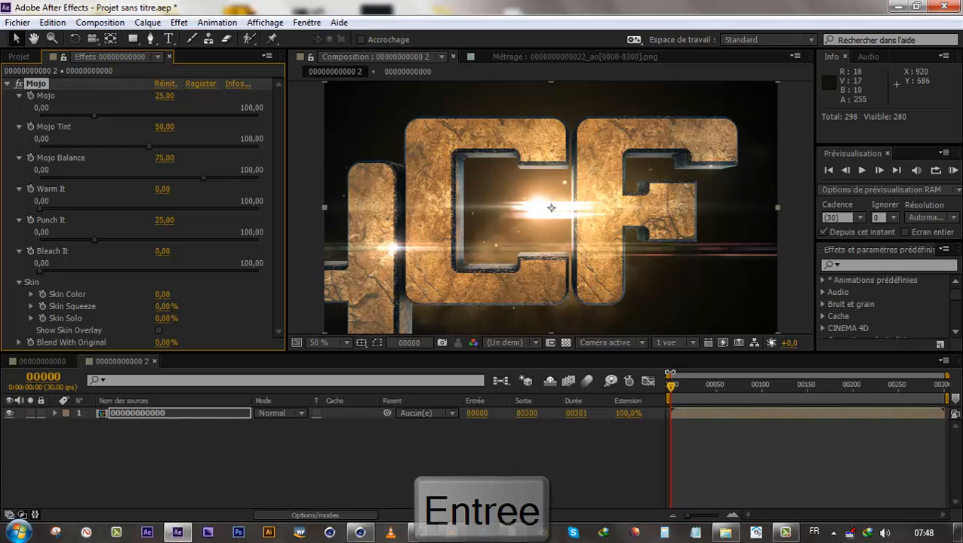
left_click(19, 84)
left_click(19, 84)
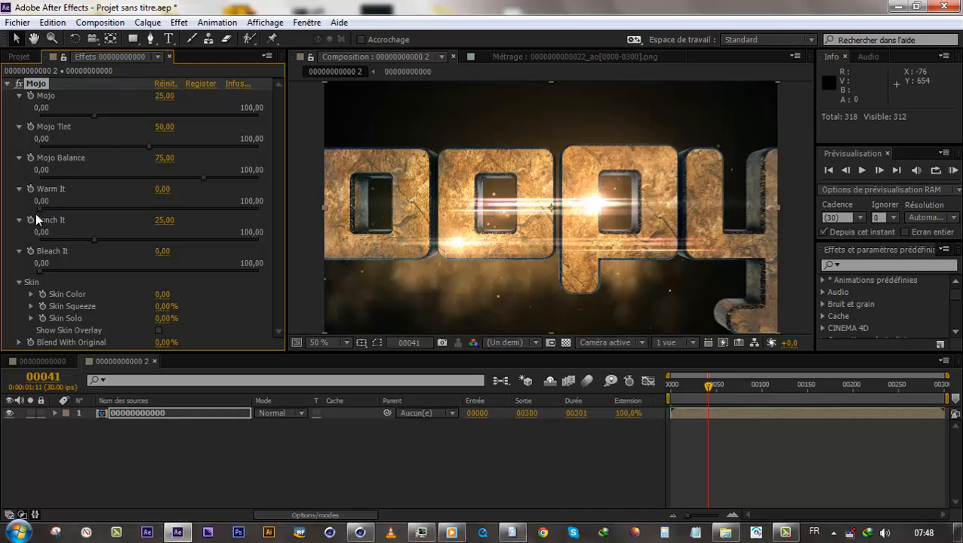
- Set Mojo Balance to 59.87, Bleach It to 33.66 and Punch It to 68.28 in the Mojo effect
left_click_drag(164, 188, 102, 215)
left_click_drag(200, 176, 156, 190)
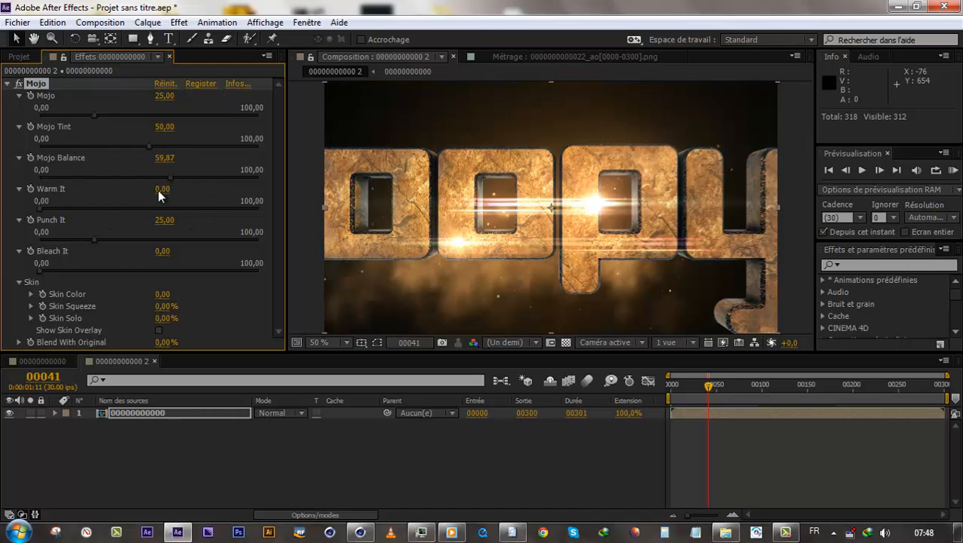
left_click_drag(43, 271, 116, 274)
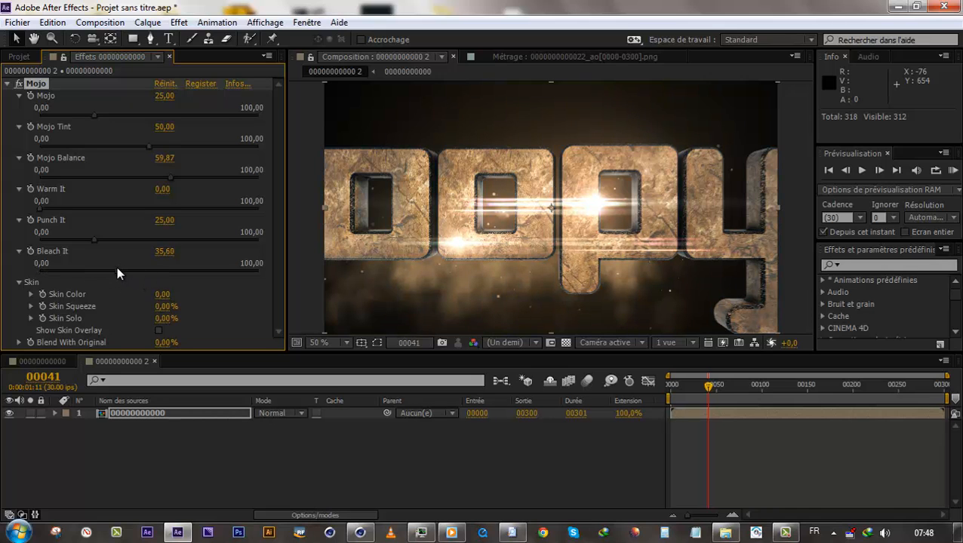
left_click_drag(96, 238, 191, 240)
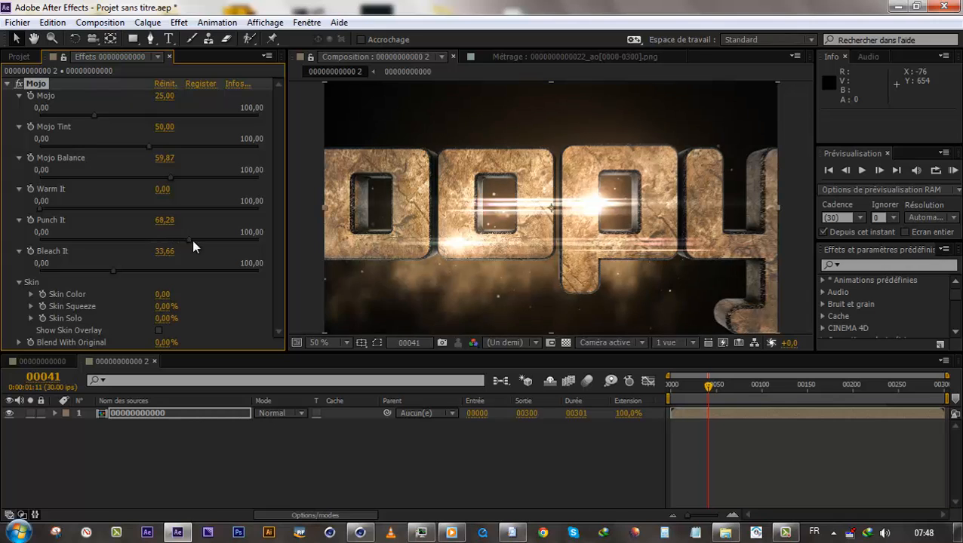
- Set Mojo to 82.20, Mojo Tint to 0, Mojo Balance to 96.12, Warm It to 0 and Punch It to 70.23
left_click_drag(94, 114, 219, 124)
left_click_drag(152, 147, 25, 156)
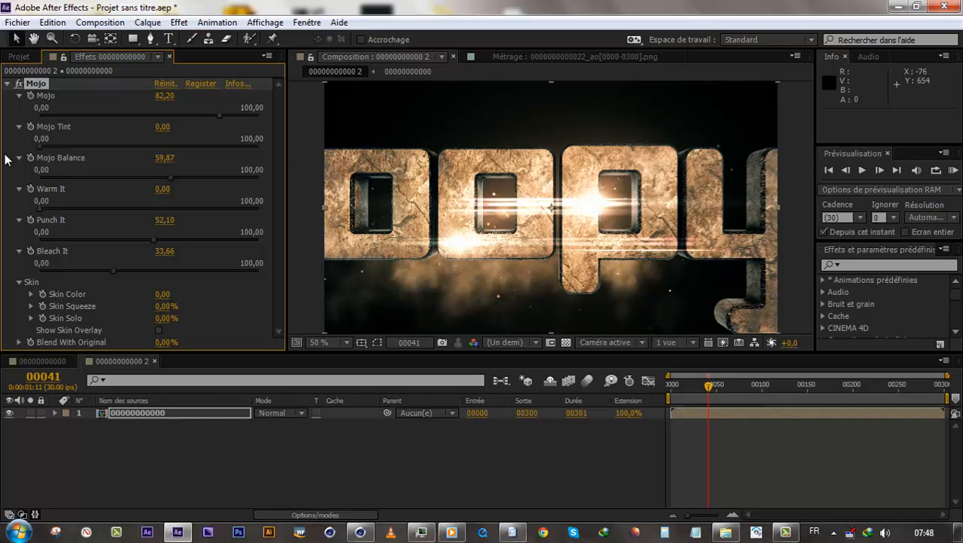
left_click_drag(172, 174, 39, 170)
left_click_drag(109, 178, 146, 178)
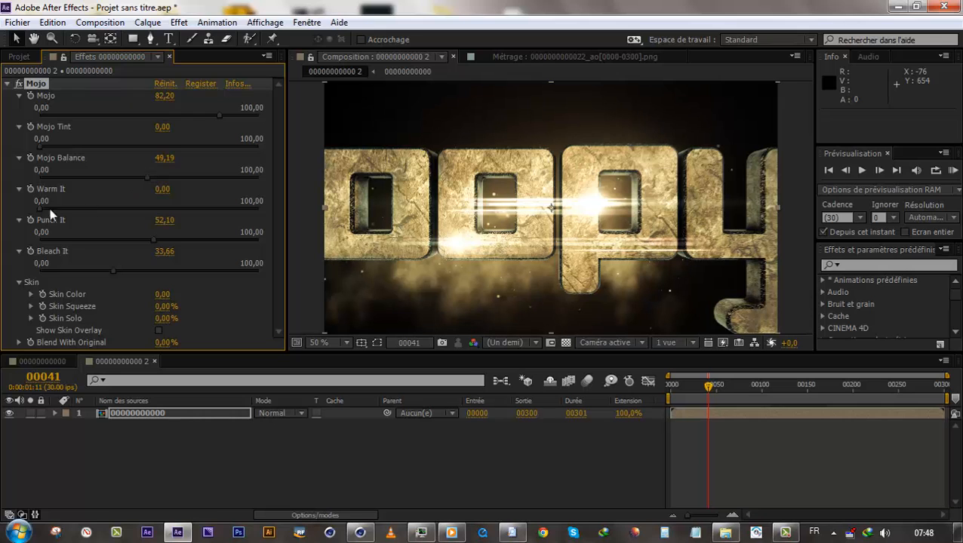
left_click_drag(149, 238, 248, 240)
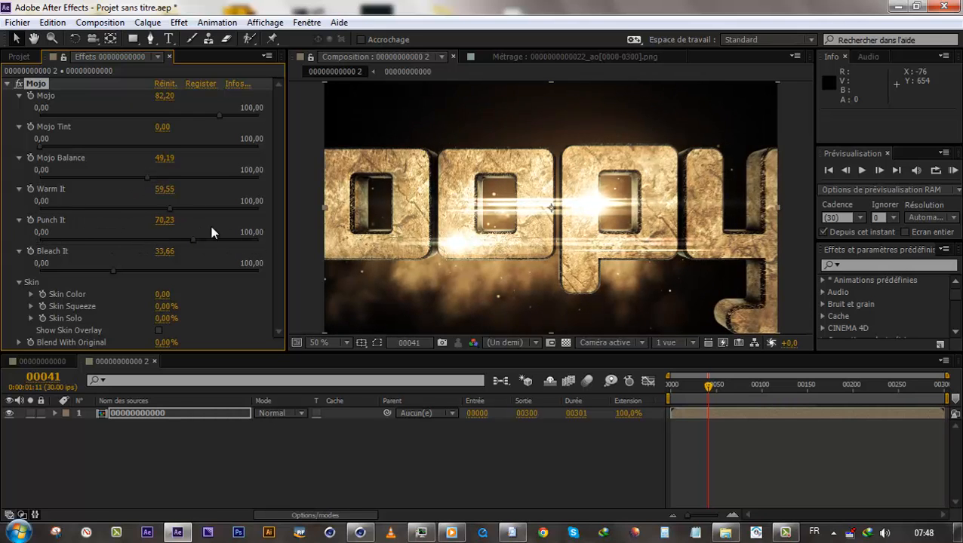
left_click_drag(146, 178, 250, 192)
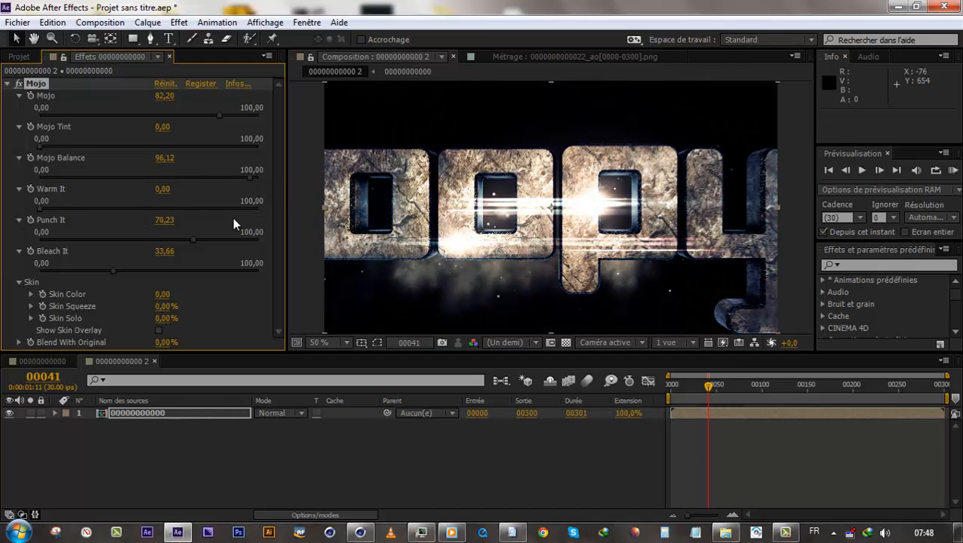
- Refine Mojo with Punch It at 28.48, Bleach It at 28.80, Mojo Balance at 76.05 and Mojo at 69.58, leaving its settings collapsed
left_click(102, 239)
left_click(112, 270)
left_click_drag(250, 178, 210, 178)
left_click(191, 115)
left_click(6, 83)
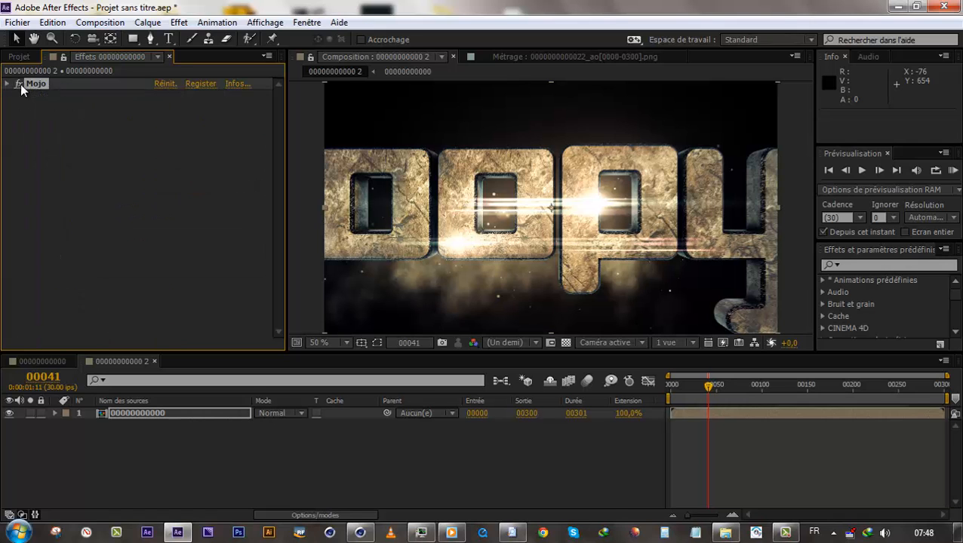
- Disable the Mojo effect and add a Courbes color correction effect to the nested layer
left_click(19, 83)
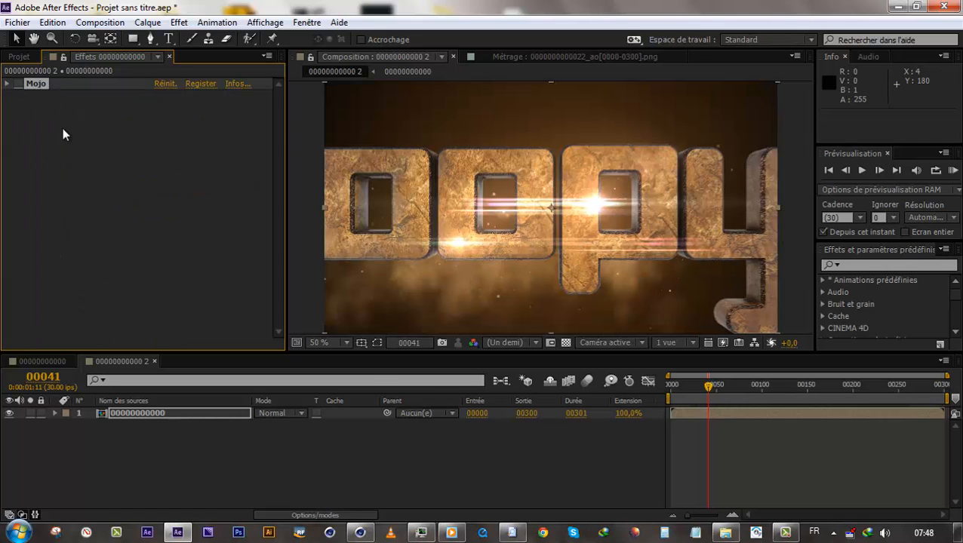
right_click(129, 174)
mouse_move(188, 150)
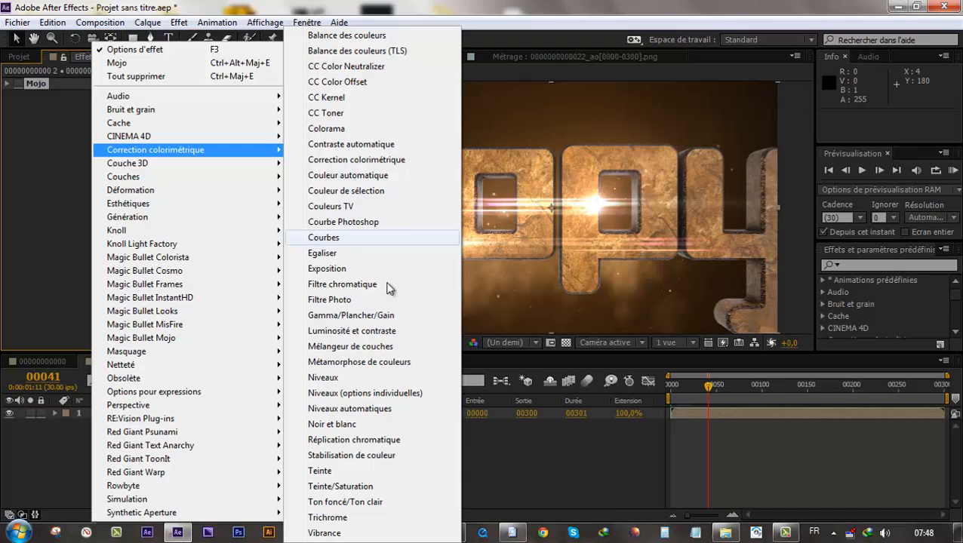
left_click(339, 240)
- Raise the middle of the Bleu channel's curve slightly in the Courbes effect
left_click(200, 108)
left_click(195, 137)
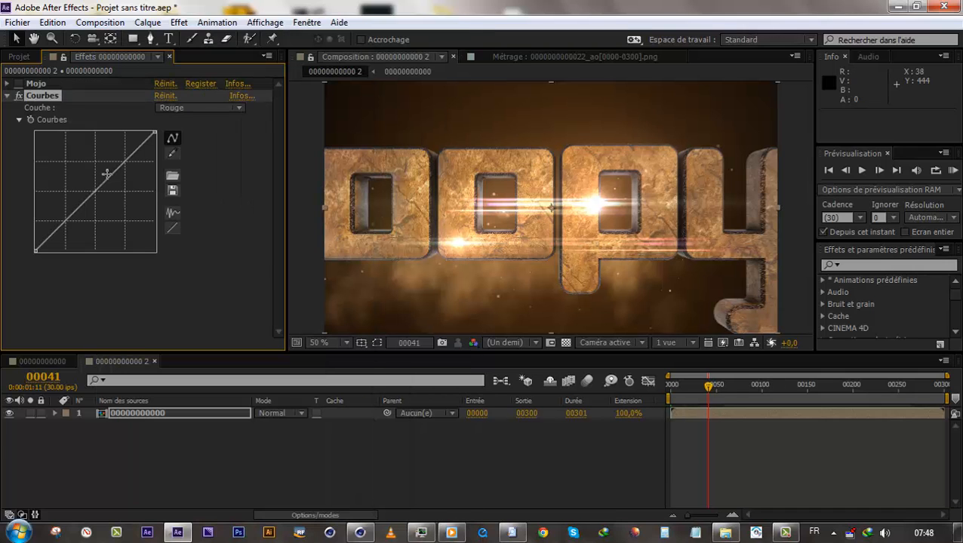
mouse_move(95, 195)
left_mouse_down()
mouse_move(105, 208)
mouse_move(88, 189)
left_mouse_up()
left_click(200, 108)
left_click(200, 178)
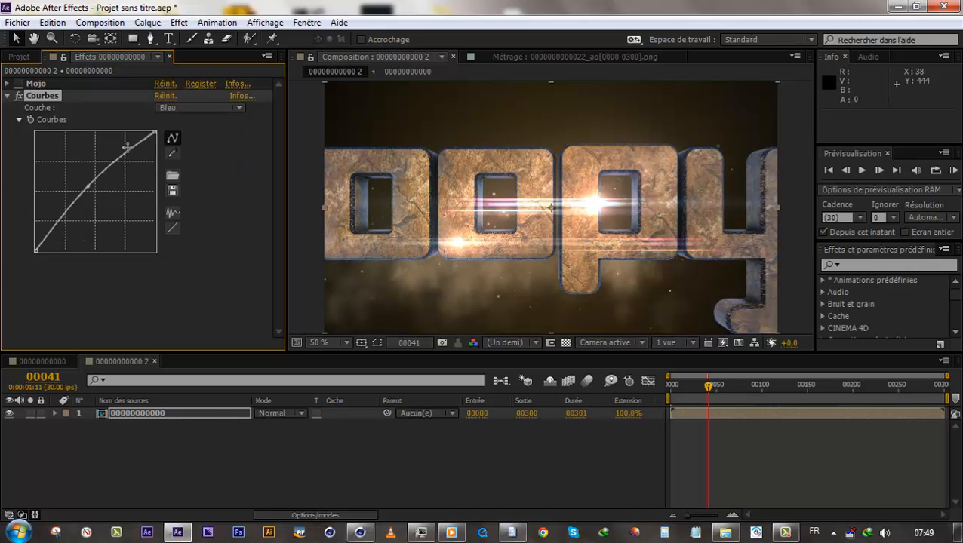
- Add a Teinte effect, place it before Courbes and set its Facteur to 50%
right_click(147, 283)
mouse_move(278, 151)
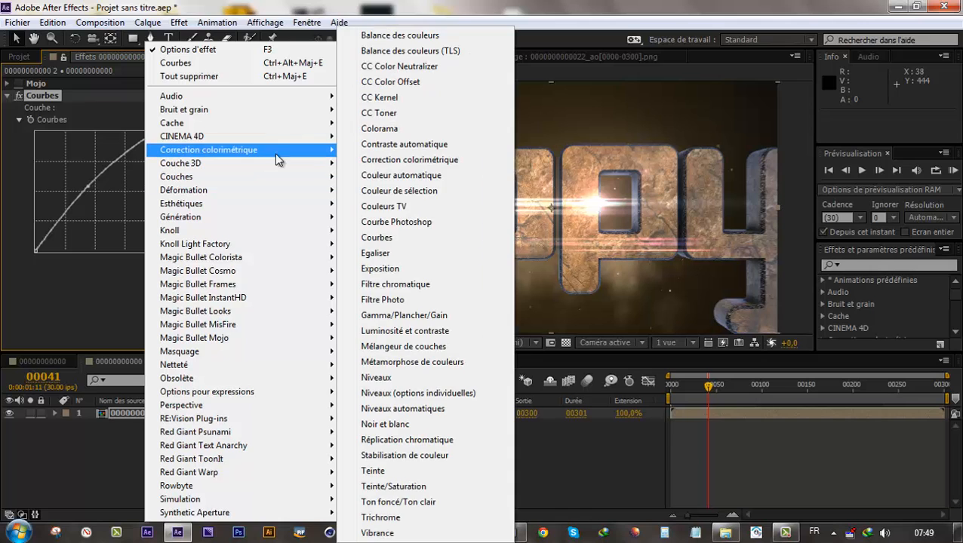
left_click(385, 471)
left_click_drag(28, 277, 62, 95)
left_click(164, 134)
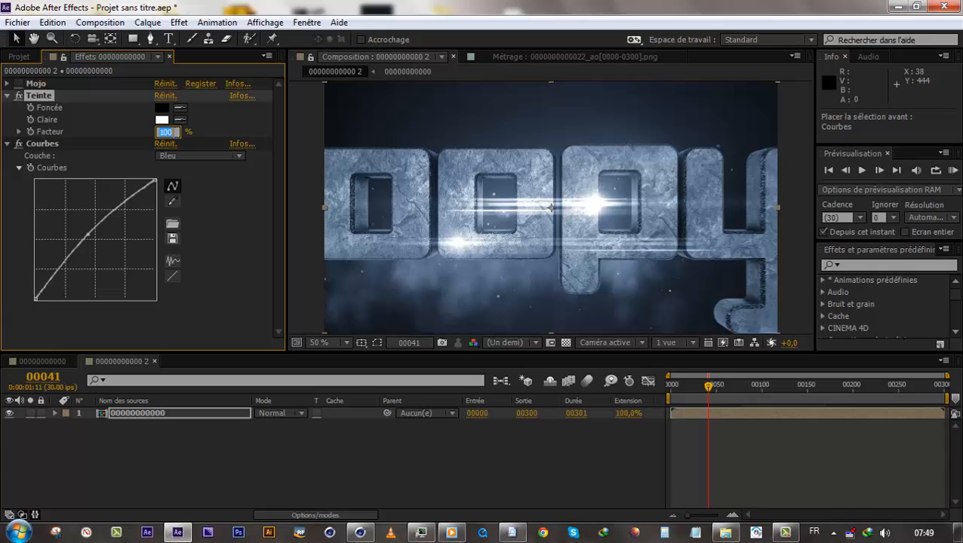
left_click(249, 229)
- Switch the Courbes effect to the RVB channel and re-enable the Mojo effect with its settings expanded
left_click(181, 157)
left_click(190, 171)
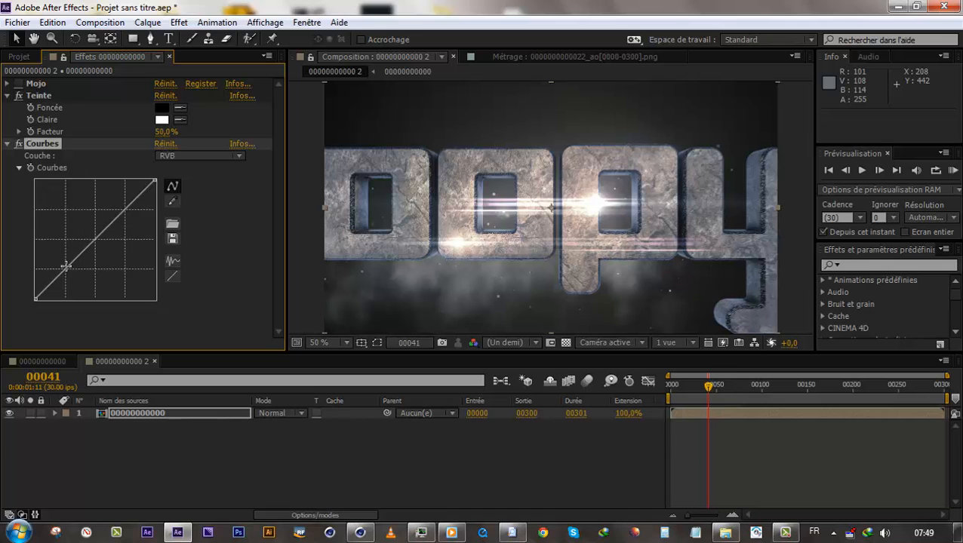
left_click(20, 84)
left_click(8, 83)
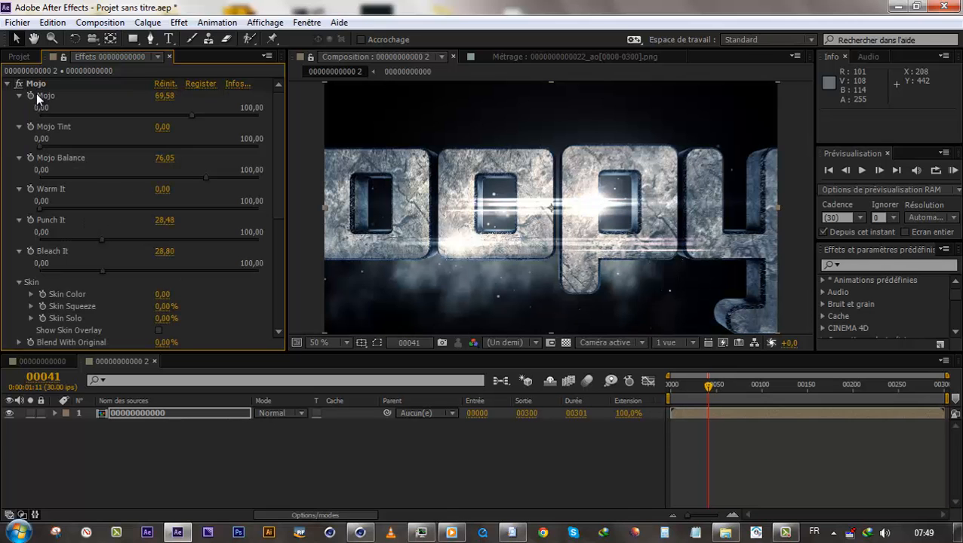
- Collapse all three effects and move Mojo after Courbes in the effect order
left_click(8, 84)
left_click(7, 96)
left_click(7, 108)
left_click_drag(36, 84, 14, 119)
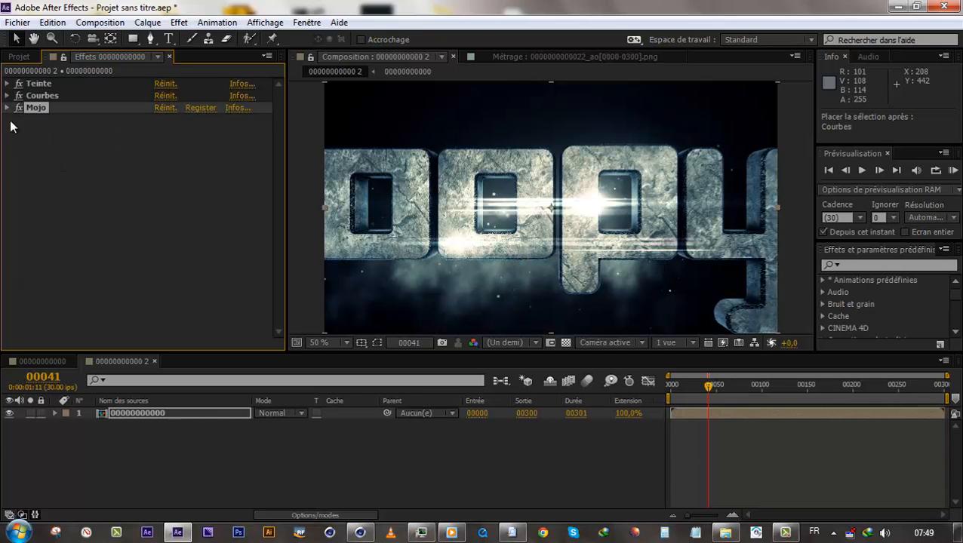
- Set Mojo's Punch It to 13.27, Mojo Balance to 72.49, Mojo to 100 and Mojo Tint to 0
left_click(8, 108)
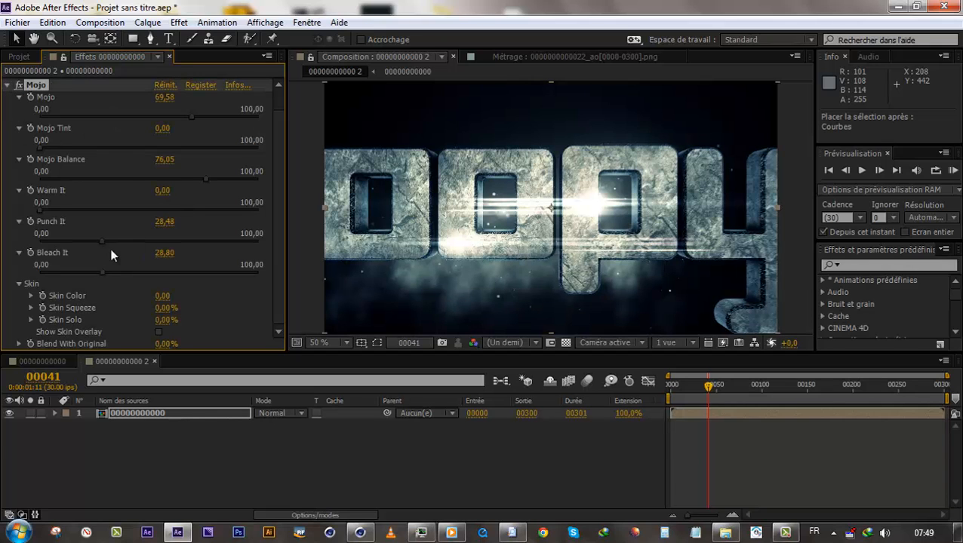
left_click_drag(99, 240, 70, 239)
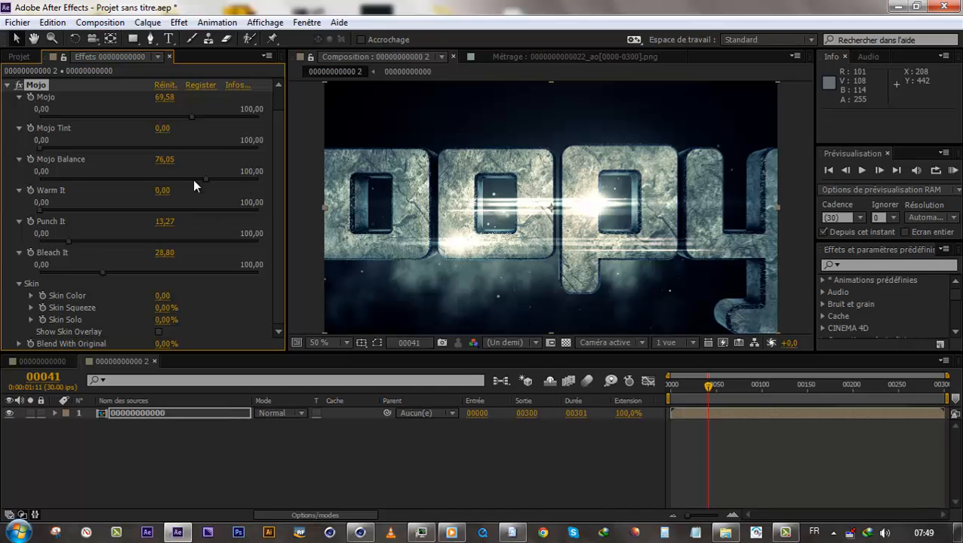
mouse_move(205, 179)
left_mouse_down()
mouse_move(218, 178)
mouse_move(186, 172)
mouse_move(195, 172)
left_mouse_up()
left_click_drag(156, 118, 218, 126)
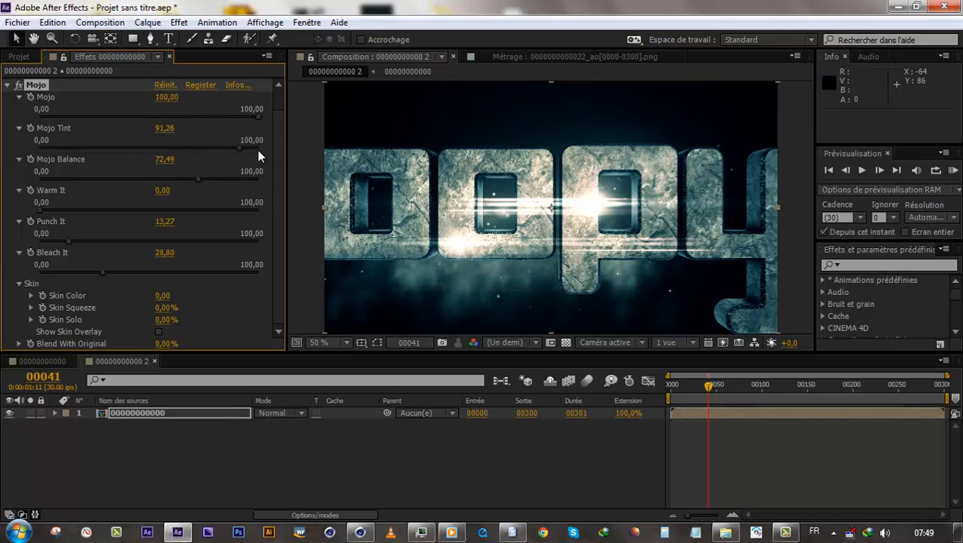
left_click_drag(162, 127, 124, 153)
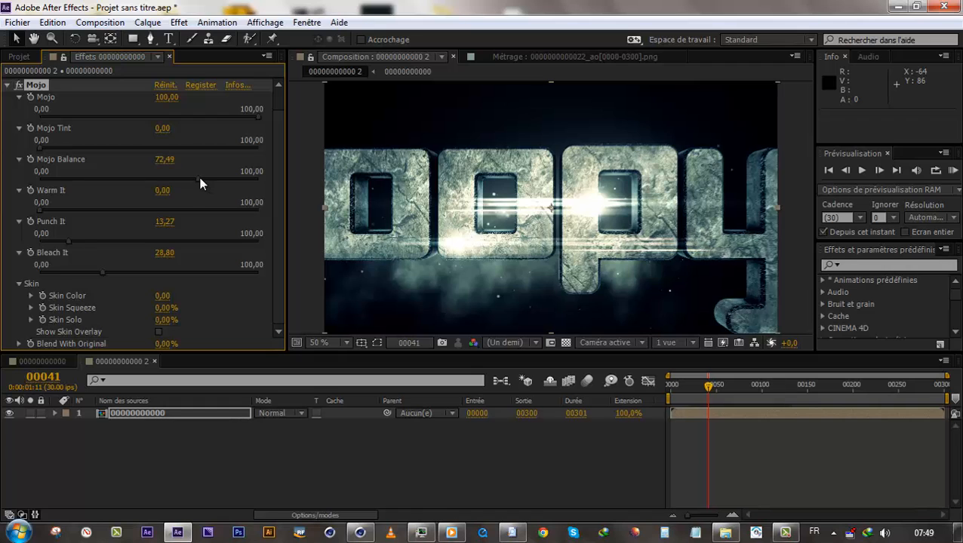
- Set Mojo Balance to 79.61 and Punch It to 73.14
left_click_drag(200, 182, 306, 183)
left_click_drag(219, 183, 211, 204)
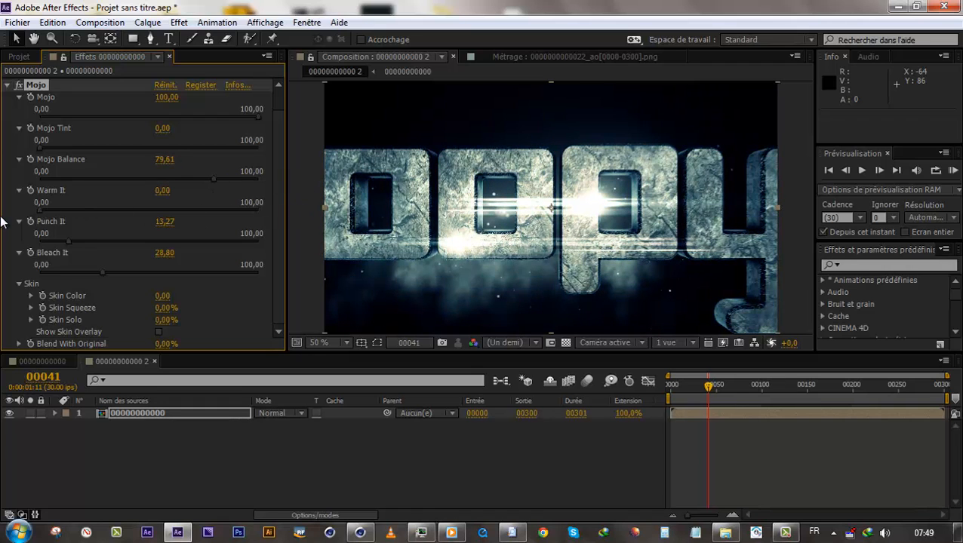
left_click_drag(69, 240, 200, 236)
- Scrub to frame 300 and compare the graded image with the reference intro video in the media player
left_click(766, 385)
left_click(836, 390)
left_click_drag(894, 400, 945, 397)
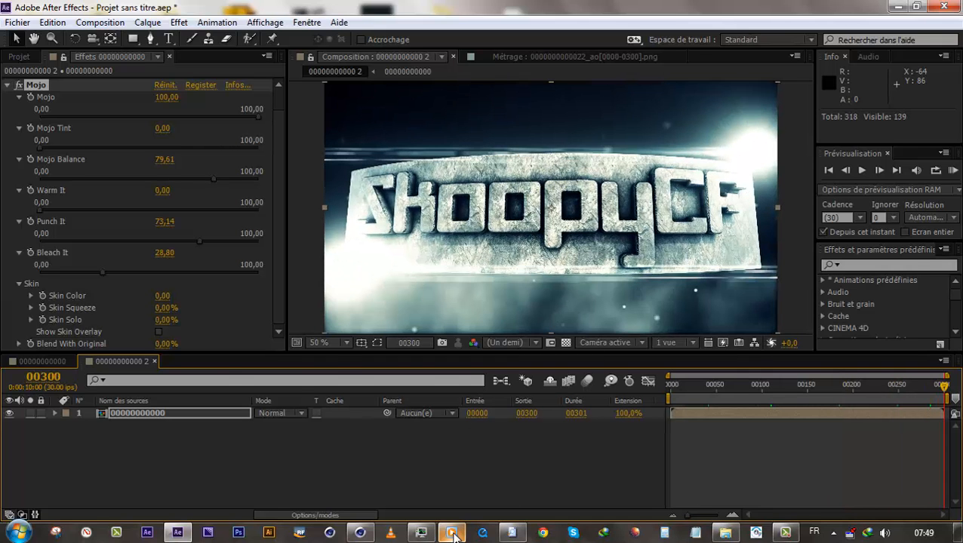
left_click(453, 533)
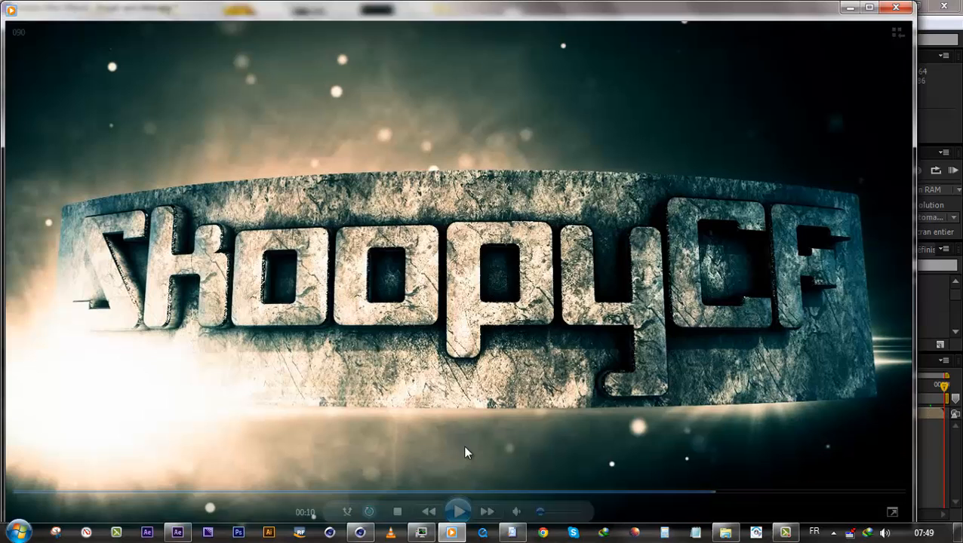
left_click(851, 11)
- Scrub back through the graded animation to frame 0 and run a RAM preview
left_click(827, 399)
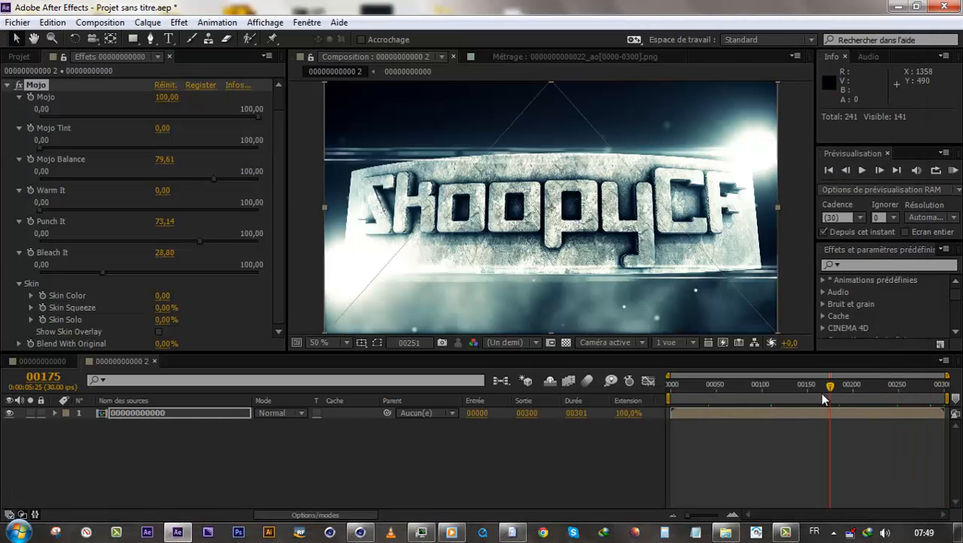
left_click(788, 389)
left_click(732, 387)
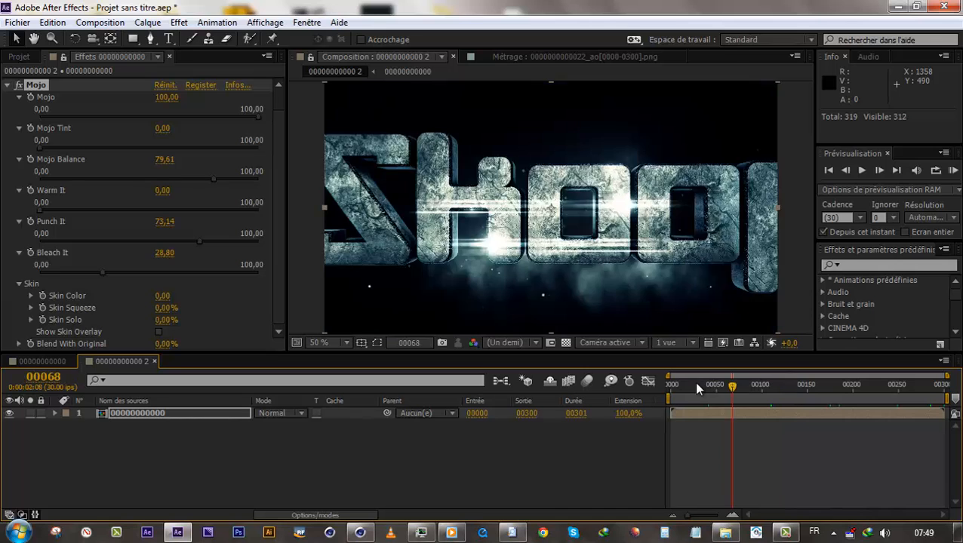
left_click(695, 388)
left_click(672, 388)
key("KP_0")
left_click(543, 443)
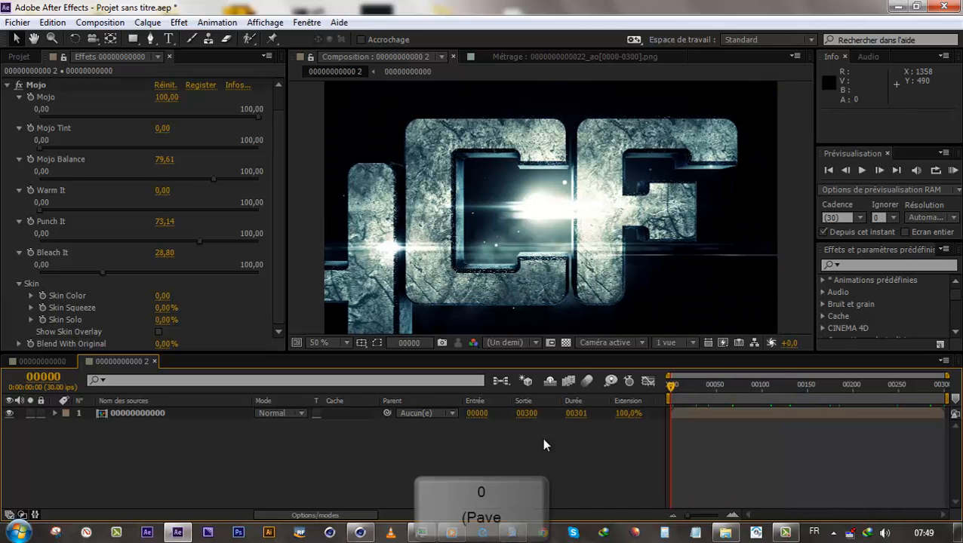
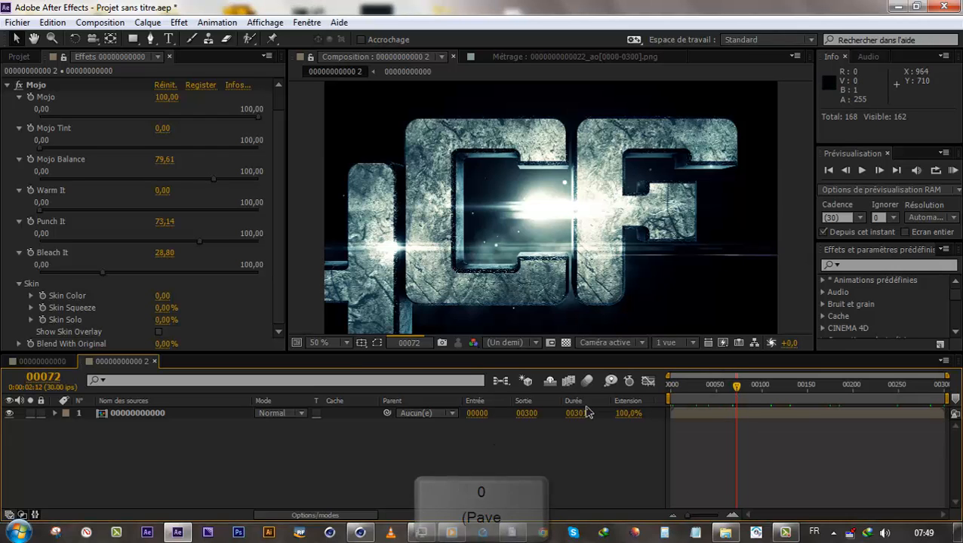
left_click(100, 23)
left_click(150, 130)
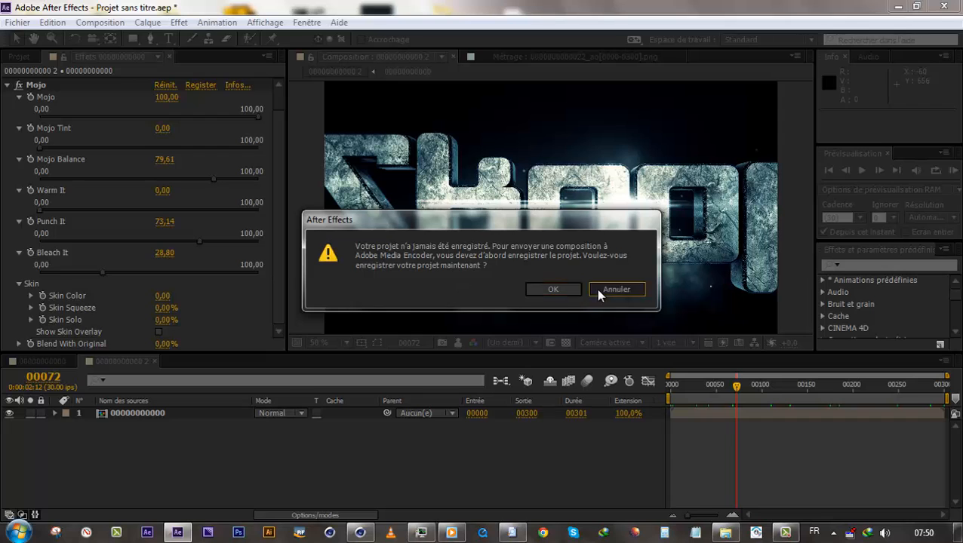
left_click(615, 289)
- Add the graded composition to the render queue and set its output module to a PNG sequence with no compression
left_click(100, 22)
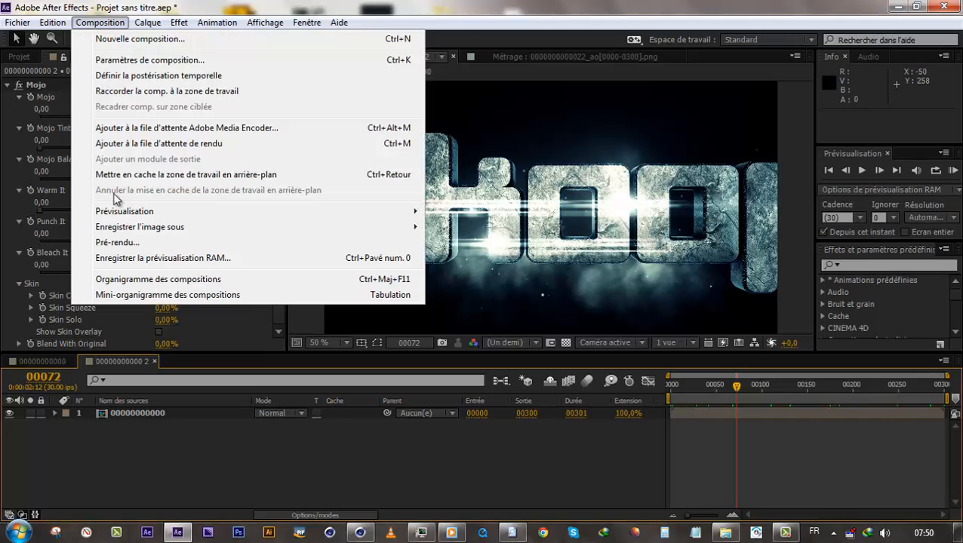
left_click(156, 145)
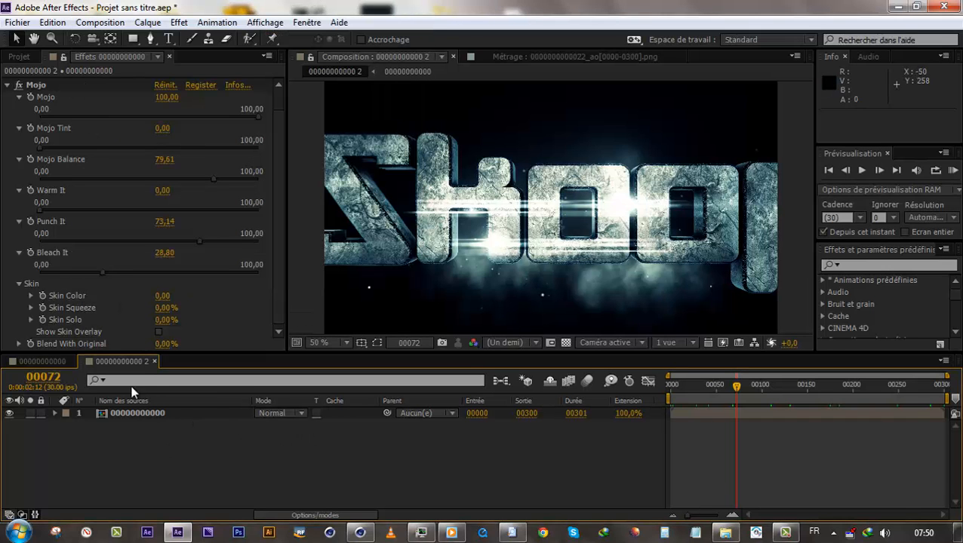
left_click(147, 454)
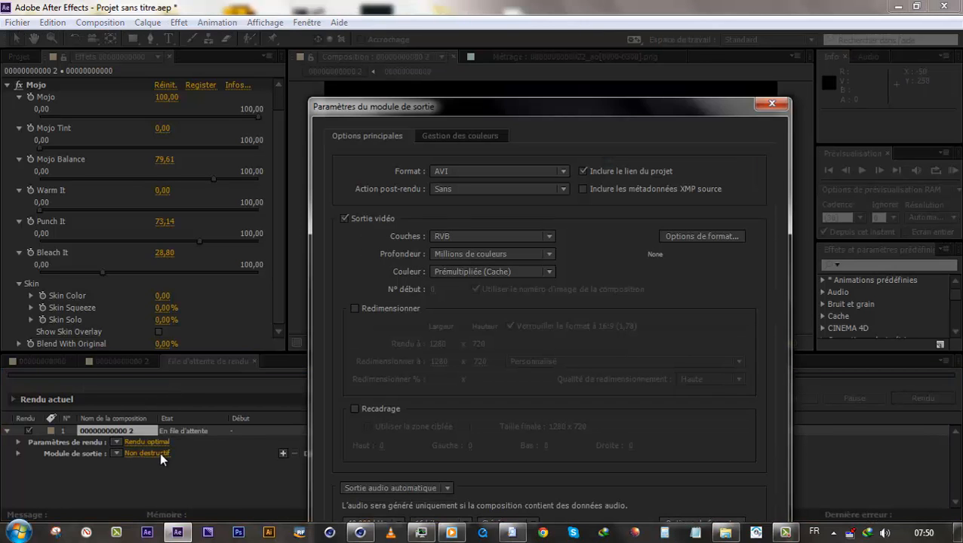
left_click(454, 172)
left_click(520, 117)
left_click_drag(526, 103, 449, 19)
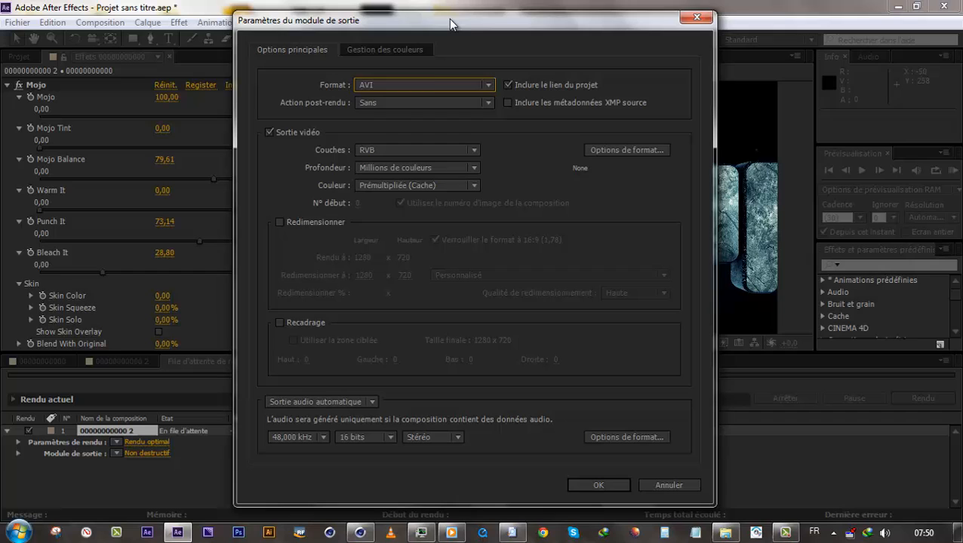
left_click(427, 84)
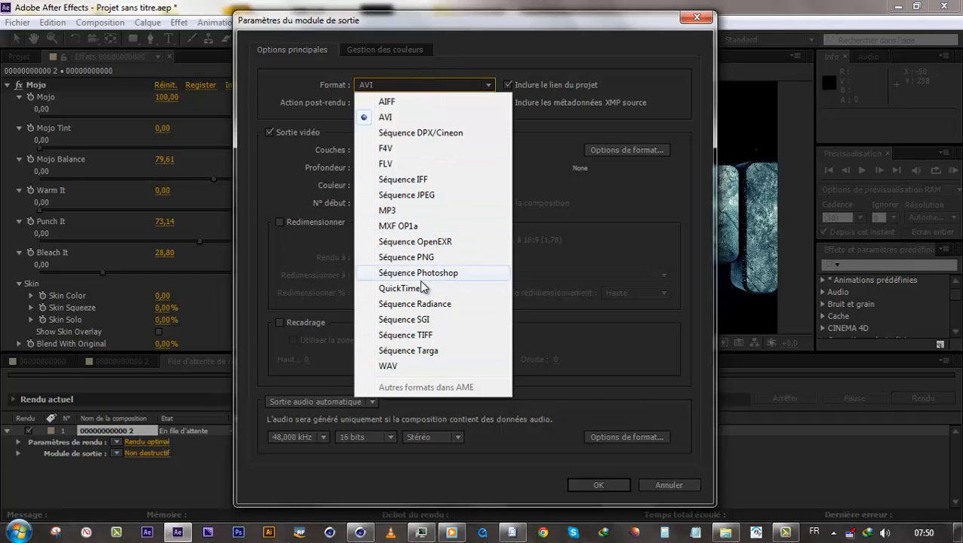
left_click(408, 258)
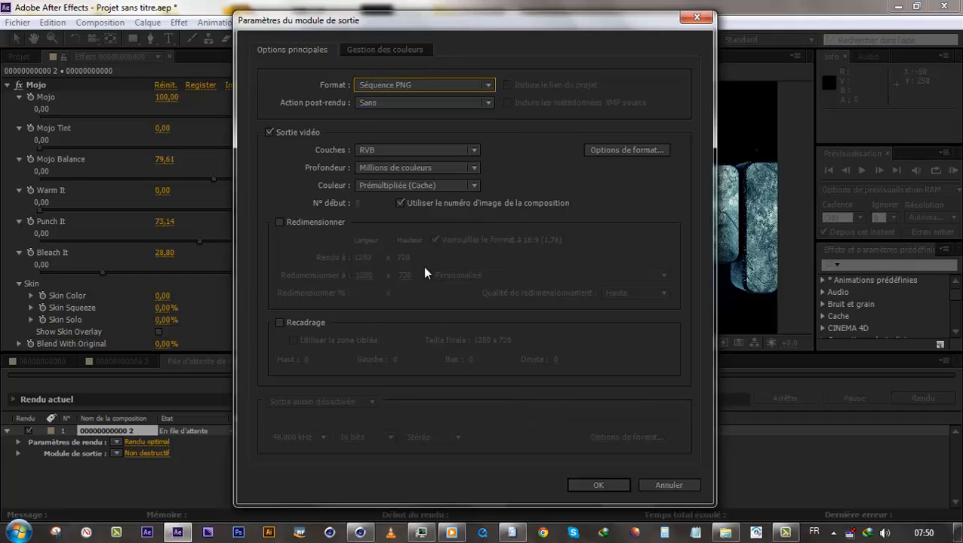
left_click(608, 152)
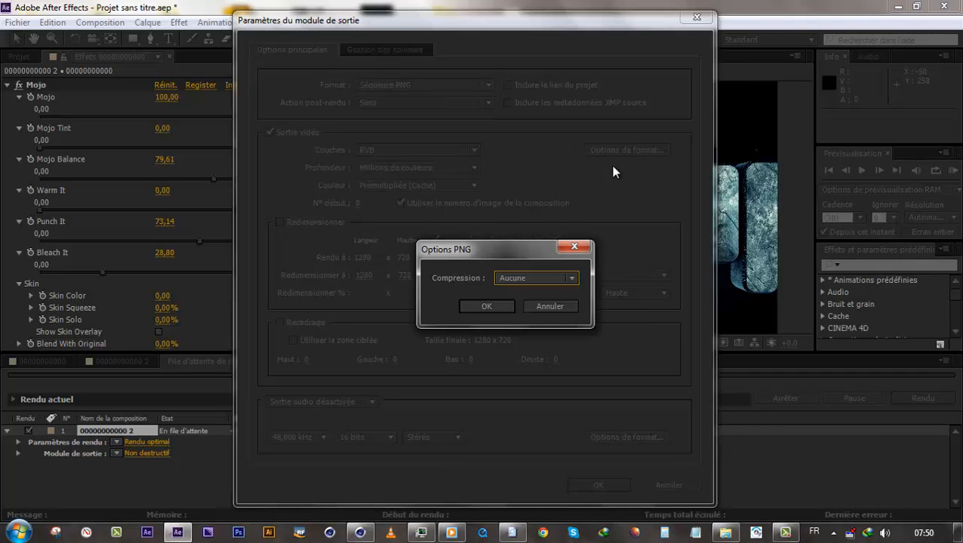
left_click(502, 305)
left_click(596, 485)
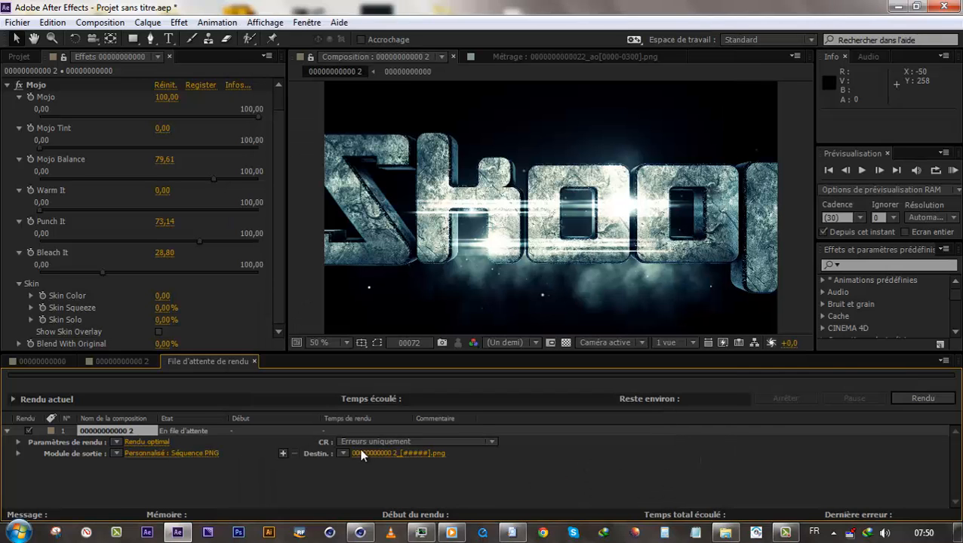
- Set the render destination to the RENDU folder on the desktop and start the render
left_click(393, 453)
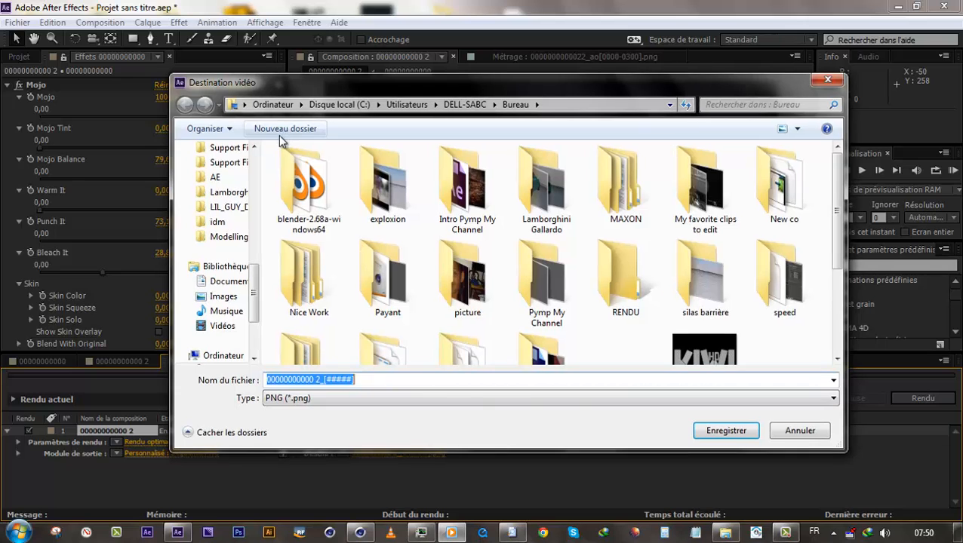
left_click(374, 281)
scroll(376, 298, "down", 2)
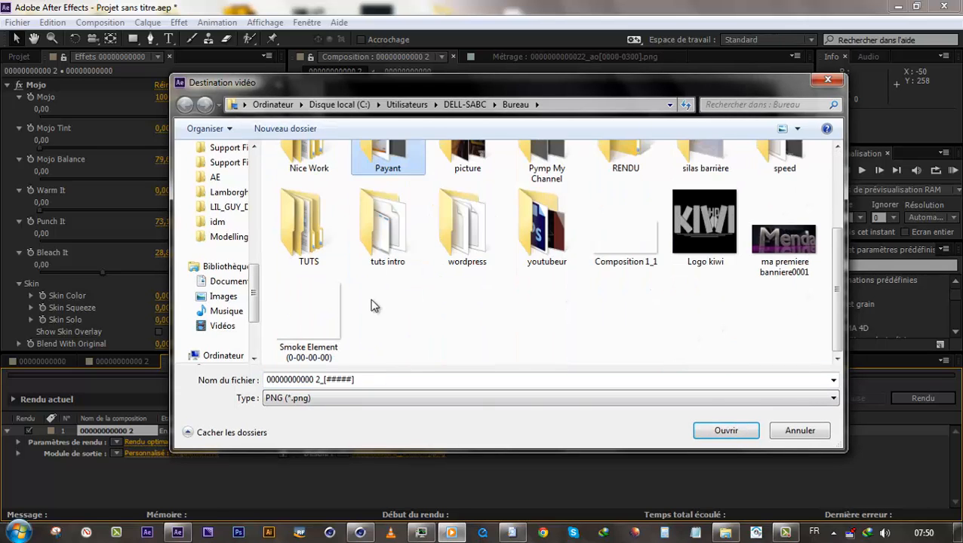
scroll(415, 256, "up", 2)
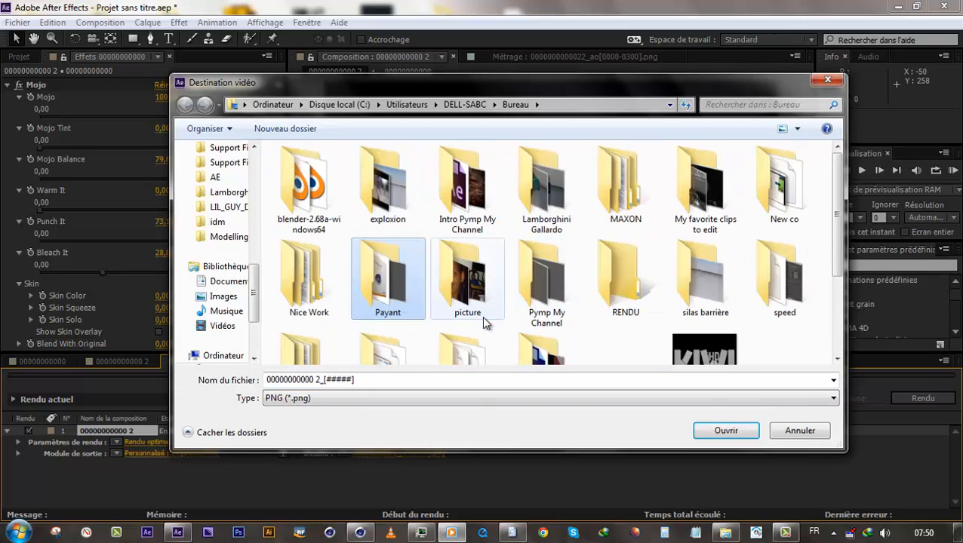
double_click(601, 310)
left_click(713, 430)
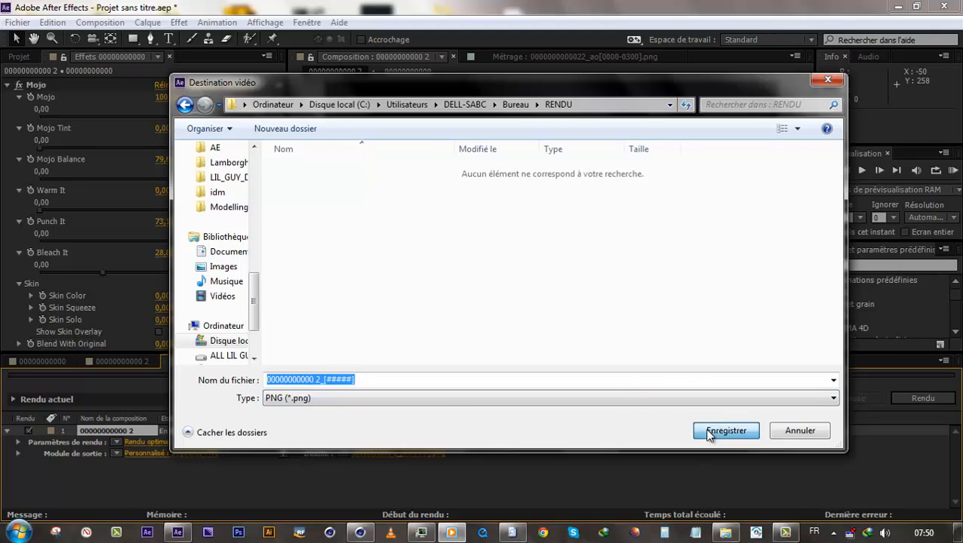
left_click(926, 395)
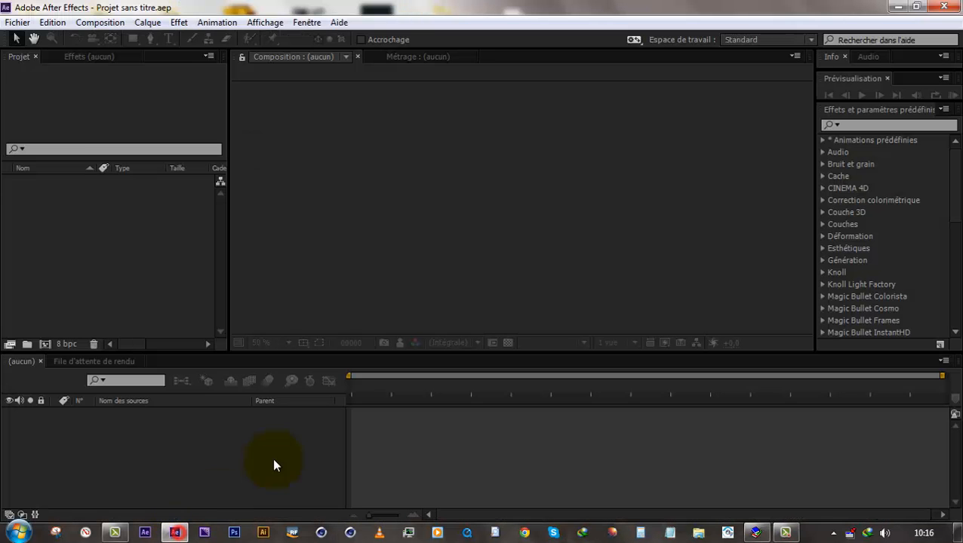
double_click(101, 233)
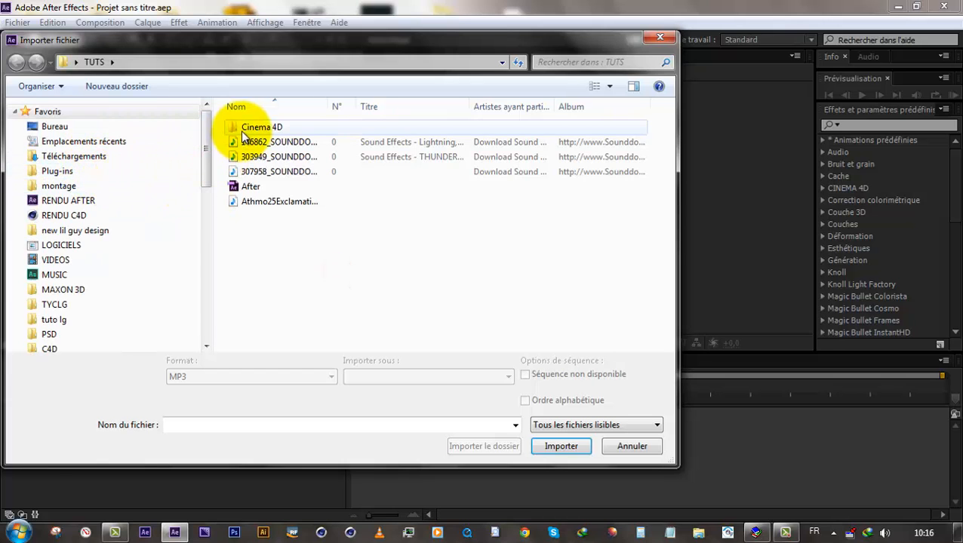
double_click(452, 259)
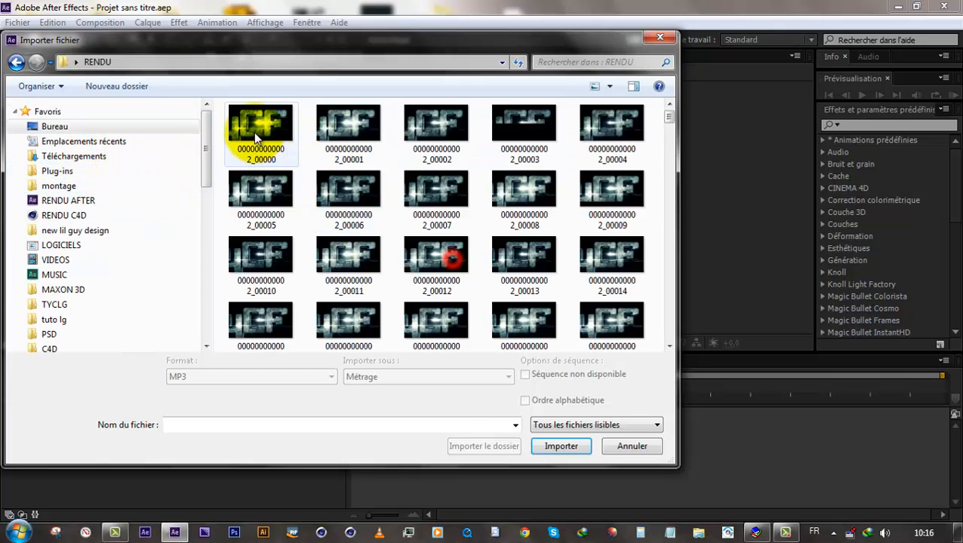
left_click(254, 131)
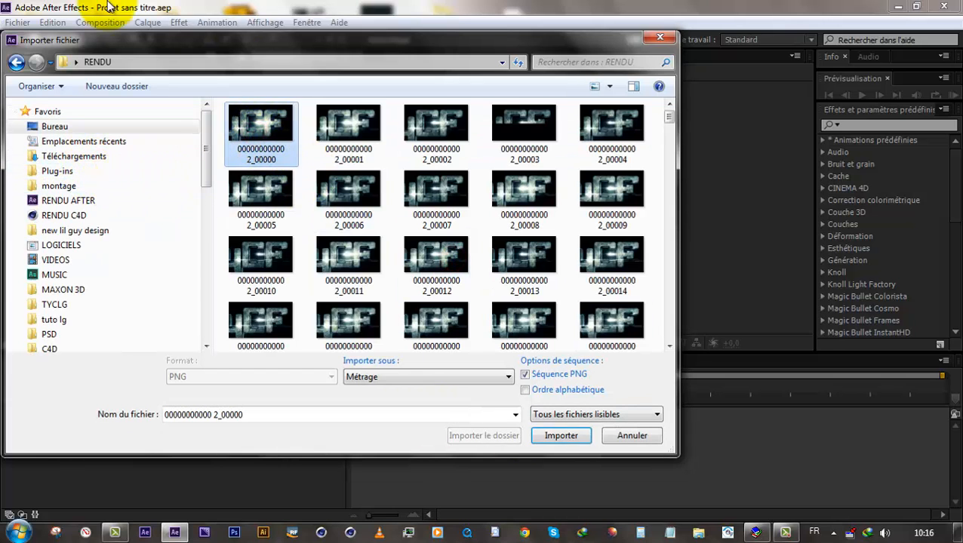
left_click(561, 435)
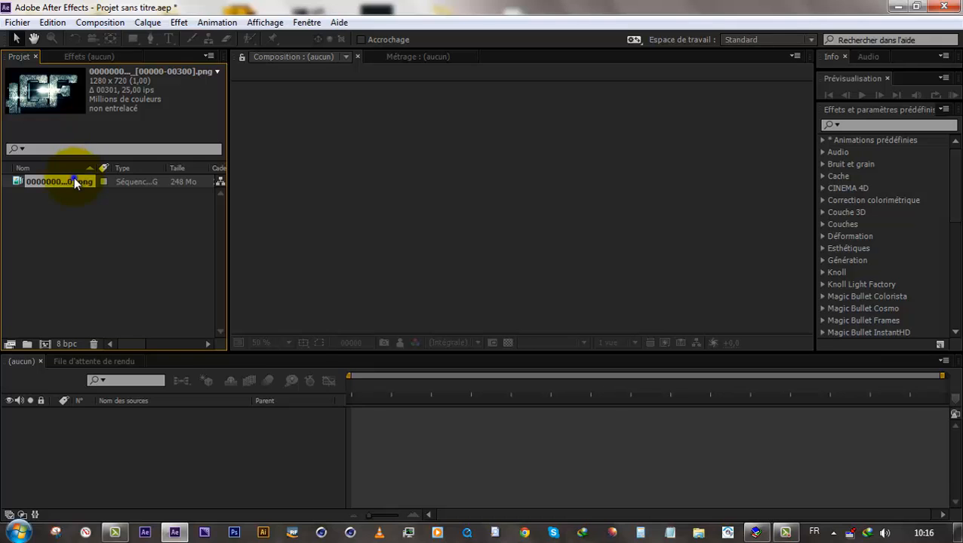
- Interpret the imported sequence at 25 frames per second and create a new composition from it
right_click(76, 182)
mouse_move(236, 282)
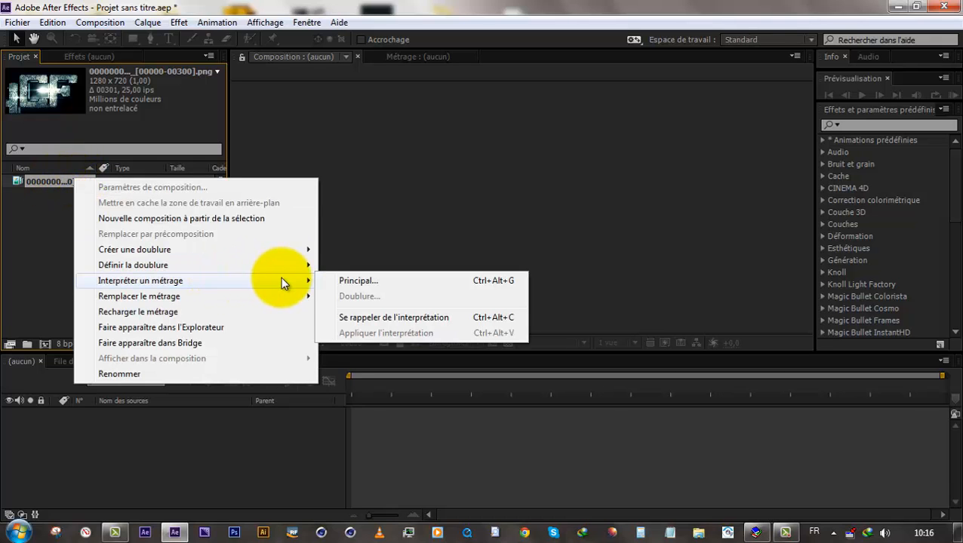
left_click(375, 281)
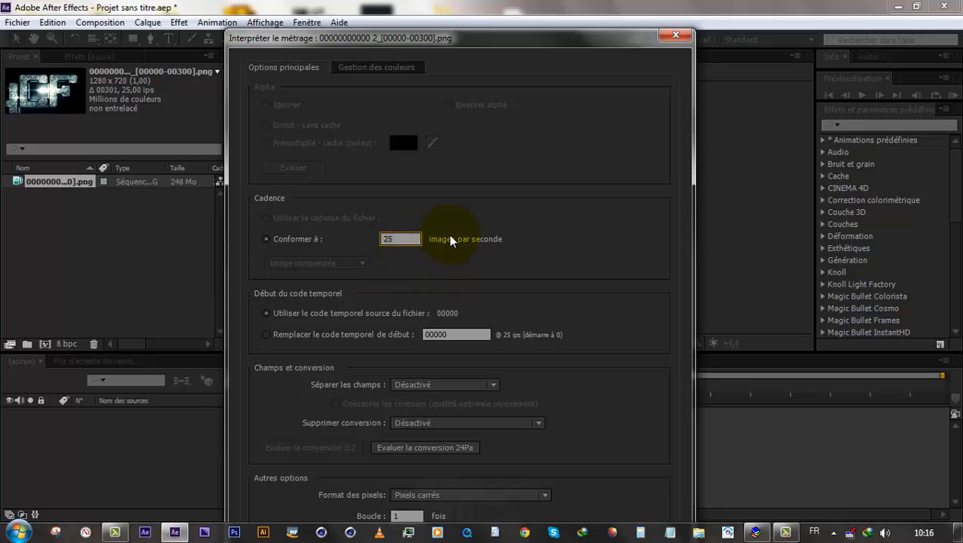
key("Return")
left_click(47, 345)
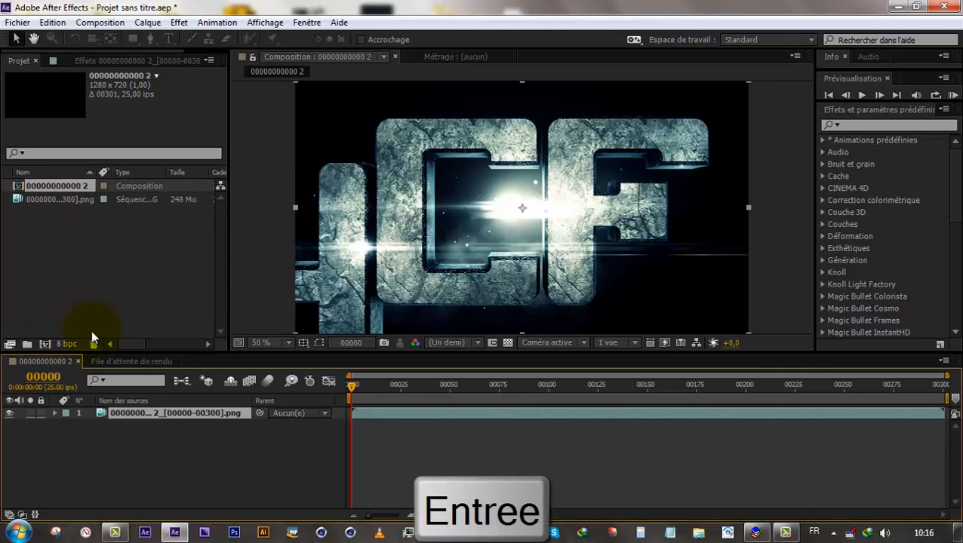
- Import the three SOUNDDOGS sound effects and Athmo25Exclamations from the desktop's TUTS folder
double_click(115, 270)
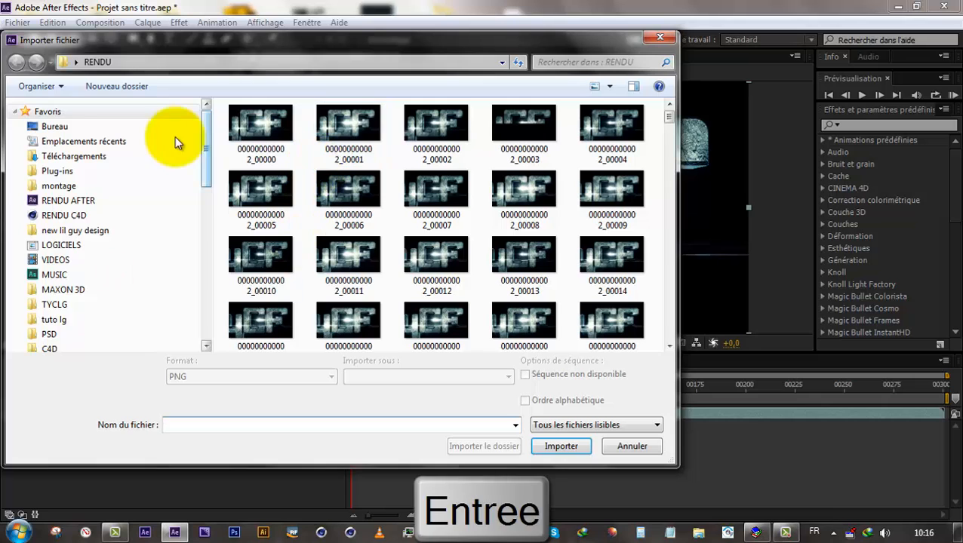
left_click(74, 123)
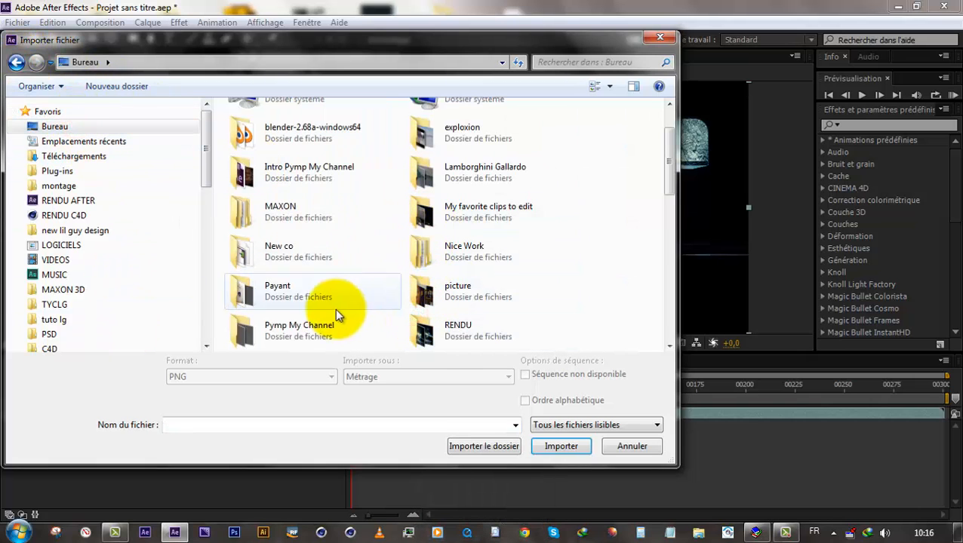
left_click(326, 329)
scroll(377, 302, "up", 1)
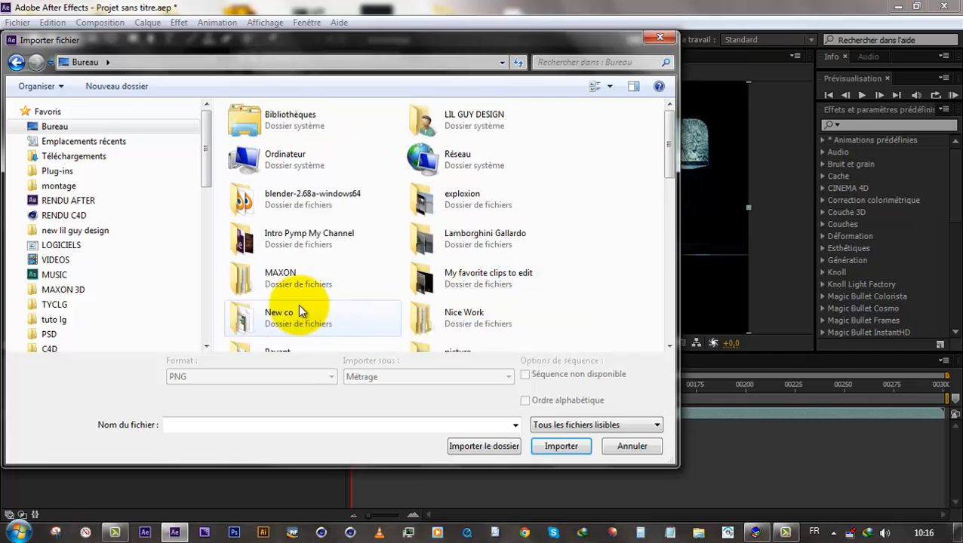
scroll(302, 309, "down", 3)
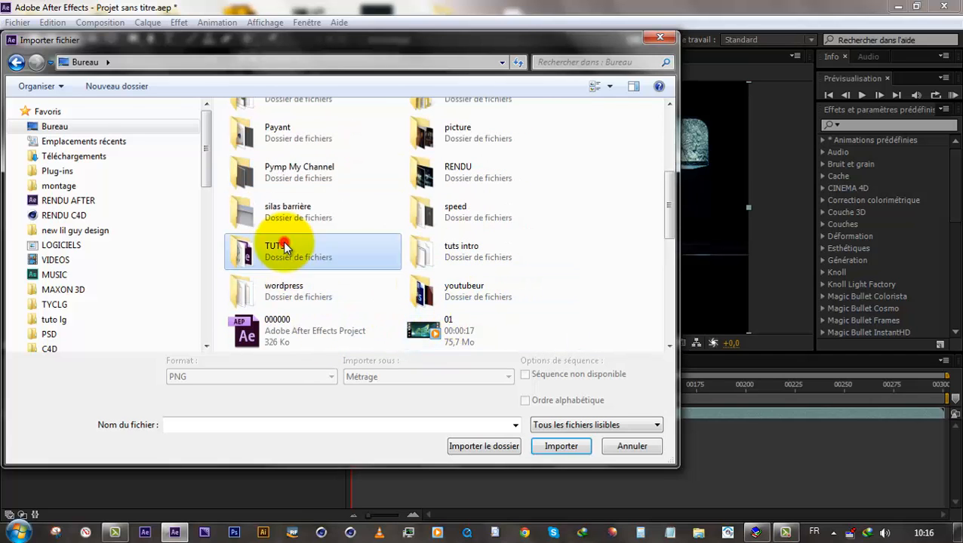
double_click(275, 252)
left_click(294, 172)
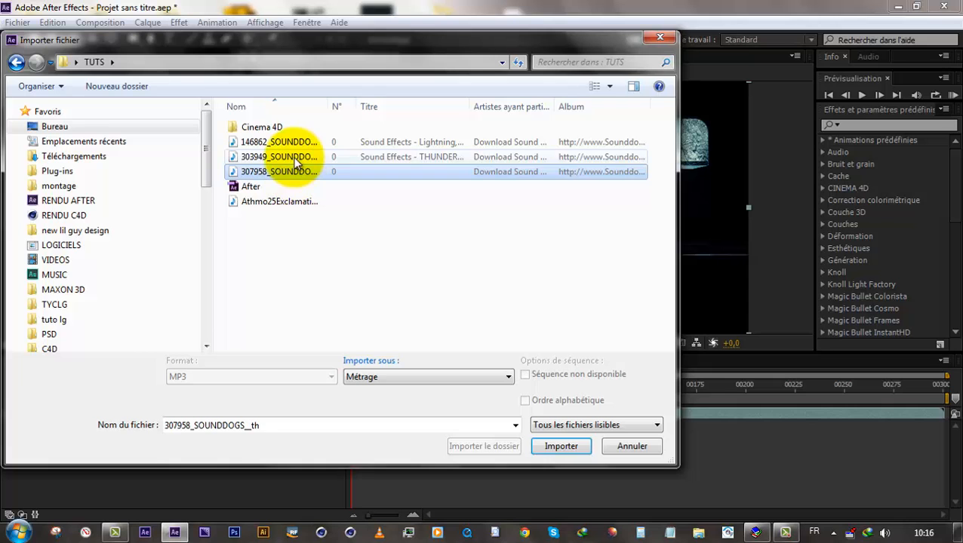
left_click(298, 157, "ctrl")
left_click(298, 142, "ctrl")
left_click(297, 203, "ctrl")
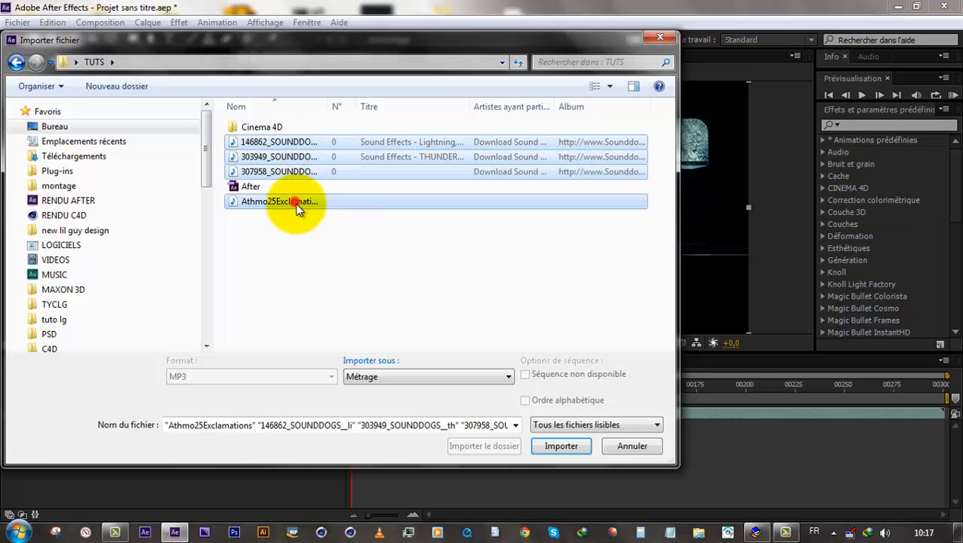
left_click(560, 445)
- Add Athmo25Exclamations.wav below the image sequence in the timeline, and preview that soundtrack and the 146862_SOUNDDOGS__li.mp3 effect
left_click_drag(60, 254, 124, 483)
key("KP_0")
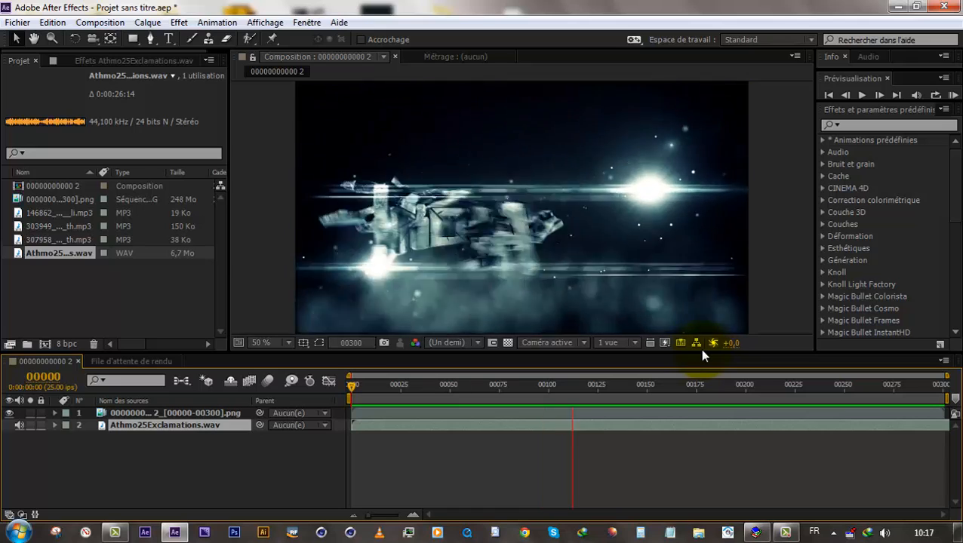
left_click(517, 397)
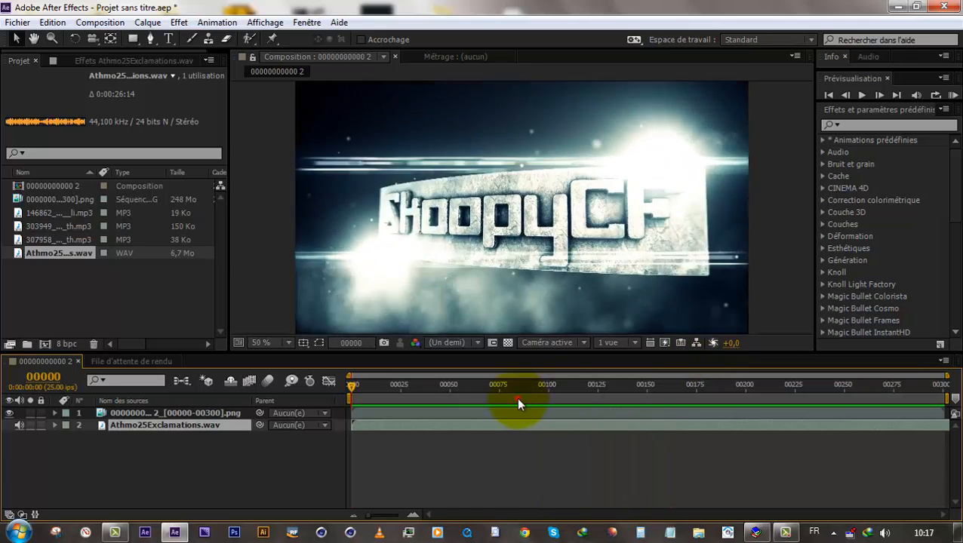
double_click(67, 215)
key("KP_0")
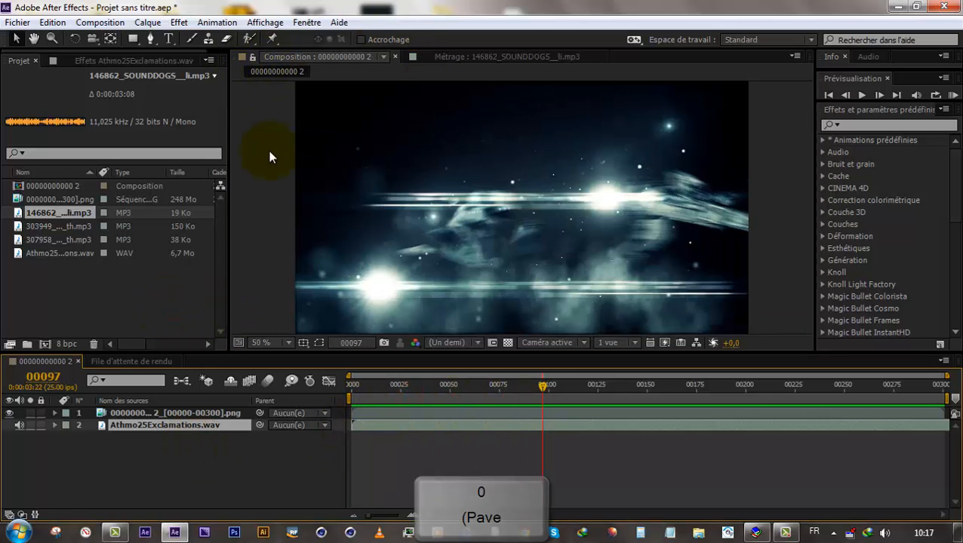
- Create an adjustment layer above the image sequence in the composition
right_click(169, 461)
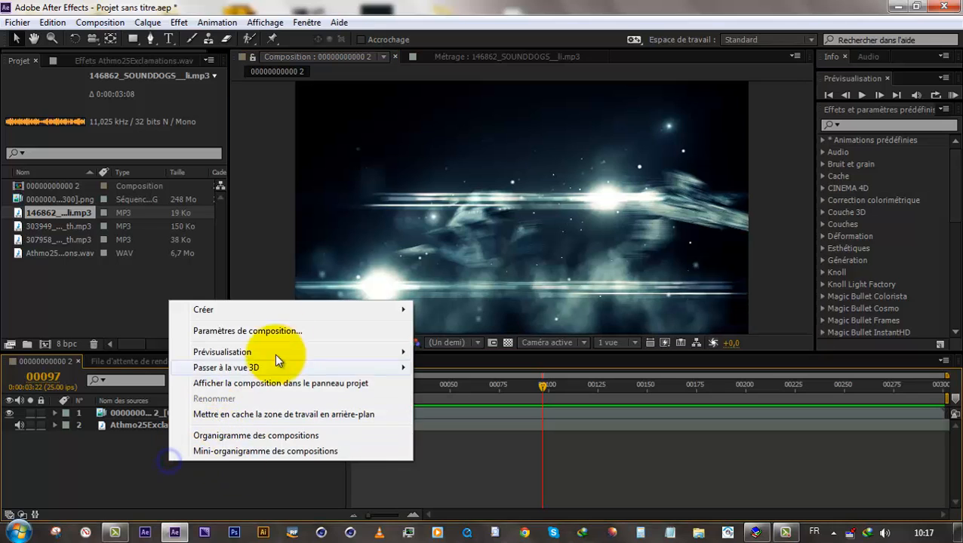
left_click(281, 312)
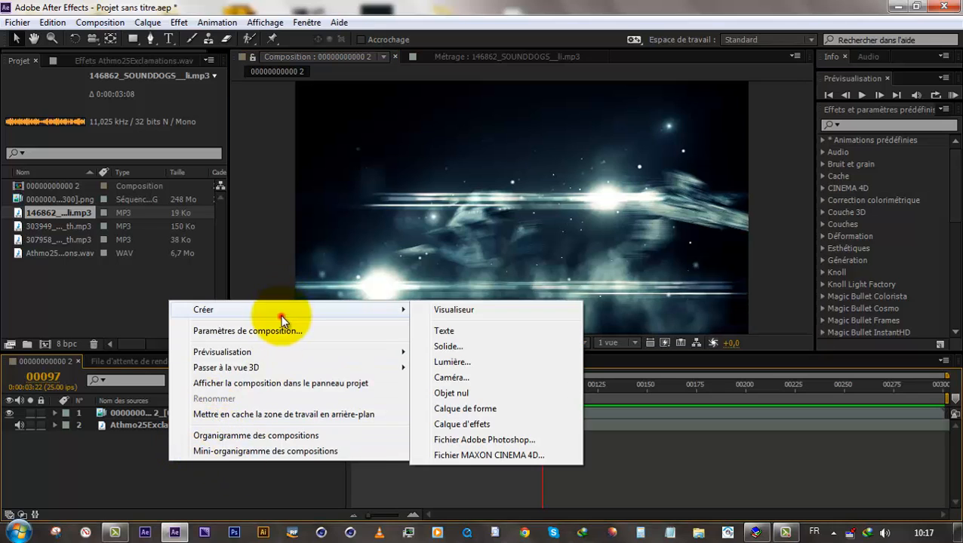
left_click(457, 422)
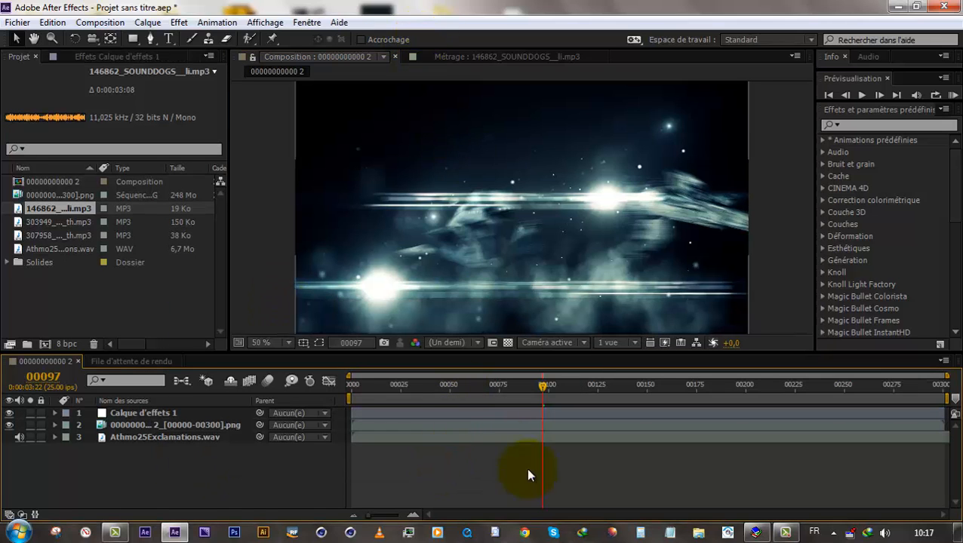
- Apply the Eclairs élaborés effect and the Teinte colour correction effect to the adjustment layer Calque d'effets 1
left_click(170, 415)
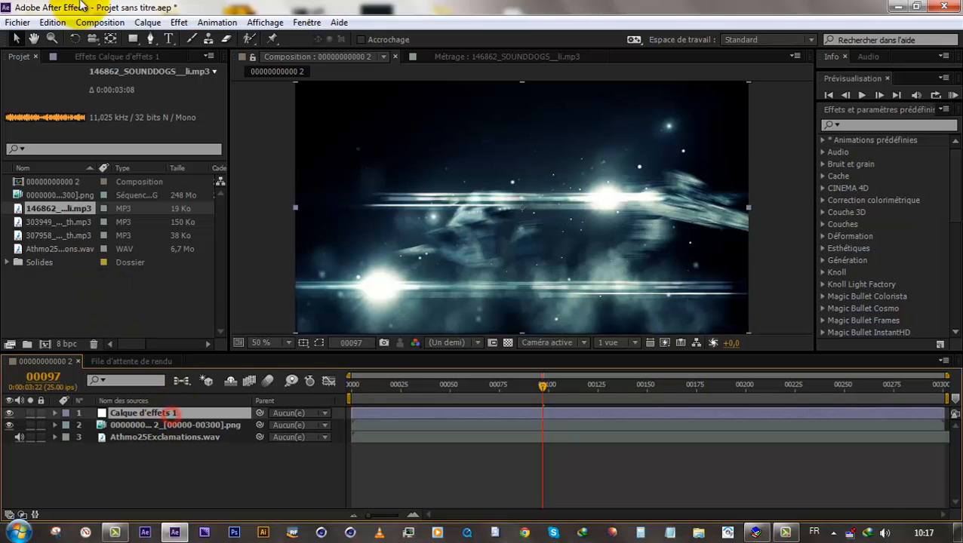
left_click(100, 56)
left_click(177, 24)
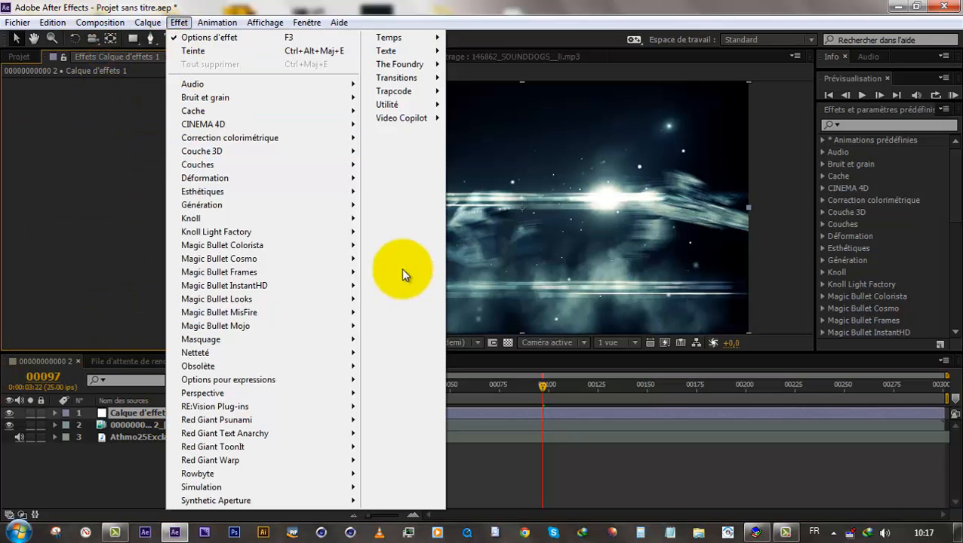
mouse_move(314, 206)
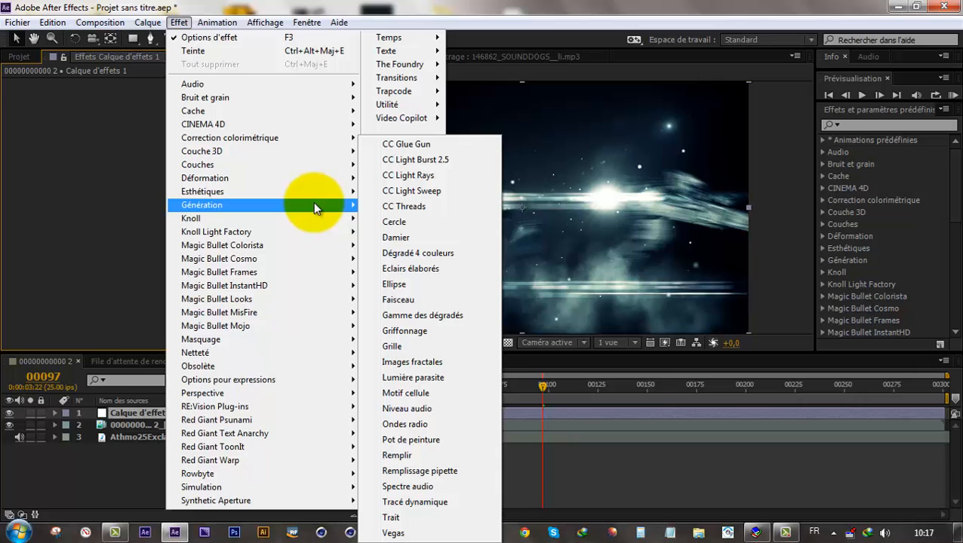
left_click(412, 268)
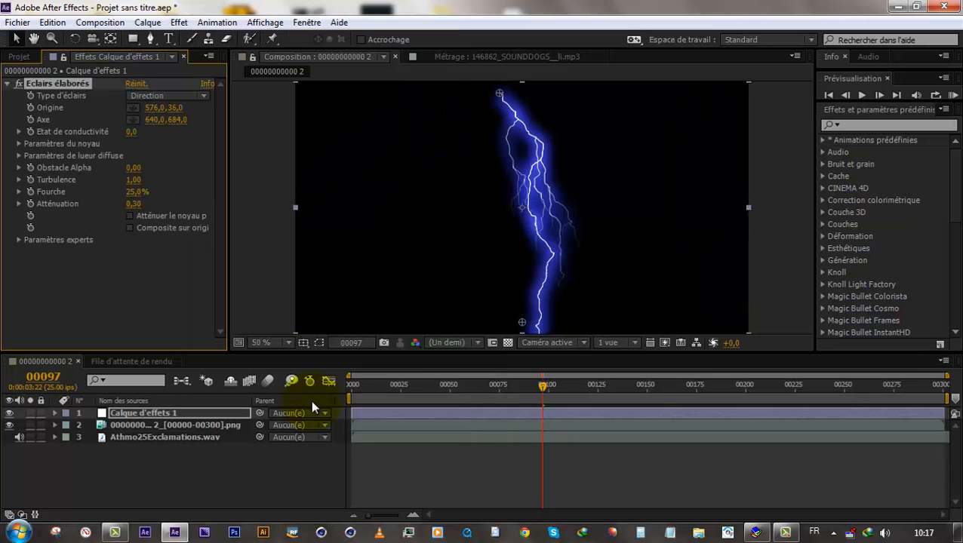
right_click(137, 292)
mouse_move(317, 149)
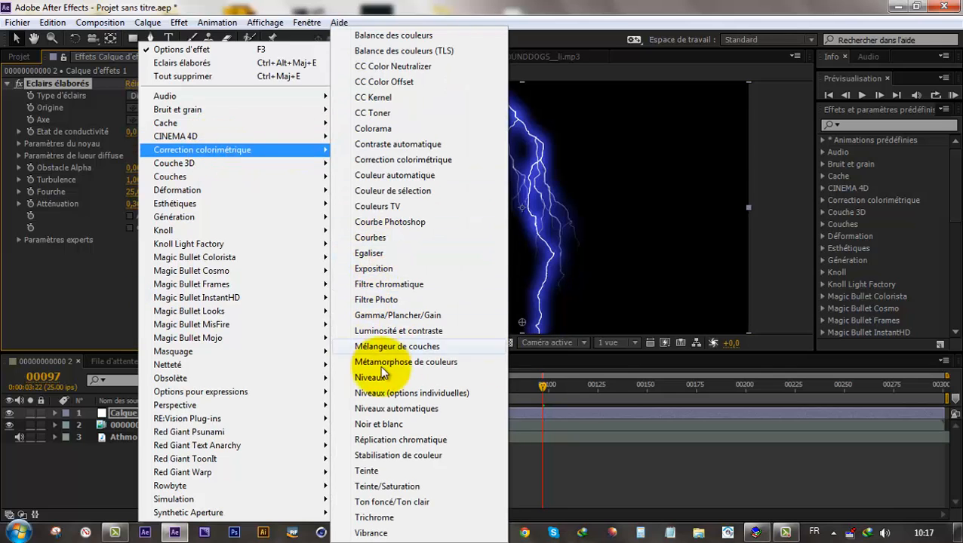
left_click(376, 473)
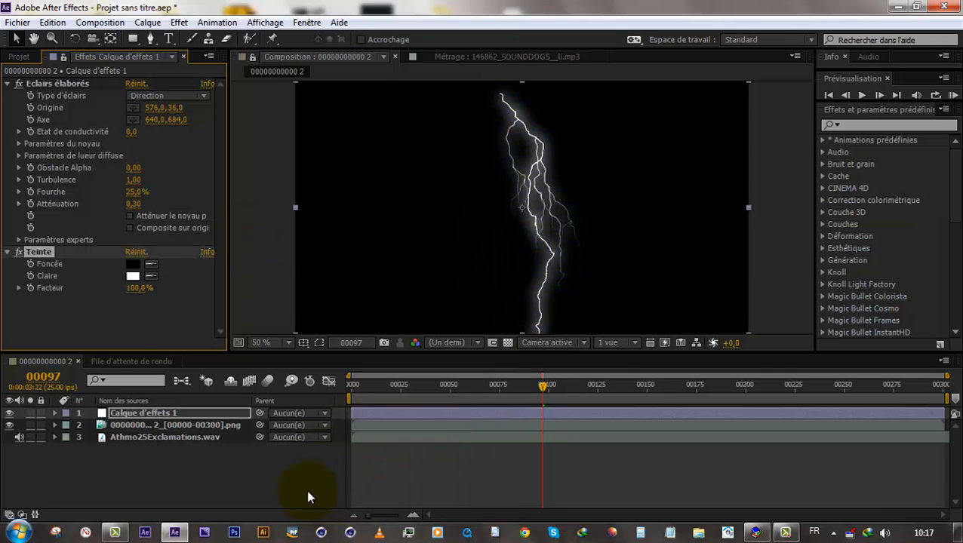
- Set the blending mode of Calque d'effets 1 to Addition and turn off its adjustment-layer switch
left_click(24, 515)
left_click(292, 413)
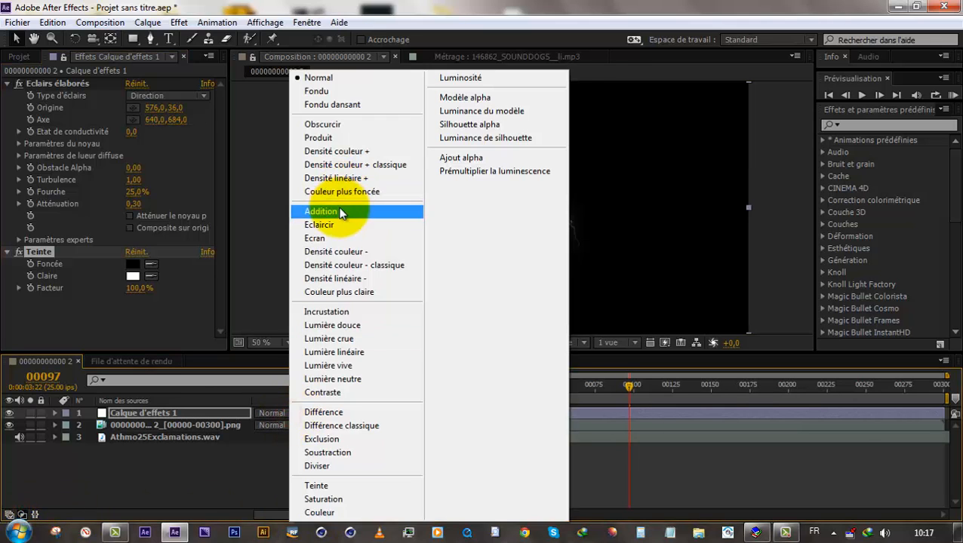
left_click(339, 212)
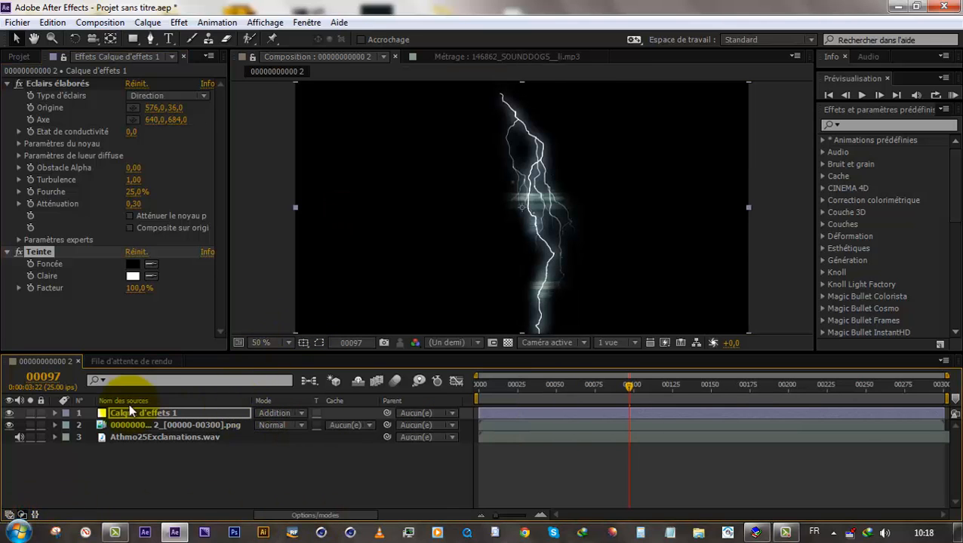
left_click(341, 514)
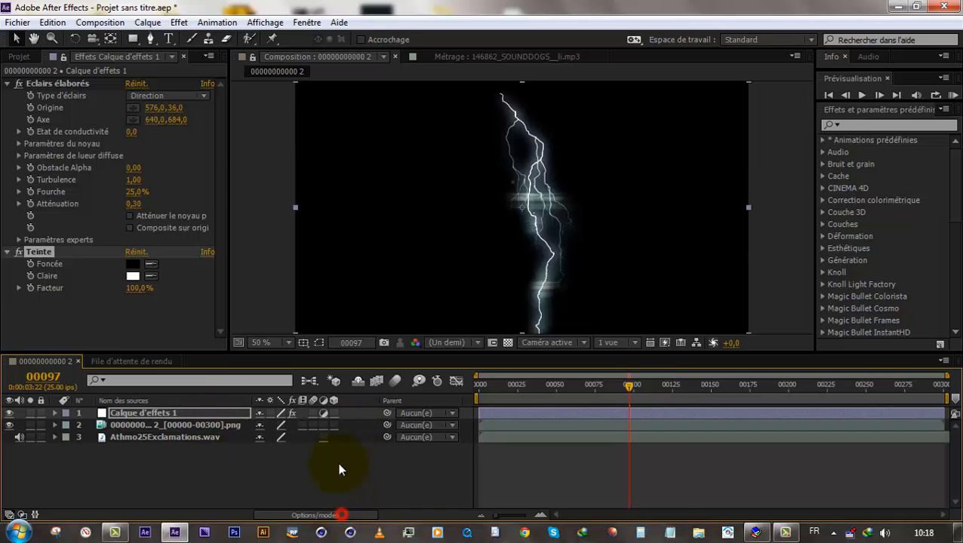
left_click(323, 414)
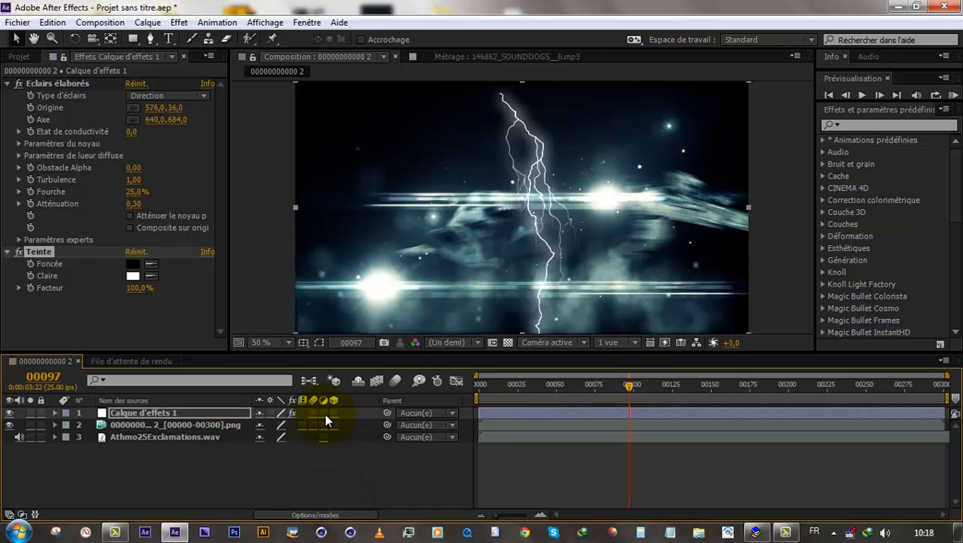
left_click(324, 413)
left_click(325, 414)
left_click(324, 413)
- Set Teinte's Claire colour to a light blue based on a hue sampled from the composition image
left_click(132, 276)
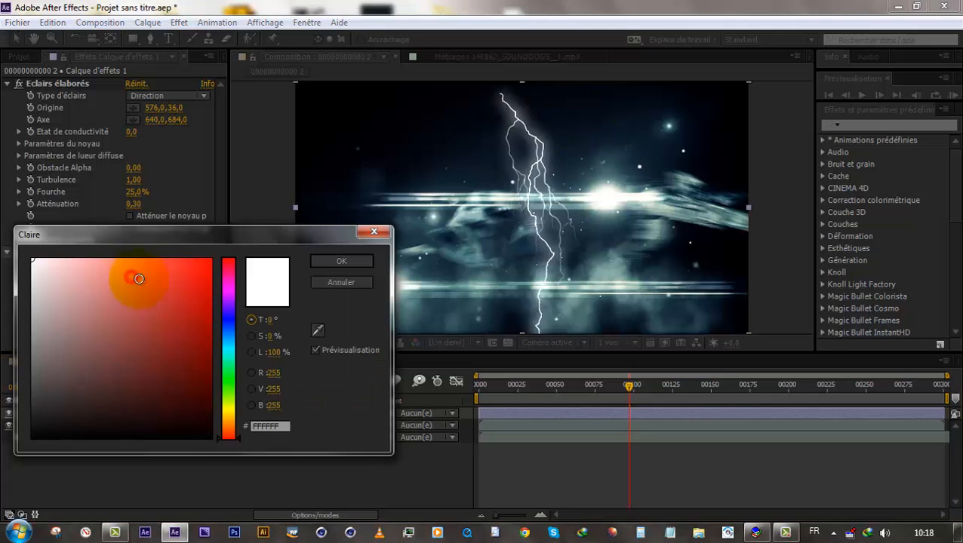
left_click_drag(229, 334, 229, 381)
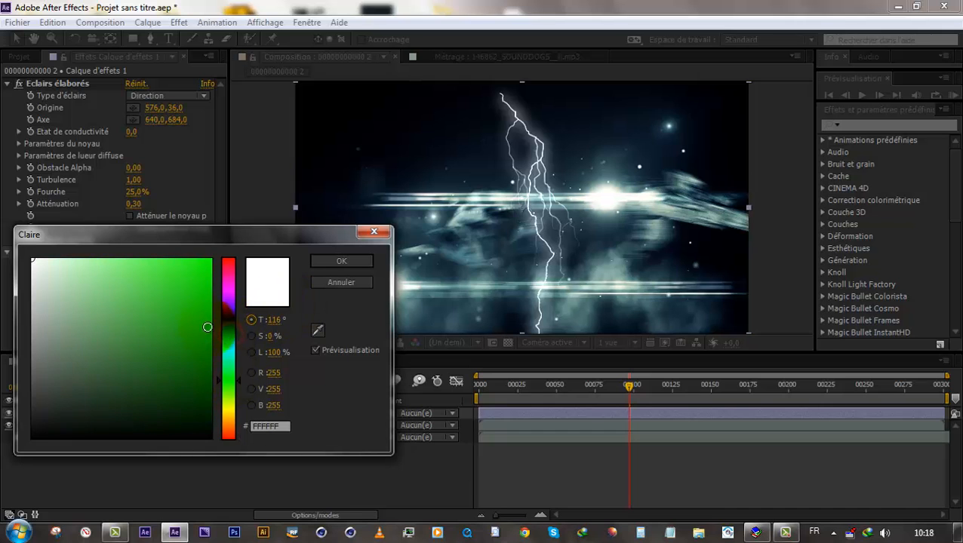
left_click(318, 330)
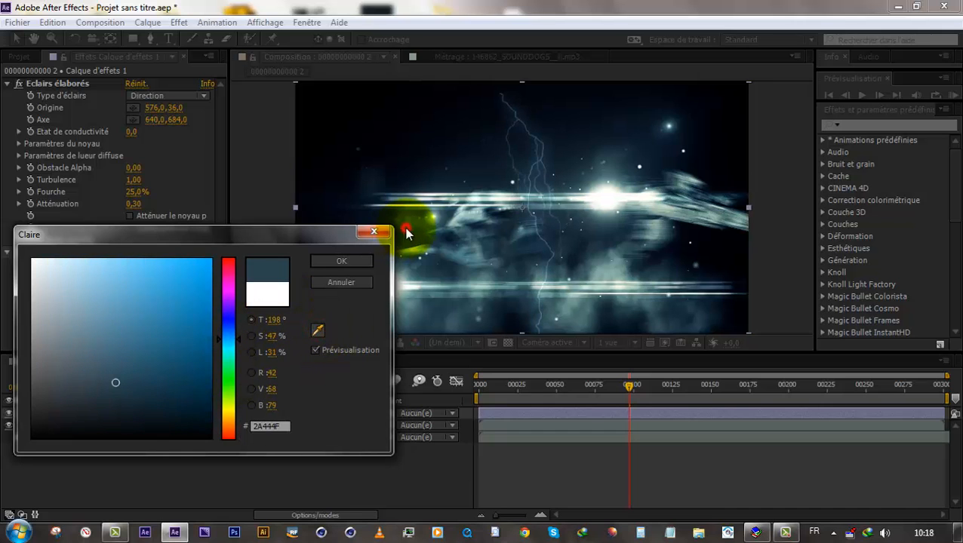
left_click_drag(129, 306, 99, 264)
left_click(344, 261)
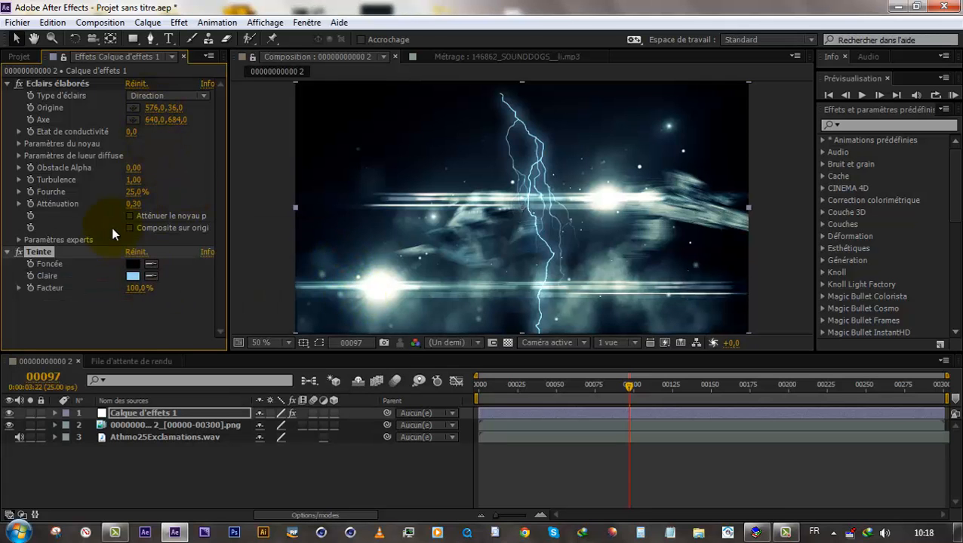
- Move the lightning's Origine point just outside the image's upper-right corner, at about 1360,10
left_click_drag(615, 394, 759, 382)
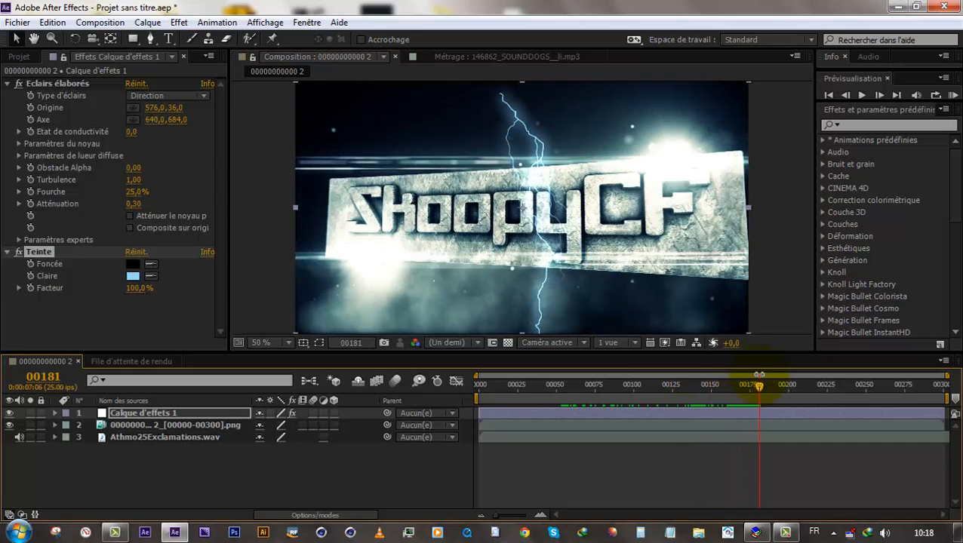
left_click(135, 412)
left_click(132, 108)
left_click(133, 109)
left_click(763, 149)
left_click_drag(764, 149, 777, 84)
scroll(463, 137, "down", 1)
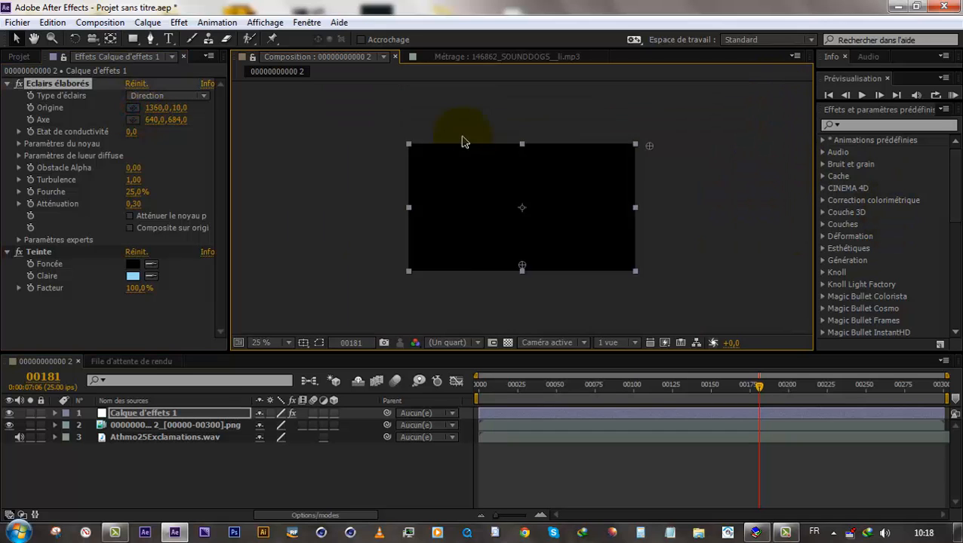
scroll(605, 289, "up", 1)
scroll(607, 293, "down", 1)
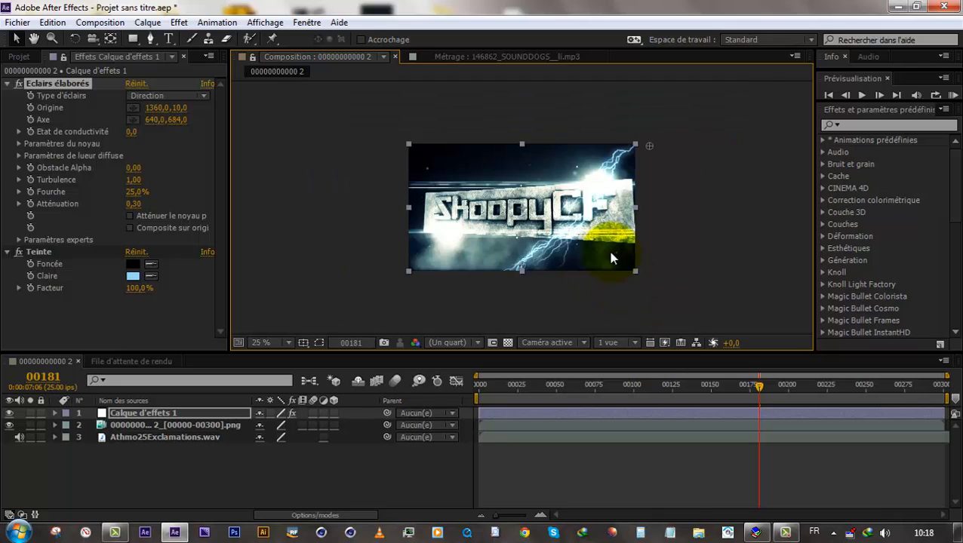
scroll(611, 258, "up", 1)
- Trim Calque d'effets 1 to a clip of only a few frames starting at frame 140
left_click_drag(498, 393, 693, 388)
left_click_drag(480, 412, 695, 409)
left_click_drag(944, 408, 701, 409)
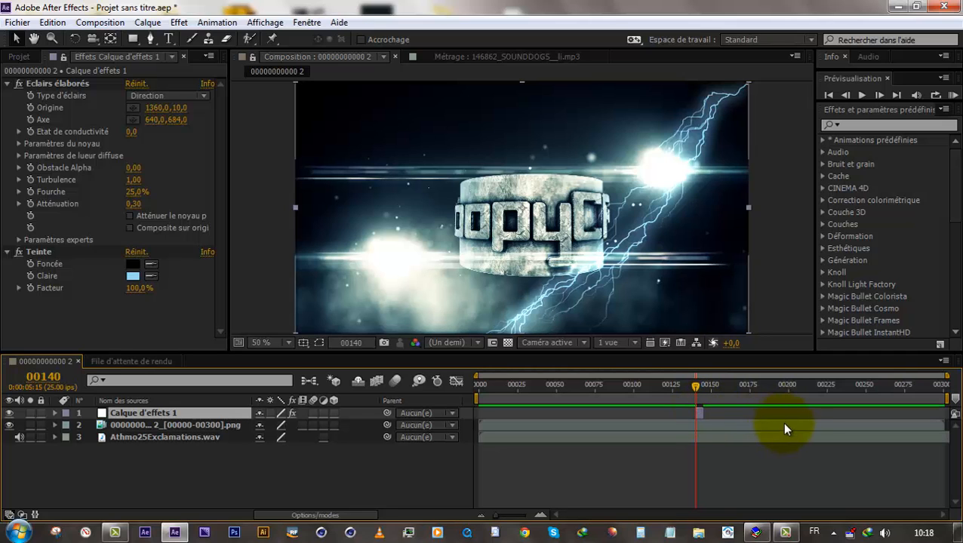
- Keyframe the lightning's Origine and Axe at frame 140, and shift Origine to about 1190,-42 at frame 143
left_click(541, 515)
left_click(541, 516)
left_click(541, 516)
mouse_move(699, 388)
left_mouse_down()
mouse_move(750, 409)
mouse_move(732, 411)
mouse_move(692, 389)
left_mouse_up()
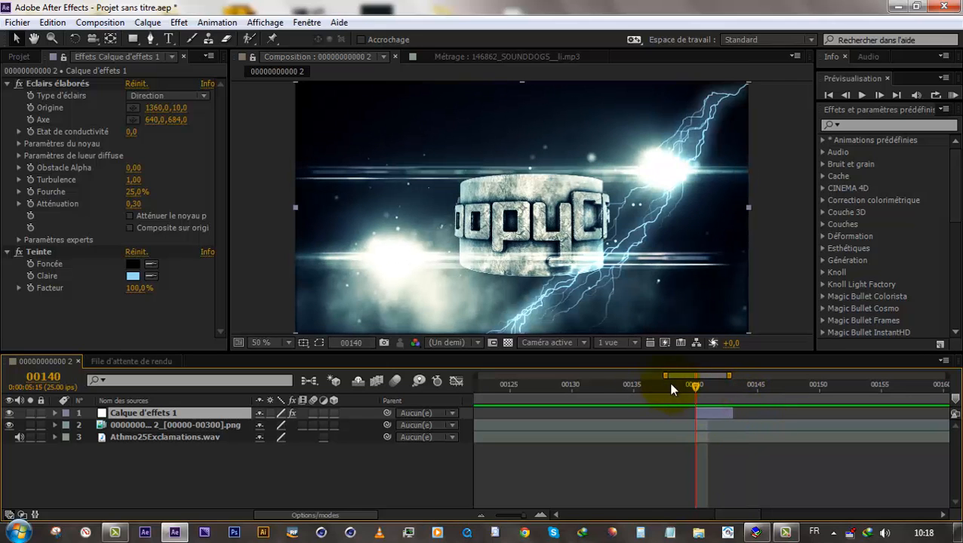
left_click(30, 107)
left_click_drag(709, 385, 729, 385)
left_click_drag(775, 84, 712, 64)
scroll(626, 180, "down", 2)
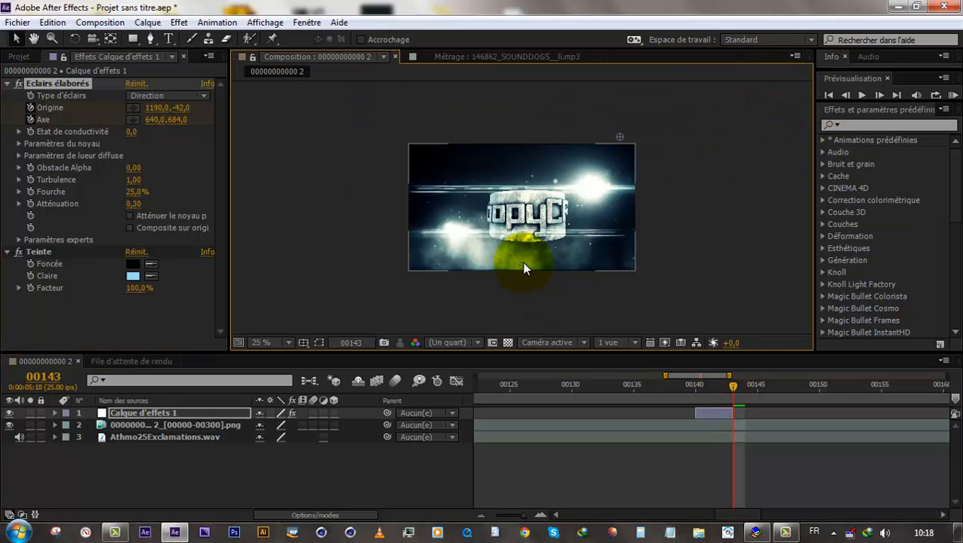
- Extend the work area back to the composition's start, and duplicate the lightning layer, placing the copy at about frame 52
left_click_drag(696, 390, 522, 392)
left_click_drag(666, 375, 477, 375)
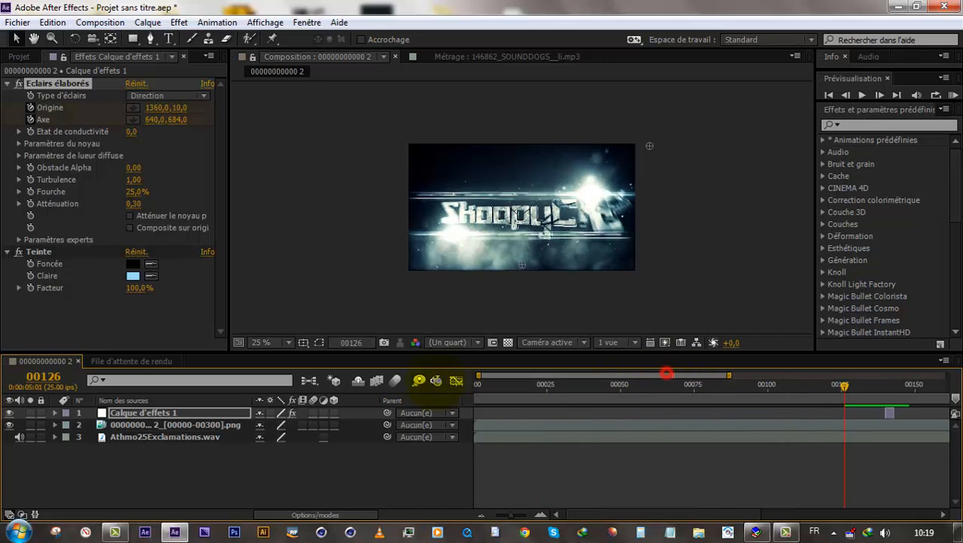
left_click(193, 403)
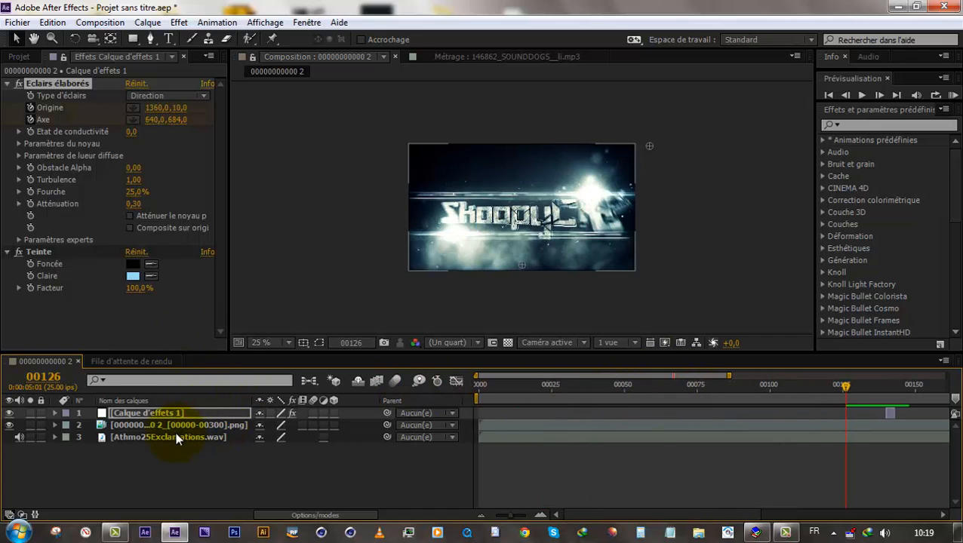
left_click(196, 412)
key("ctrl+d")
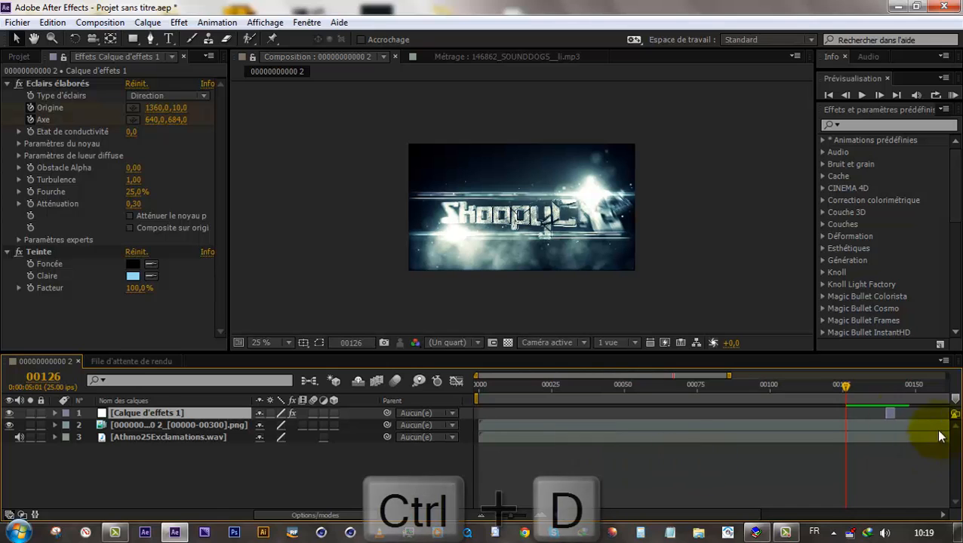
left_click_drag(888, 411, 636, 394)
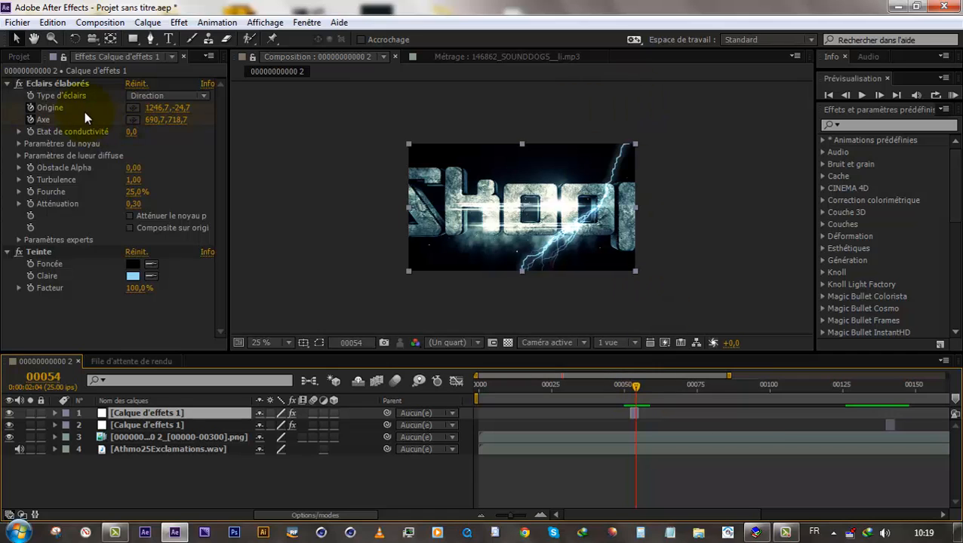
- Remove the copy's Origine and Axe keyframes and reposition the points to about 178.7,-132.7 and 1082.7,838.7
left_click(31, 108)
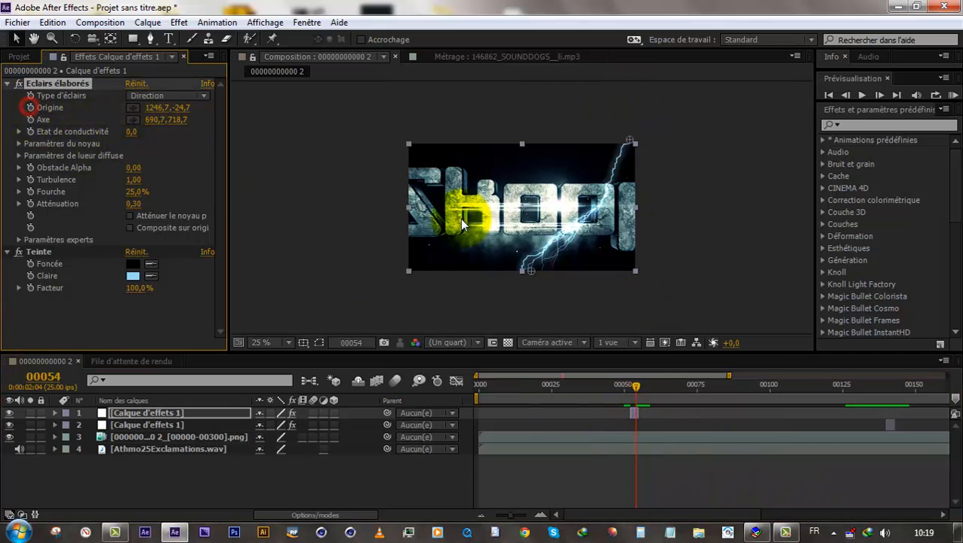
left_click_drag(578, 126, 448, 141)
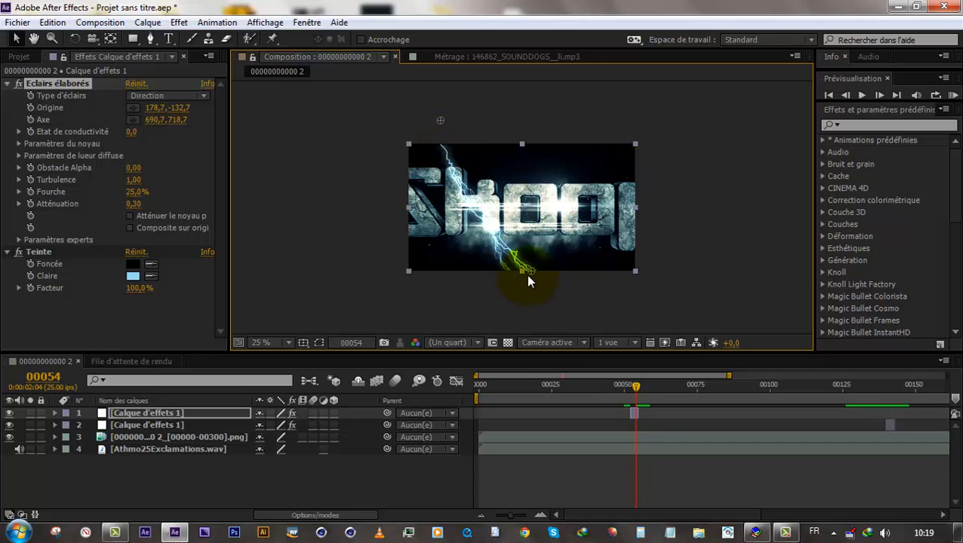
left_click_drag(528, 276, 601, 294)
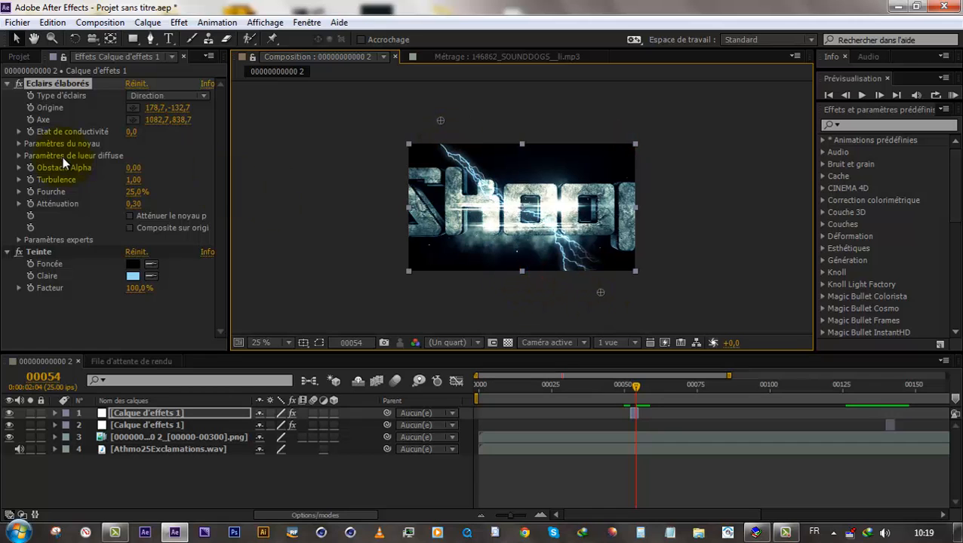
- Keyframe the copy's Origine and Axe at their repositioned values, and shift both points at frame 52
left_click(31, 108)
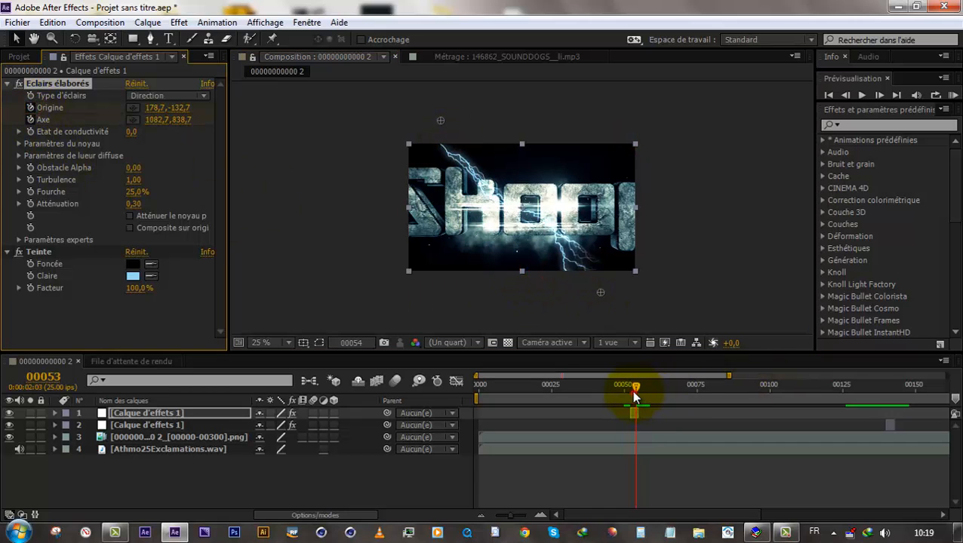
left_click_drag(634, 394, 629, 389)
left_click_drag(598, 294, 565, 301)
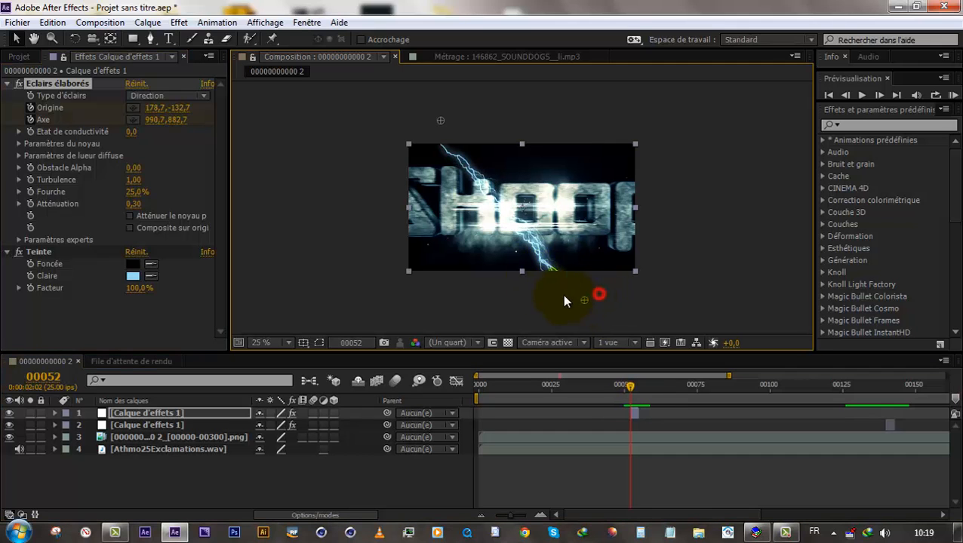
left_click_drag(445, 111, 476, 117)
- Move the original lightning layer earlier in the timeline so that it ends just before frame 95
left_click_drag(625, 392, 904, 424)
left_click(888, 428)
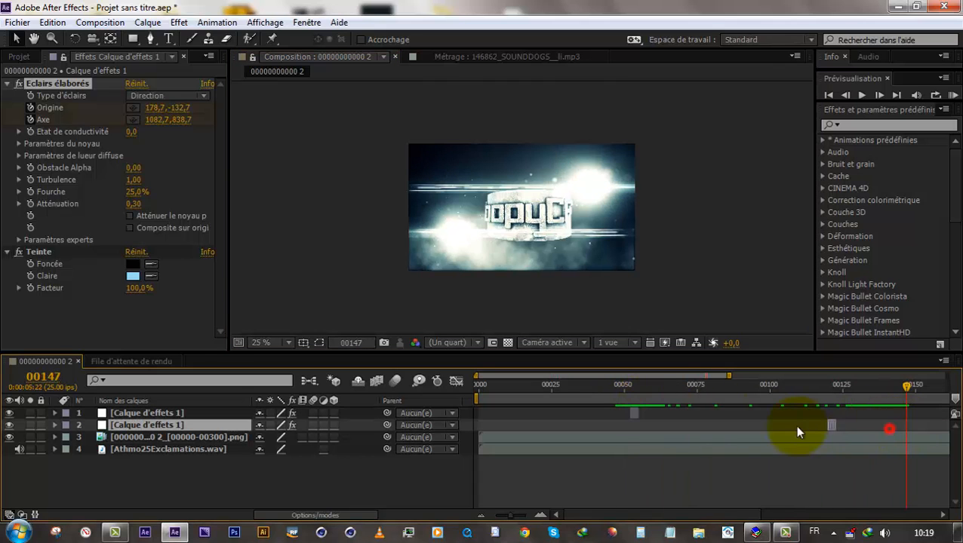
left_click_drag(798, 428, 746, 429)
left_click_drag(739, 394, 755, 395)
- Add 146862_SOUNDDOGS__li.mp3 to the timeline, display its waveform and start it at frame 50 to match the first lightning strike
left_click(13, 56)
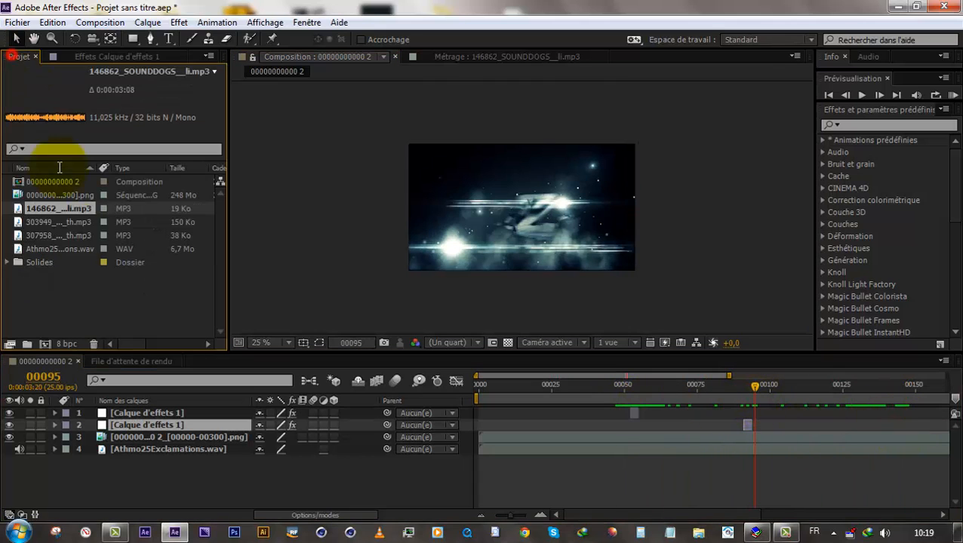
left_click_drag(76, 218, 651, 434)
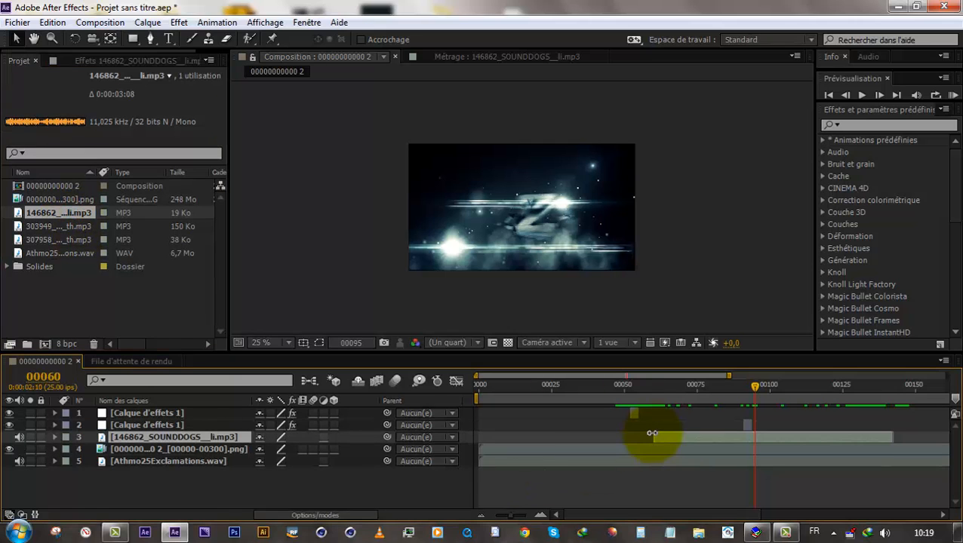
key("l")
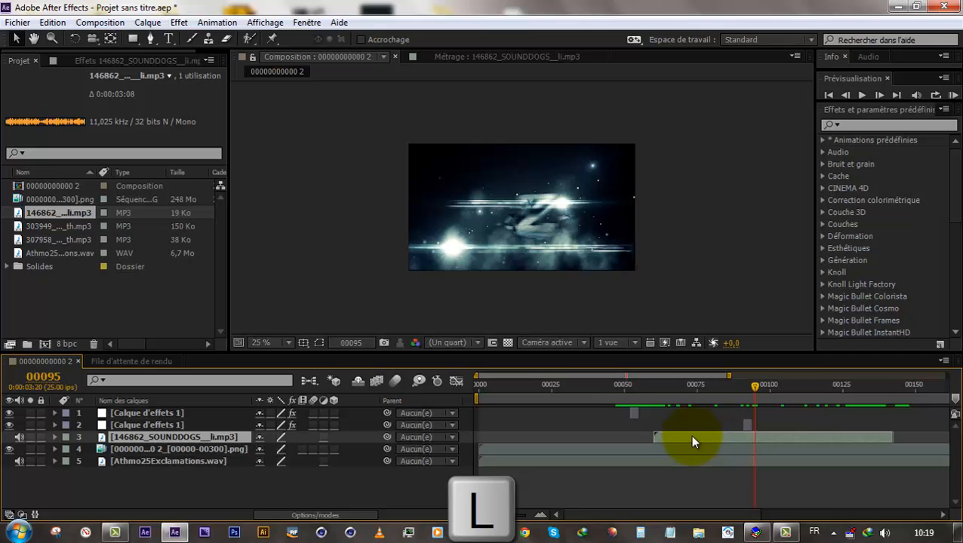
key("l")
left_click_drag(690, 435, 663, 436)
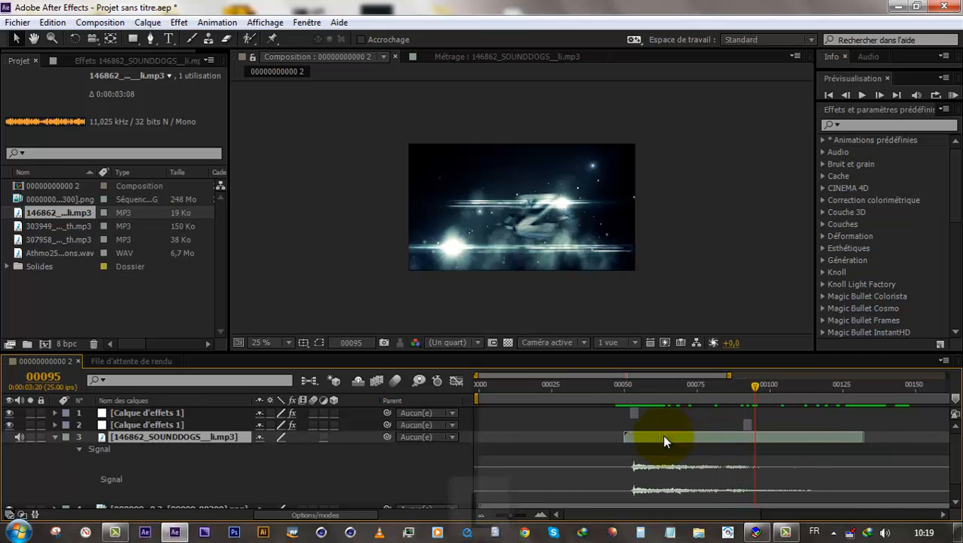
left_click_drag(610, 391, 730, 417)
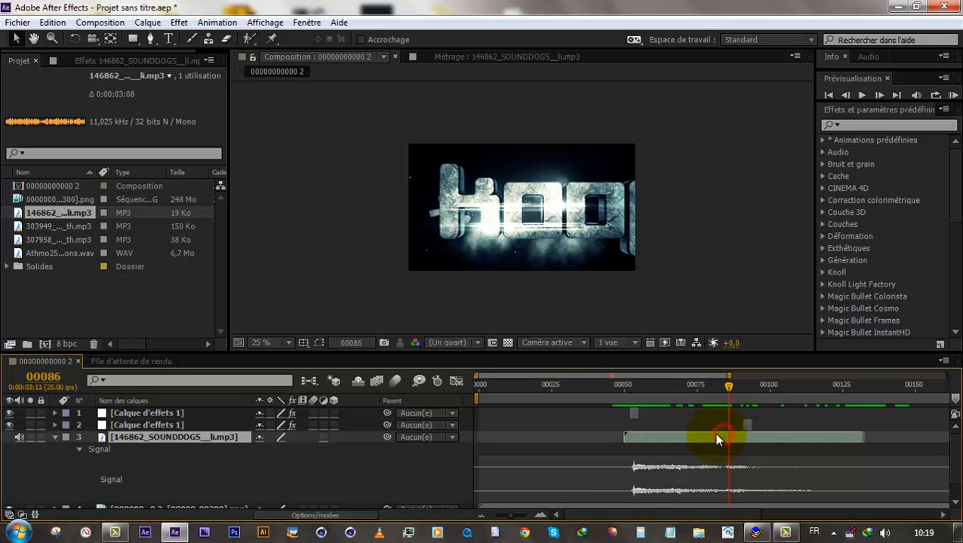
- Duplicate the 146862_SOUNDDOGS__li.mp3 layer, start the copy near frame 90 to match the second lightning strike, and preview from frame 45
key("ctrl+d")
left_click_drag(692, 451, 801, 459)
left_click(742, 393)
left_click_drag(744, 395, 612, 387)
key("KP_0")
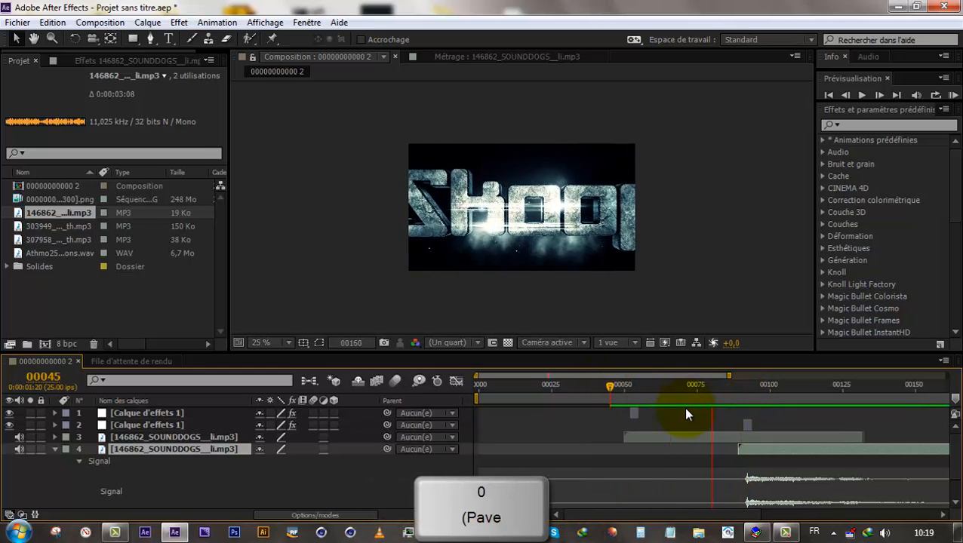
left_click_drag(705, 386, 843, 411)
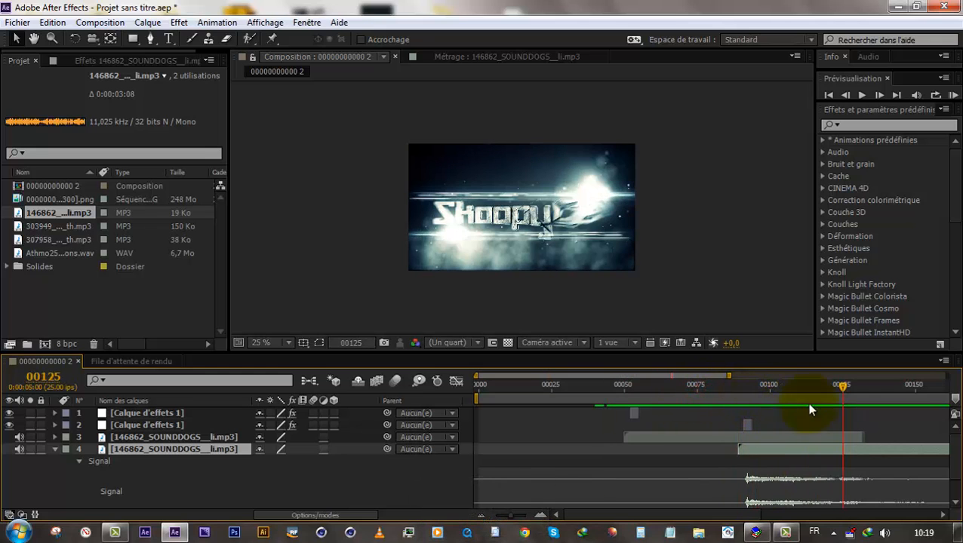
- Audition 303949_SOUNDDOGS__th.mp3, add it to the timeline above the image sequence starting at frame 0, and display its waveform
double_click(69, 226)
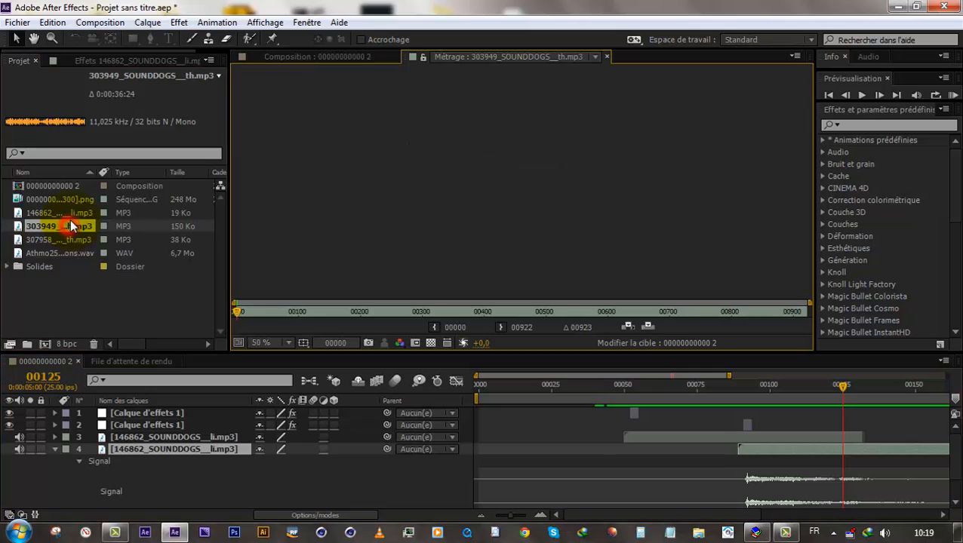
key("KP_0")
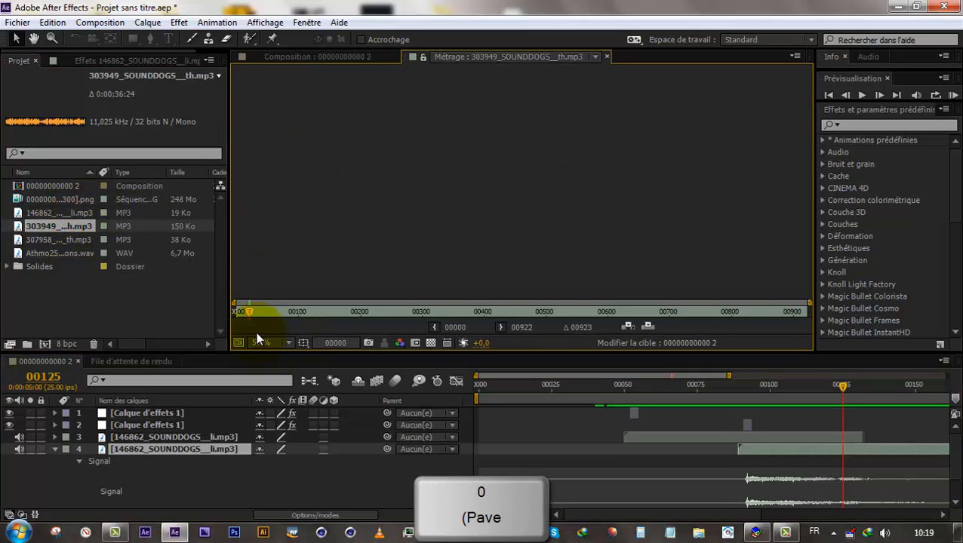
left_click(125, 288)
left_click_drag(79, 227, 163, 475)
left_click(55, 449)
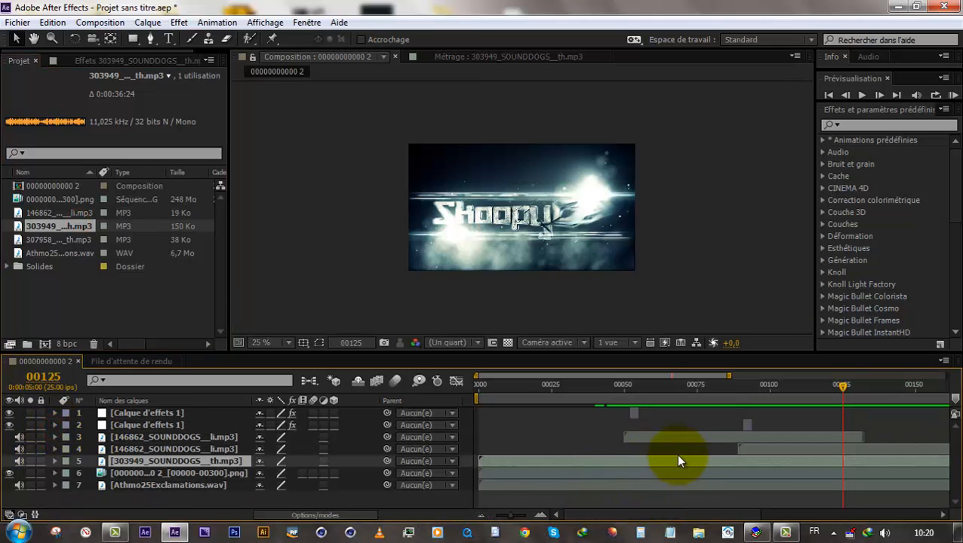
key("l")
key("l")
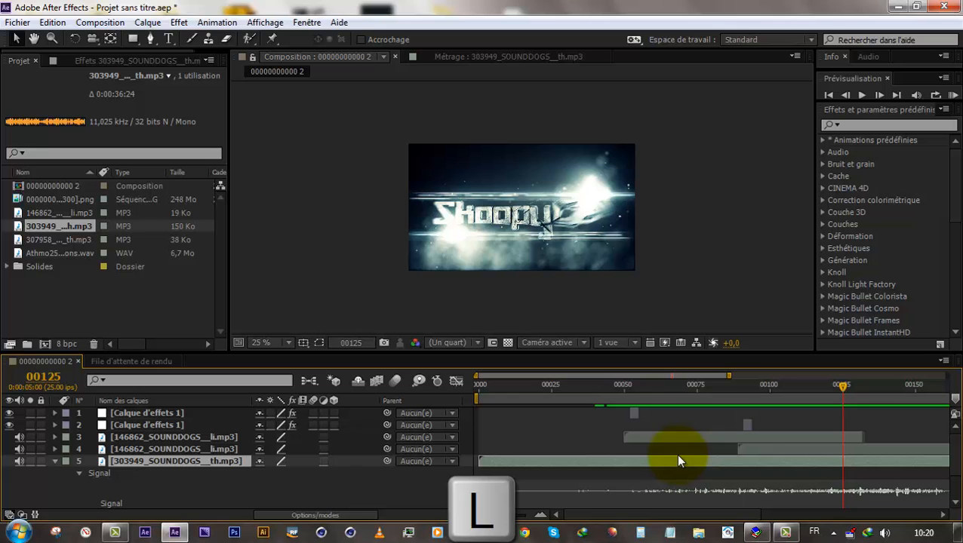
- Play the composition from frame 0 to check the thunder sound across the full timeline
left_click(609, 385)
key("Home")
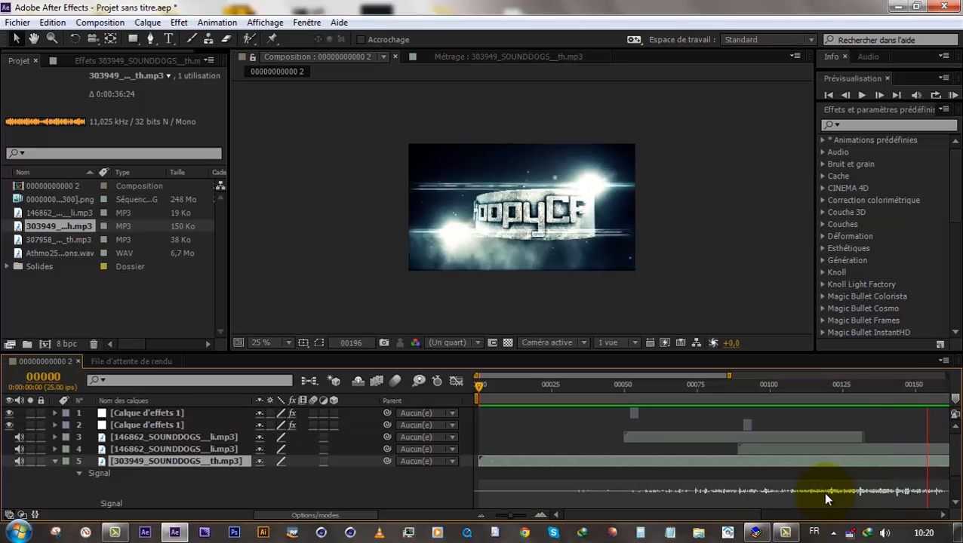
left_click_drag(729, 375, 946, 375)
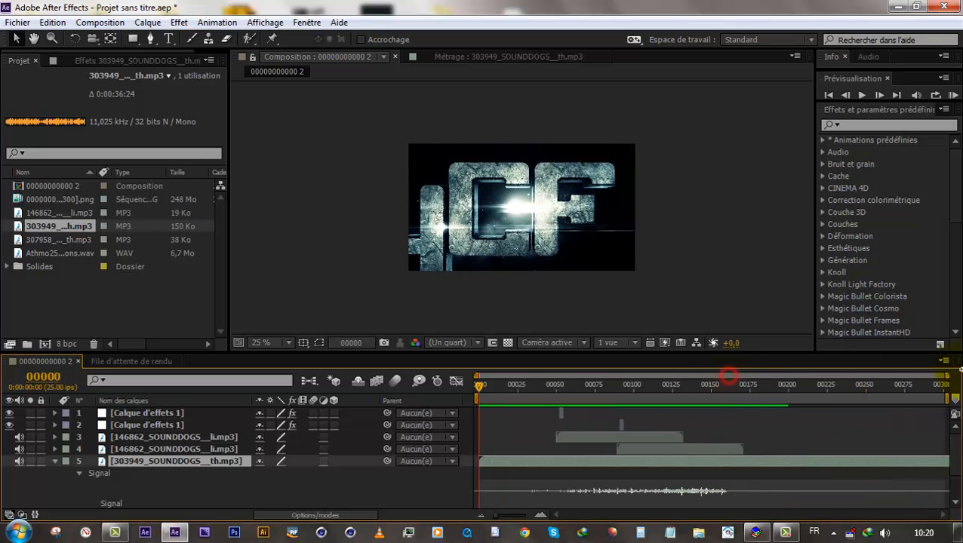
left_click(111, 303)
left_click(46, 252)
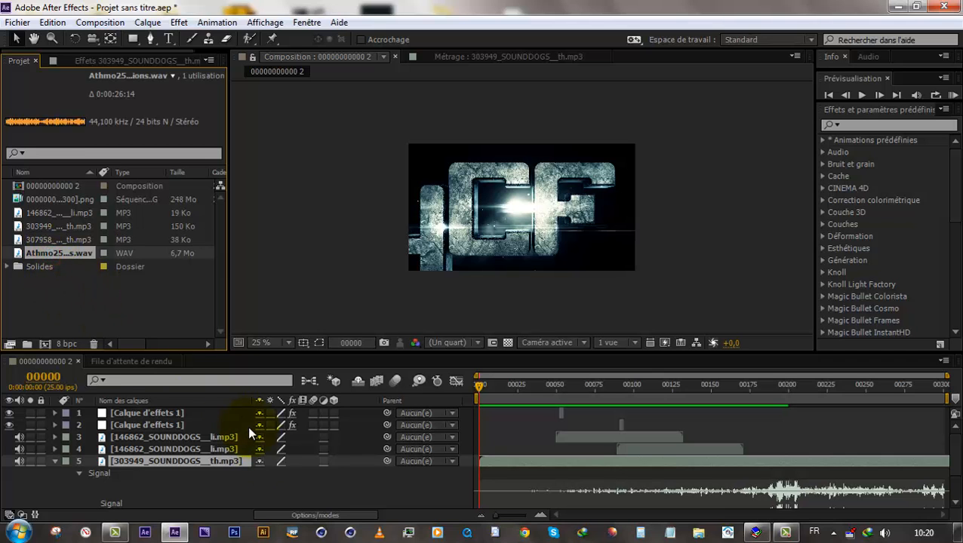
left_click(787, 534)
left_click(842, 455)
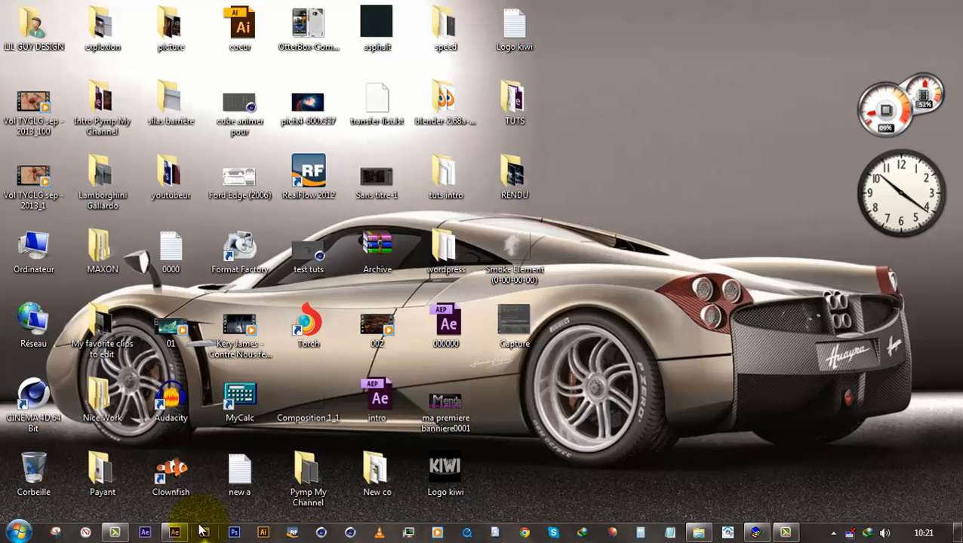
left_click(173, 533)
- Import the website transformation sound file, place it in the timeline just above the image sequence, and display its waveform
double_click(167, 302)
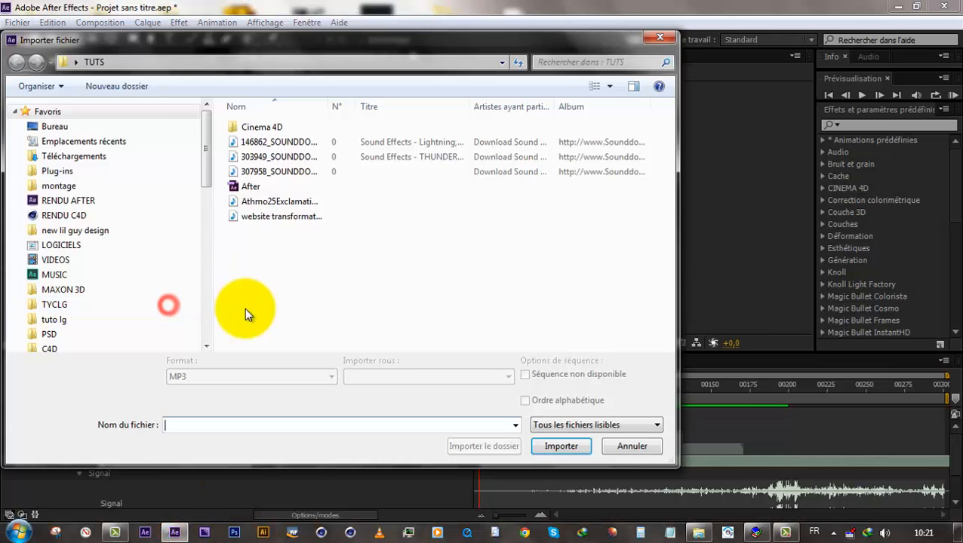
double_click(275, 216)
left_click_drag(62, 280, 556, 489)
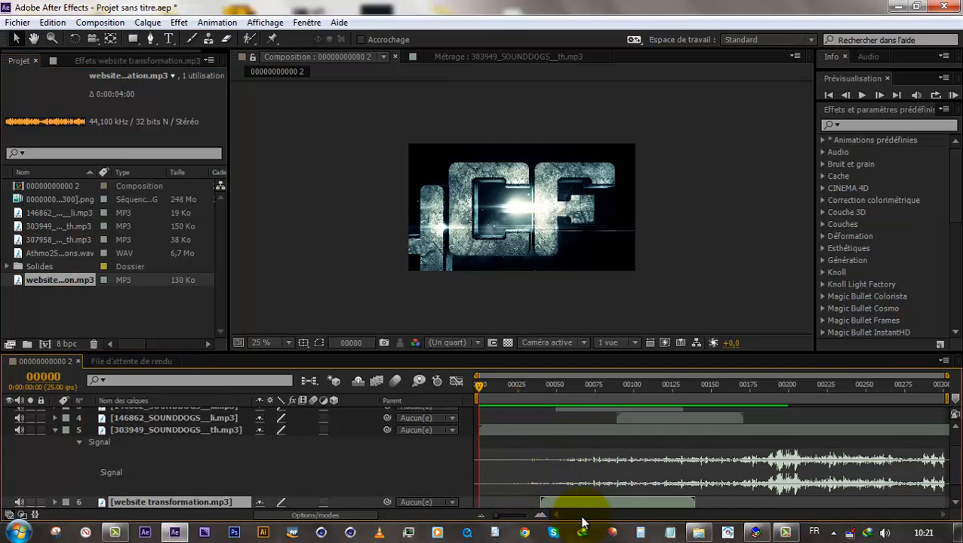
key("l")
key("l")
- Move the website transformation.mp3 layer to start at frame 90 and preview the sound from there
left_click_drag(549, 388, 615, 390)
left_click_drag(596, 454, 675, 449)
key("KP_0")
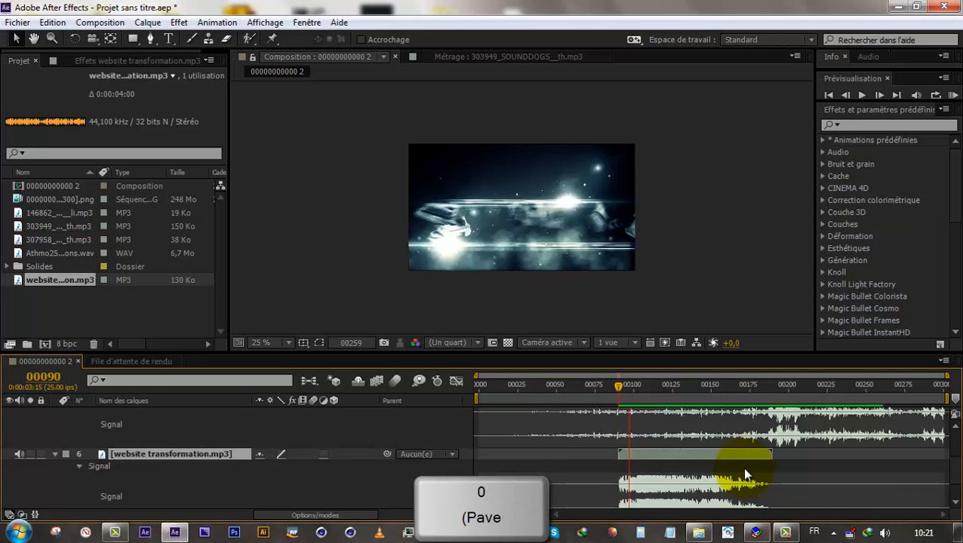
left_click(707, 395)
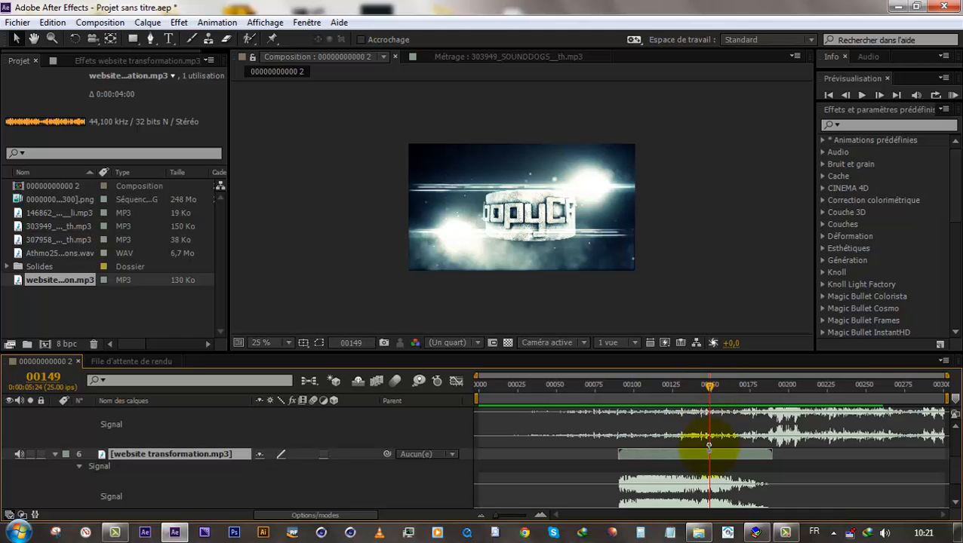
- Reveal the audio properties of the website transformation.mp3 layer and set Niveaux audio to -5 dB
key("l")
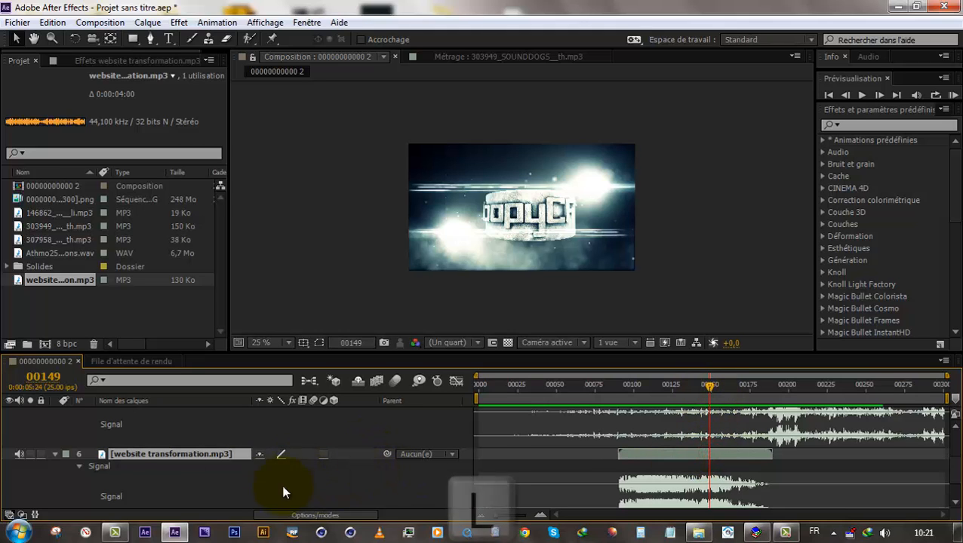
scroll(260, 468, "up", 1)
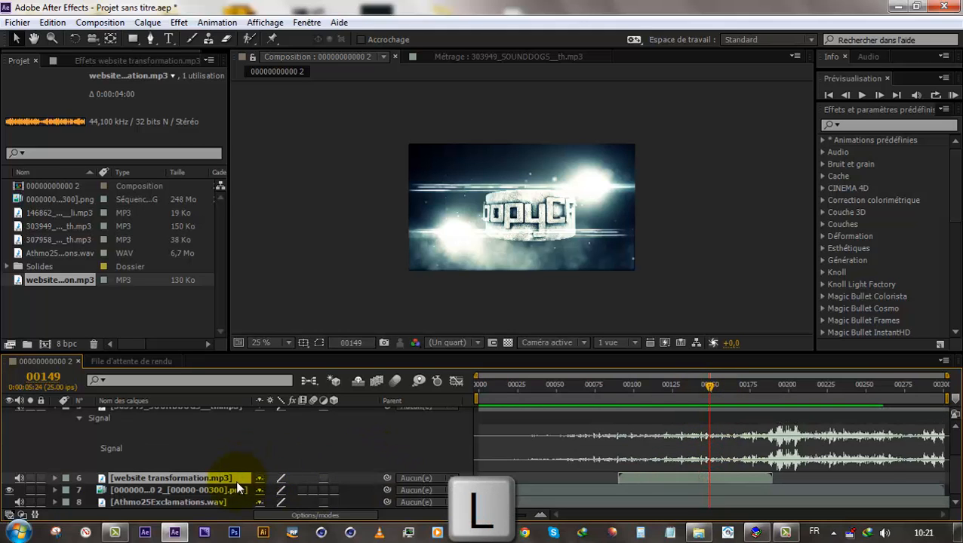
key("l")
left_click(54, 478)
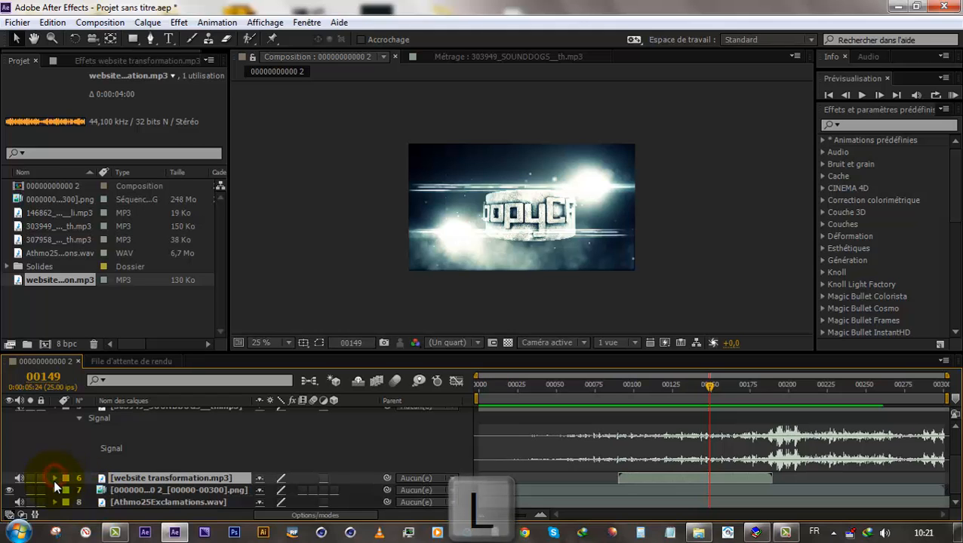
left_click(54, 477)
scroll(71, 476, "down", 1)
left_click(77, 479)
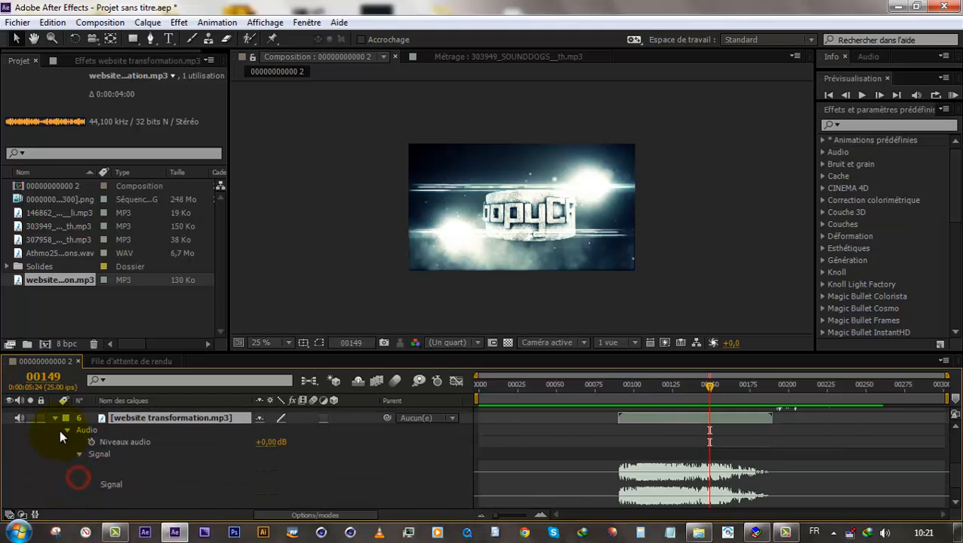
left_click(67, 428)
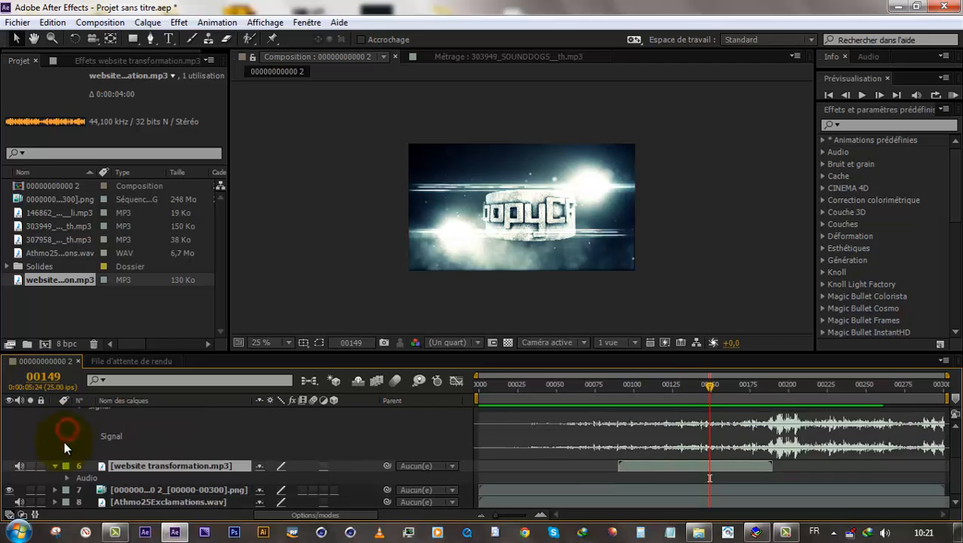
left_click(66, 478)
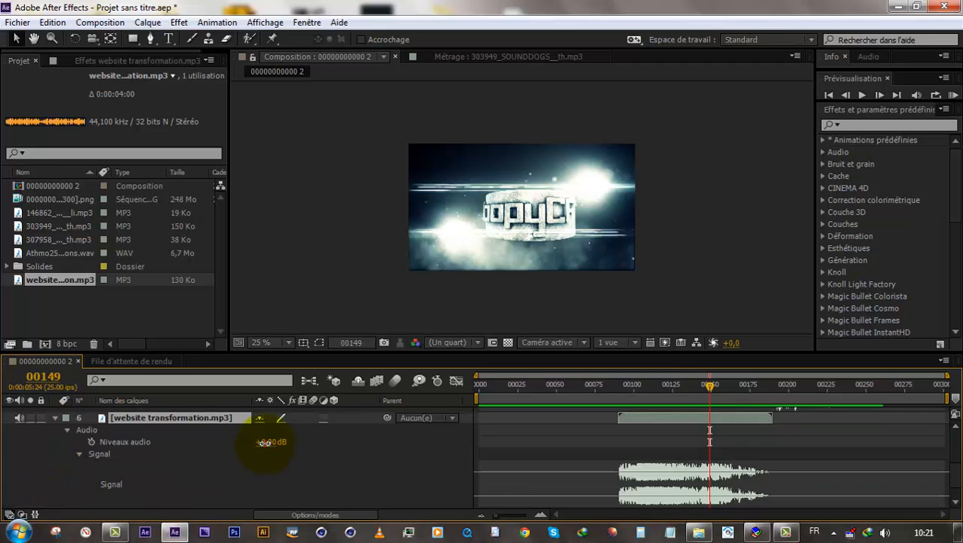
left_click_drag(263, 443, 268, 443)
type("-58")
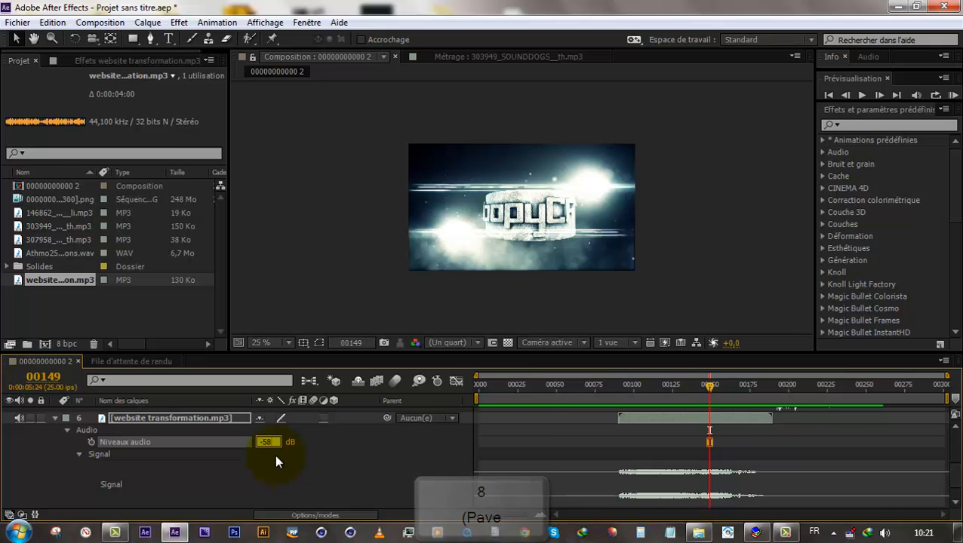
key("BackSpace")
left_click(319, 430)
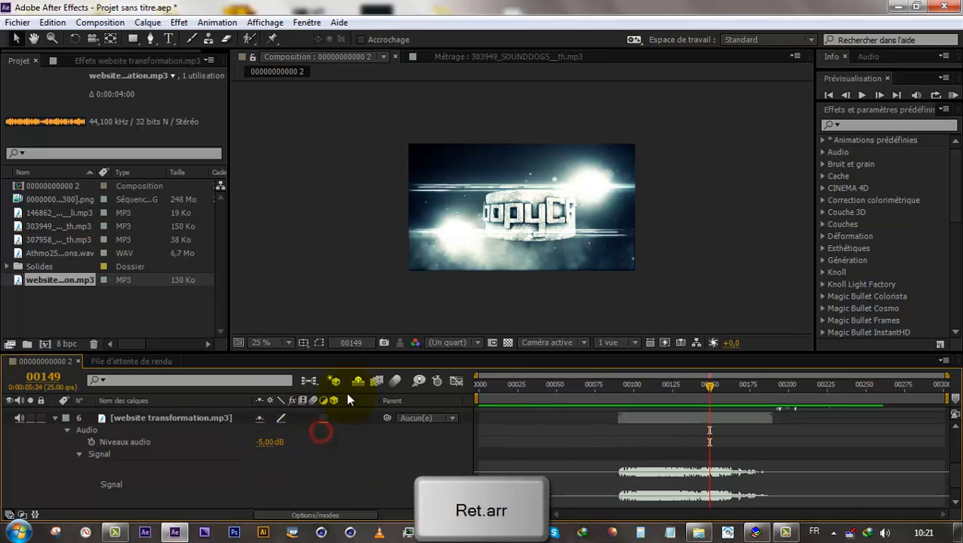
- Trim the end of the website transformation.mp3 layer back to about frame 143, previewing the cut-off
left_click(690, 400)
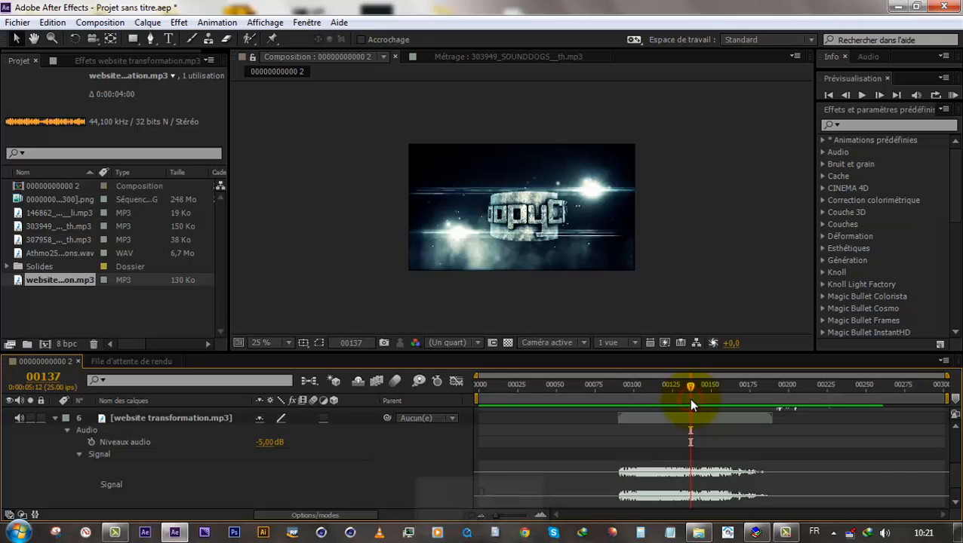
key("KP_0")
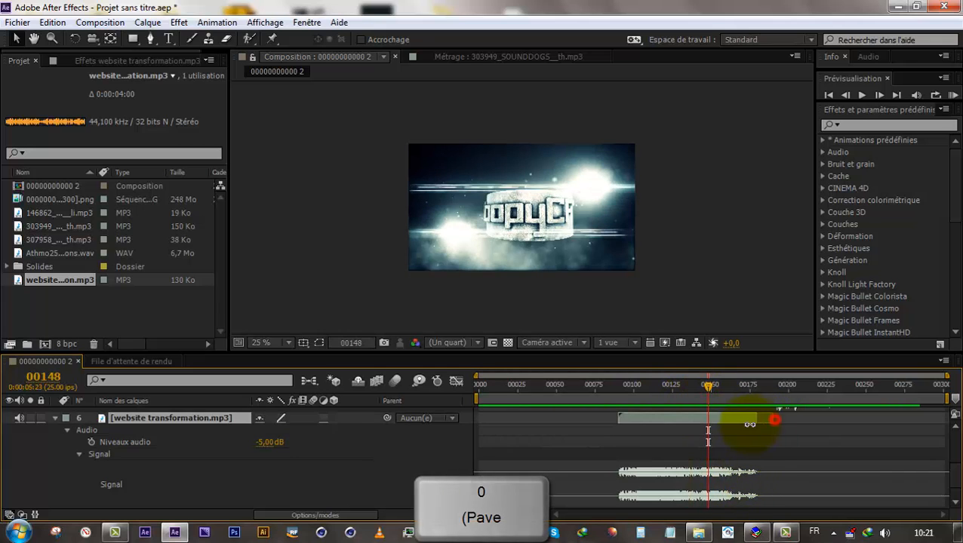
left_click(692, 400)
key("KP_0")
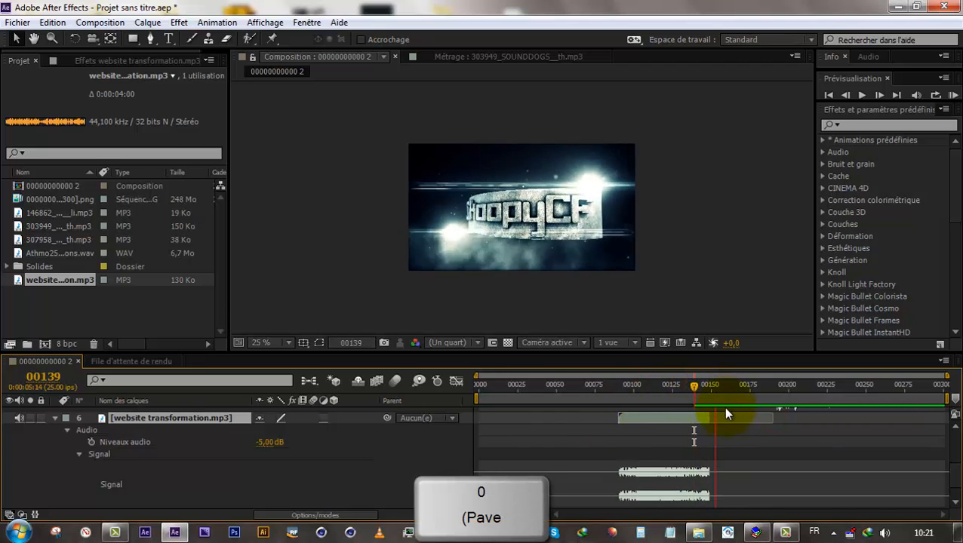
left_click(711, 418)
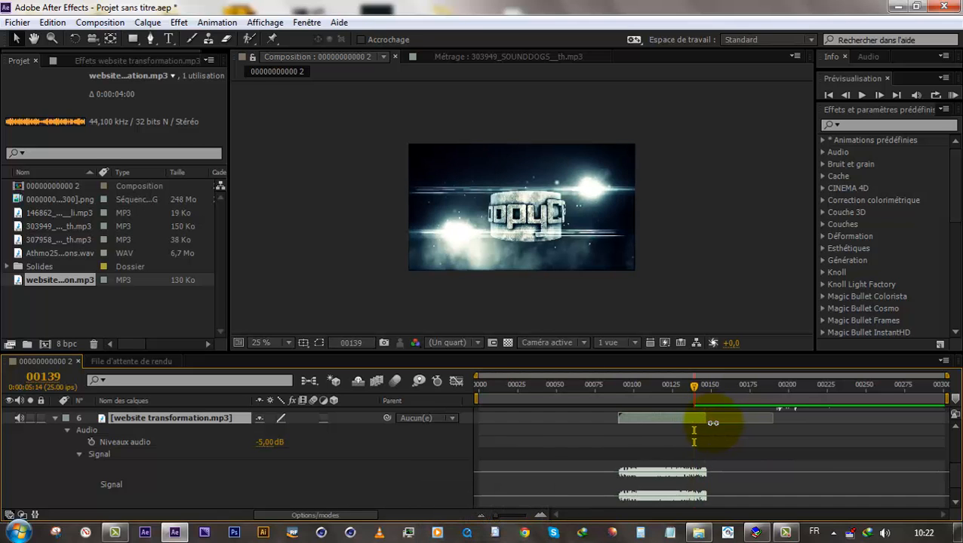
key("KP_0")
left_click(705, 422)
key("KP_0")
left_click(704, 422)
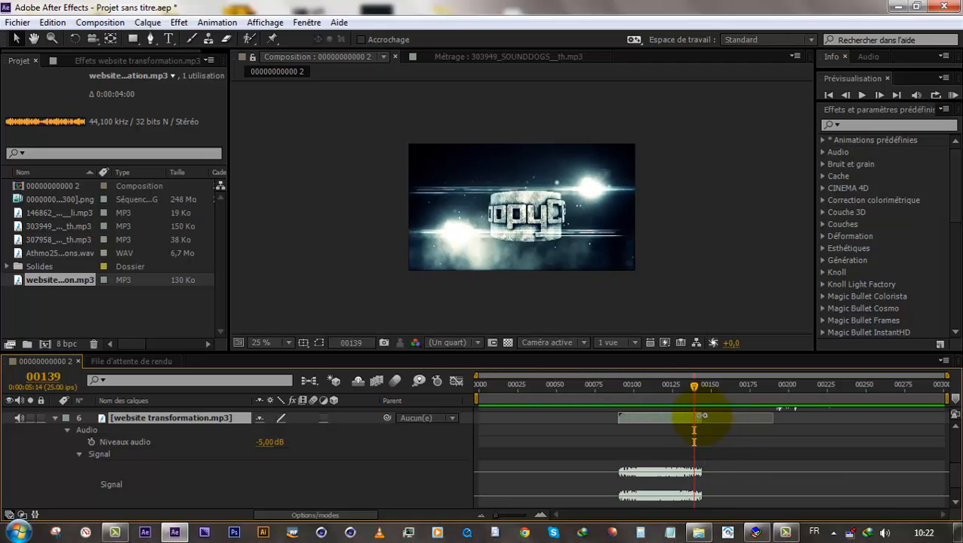
- Fade out website transformation.mp3 with Niveaux audio keyframes from -5 dB at frame 139 to a lower level at frame 143, then shift the first keyframe slightly earlier
left_click(91, 442)
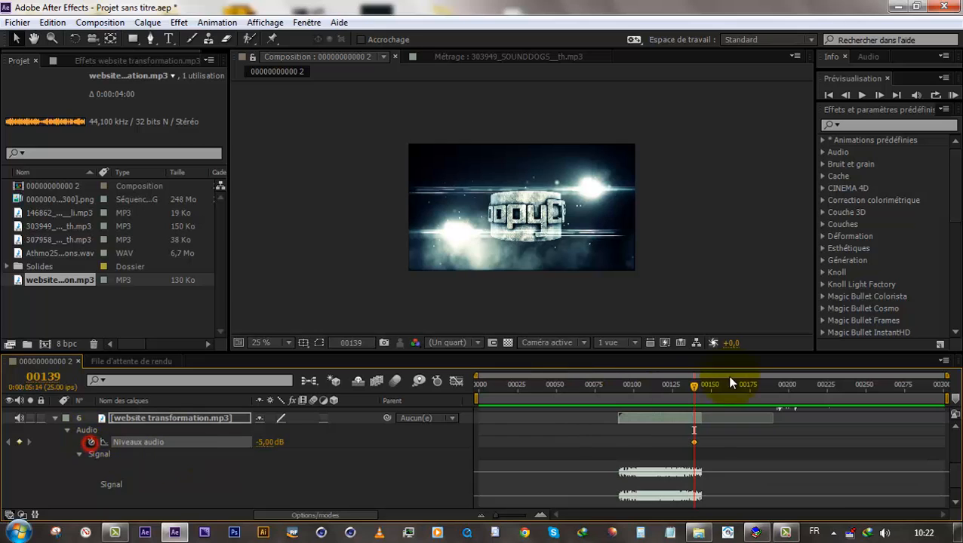
left_click(698, 387)
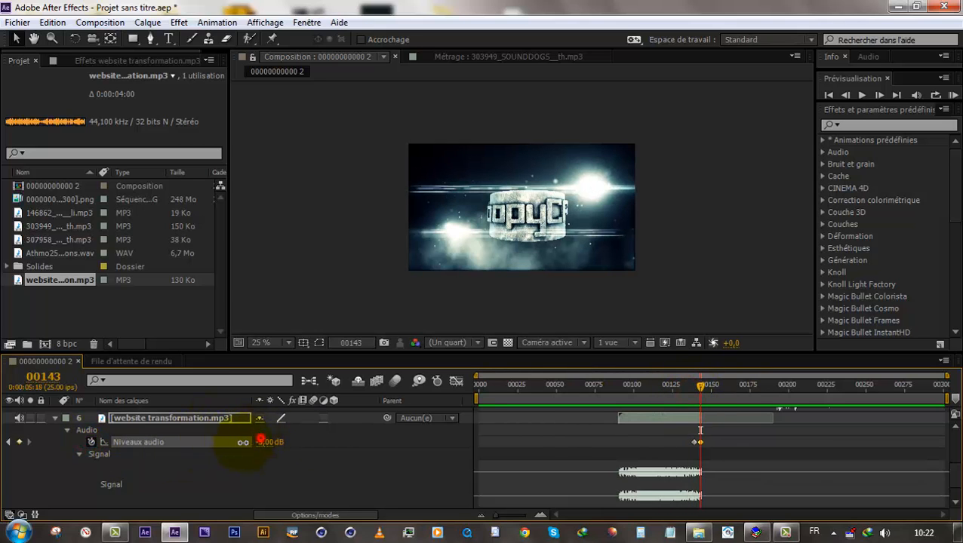
left_click_drag(261, 439, 267, 462)
left_click_drag(713, 391, 661, 389)
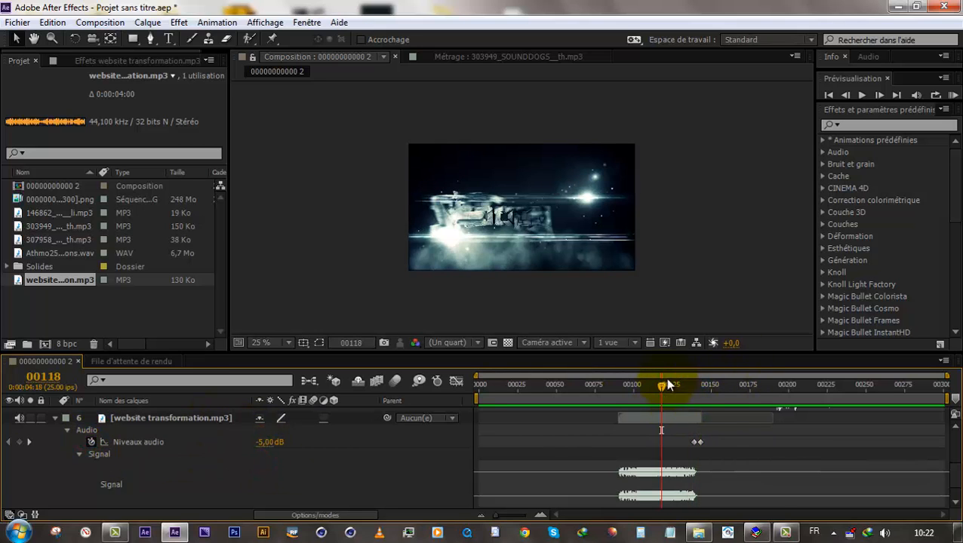
left_click(694, 443)
key("KP_0")
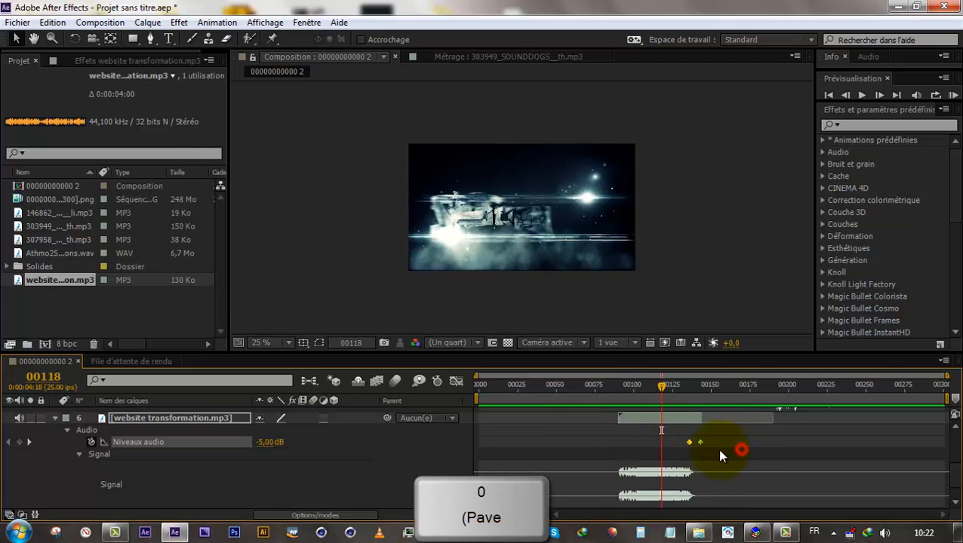
- Reveal the audio level of the 303949_SOUNDDOGS__th.mp3 layer, set Niveaux audio to +5 dB and preview the result
left_click(55, 417)
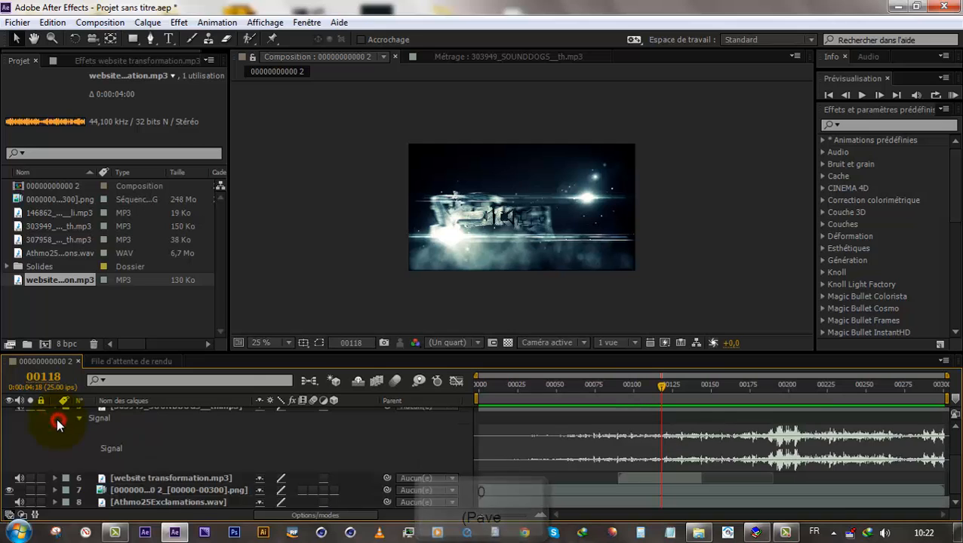
left_click(134, 501)
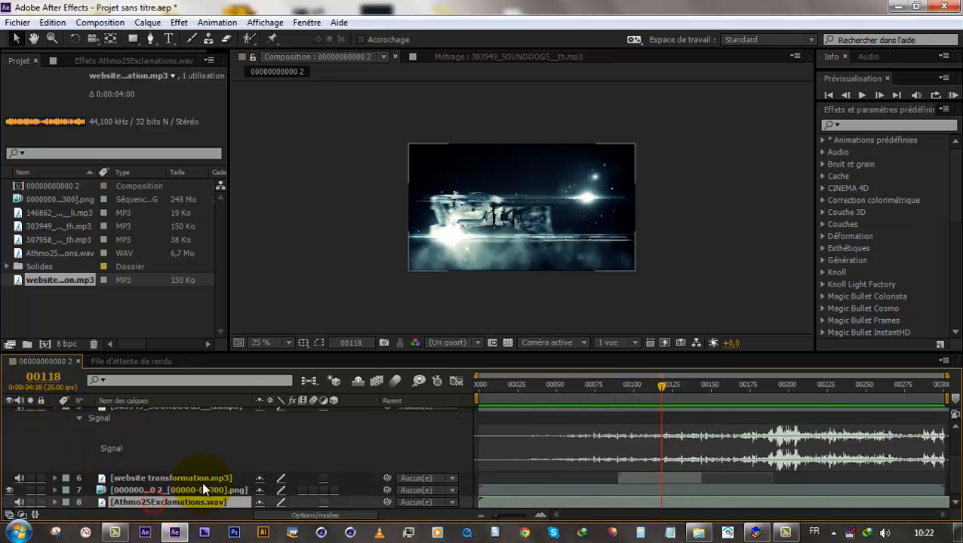
scroll(165, 447, "up", 3)
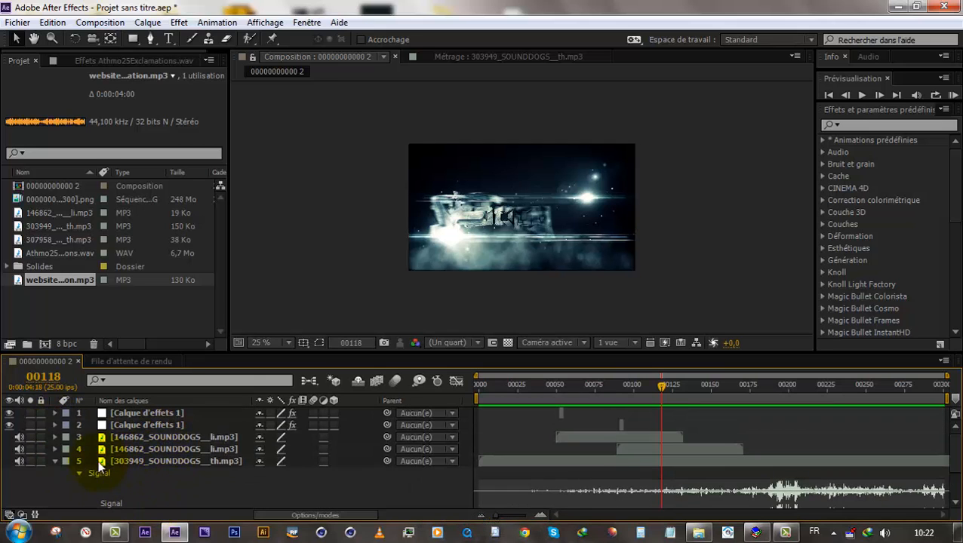
left_click(247, 463)
scroll(171, 483, "down", 1)
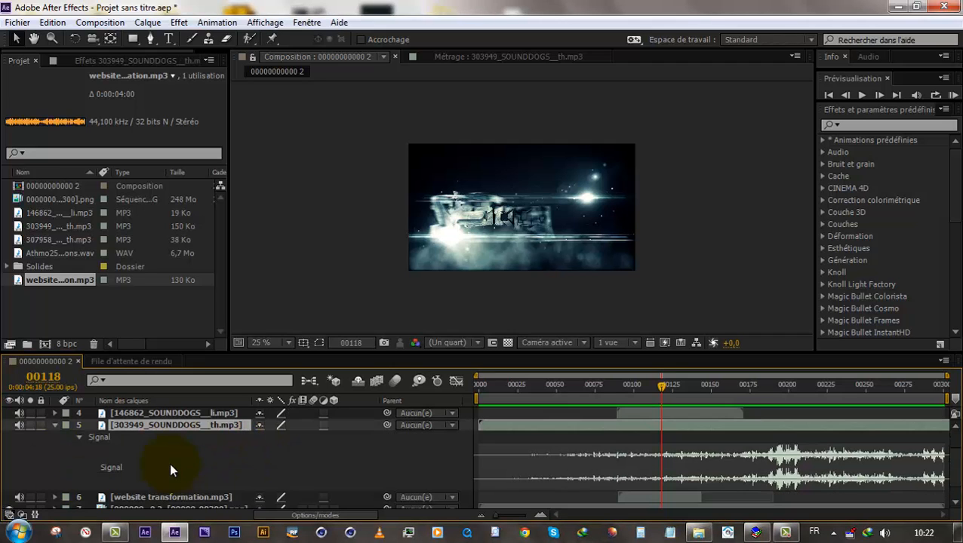
key("l")
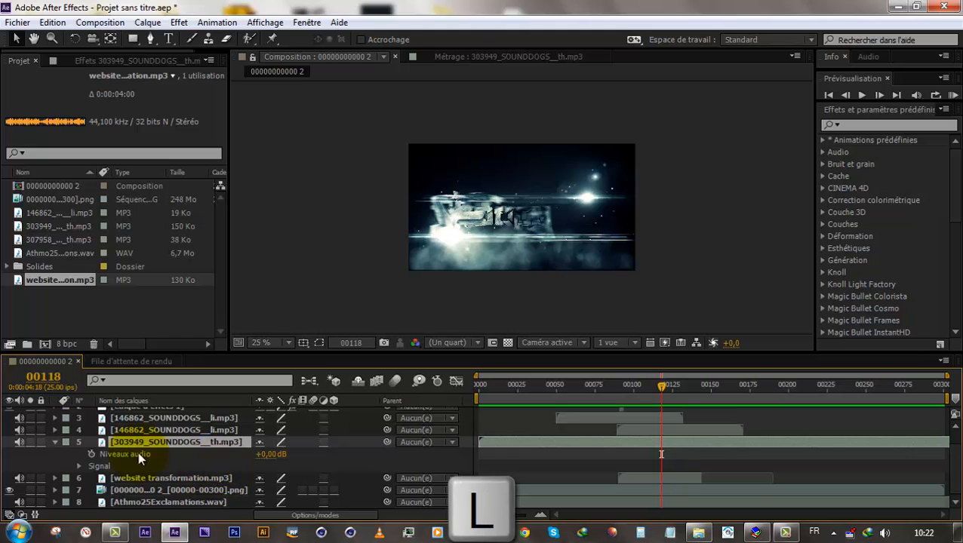
left_click(271, 455)
type("5")
left_click(326, 452)
key("KP_0")
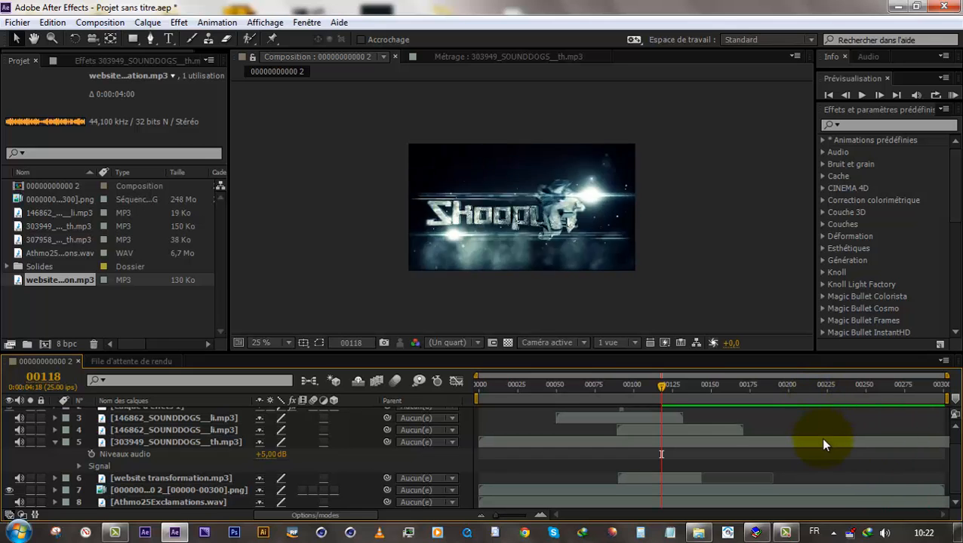
- Duplicate the Calque d'effets 1 lightning layer near frame 93 and move the copy to about frame 143
scroll(822, 436, "up", 1)
left_click(620, 425)
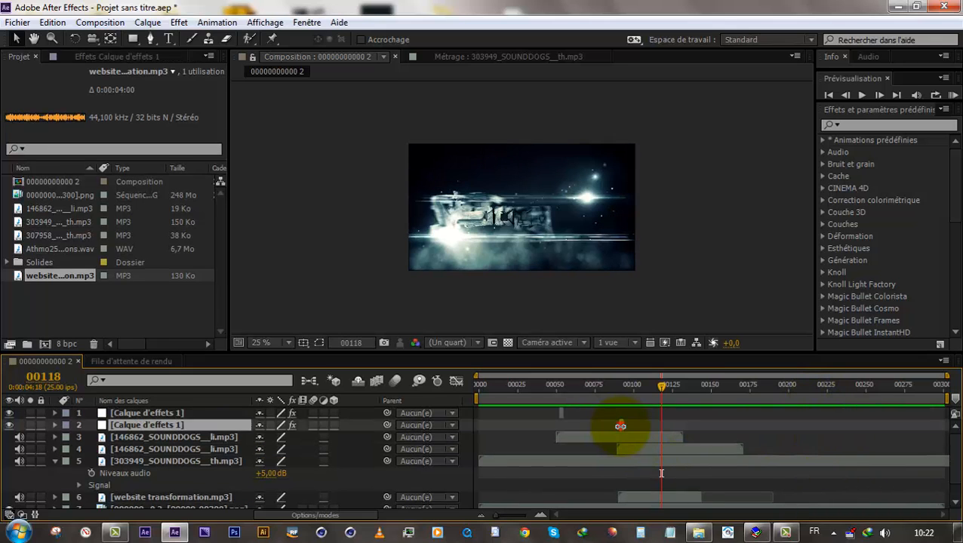
key("ctrl+d")
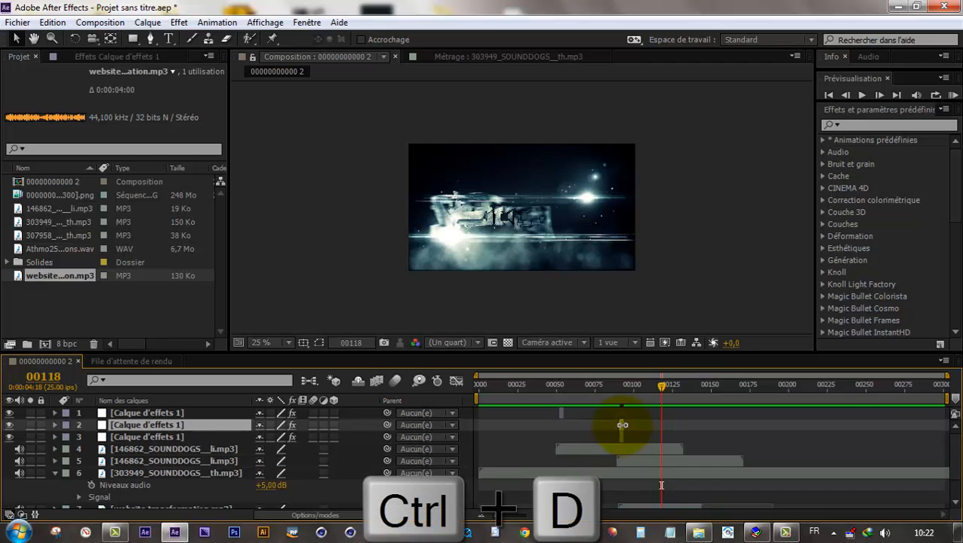
left_click(544, 515)
left_click(545, 515)
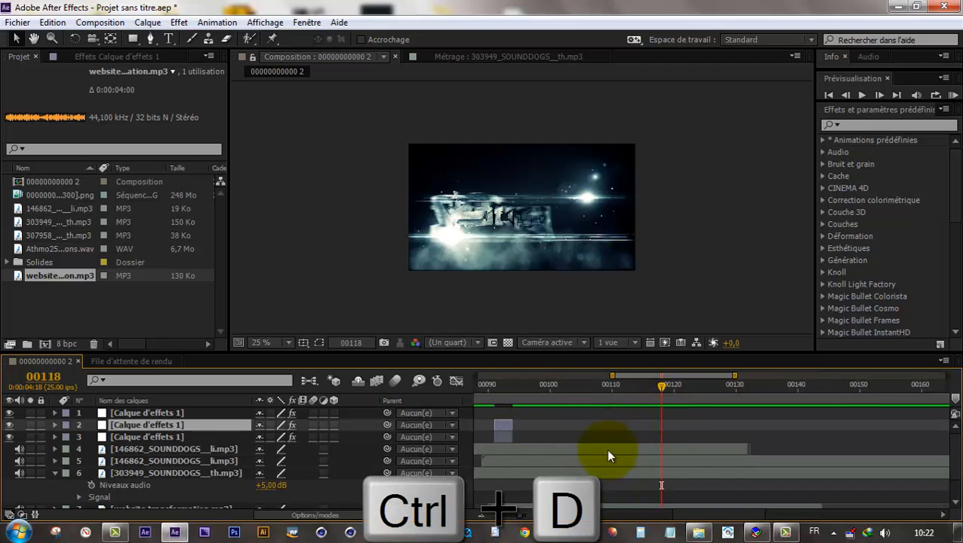
left_click_drag(514, 426, 827, 430)
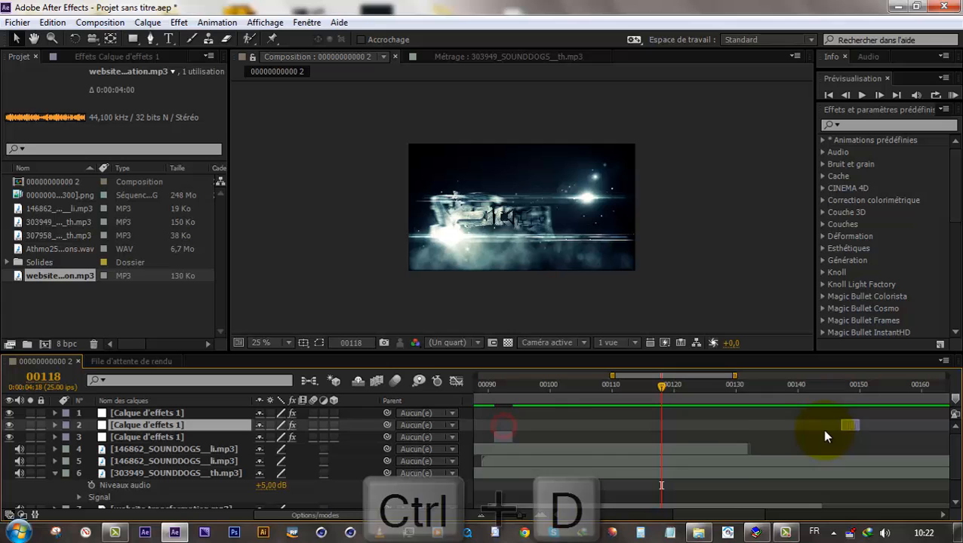
- Duplicate a 146862_SOUNDDOGS__li.mp3 layer, align the copy's start at about frame 142 with the new lightning strike and preview it
left_click(693, 450)
key("ctrl+d")
scroll(641, 451, "right", 5)
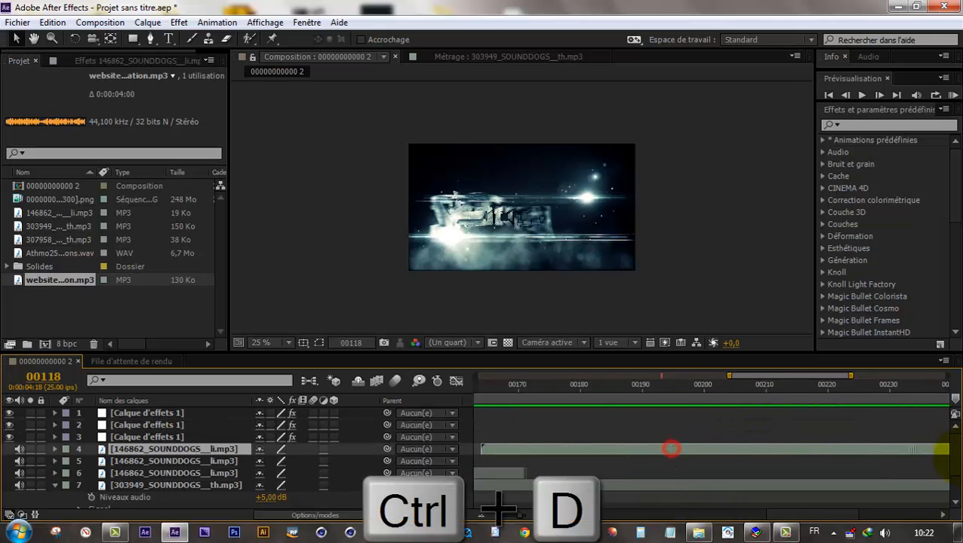
key("l")
key("l")
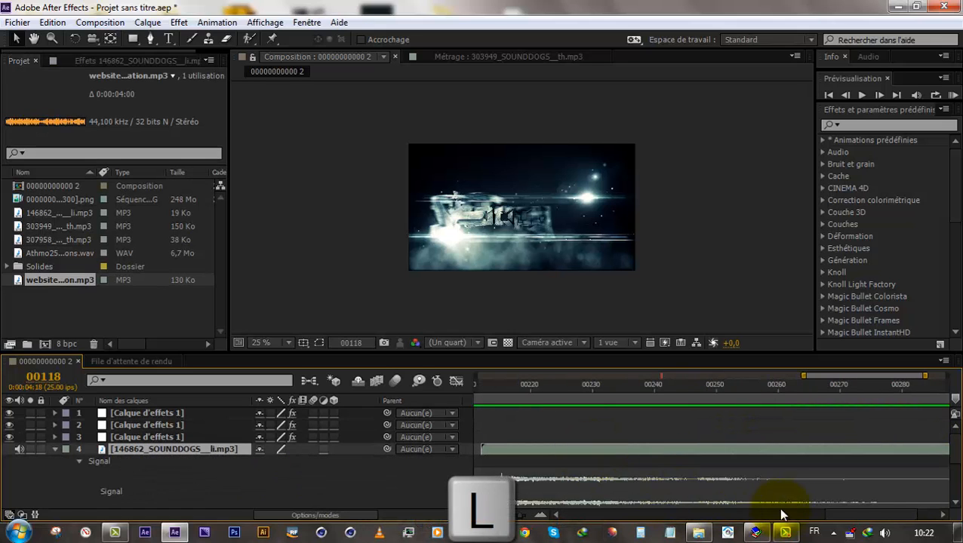
left_click_drag(866, 515, 822, 526)
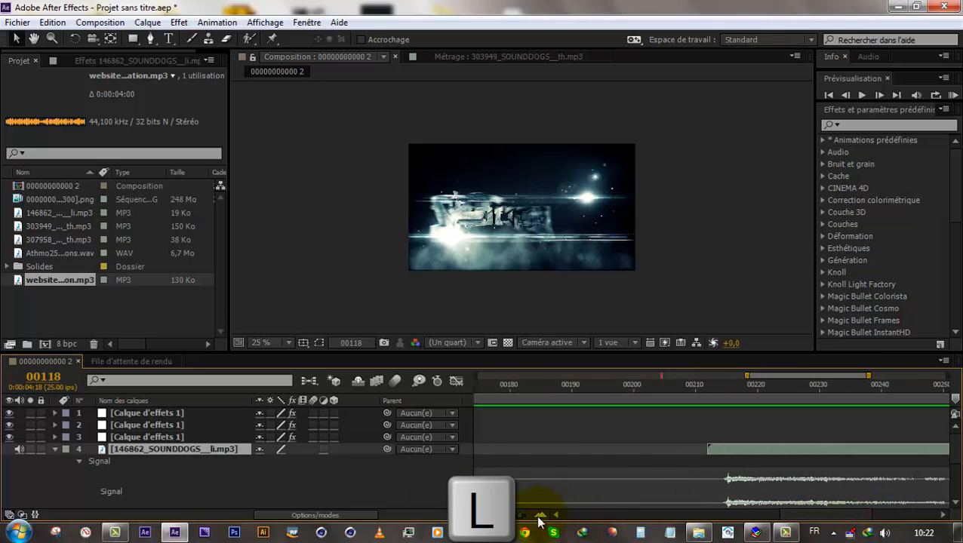
left_click_drag(524, 518, 508, 516)
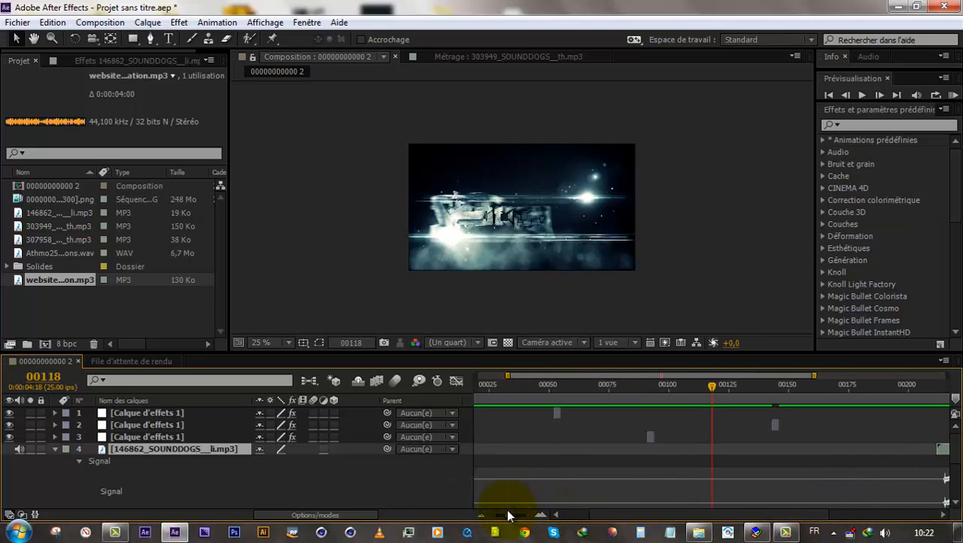
left_click_drag(944, 445, 759, 445)
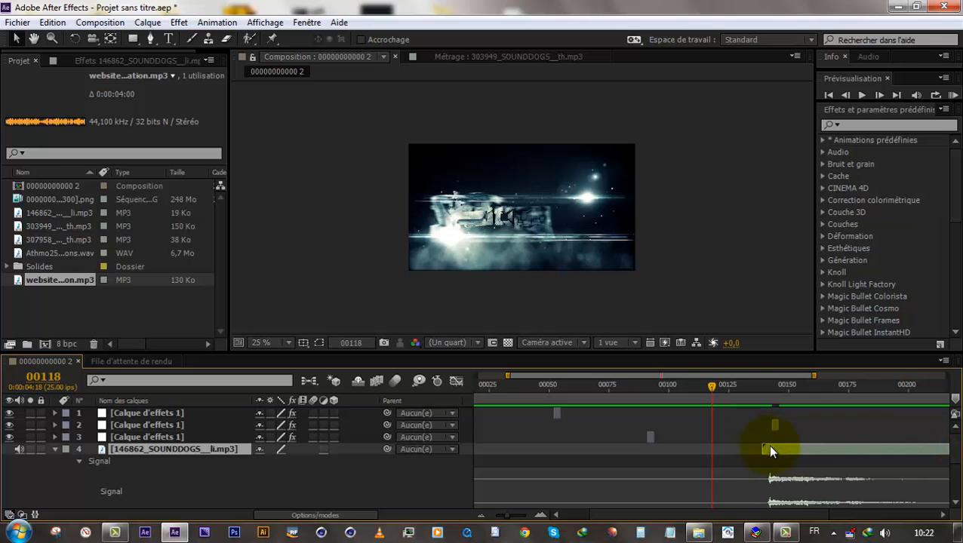
left_click(756, 390)
key("KP_0")
left_click(779, 401)
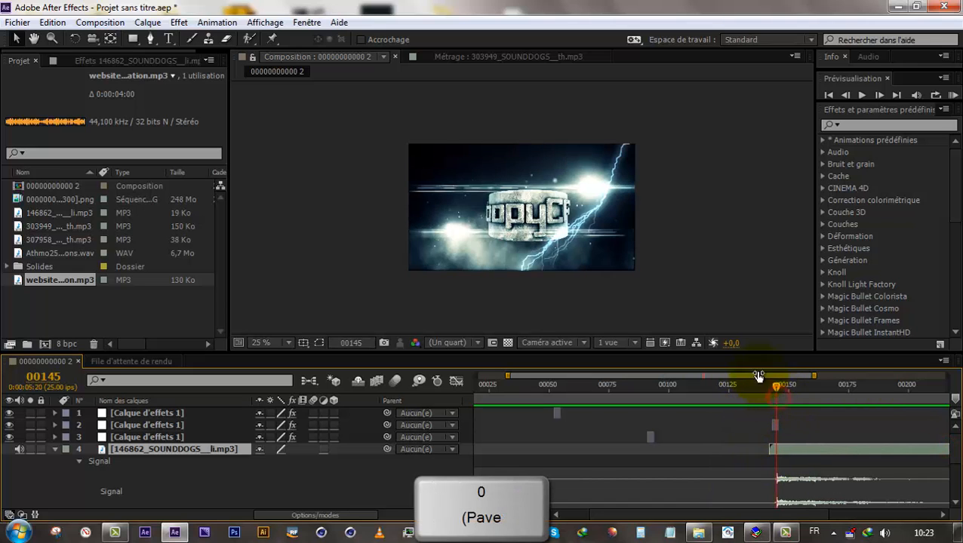
- On the new lightning layer's Eclairs élaborés effect, remove the Origine and Axe keyframes and reposition Origine to -148,560 and Axe to 946.7,614.7
left_click(155, 436)
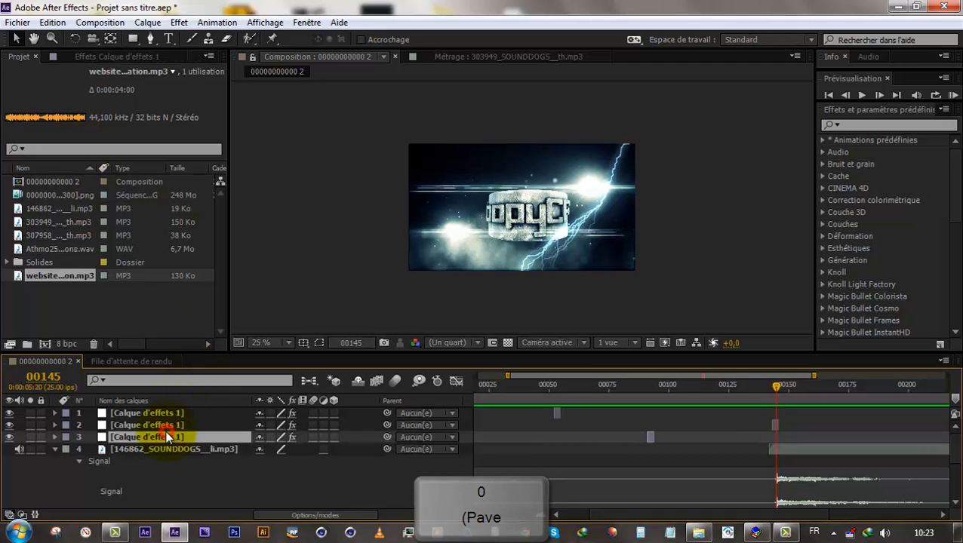
left_click(162, 425)
left_click(133, 57)
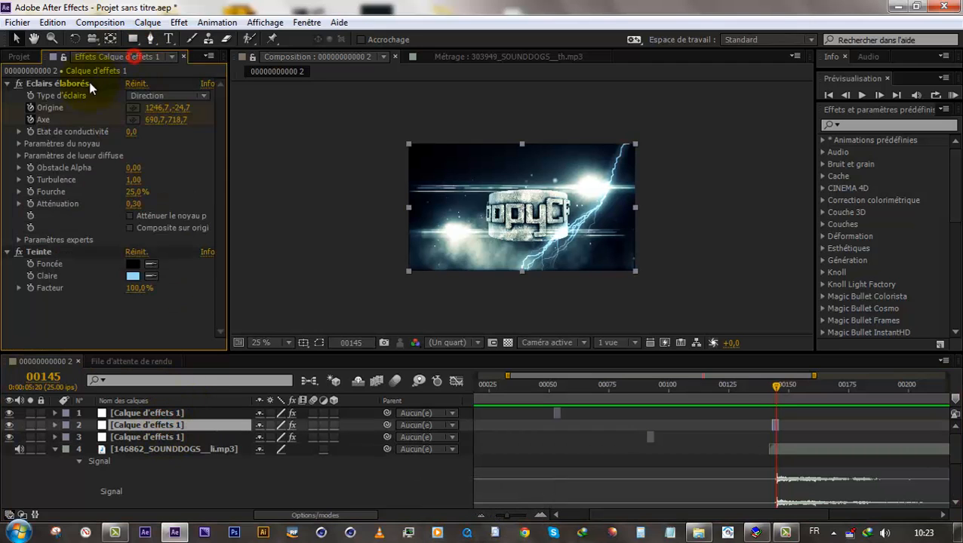
left_click(22, 107)
left_click(134, 107)
left_click(416, 262)
left_click_drag(416, 262, 382, 242)
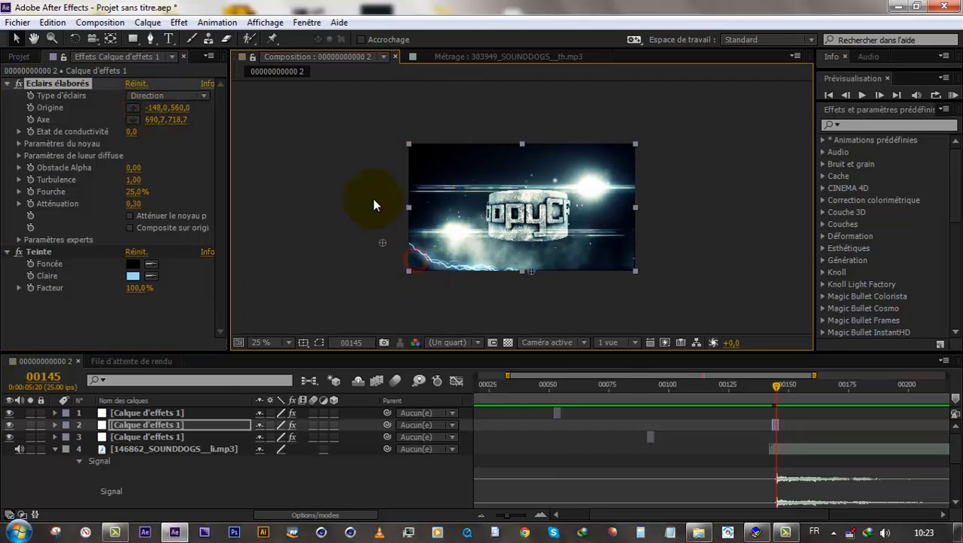
left_click_drag(566, 261, 577, 251)
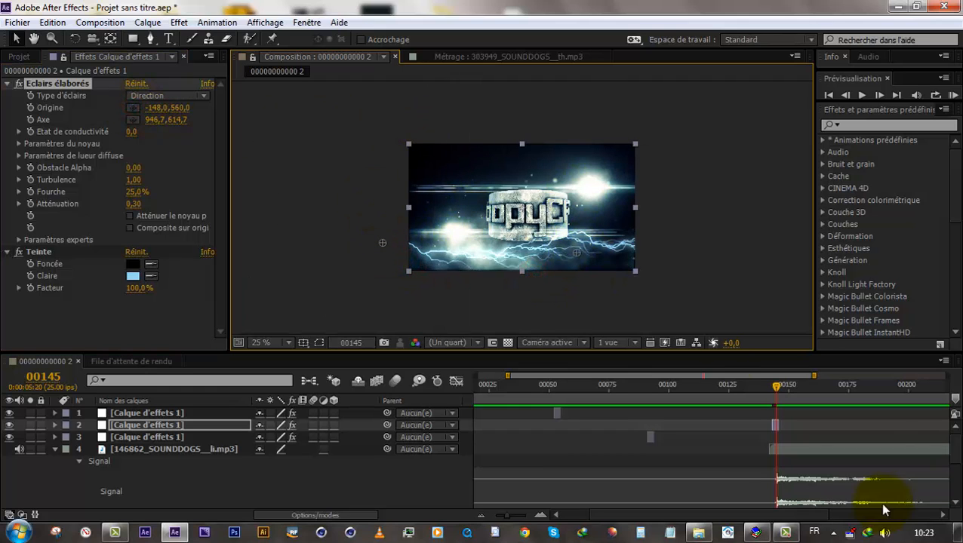
- Keyframe the new strike's Origine and Axe at frame 145, then move Origine to -148,392 at frame 143 and preview
left_click(30, 119)
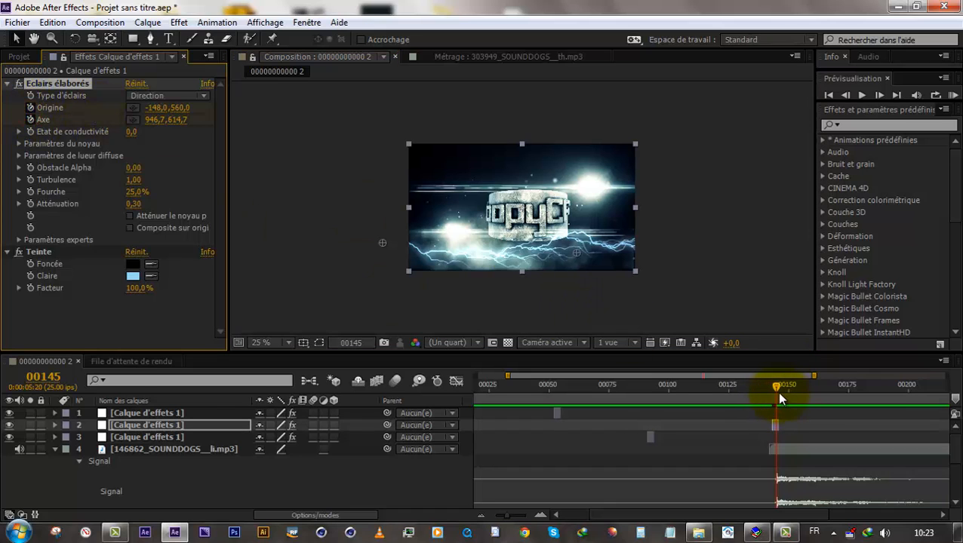
left_click_drag(776, 390, 771, 389)
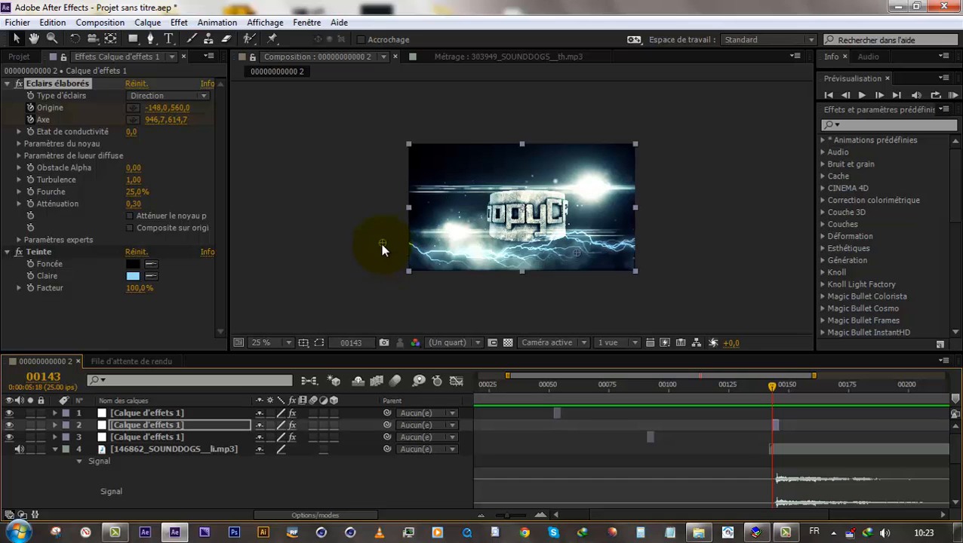
left_click_drag(383, 250, 383, 218)
left_click_drag(774, 400, 762, 401)
key("KP_0")
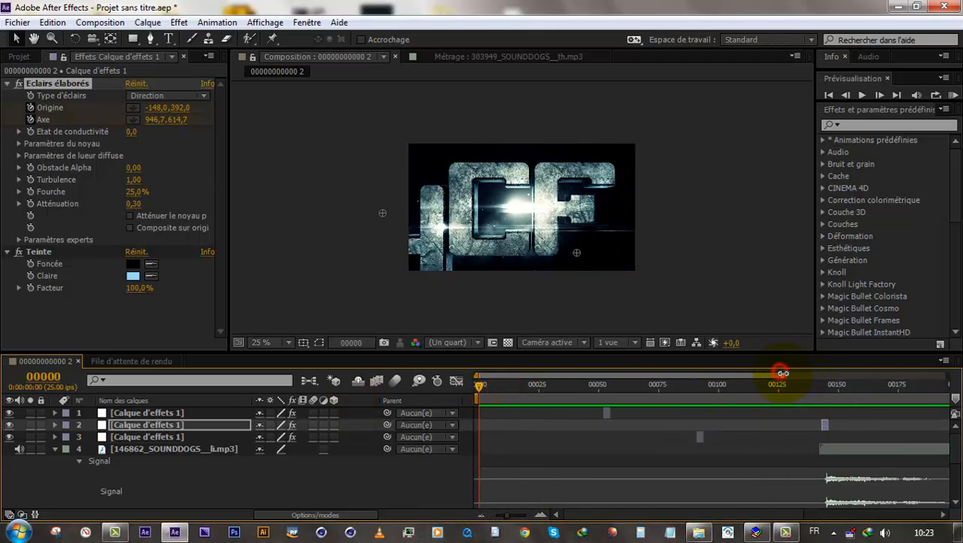
- Show the full composition duration in the timeline and play a RAM preview of the whole intro with sound
left_click_drag(782, 373, 947, 375)
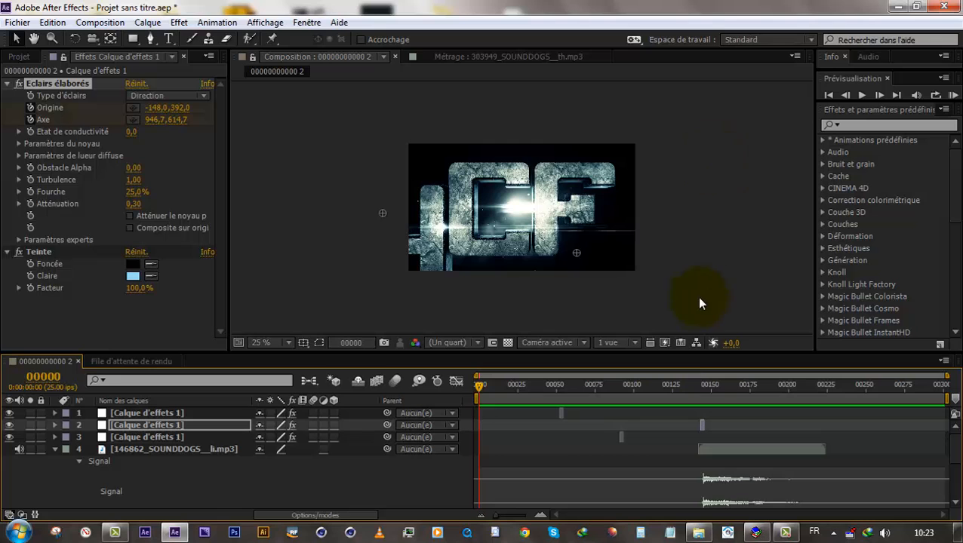
left_click(99, 22)
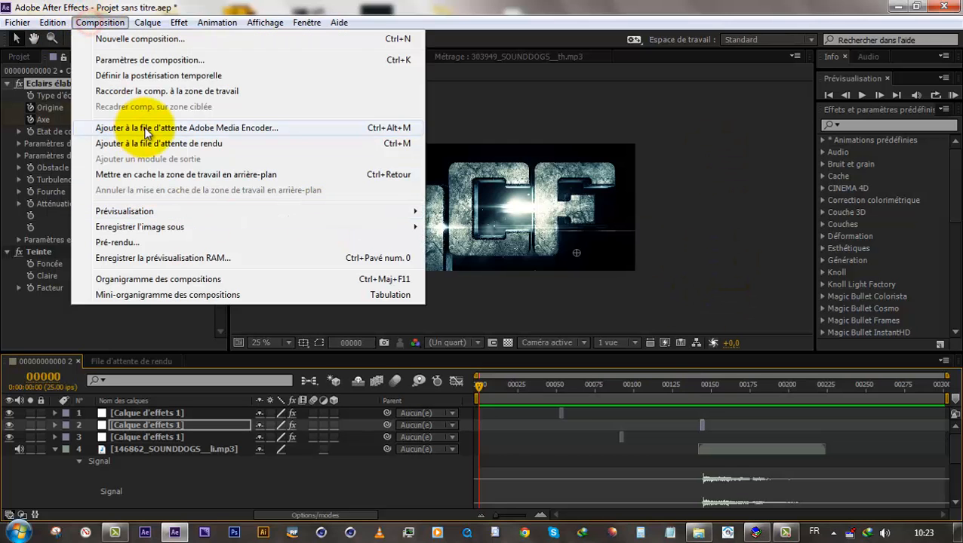
left_click(535, 388)
left_click_drag(535, 389, 297, 400)
left_click(953, 96)
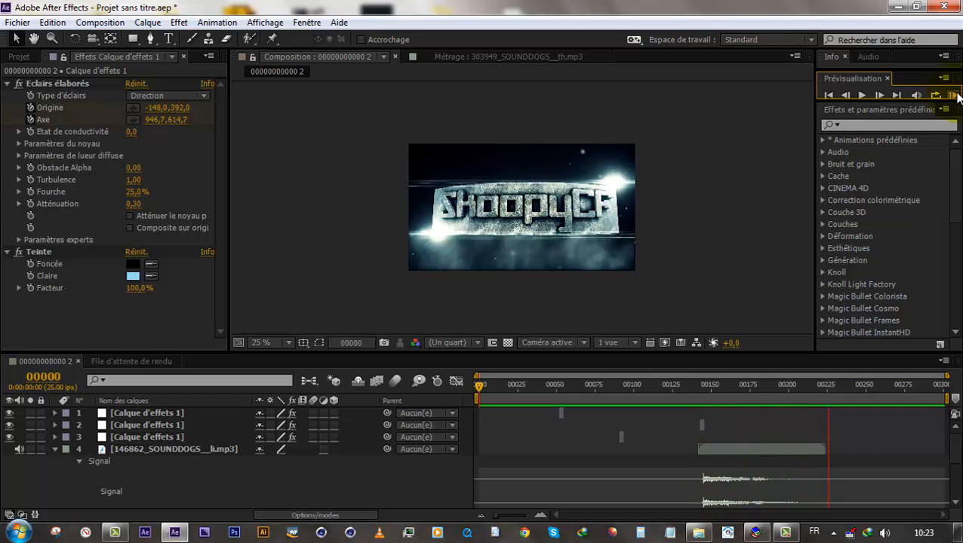
left_click(953, 96)
- Collapse the expanded sound layers, then create a new adjustment layer and apply the Fondu effect to it
left_click_drag(497, 379, 507, 384)
left_click(54, 450)
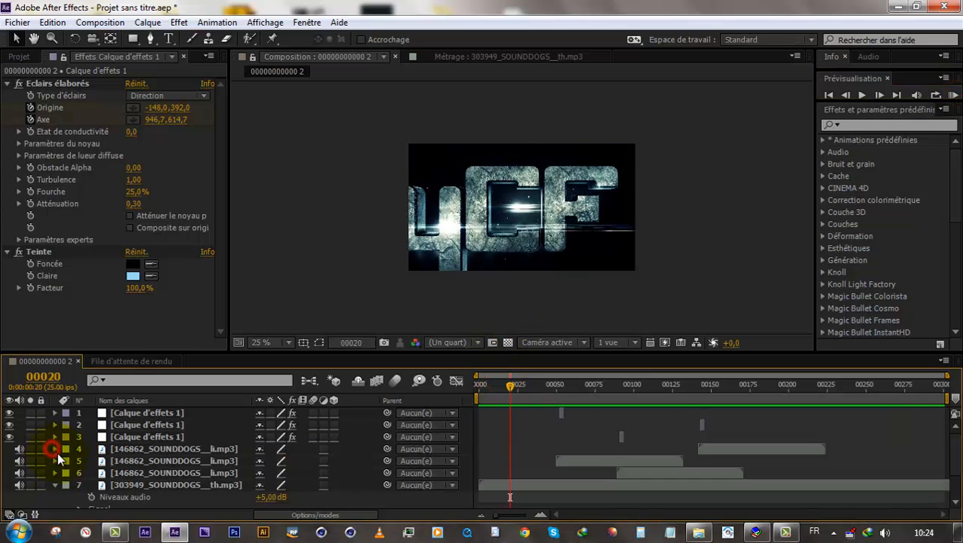
left_click(55, 486)
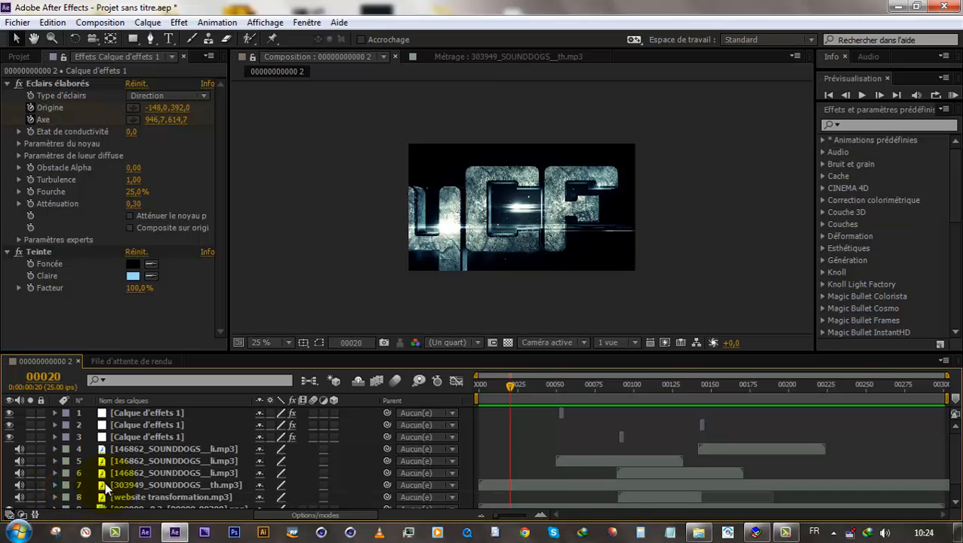
key("ctrl+alt+y")
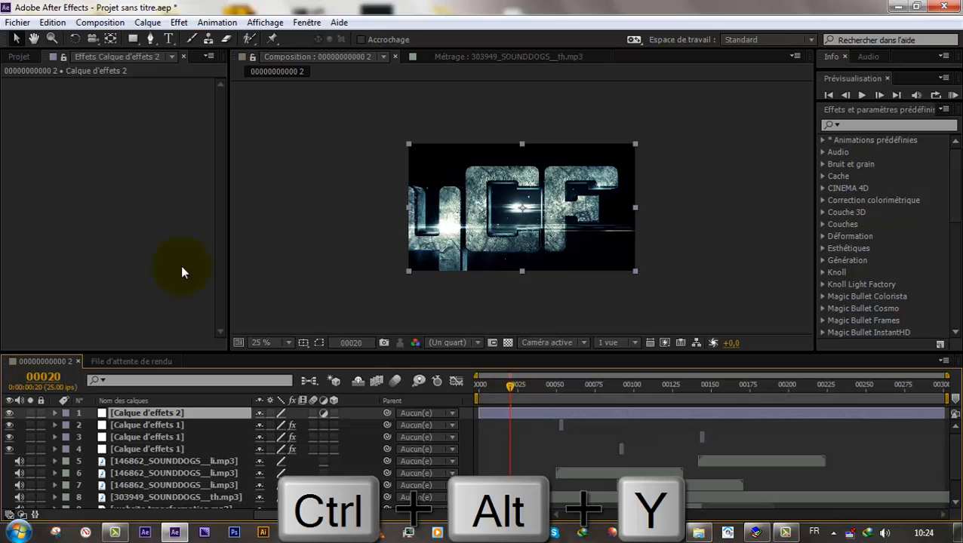
right_click(112, 194)
mouse_move(233, 217)
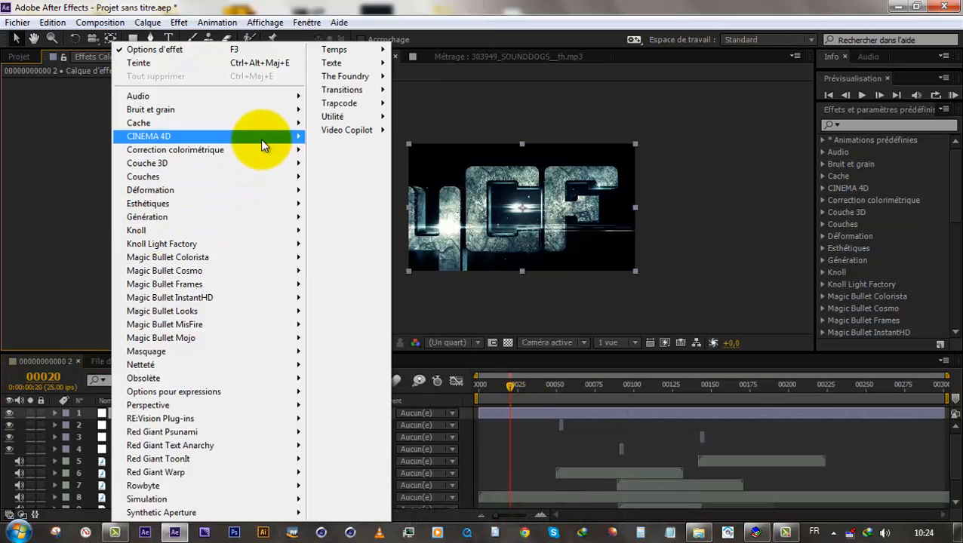
mouse_move(255, 173)
left_click(337, 272)
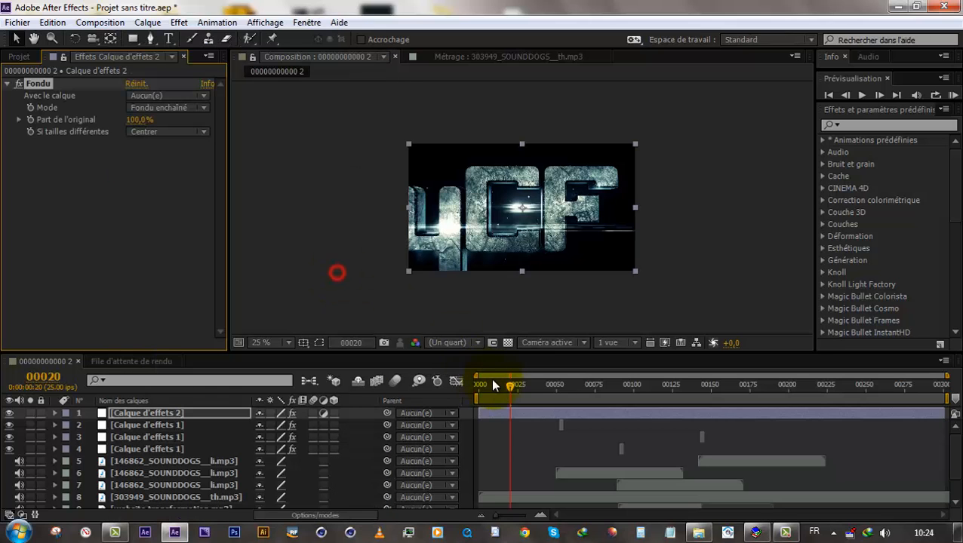
- Switch the time display to timecode and keyframe Fondu's Part de l'original at 100% at 0:00:01:00 and 0% at 0:00:00:00
left_click(519, 392)
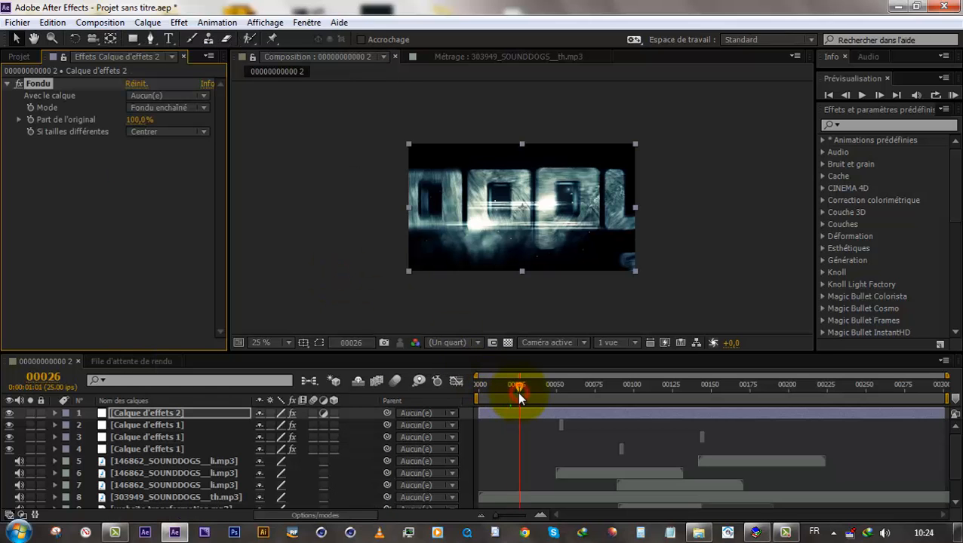
left_click(50, 384, "ctrl")
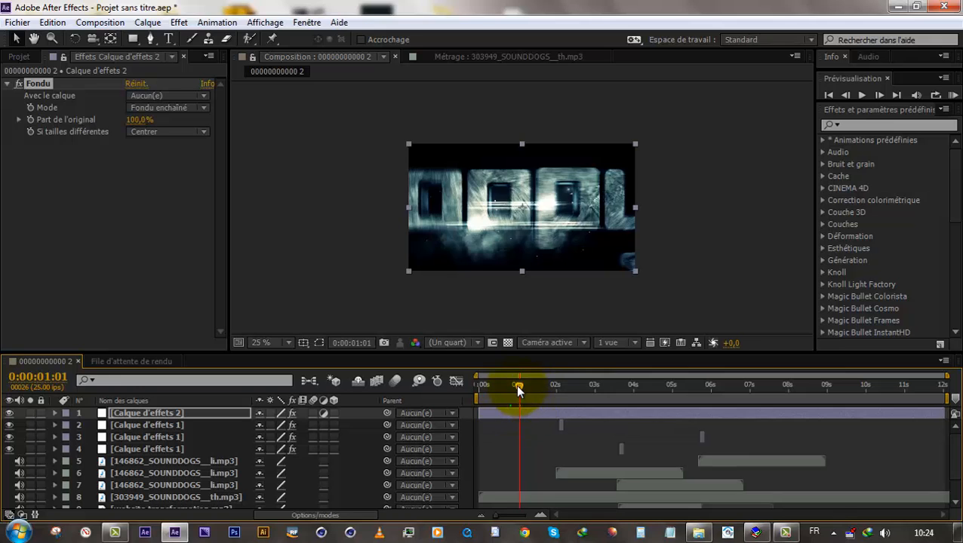
left_click(516, 387)
left_click(33, 120)
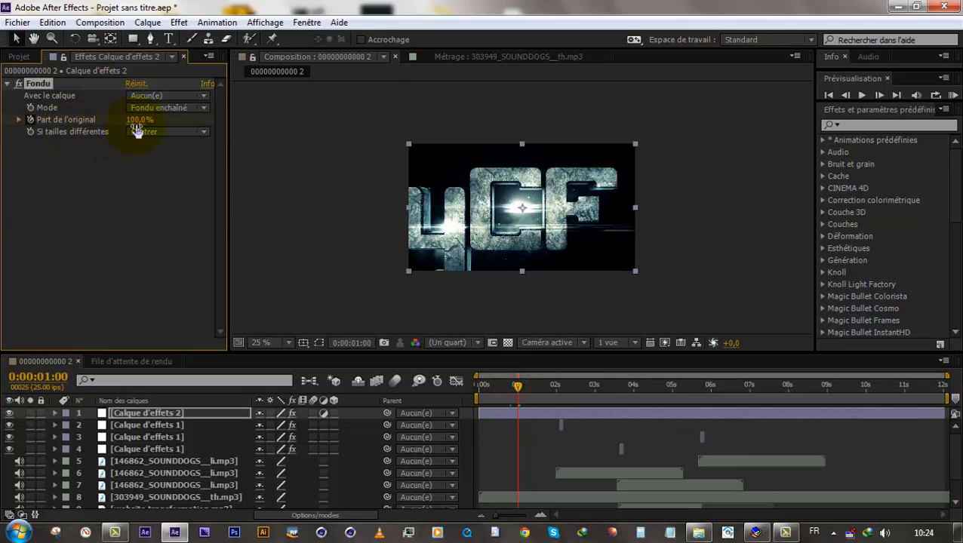
left_click_drag(492, 392, 472, 388)
left_click_drag(135, 127, 3, 155)
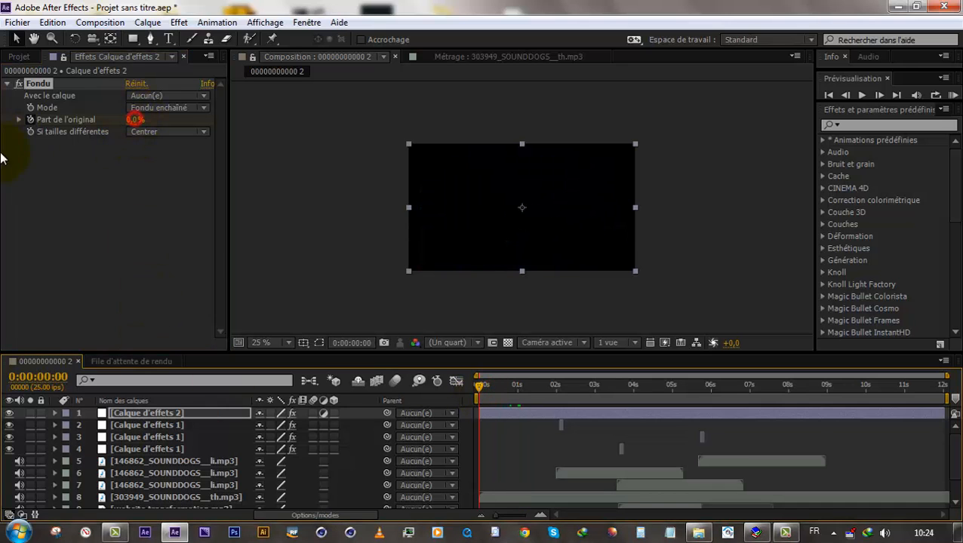
- Add a keyframe holding Fondu's Part de l'original at 100% at 0:00:11:01
left_click_drag(490, 387, 906, 391)
right_click(55, 119)
left_click(86, 159)
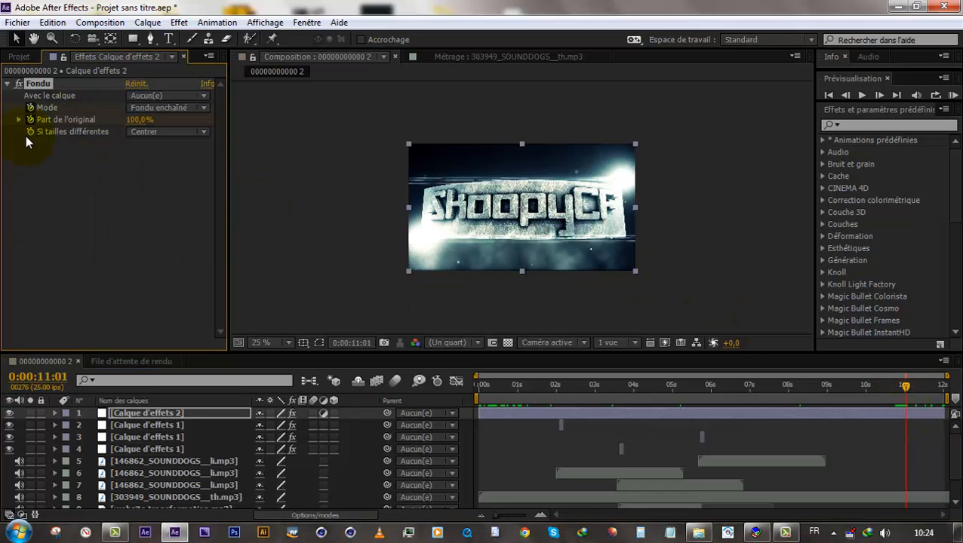
right_click(53, 120)
left_click(100, 164)
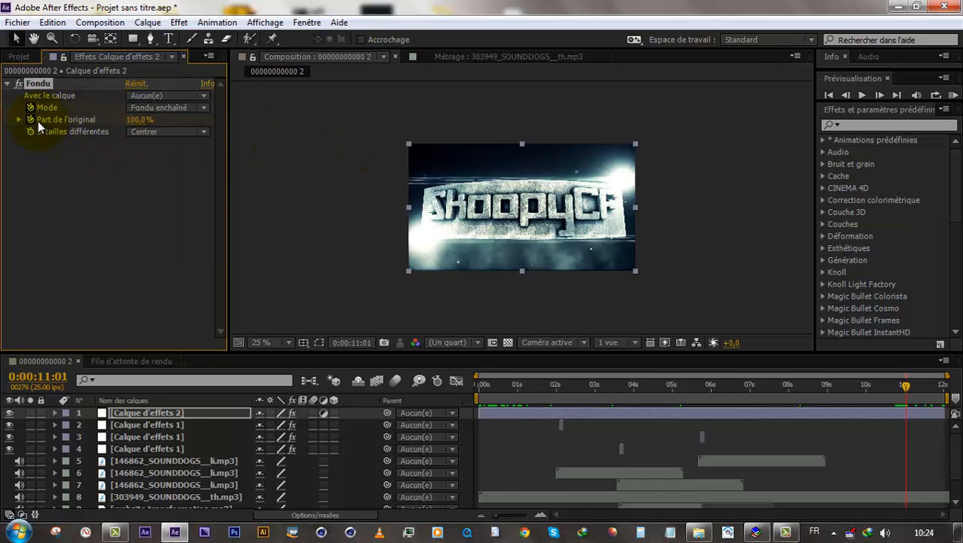
- Keyframe Fondu's Part de l'original at 0% at 0:00:12:00 to fade the ending to black
left_click_drag(919, 399, 945, 387)
left_click(294, 224)
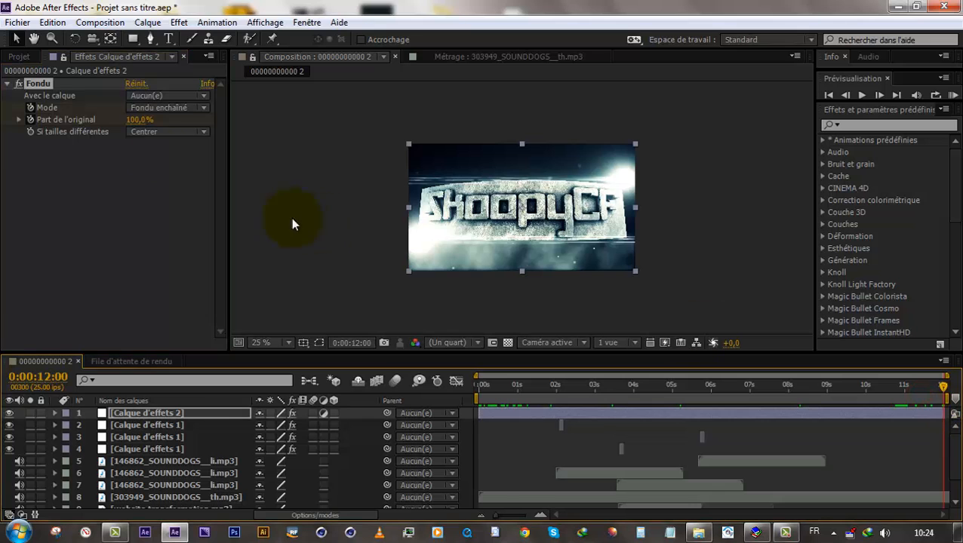
type("0")
key("Return")
left_click_drag(911, 405, 941, 400)
scroll(834, 475, "down", 2)
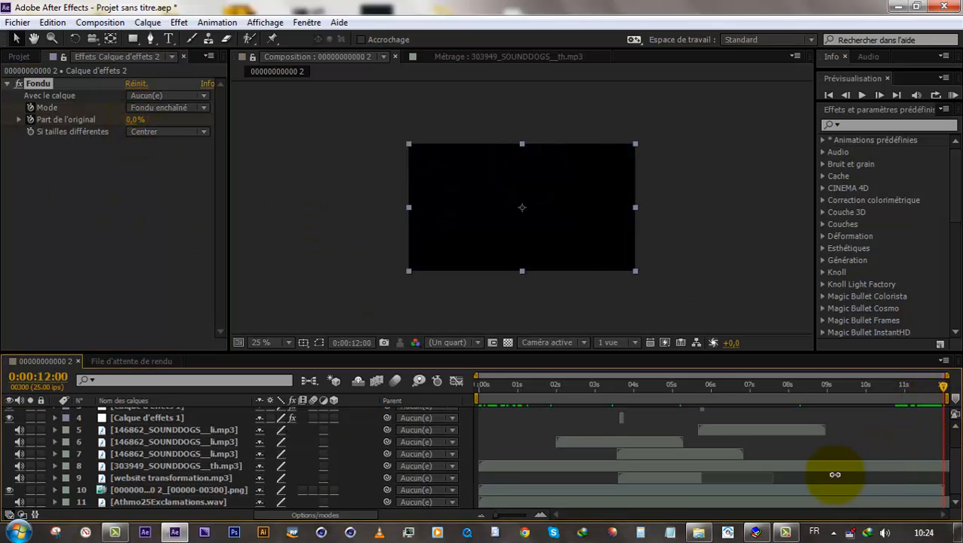
left_click(19, 56)
left_click_drag(62, 287, 83, 383)
left_click_drag(60, 181, 45, 344)
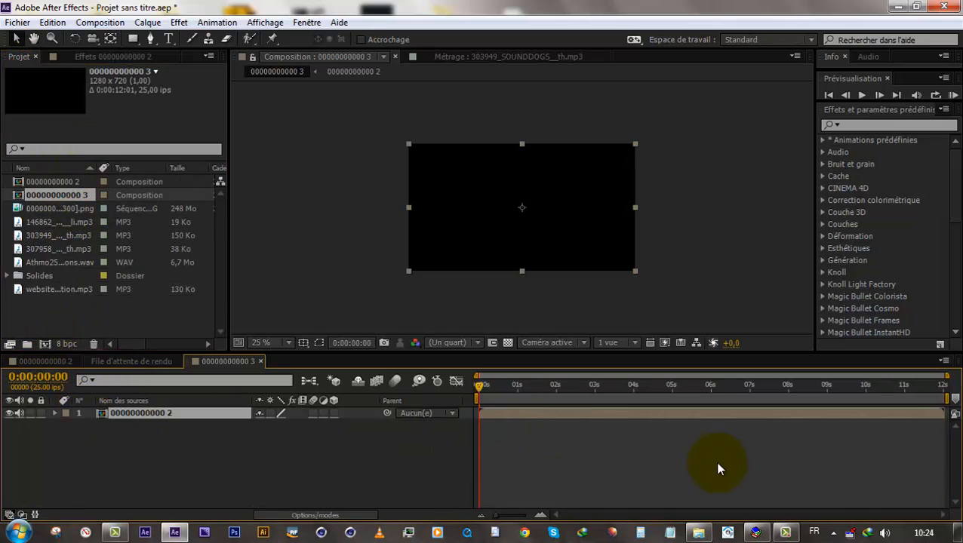
- Keyframe the nested layer's Niveaux audio at 0 dB at 0:00:10:24 and -36 dB at 0:00:11:24
left_click(905, 394)
key("l")
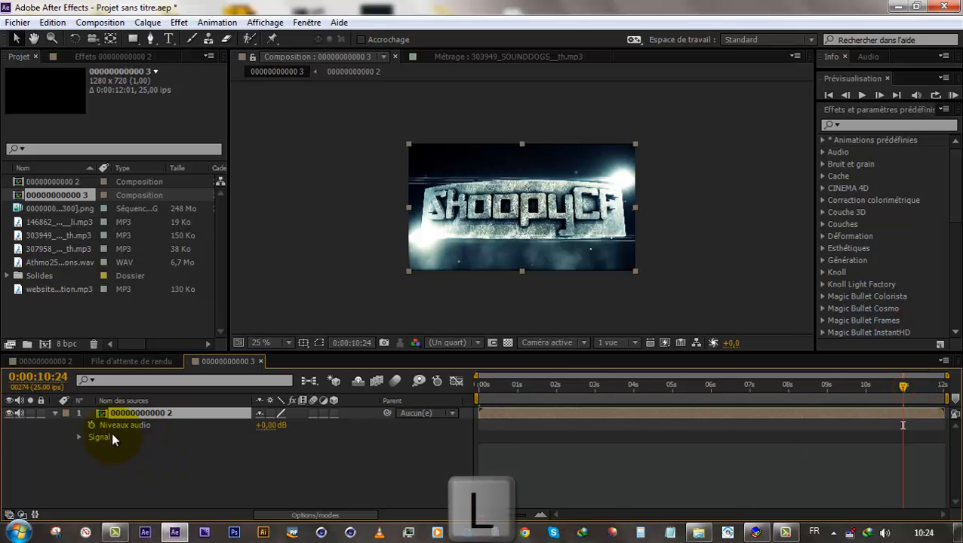
left_click(90, 425)
left_click_drag(926, 395, 939, 394)
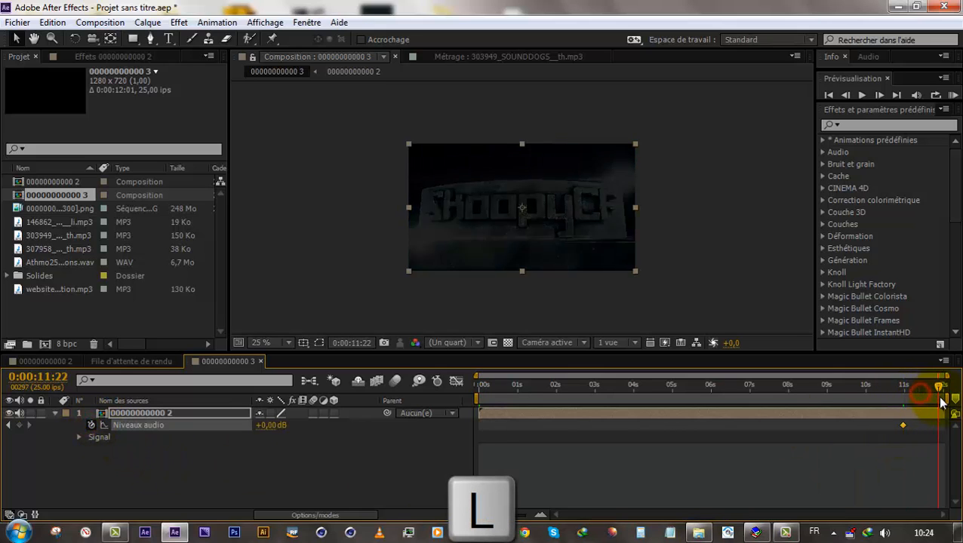
left_click_drag(265, 426, 229, 428)
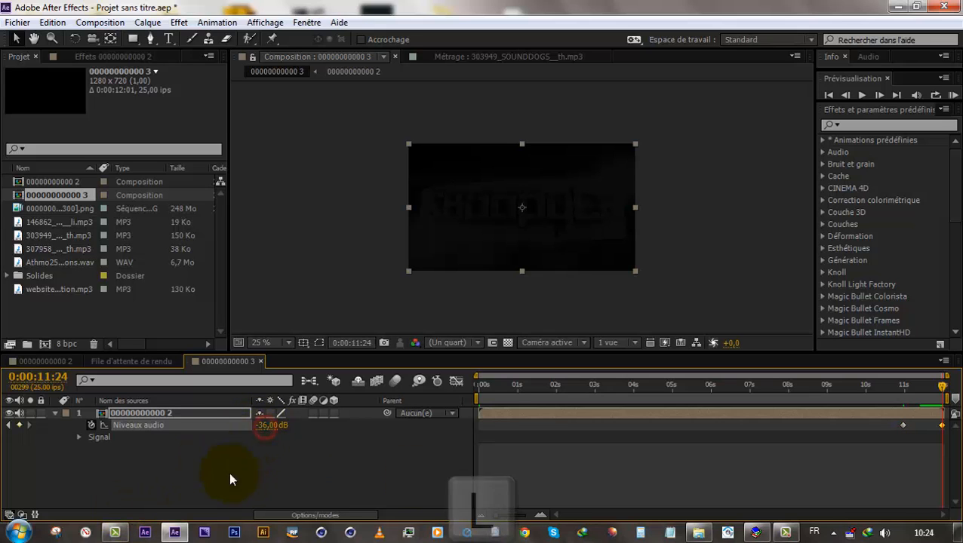
- RAM preview the ending from 0:00:09:18, then shift the last Niveaux audio keyframe slightly earlier
left_click(855, 393)
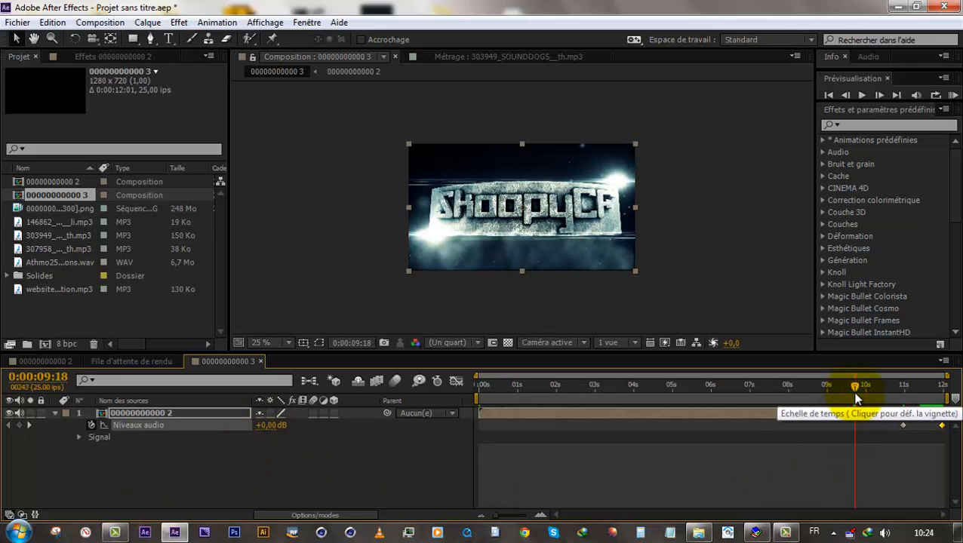
key("KP_0")
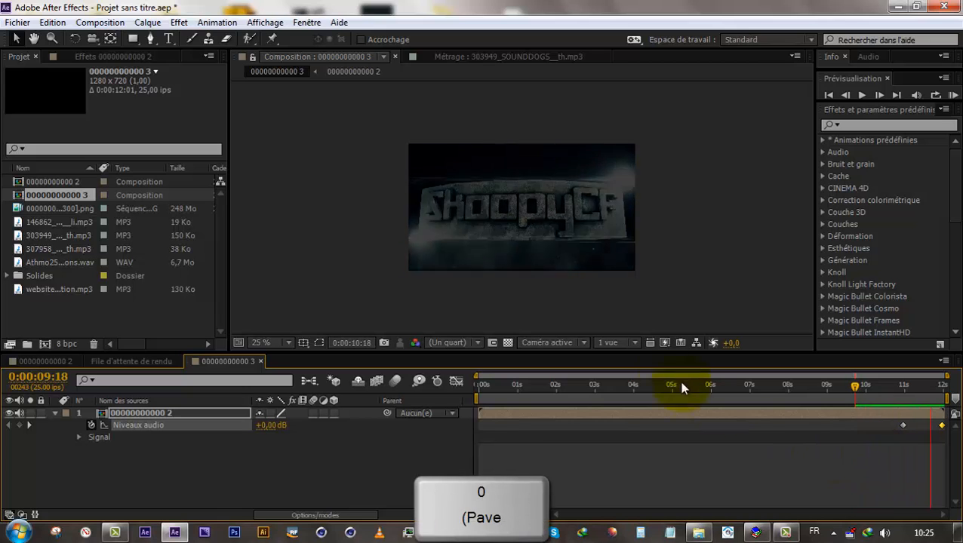
left_click(943, 427)
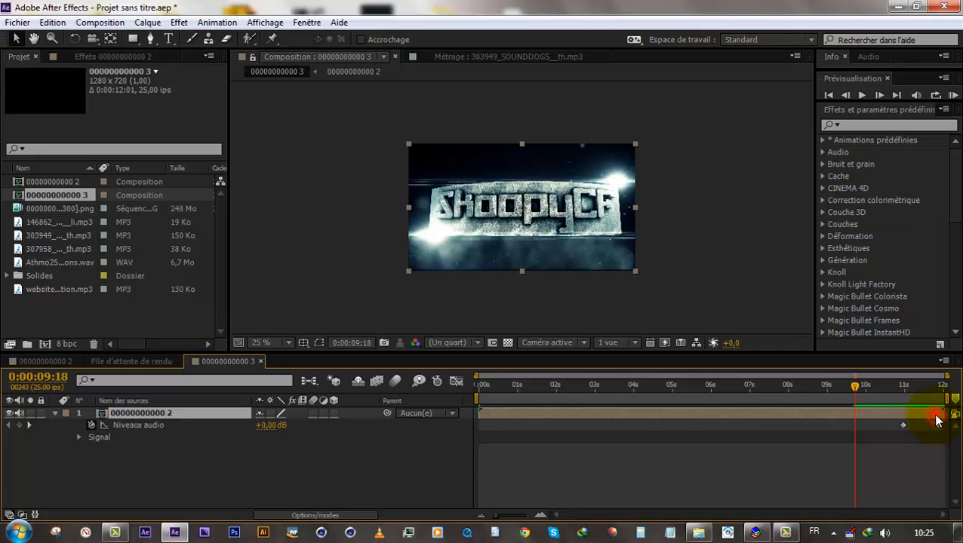
double_click(937, 417)
left_click(933, 417)
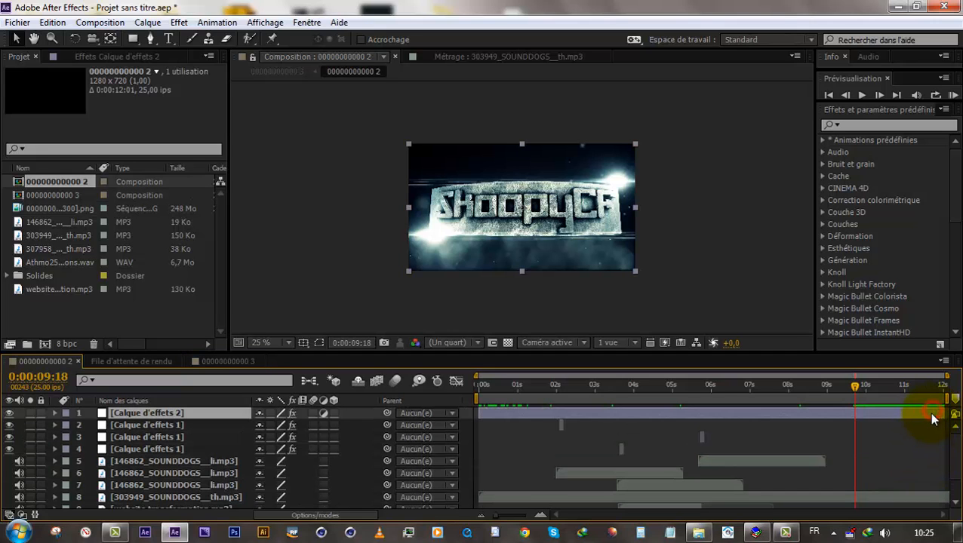
key("u")
left_click(941, 451)
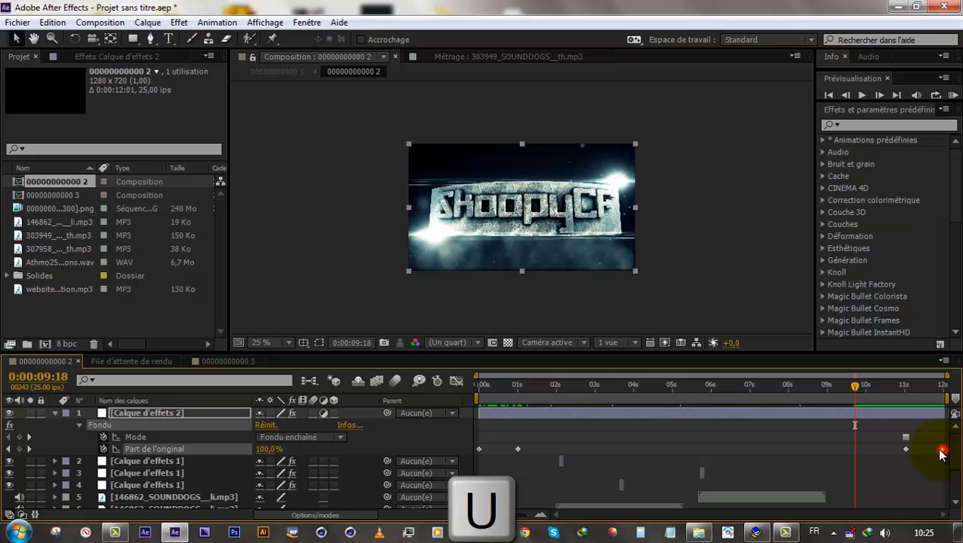
left_click(278, 71)
key("KP_0")
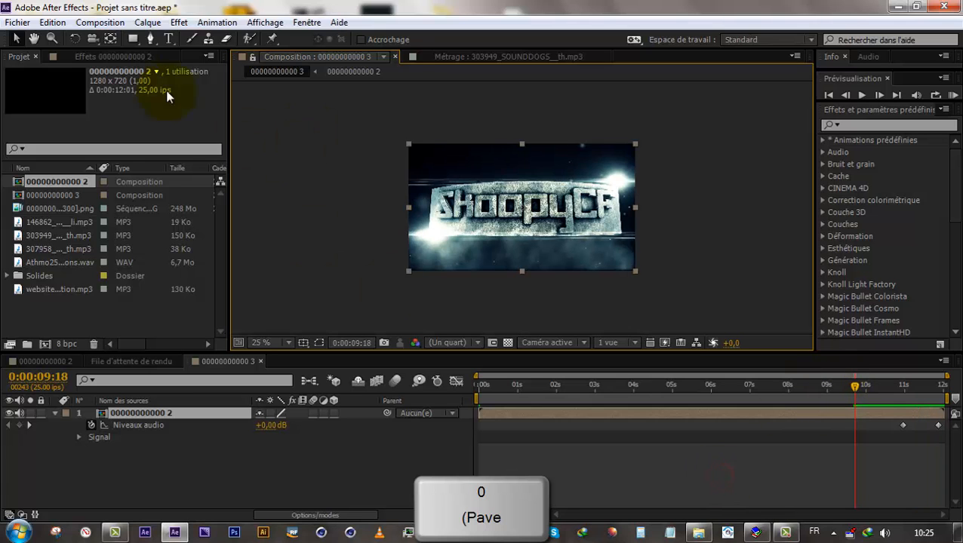
left_click(88, 24)
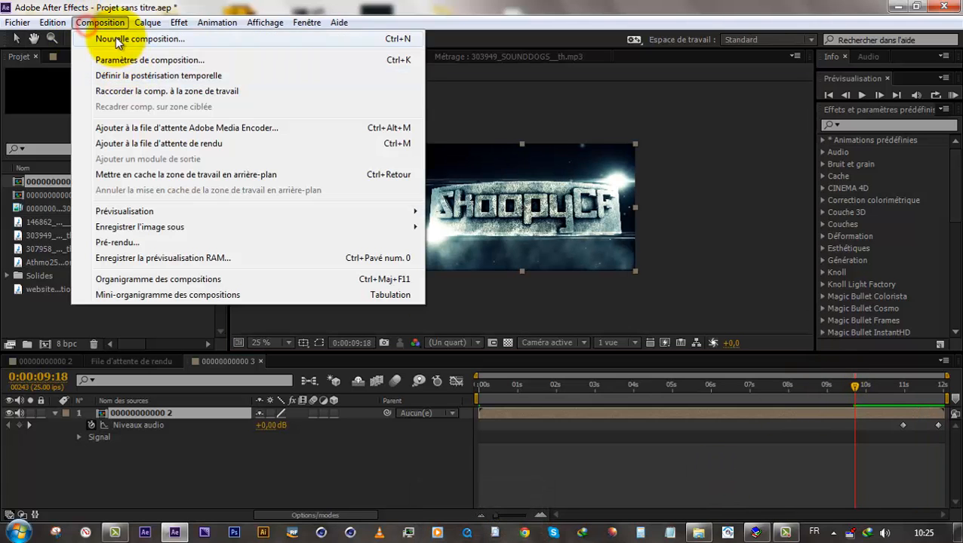
left_click(148, 143)
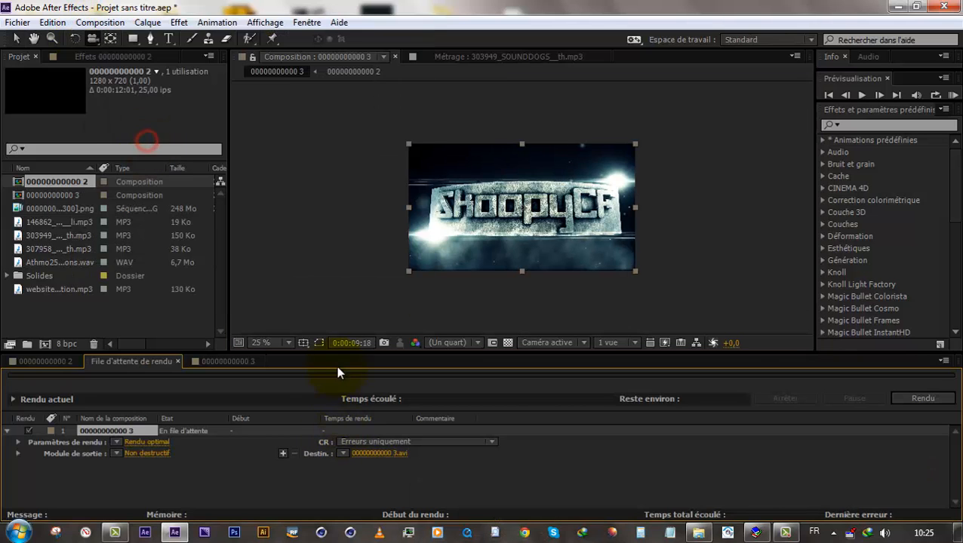
left_click(146, 454)
left_click(440, 92)
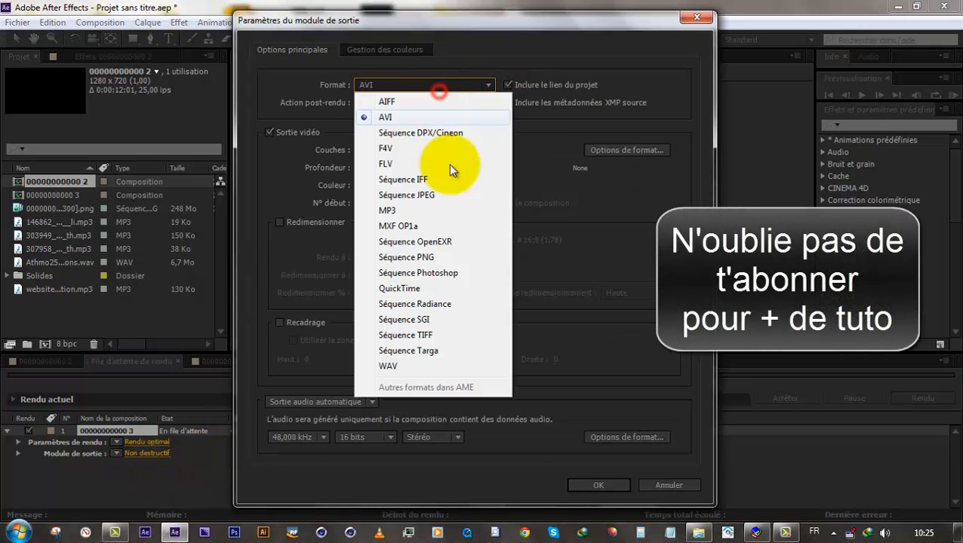
left_click(404, 289)
left_click(436, 86)
left_click(534, 295)
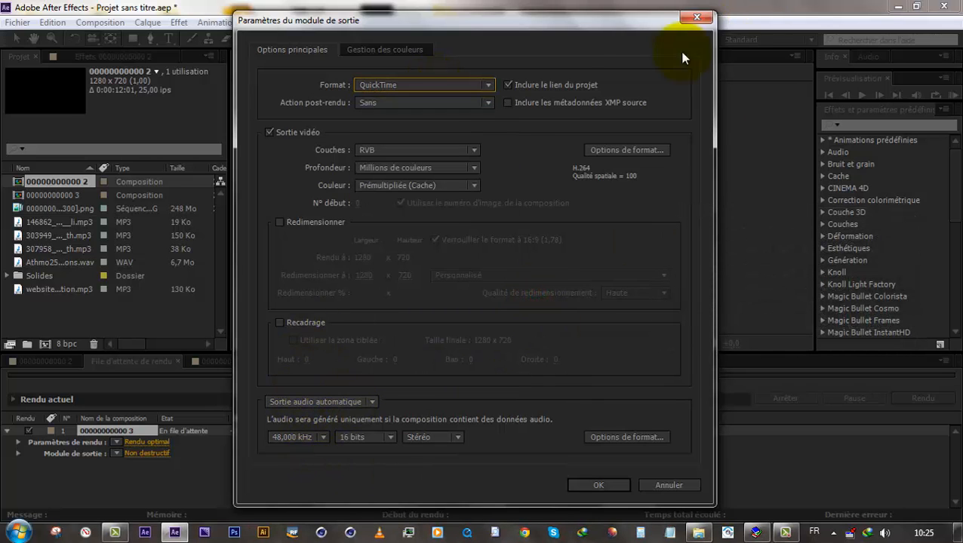
left_click(596, 485)
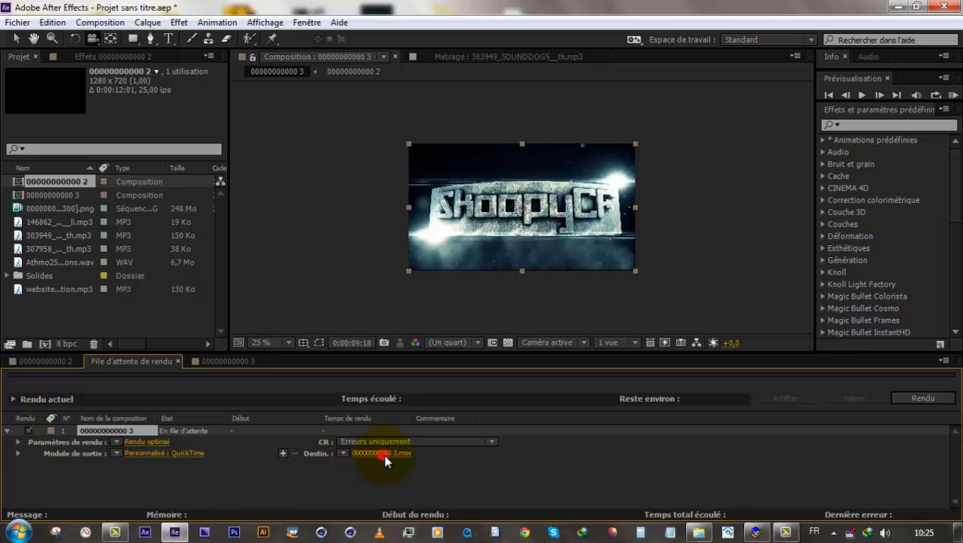
left_click(384, 455)
left_click(255, 286)
left_click(243, 169)
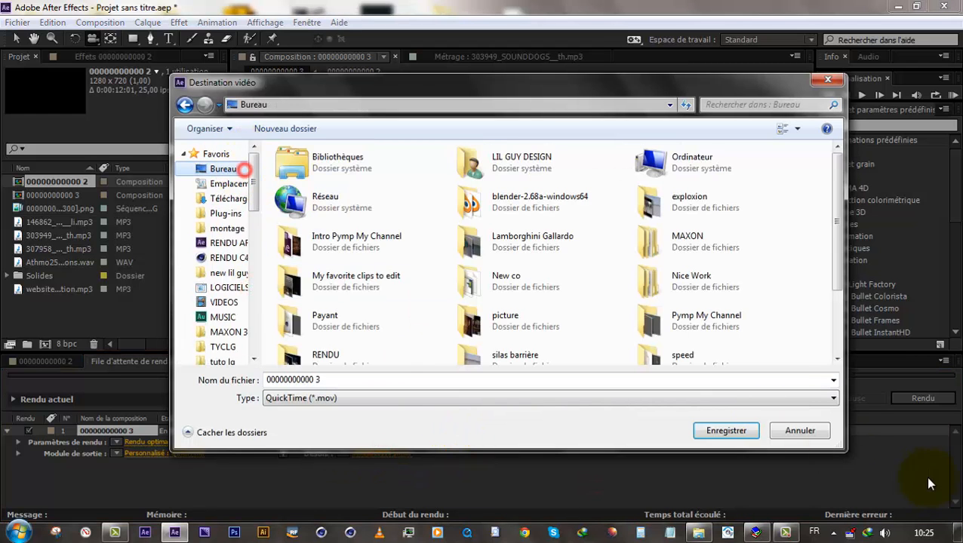
left_click(717, 428)
left_click(899, 399)
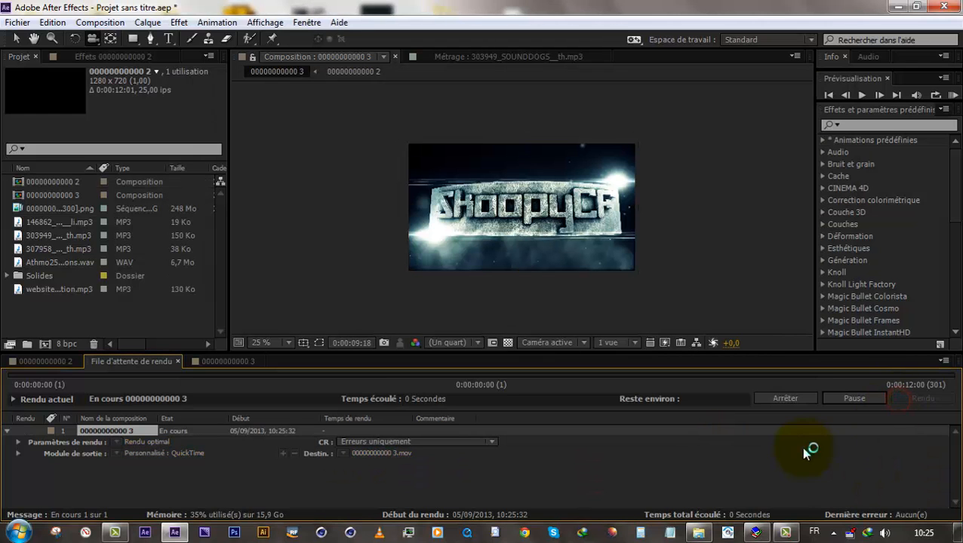